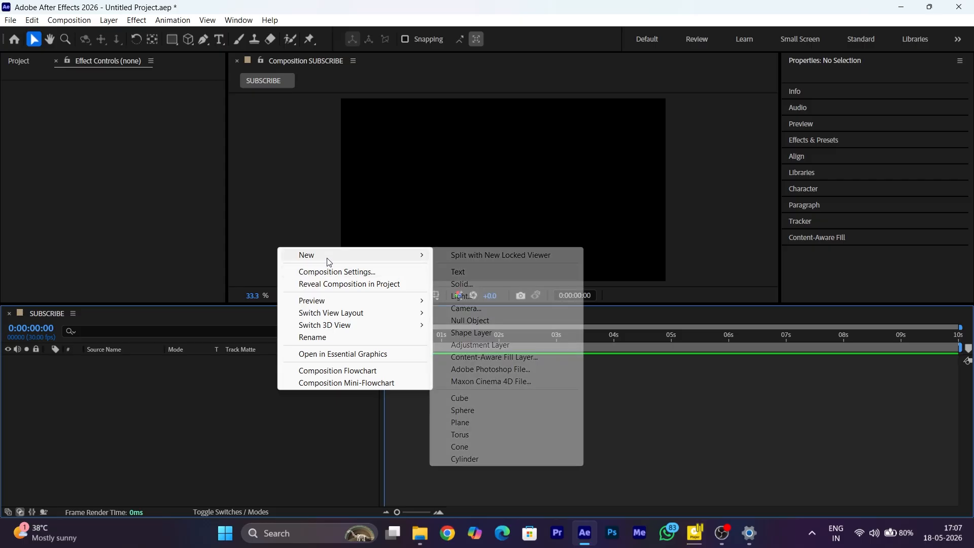
Create a full-size solid layer named BACKGROUND in the SUBSCRIBE composition.
{"action": "left_click", "coordinate": [467, 284]}
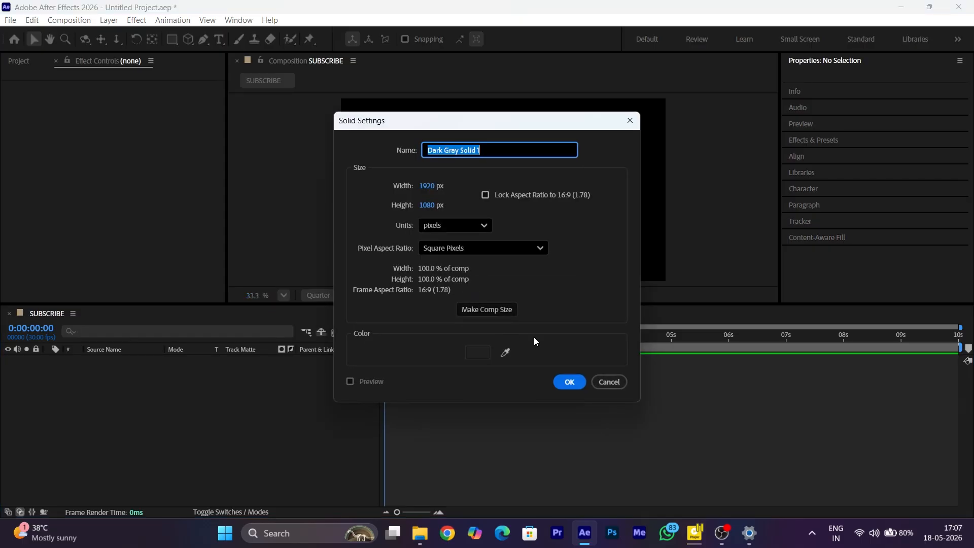
{"action": "type", "text": "BACKGROUND"}
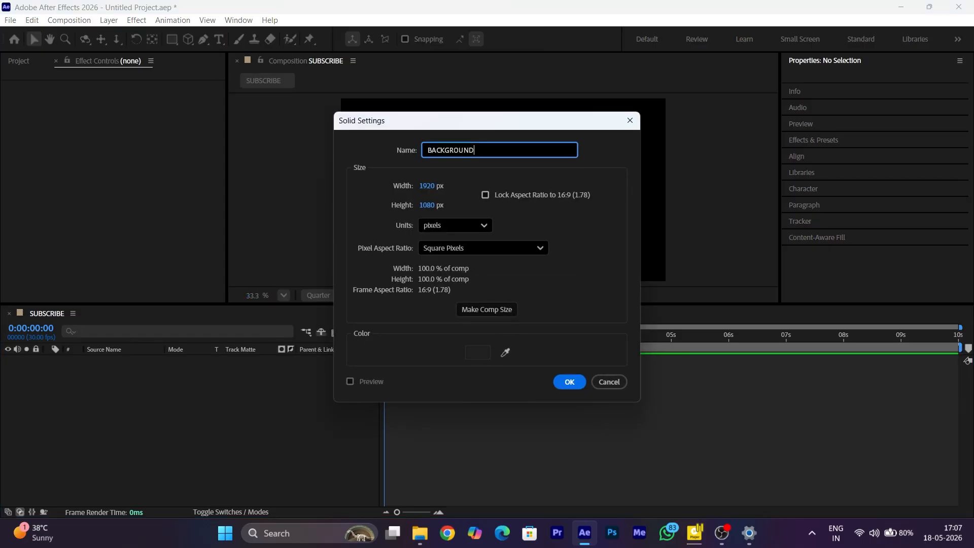
{"action": "key", "text": "Return"}
{"action": "key", "text": "Caps_Lock"}
Find the Gradient Ramp effect, apply it to the BACKGROUND layer, and show the layer switches in the timeline.
{"action": "left_click", "coordinate": [851, 211]}
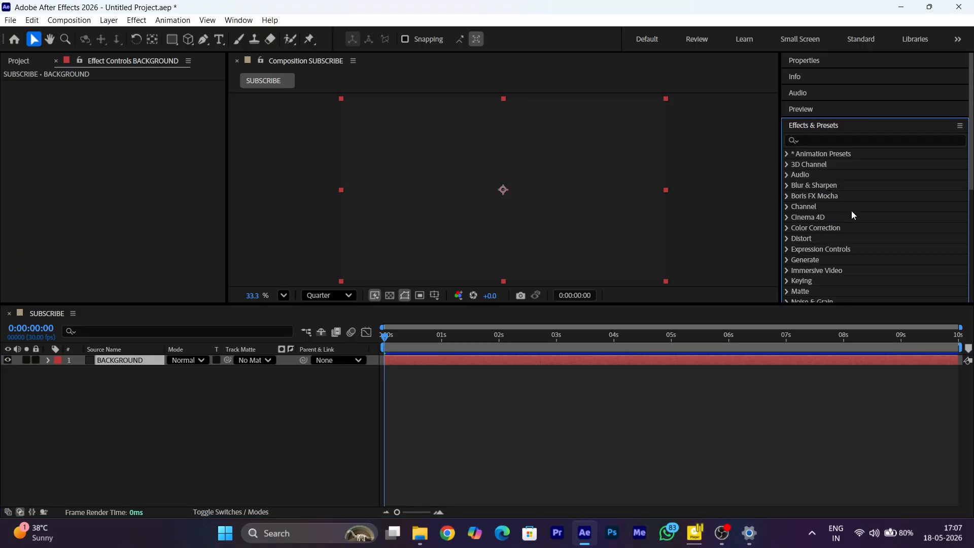
{"action": "left_click", "coordinate": [855, 138]}
{"action": "type", "text": "gradient"}
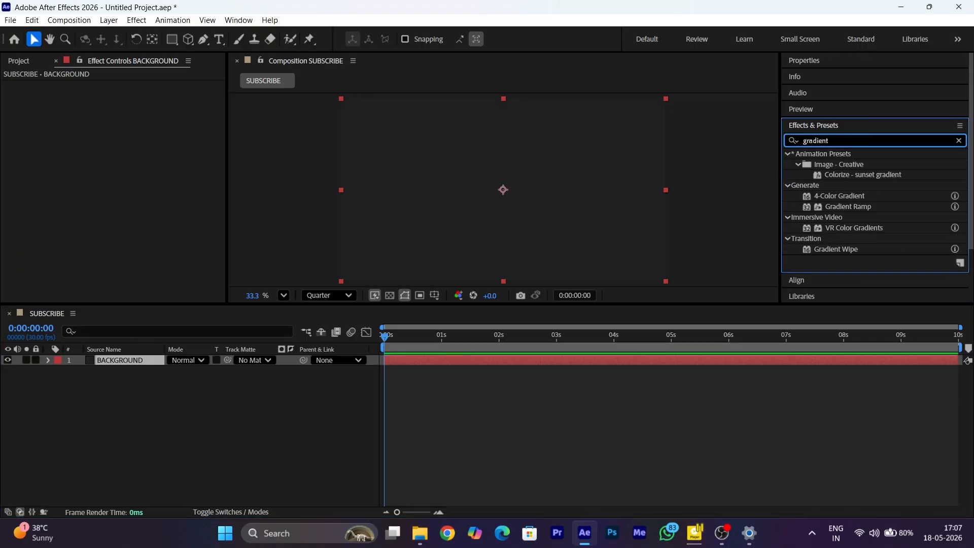
{"action": "left_click_drag", "start_coordinate": [863, 205], "coordinate": [148, 357]}
{"action": "key", "text": "F4"}
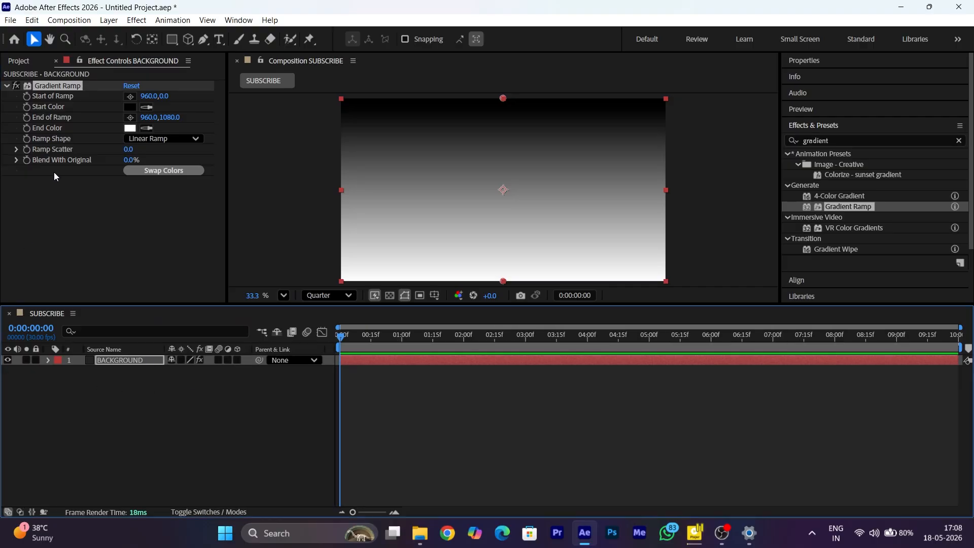
Set the Gradient Ramp start color to the near-black red 0D0000.
{"action": "left_click", "coordinate": [130, 107]}
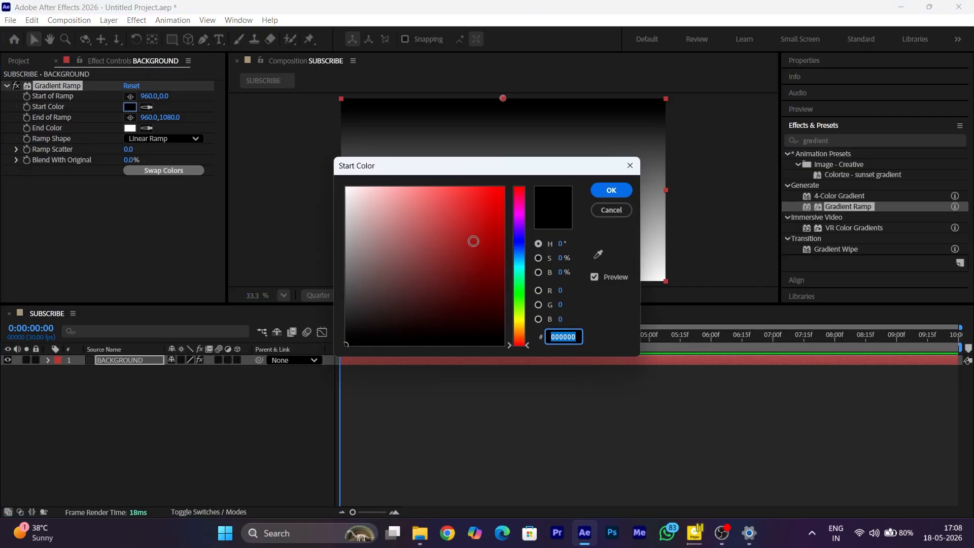
{"action": "left_click_drag", "start_coordinate": [471, 242], "coordinate": [512, 337]}
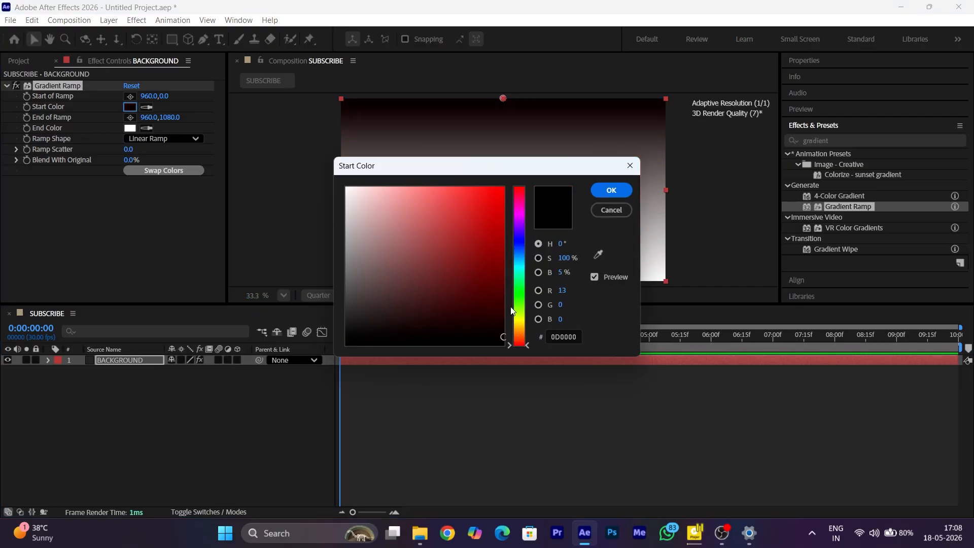
{"action": "left_click", "coordinate": [621, 193]}
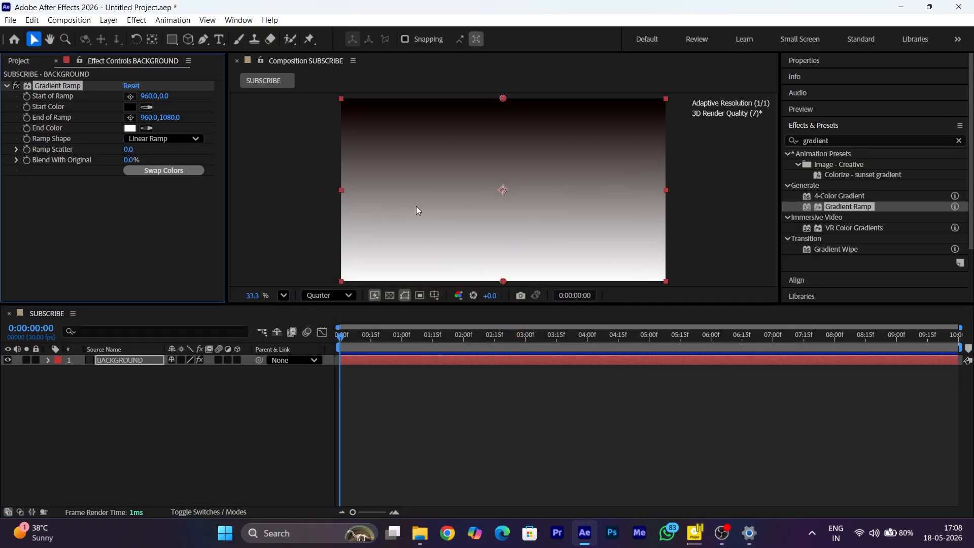
Set the Gradient Ramp end color to red CC2121.
{"action": "left_click", "coordinate": [130, 128]}
{"action": "left_click_drag", "start_coordinate": [456, 240], "coordinate": [491, 229]}
{"action": "left_click", "coordinate": [578, 338]}
{"action": "type", "text": "CC2121"}
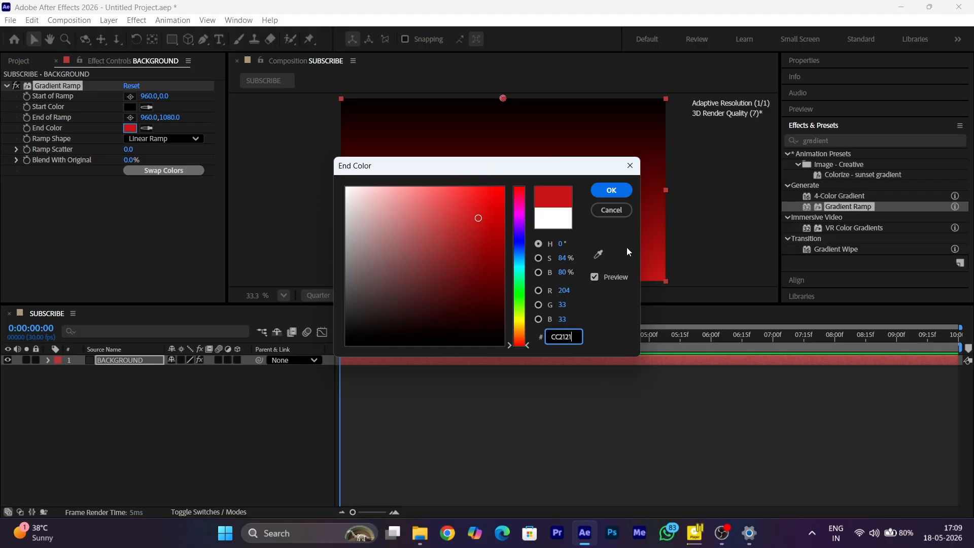
{"action": "left_click", "coordinate": [622, 192]}
Create another full-size solid layer named Grid Lines above the background.
{"action": "right_click", "coordinate": [253, 286]}
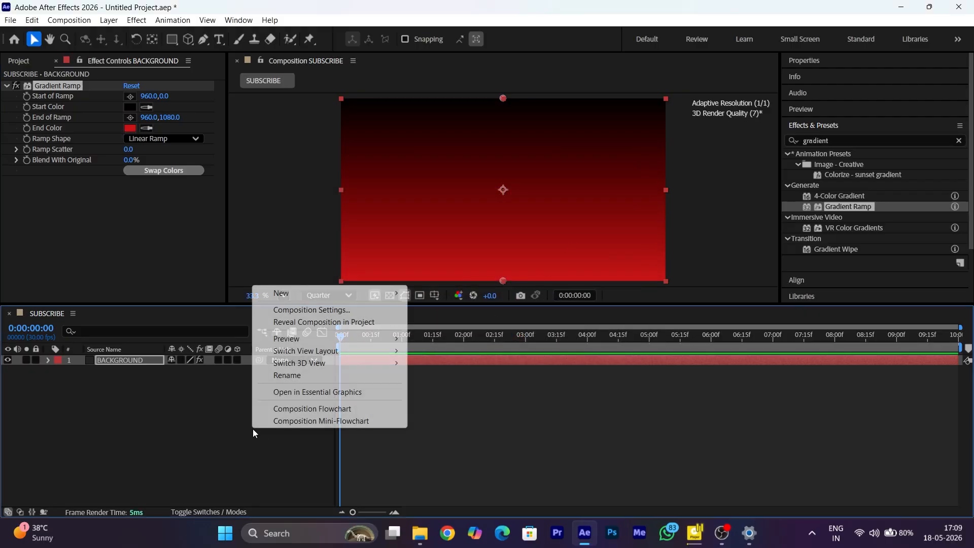
{"action": "mouse_move", "coordinate": [325, 297]}
{"action": "left_click", "coordinate": [457, 323]}
{"action": "key", "text": "Caps_Lock"}
{"action": "type", "text": "Gri"}
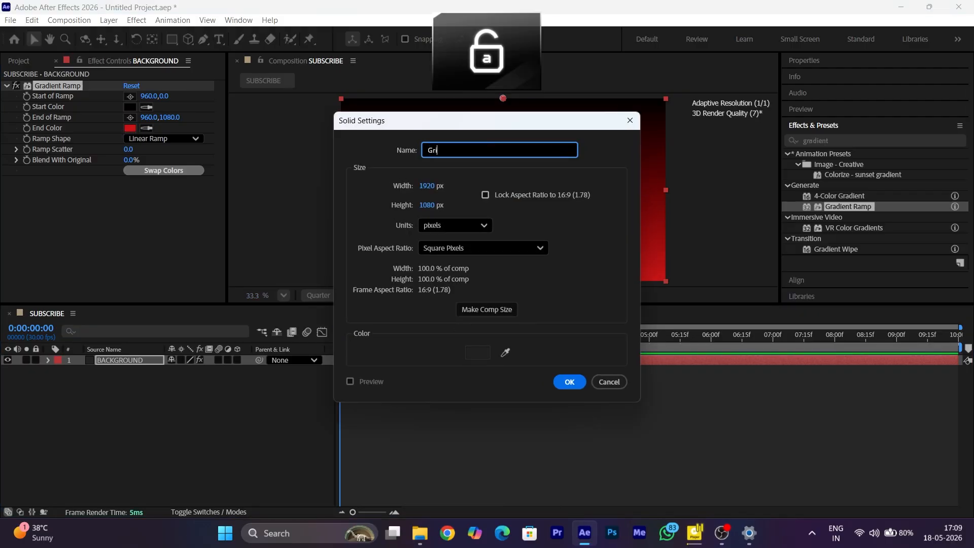
{"action": "type", "text": "d Lines"}
{"action": "left_click", "coordinate": [562, 388]}
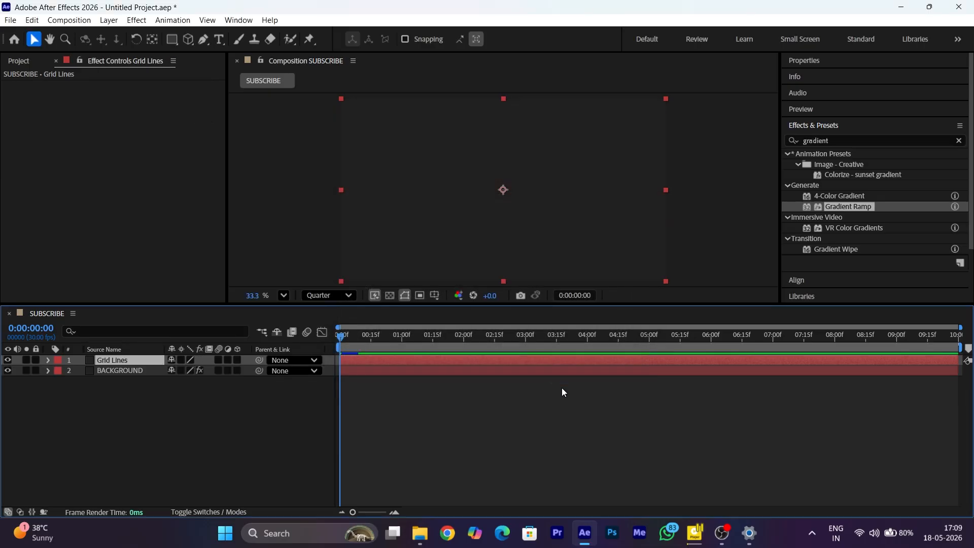
Find the Grid effect under Generate and apply it to the Grid Lines layer.
{"action": "left_click_drag", "start_coordinate": [858, 139], "coordinate": [765, 137]}
{"action": "type", "text": "grid"}
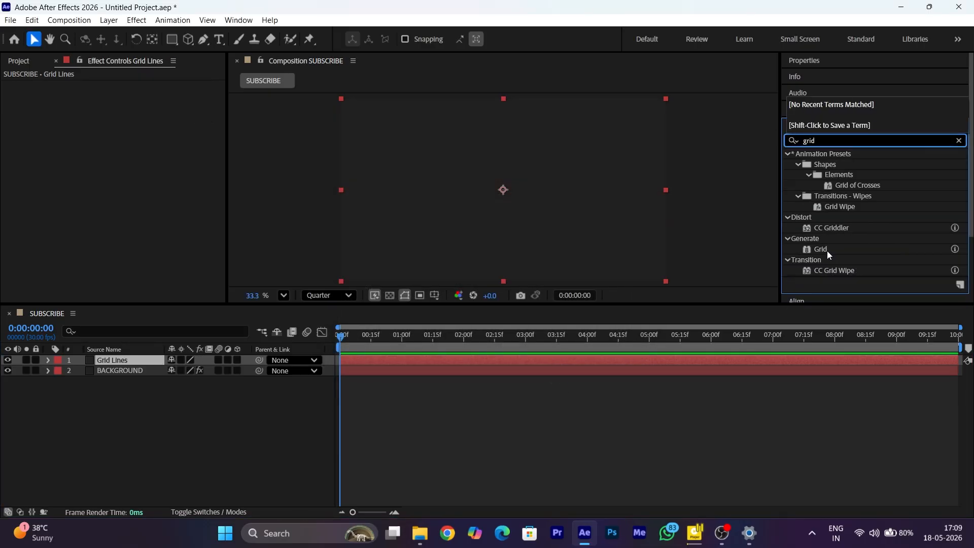
{"action": "left_click_drag", "start_coordinate": [826, 251], "coordinate": [141, 360]}
Size the grid by Width Slider, with the width set to 140 and the border set to 3.
{"action": "left_click", "coordinate": [175, 107]}
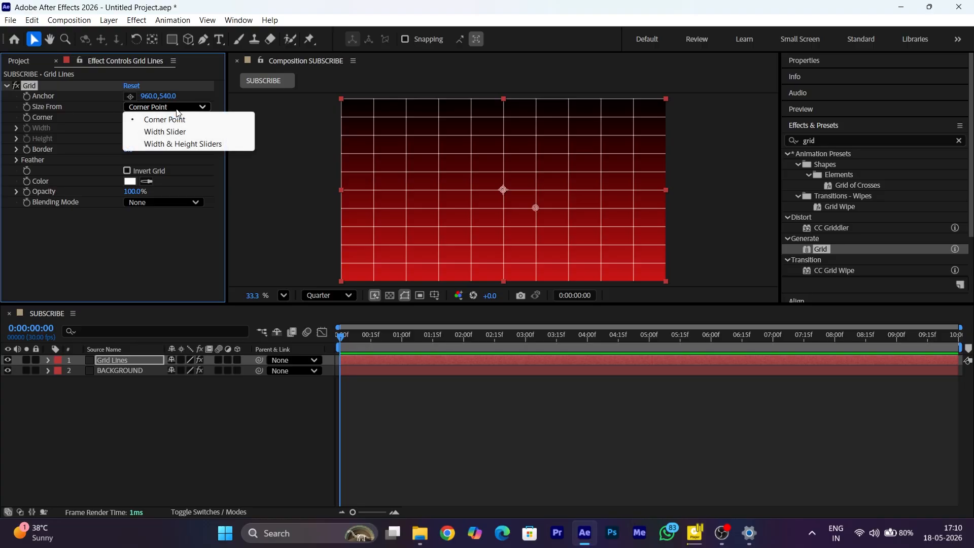
{"action": "left_click", "coordinate": [178, 131]}
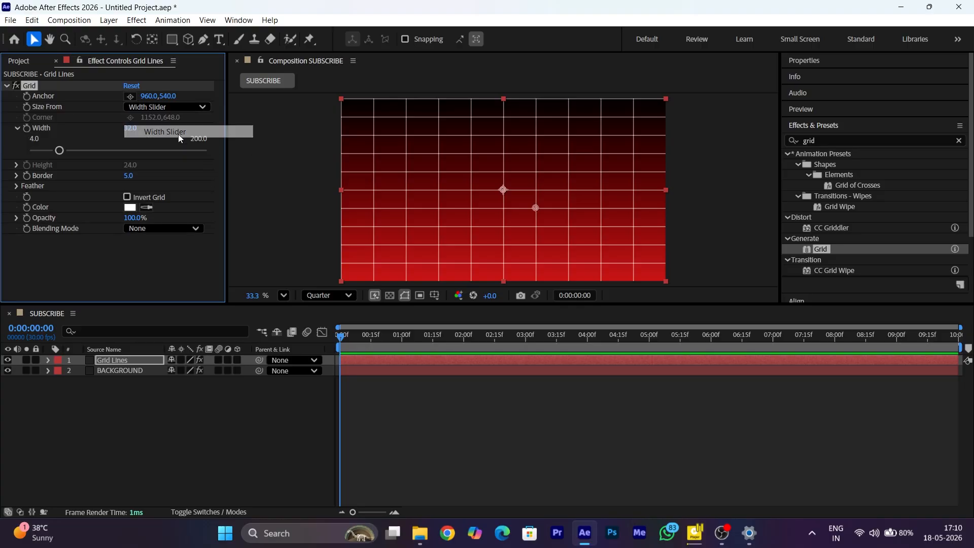
{"action": "left_click", "coordinate": [133, 128]}
{"action": "type", "text": "140"}
{"action": "key", "text": "Return"}
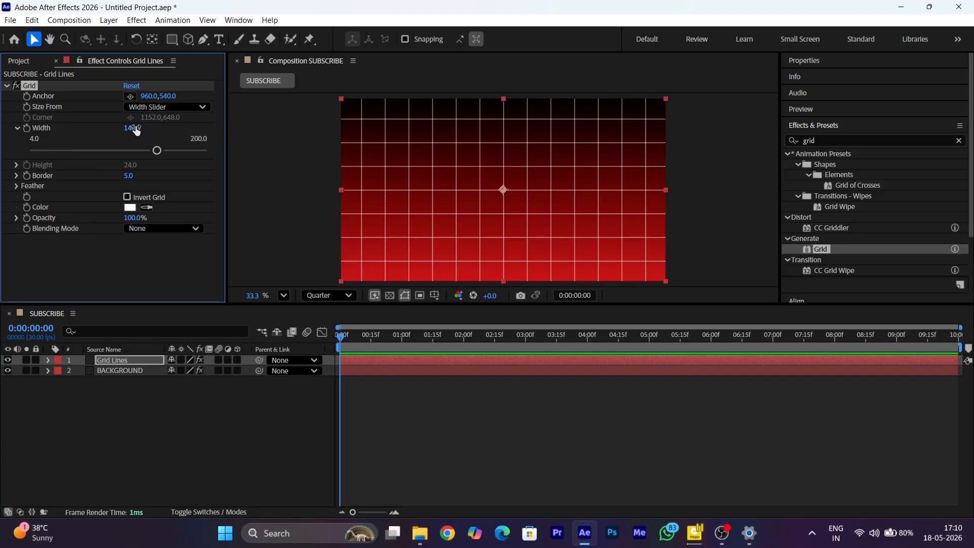
{"action": "left_click", "coordinate": [130, 175]}
{"action": "type", "text": "3"}
{"action": "key", "text": "Return"}
Pre-compose the Grid Lines layer as Grid, moving all attributes into the new composition.
{"action": "right_click", "coordinate": [141, 358]}
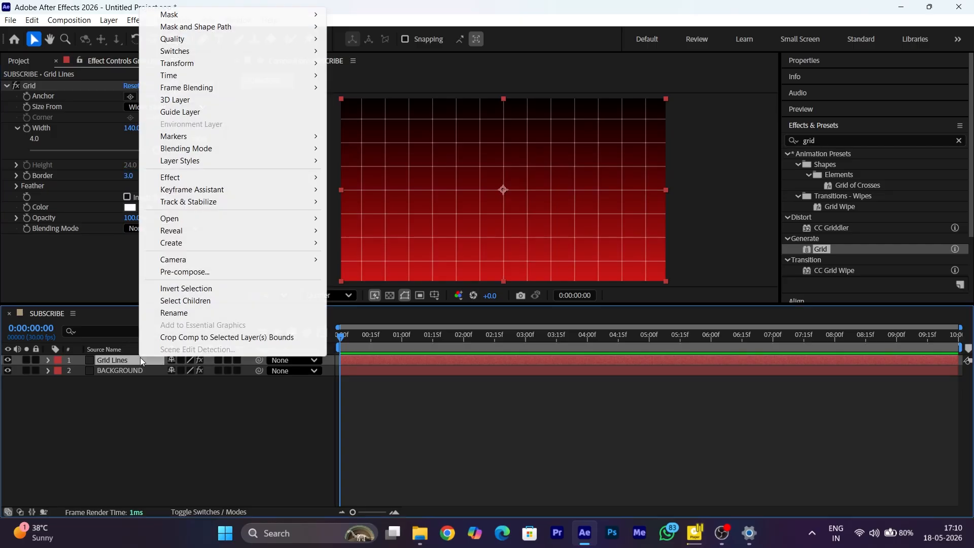
{"action": "left_click", "coordinate": [184, 272]}
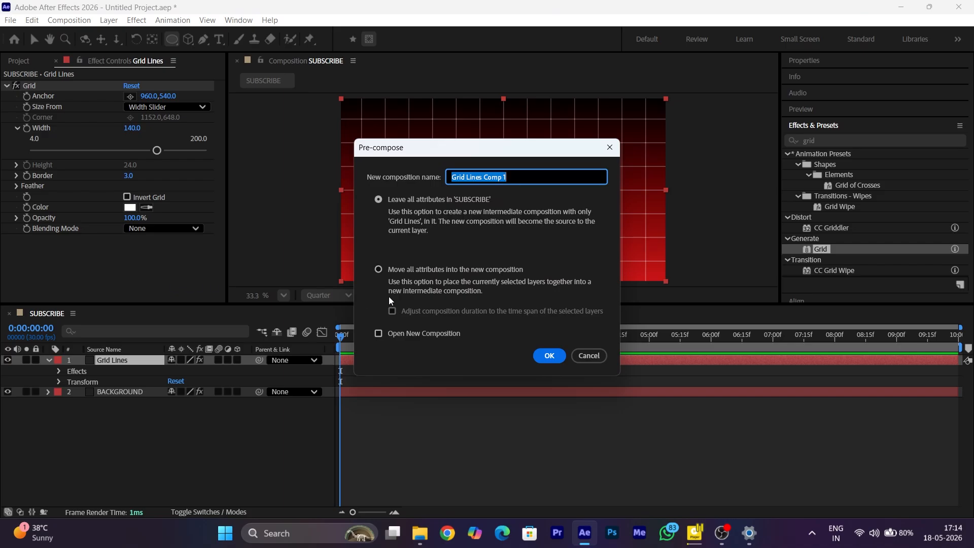
{"action": "left_click", "coordinate": [379, 271]}
{"action": "left_click", "coordinate": [537, 176]}
{"action": "type", "text": "G"}
{"action": "key", "text": "Caps_Lock"}
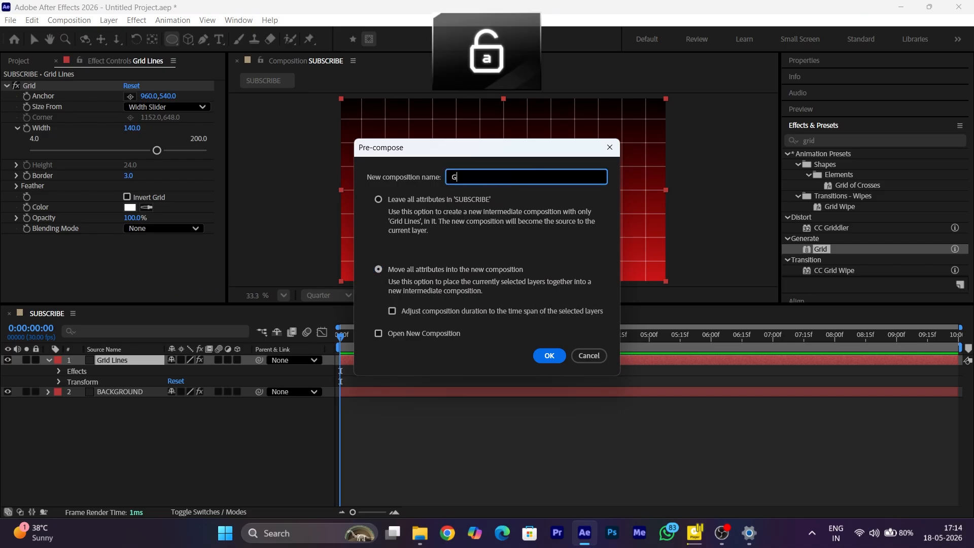
{"action": "type", "text": "rid"}
{"action": "key", "text": "Return"}
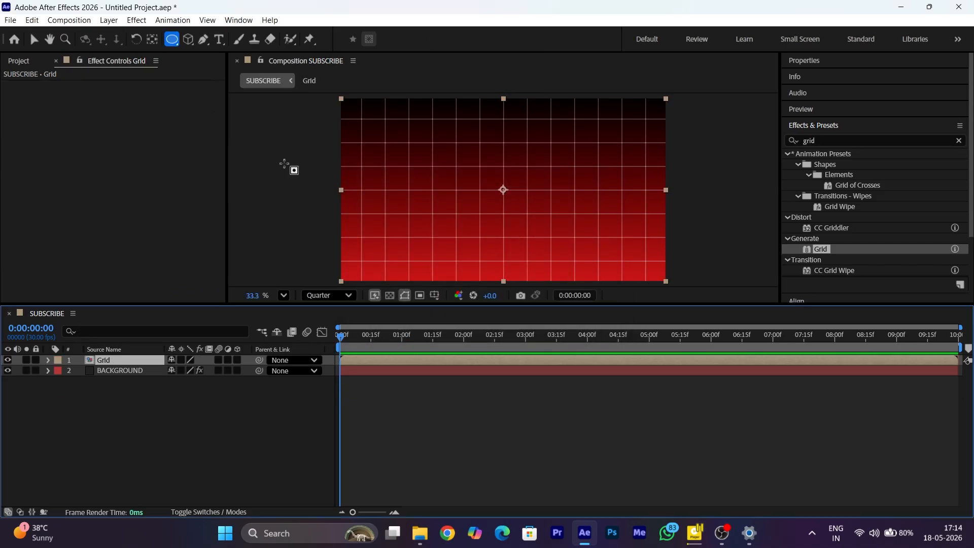
Add an elliptical mask that fills the whole Grid layer.
{"action": "left_click", "coordinate": [172, 40]}
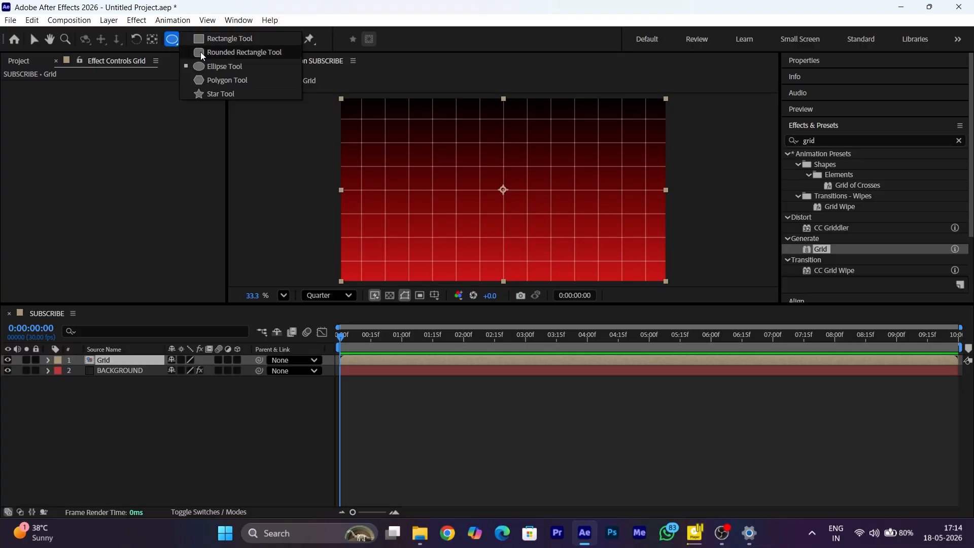
{"action": "left_click", "coordinate": [209, 68]}
{"action": "double_click", "coordinate": [173, 40]}
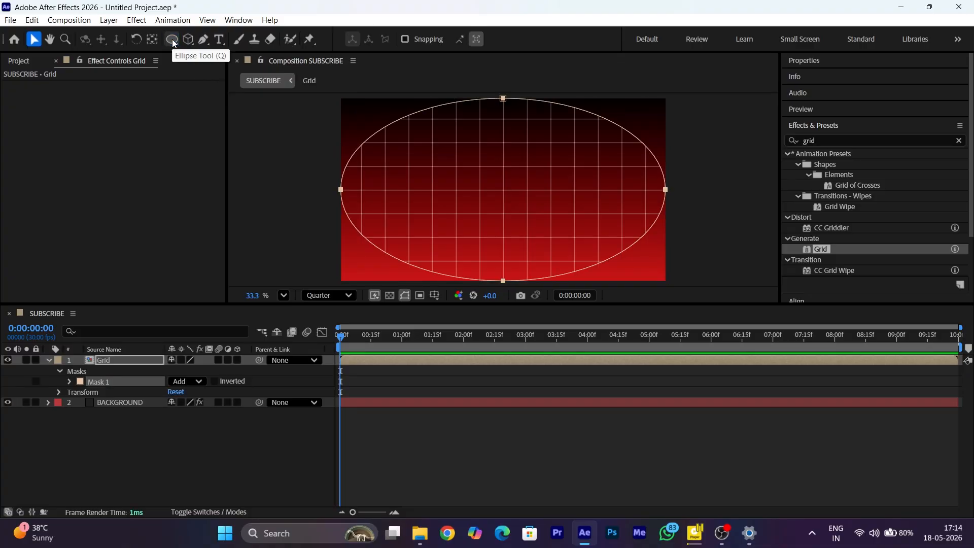
Enlarge the elliptical mask beyond the frame's sides and top, and shift it upward so the lower part of the grid is hidden.
{"action": "double_click", "coordinate": [342, 191]}
{"action": "left_click_drag", "start_coordinate": [666, 189], "coordinate": [703, 191]}
{"action": "left_click_drag", "start_coordinate": [503, 98], "coordinate": [502, 44]}
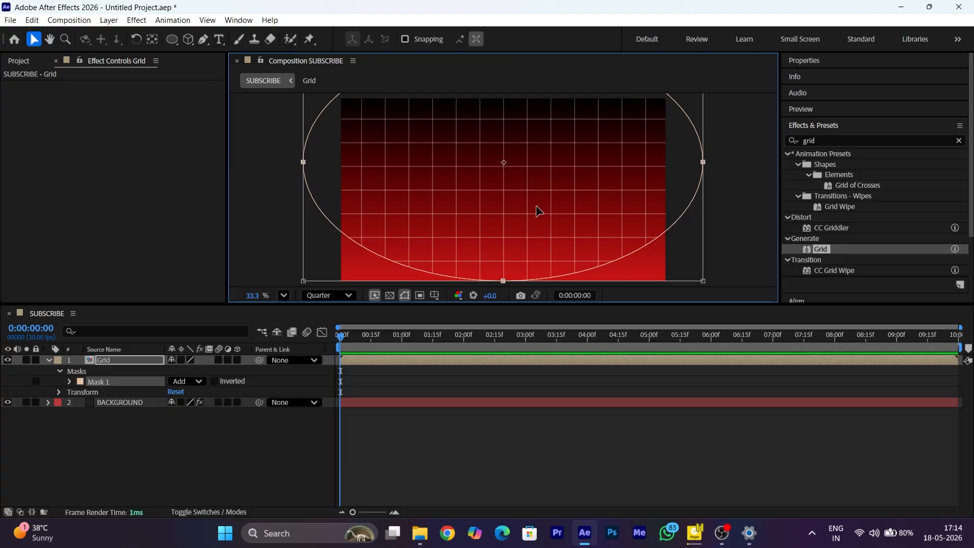
{"action": "left_click_drag", "start_coordinate": [536, 206], "coordinate": [536, 162]}
{"action": "left_click_drag", "start_coordinate": [527, 201], "coordinate": [526, 206]}
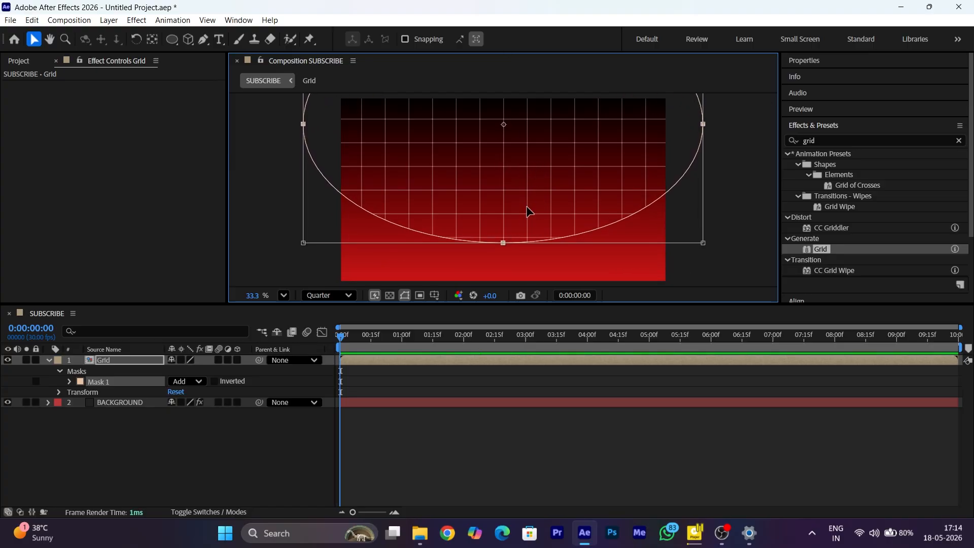
Save the project as EIG PROJECT in the Desktop folder "Edit like Imam Gadzhi".
{"action": "key", "text": "ctrl+s"}
{"action": "left_click", "coordinate": [38, 151]}
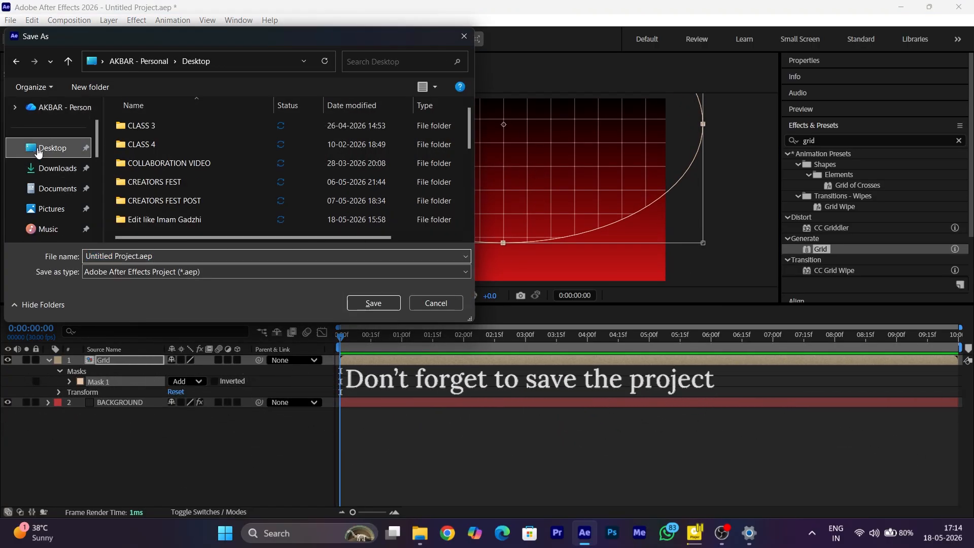
{"action": "scroll", "coordinate": [246, 208], "scroll_direction": "down", "scroll_amount": 3}
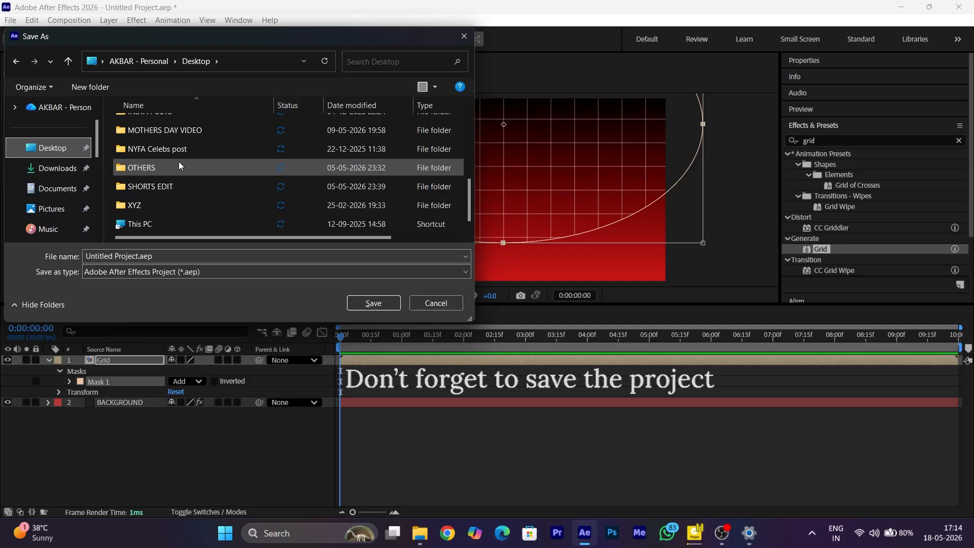
{"action": "left_click", "coordinate": [172, 191]}
{"action": "key", "text": "e"}
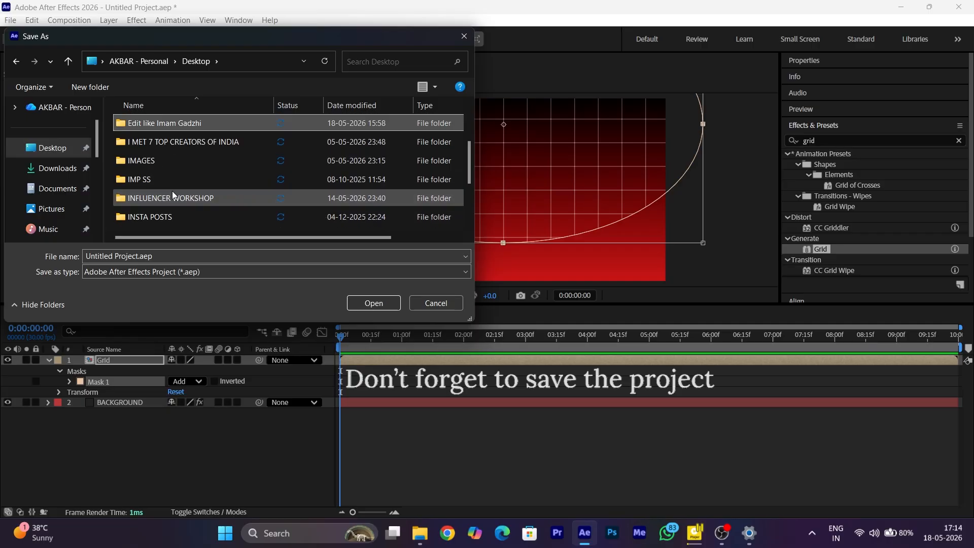
{"action": "double_click", "coordinate": [178, 122]}
{"action": "key", "text": "Caps_Lock"}
{"action": "type", "text": "EIG PROJECT"}
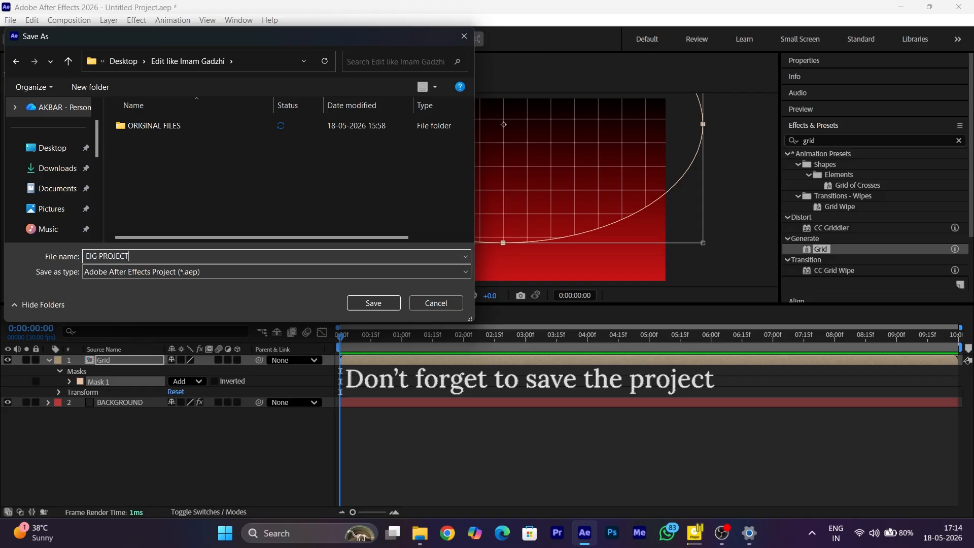
{"action": "key", "text": "Return"}
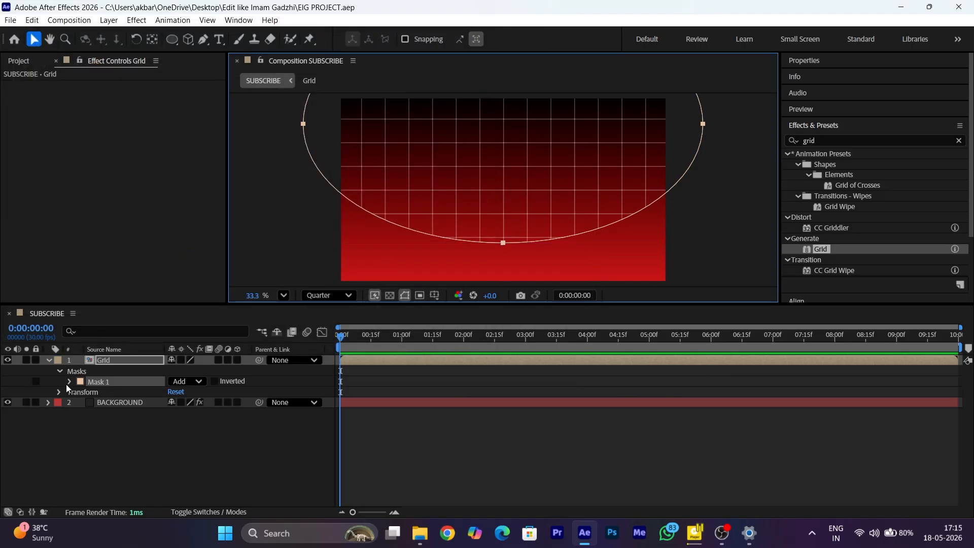
Set the feather of the Grid layer's Mask 1 to 250 pixels.
{"action": "left_click", "coordinate": [68, 383]}
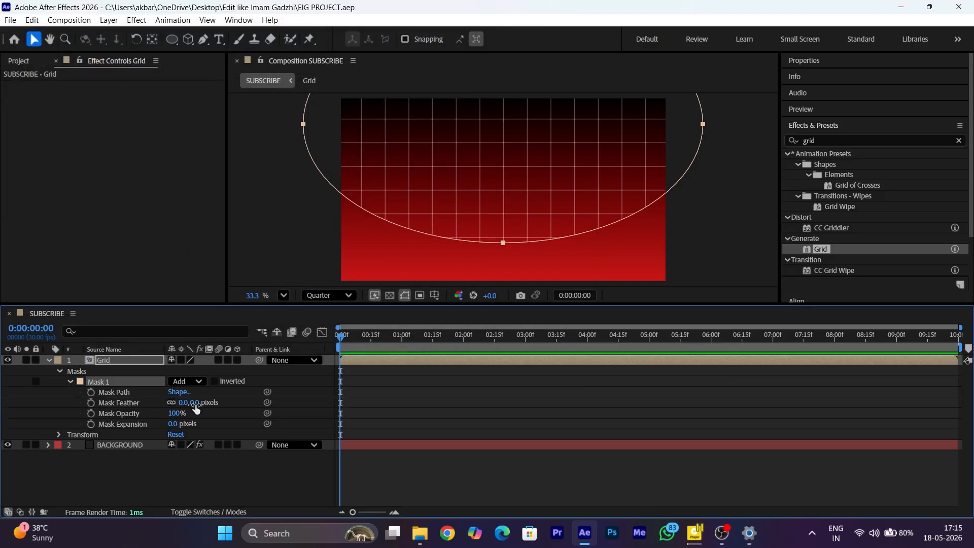
{"action": "left_click", "coordinate": [196, 402]}
{"action": "type", "text": "250"}
{"action": "key", "text": "Return"}
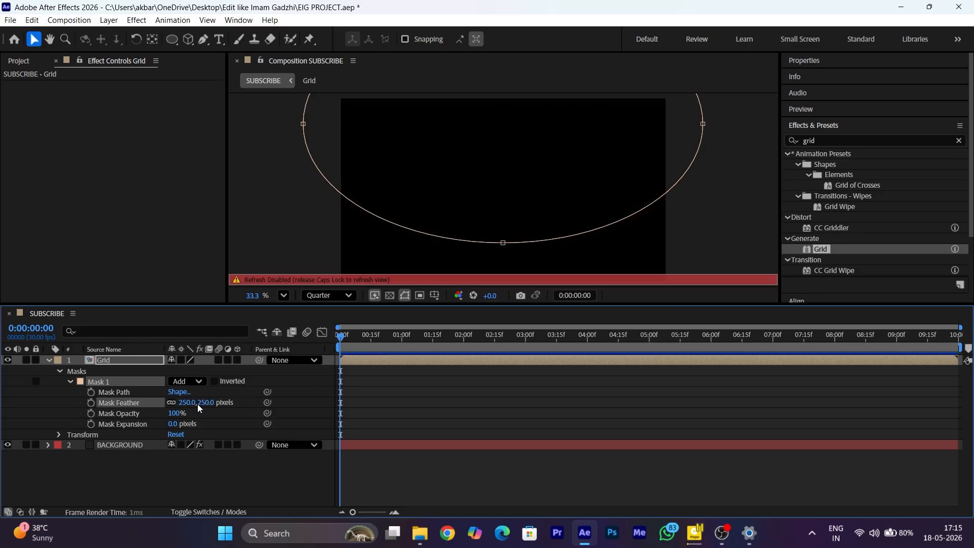
Set the Grid layer's opacity to 15%.
{"action": "left_click", "coordinate": [141, 362]}
{"action": "key", "text": "t"}
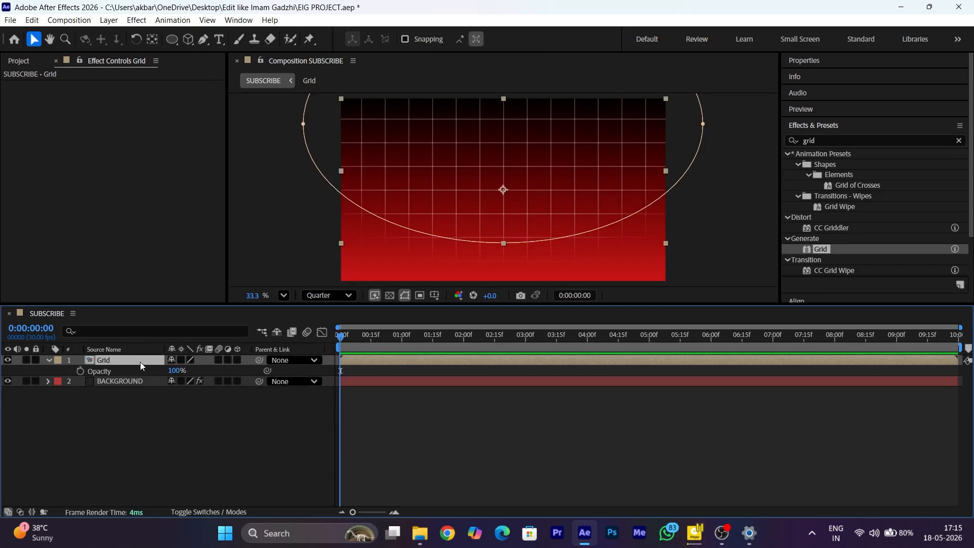
{"action": "left_click", "coordinate": [178, 371]}
{"action": "type", "text": "15"}
{"action": "key", "text": "Return"}
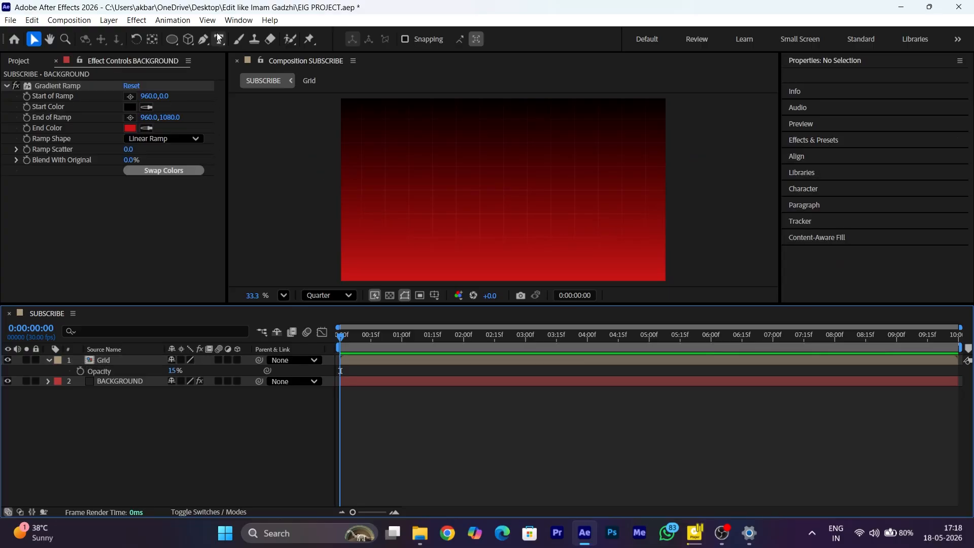
Add a text layer reading "THALA FOR A REASON" near the middle of the composition.
{"action": "left_click", "coordinate": [219, 39]}
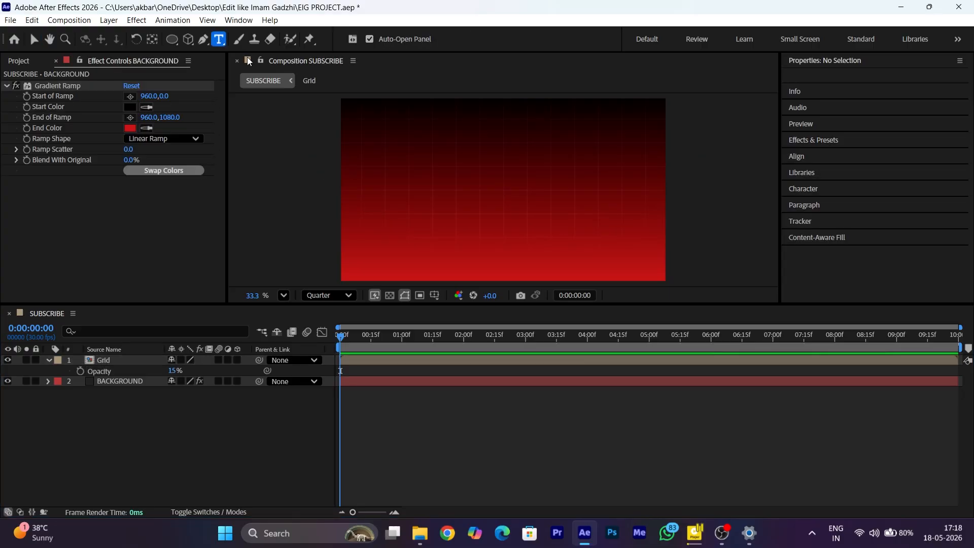
{"action": "left_click", "coordinate": [425, 194]}
{"action": "type", "text": "THALA FOR A REASON"}
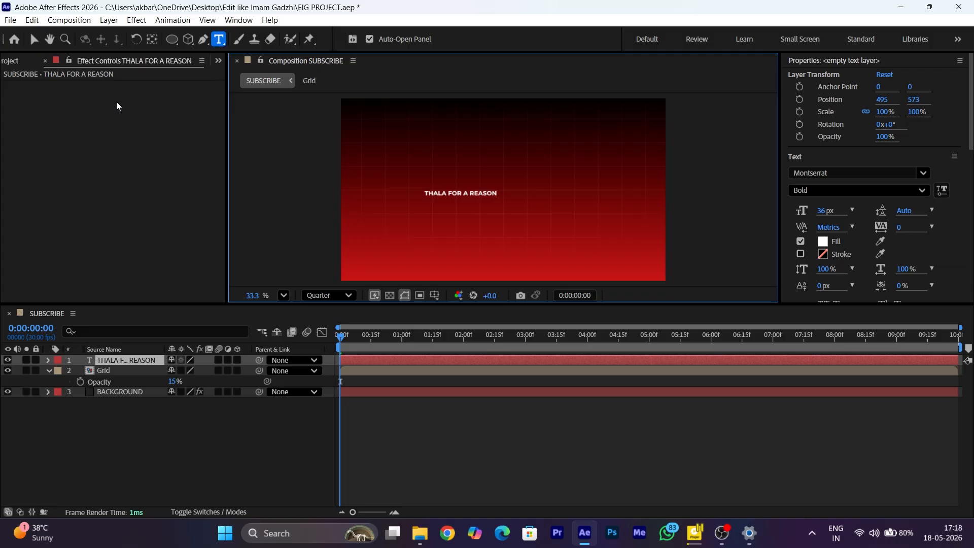
Scale the THALA FOR A REASON text layer to 330% and center its anchor point in the layer content.
{"action": "left_click", "coordinate": [34, 39]}
{"action": "left_click", "coordinate": [146, 358]}
{"action": "key", "text": "s"}
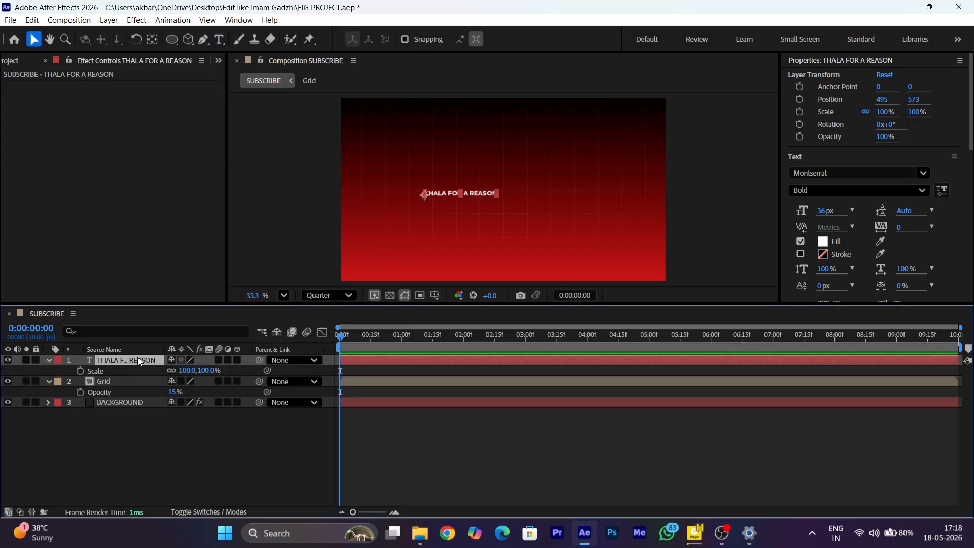
{"action": "left_click", "coordinate": [188, 371]}
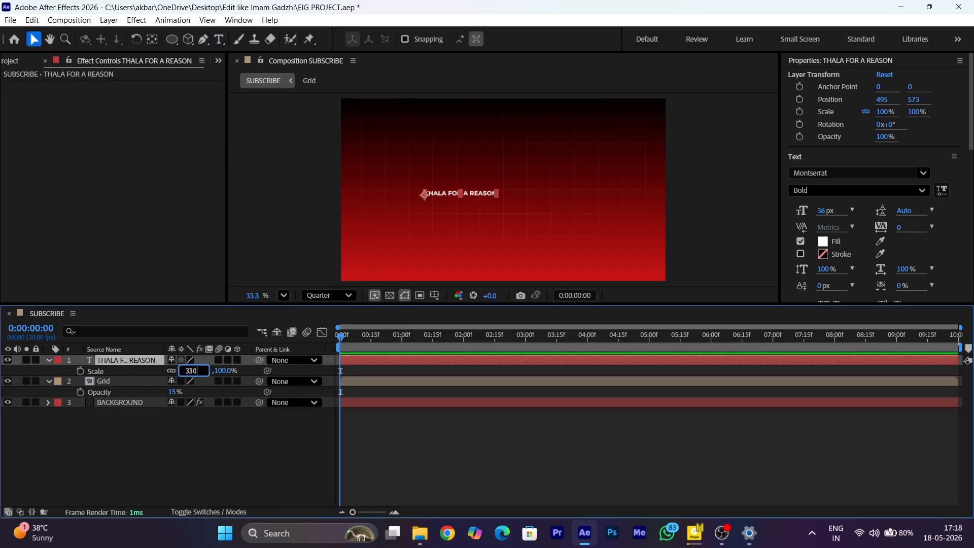
{"action": "type", "text": "330"}
{"action": "key", "text": "Return"}
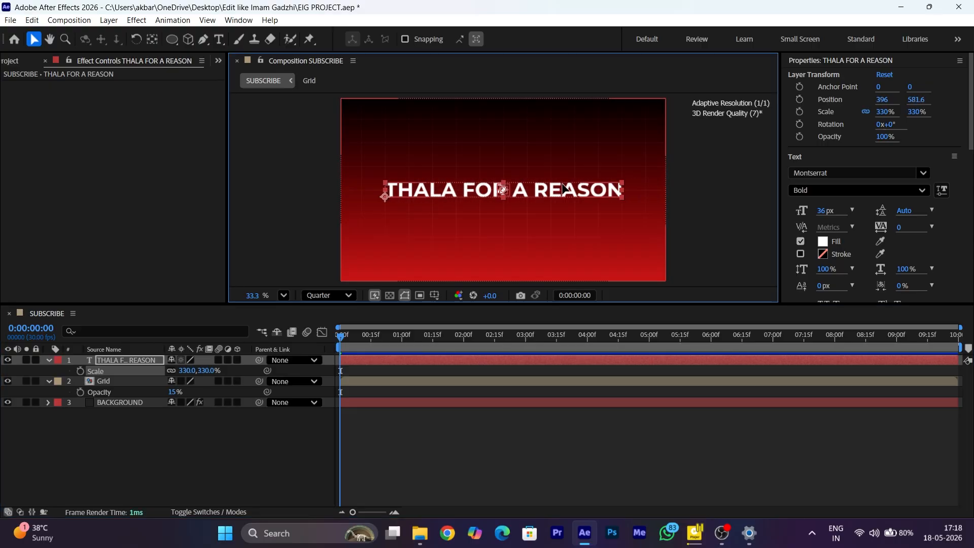
{"action": "key", "text": "ctrl+alt+Home"}
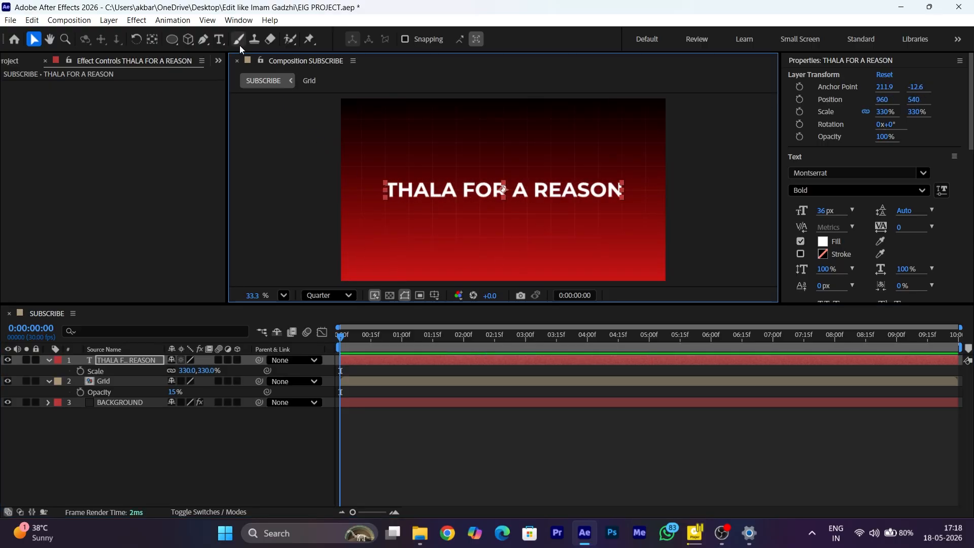
Set the words THALA and A in the title to Montserrat Regular, leaving FOR and REASON in Bold.
{"action": "left_click", "coordinate": [220, 40]}
{"action": "left_click_drag", "start_coordinate": [384, 190], "coordinate": [455, 190]}
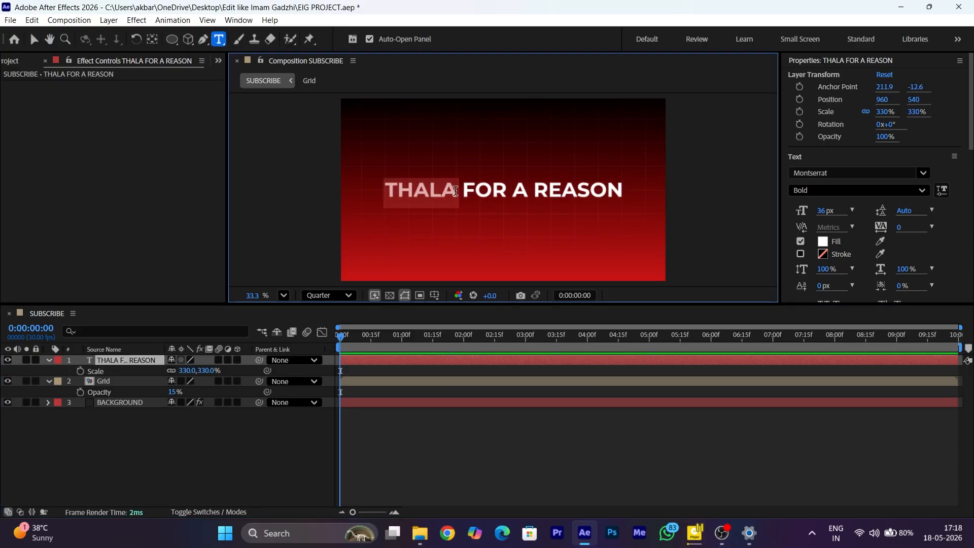
{"action": "left_click", "coordinate": [828, 191]}
{"action": "left_click", "coordinate": [834, 269]}
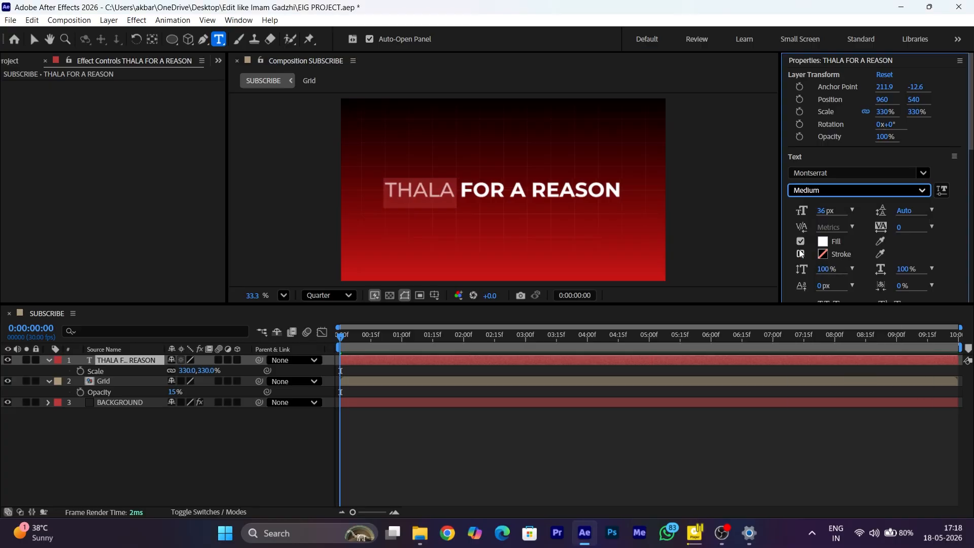
{"action": "double_click", "coordinate": [522, 188]}
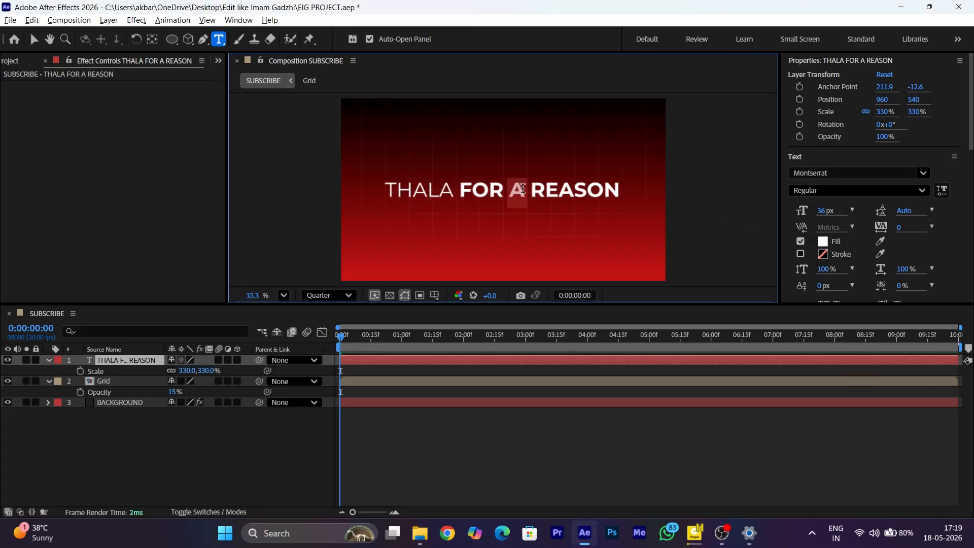
{"action": "left_click", "coordinate": [878, 191]}
{"action": "left_click", "coordinate": [832, 255]}
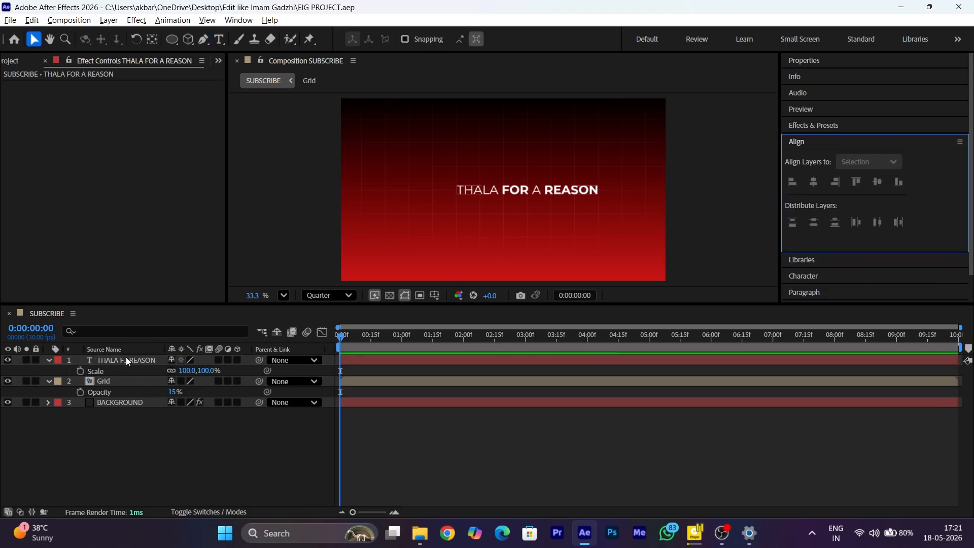
Center the title horizontally in the composition and shift it right of center, to about x 1098.
{"action": "left_click", "coordinate": [127, 359]}
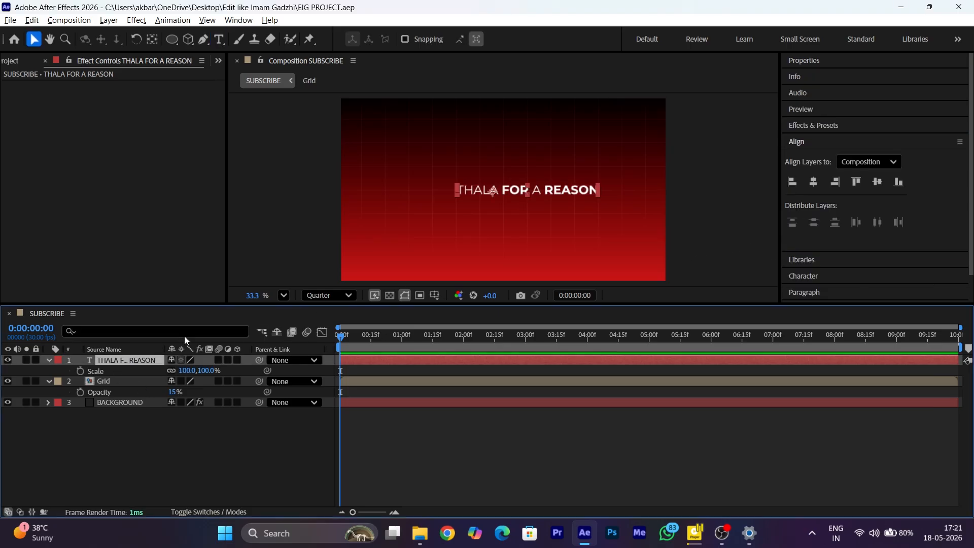
{"action": "left_click", "coordinate": [813, 184]}
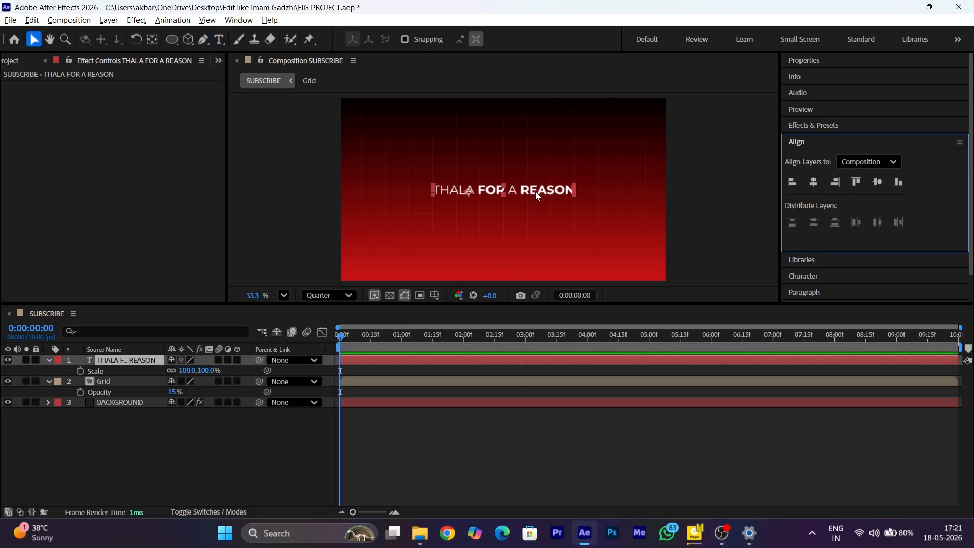
{"action": "left_click_drag", "start_coordinate": [534, 192], "coordinate": [562, 196]}
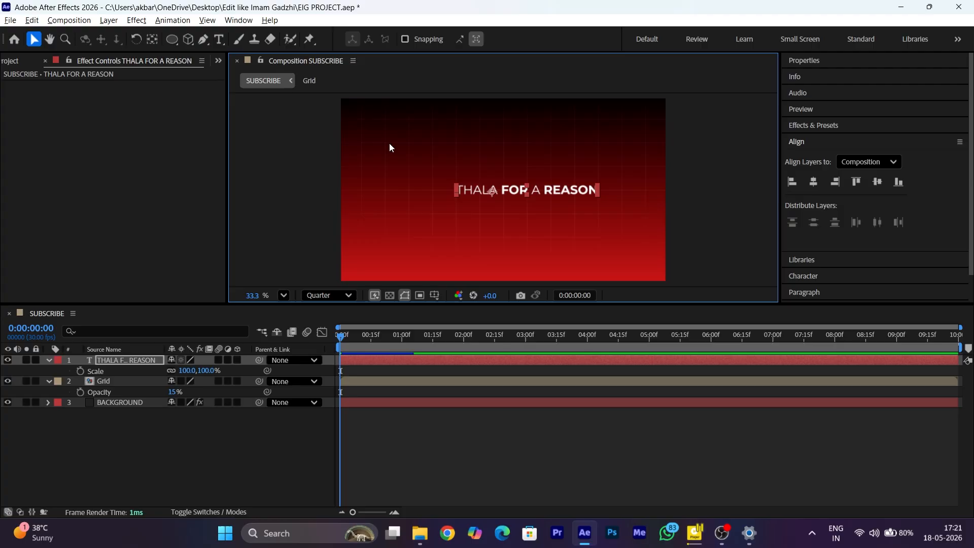
Center the title layer's anchor point in its layer content.
{"action": "left_click", "coordinate": [136, 20]}
{"action": "mouse_move", "coordinate": [112, 25]}
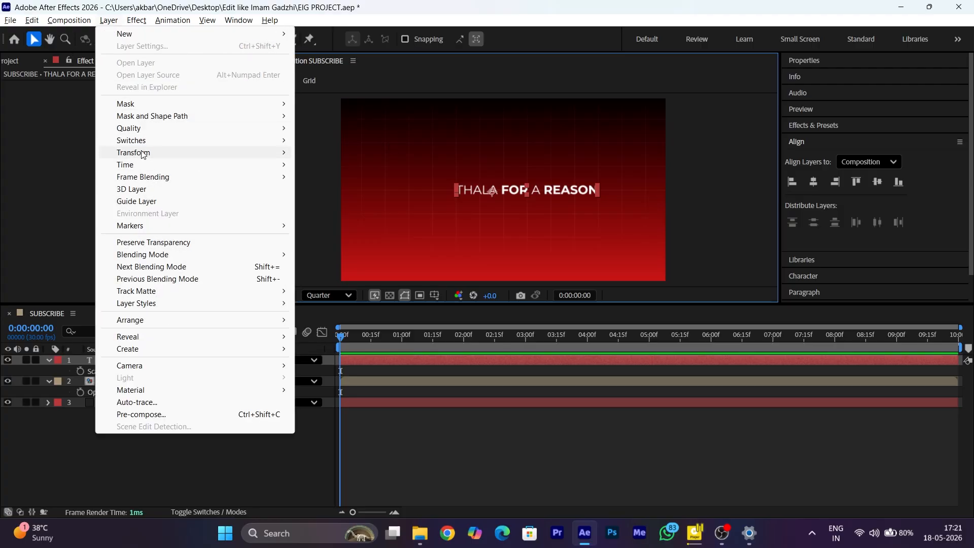
{"action": "mouse_move", "coordinate": [254, 151]}
{"action": "left_click", "coordinate": [355, 283]}
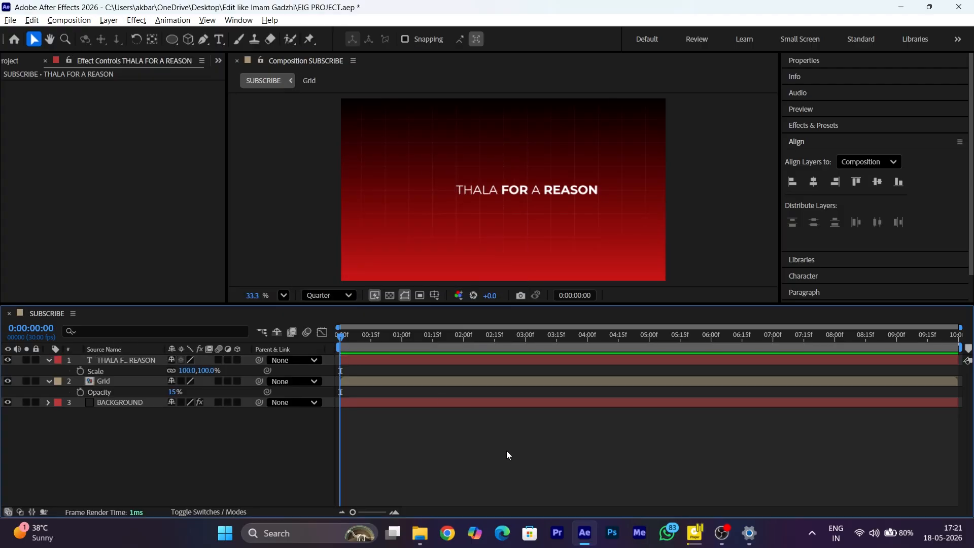
Set the title text's leading to 128 px and its tracking to -30.
{"action": "double_click", "coordinate": [135, 360]}
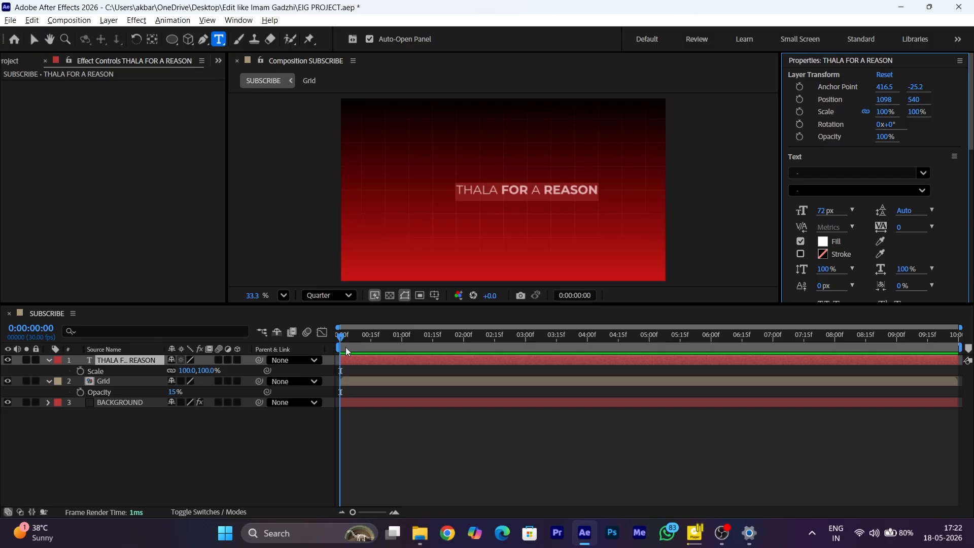
{"action": "left_click", "coordinate": [903, 210]}
{"action": "type", "text": "128"}
{"action": "key", "text": "Return"}
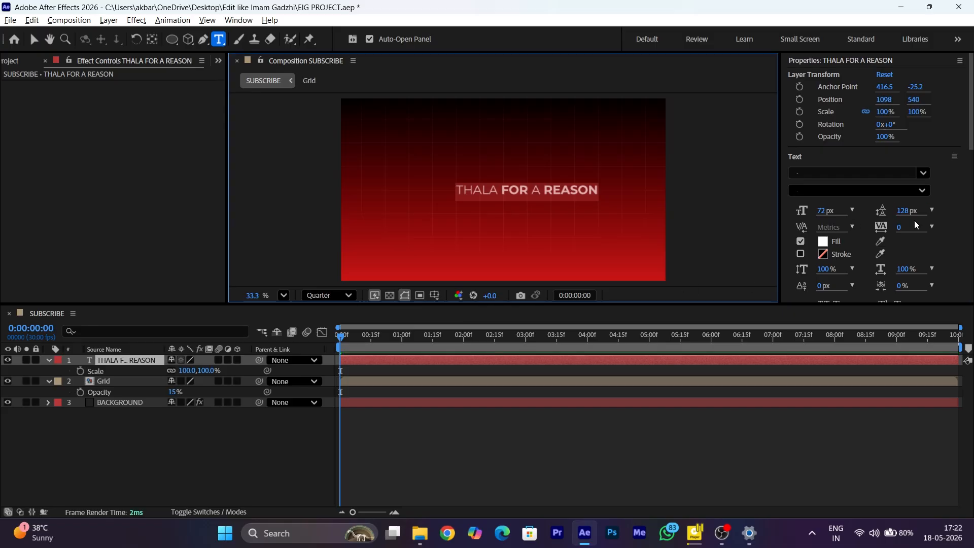
{"action": "left_click", "coordinate": [899, 229]}
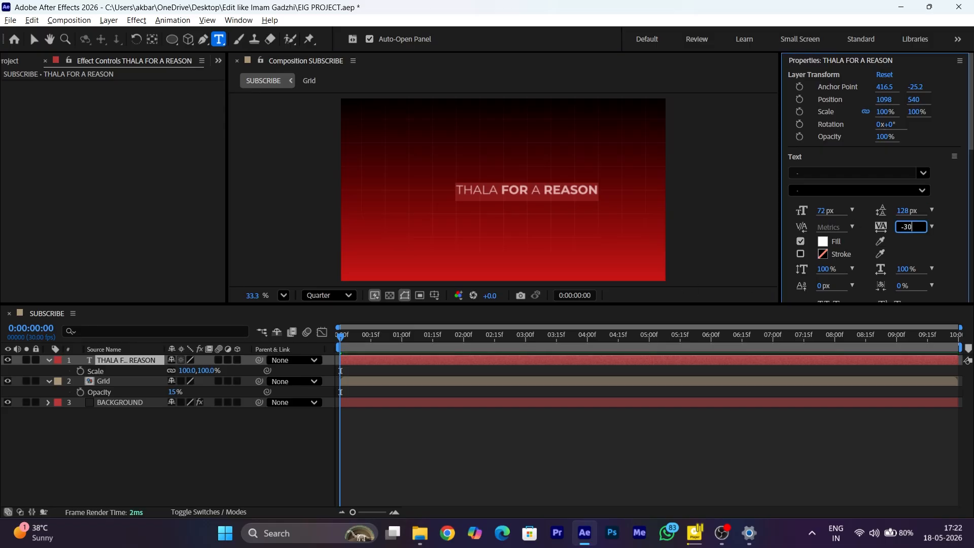
{"action": "key", "text": "Return"}
{"action": "left_click", "coordinate": [706, 464]}
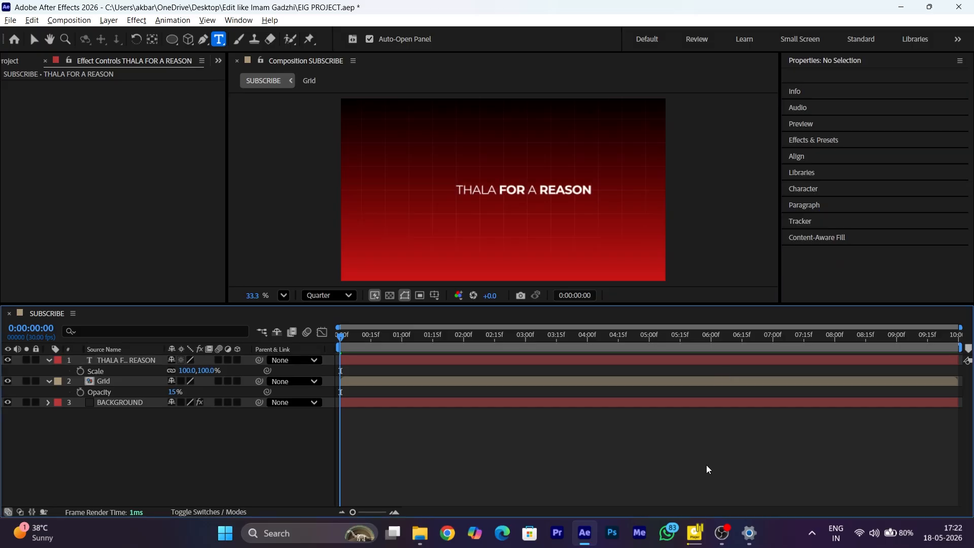
Find the Stylize Glow effect and apply it to the THALA FOR A REASON text layer.
{"action": "left_click", "coordinate": [823, 141]}
{"action": "left_click_drag", "start_coordinate": [843, 142], "coordinate": [763, 134]}
{"action": "type", "text": "glow"}
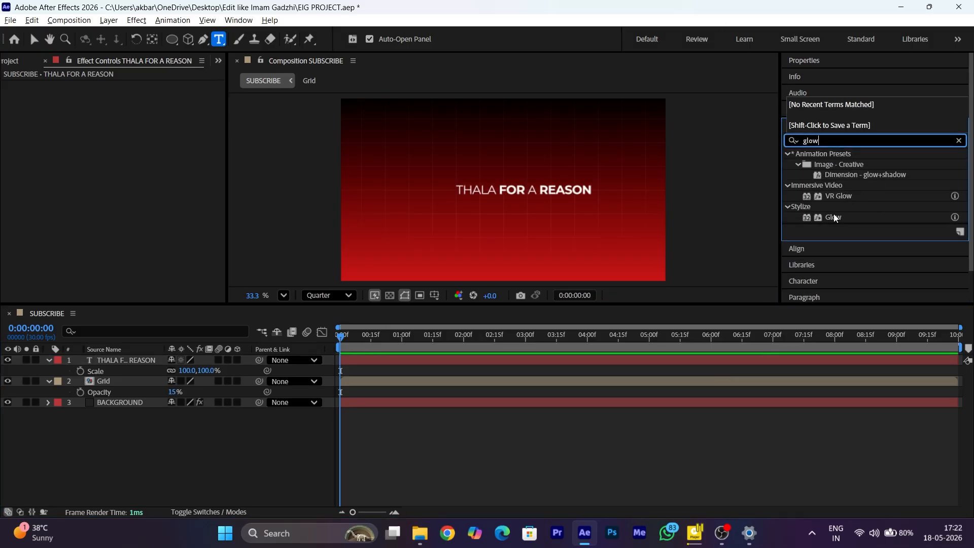
{"action": "left_click_drag", "start_coordinate": [833, 217], "coordinate": [537, 192]}
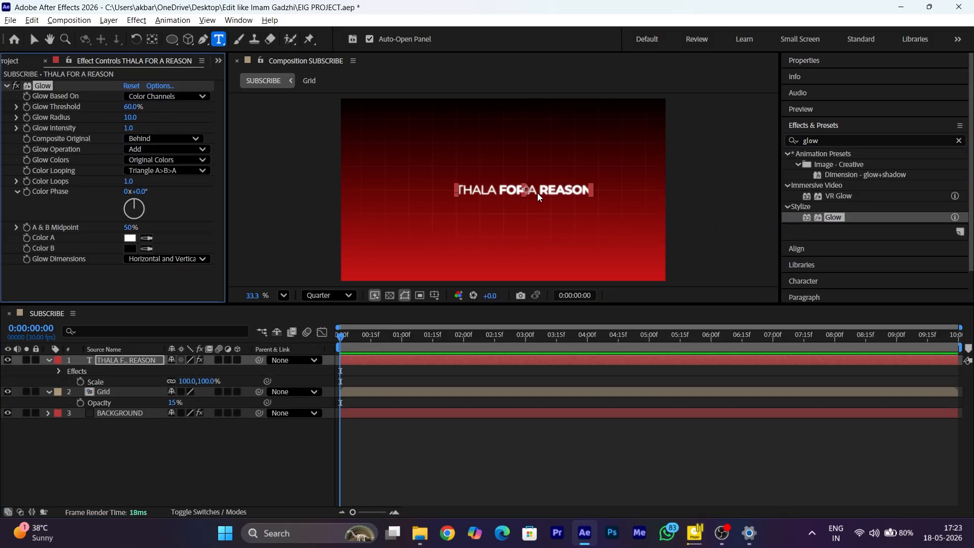
Set the title's Glow Radius to 50 and lower its Glow Intensity below 1.
{"action": "type", "text": "0"}
{"action": "key", "text": "Return"}
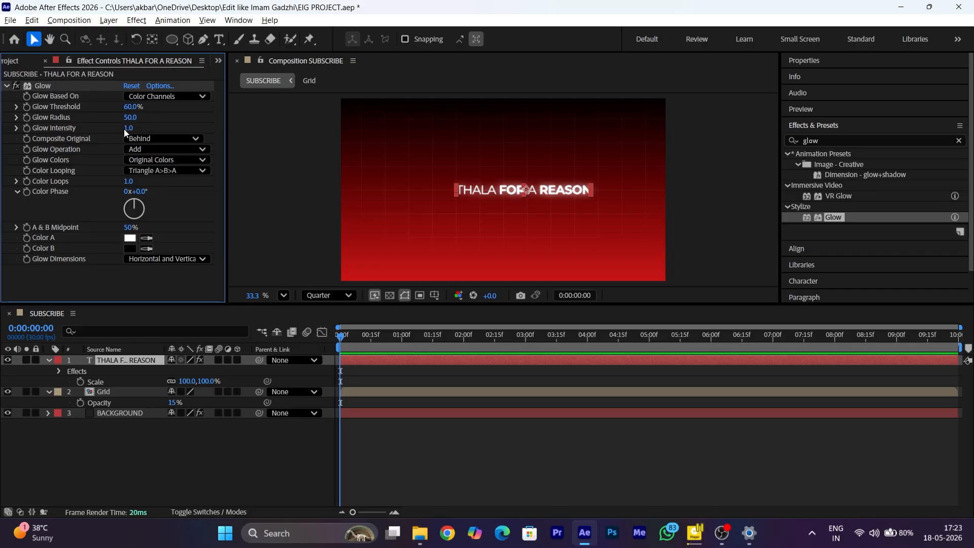
{"action": "left_click", "coordinate": [130, 128]}
{"action": "key", "text": "Return"}
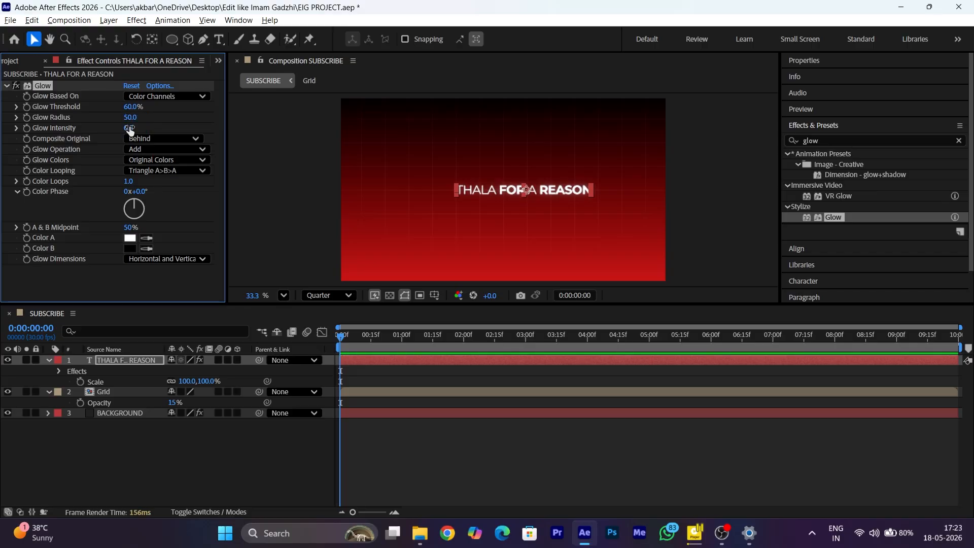
Add a separate text layer reading "7" to the left of the title in the composition.
{"action": "left_click", "coordinate": [218, 40]}
{"action": "left_click", "coordinate": [395, 179]}
{"action": "type", "text": "7"}
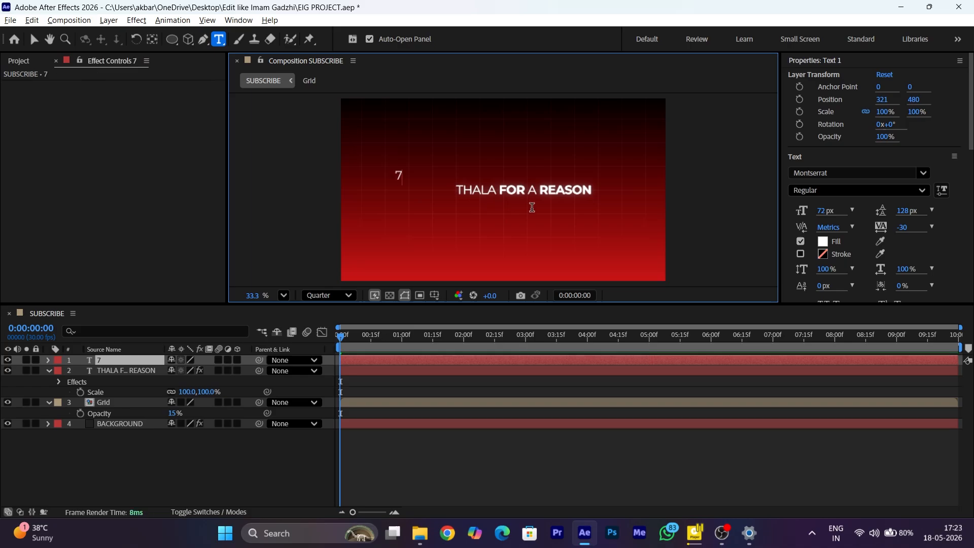
Set the 7 text layer's font to Helvetica Bold at a size of 140 px.
{"action": "left_click", "coordinate": [150, 361]}
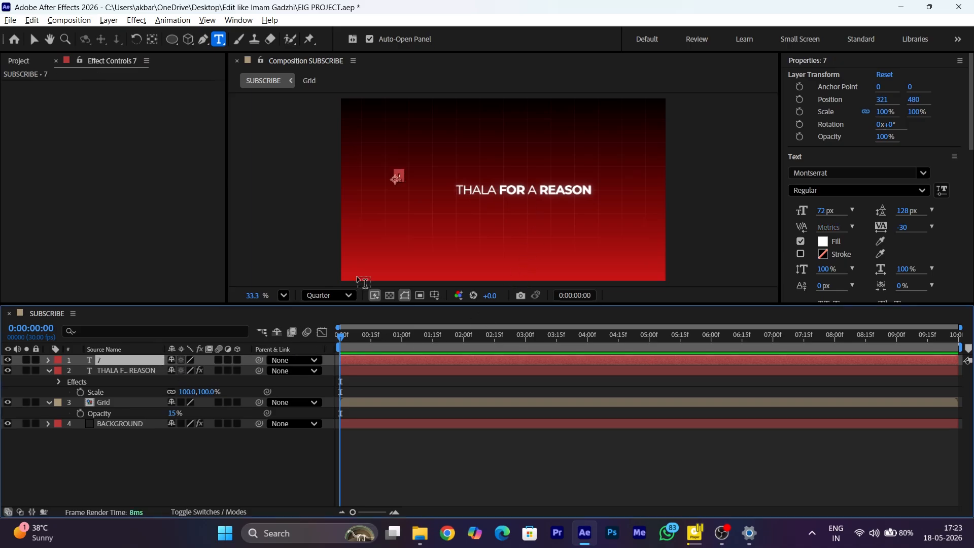
{"action": "left_click", "coordinate": [847, 174]}
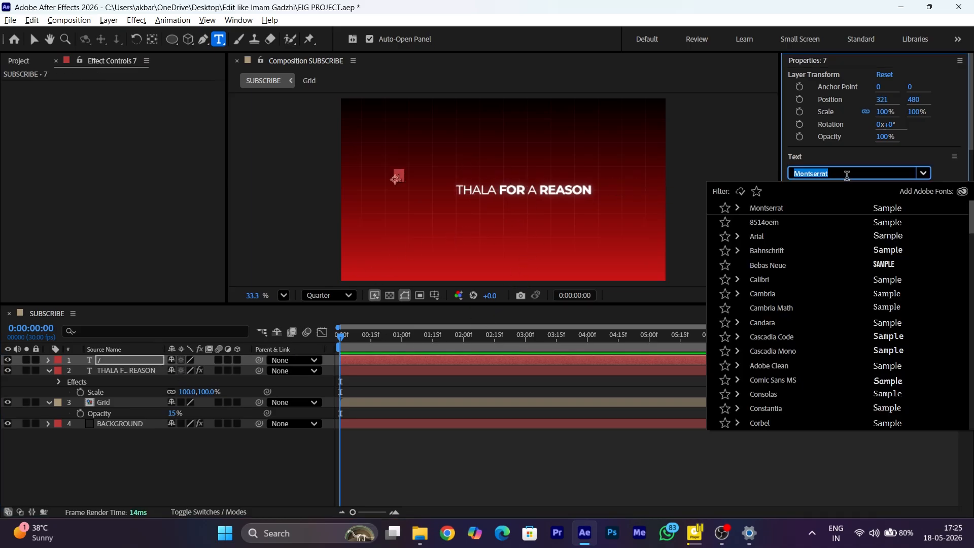
{"action": "type", "text": "hel"}
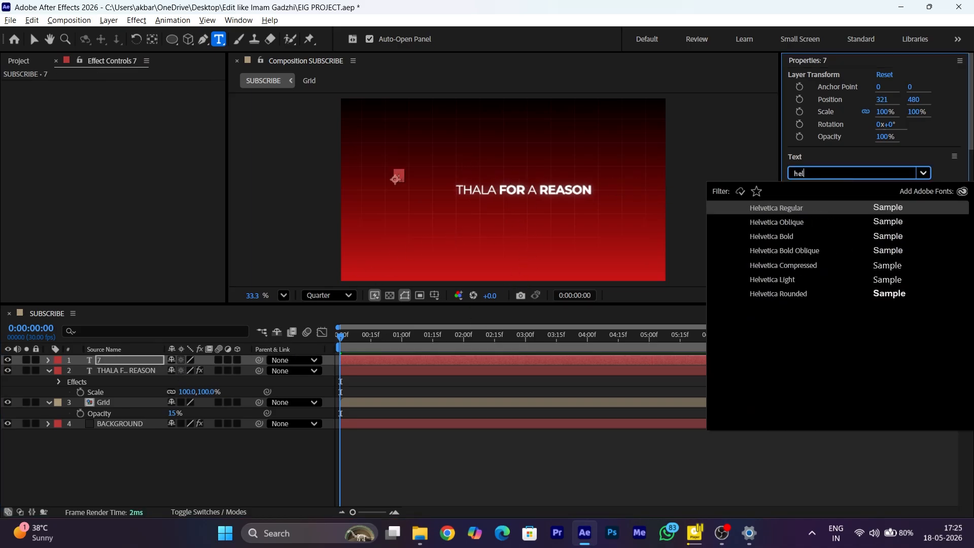
{"action": "type", "text": "vetica bold"}
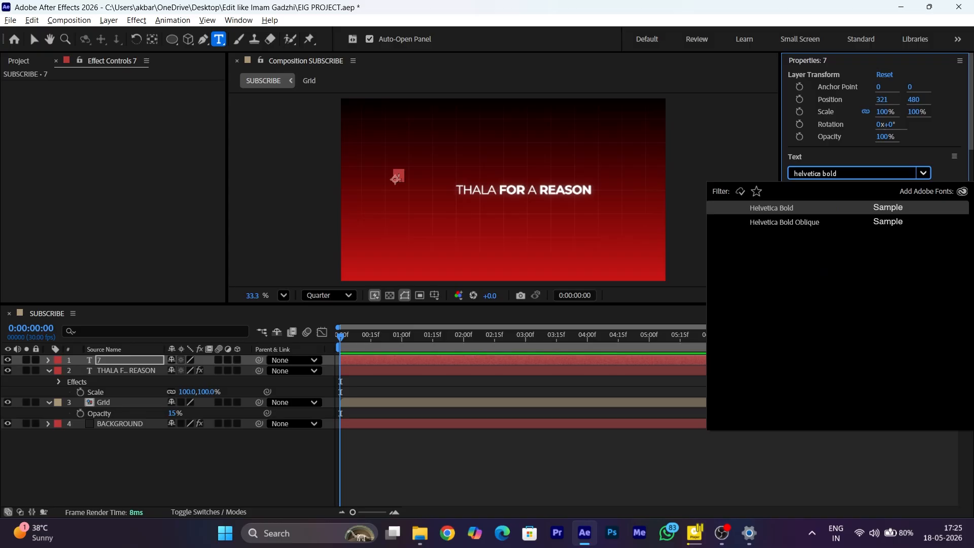
{"action": "key", "text": "Return"}
{"action": "left_click", "coordinate": [825, 211]}
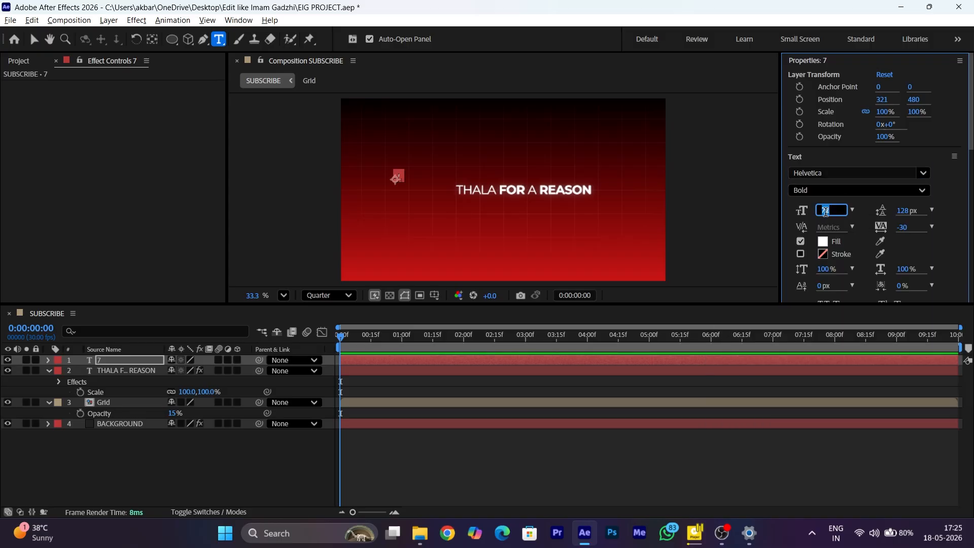
{"action": "key", "text": "Return"}
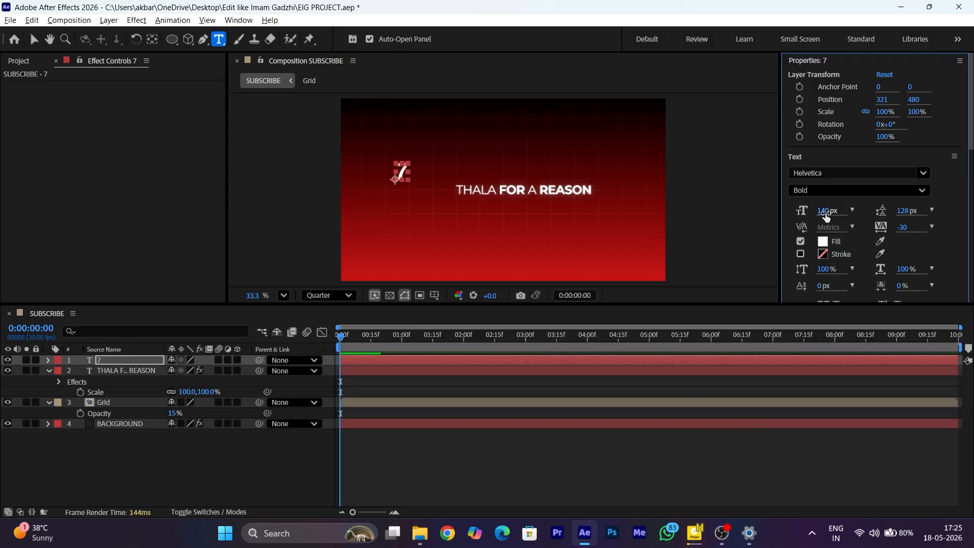
Center the 7 layer vertically in the composition and center its anchor point in the layer content.
{"action": "scroll", "coordinate": [971, 111], "scroll_direction": "down", "scroll_amount": 10}
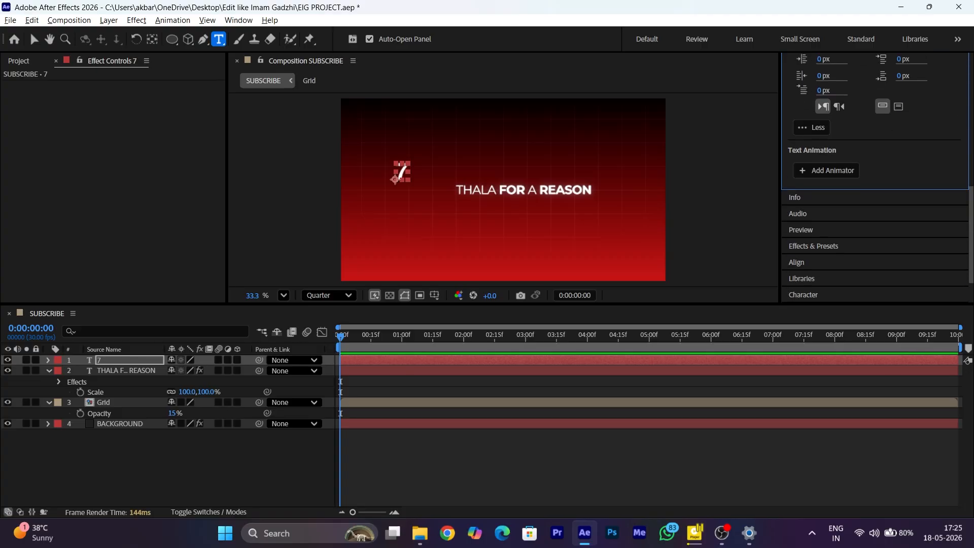
{"action": "scroll", "coordinate": [870, 240], "scroll_direction": "down", "scroll_amount": 1}
{"action": "left_click", "coordinate": [871, 240]}
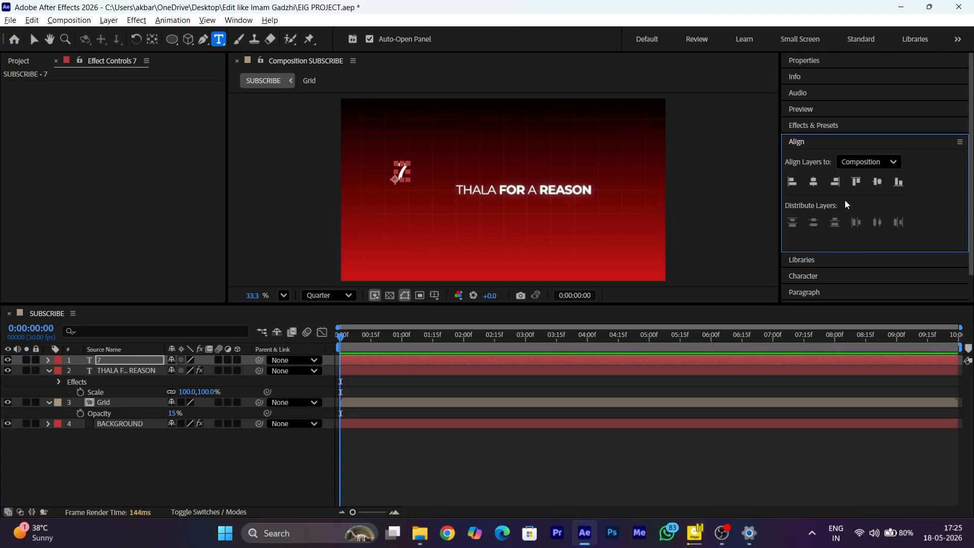
{"action": "left_click", "coordinate": [879, 184]}
{"action": "left_click", "coordinate": [111, 22]}
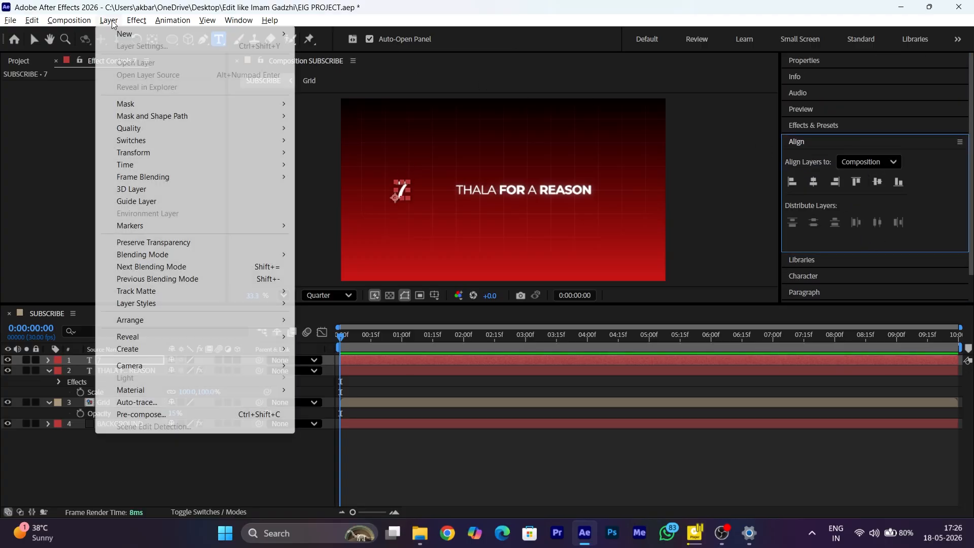
{"action": "mouse_move", "coordinate": [152, 152]}
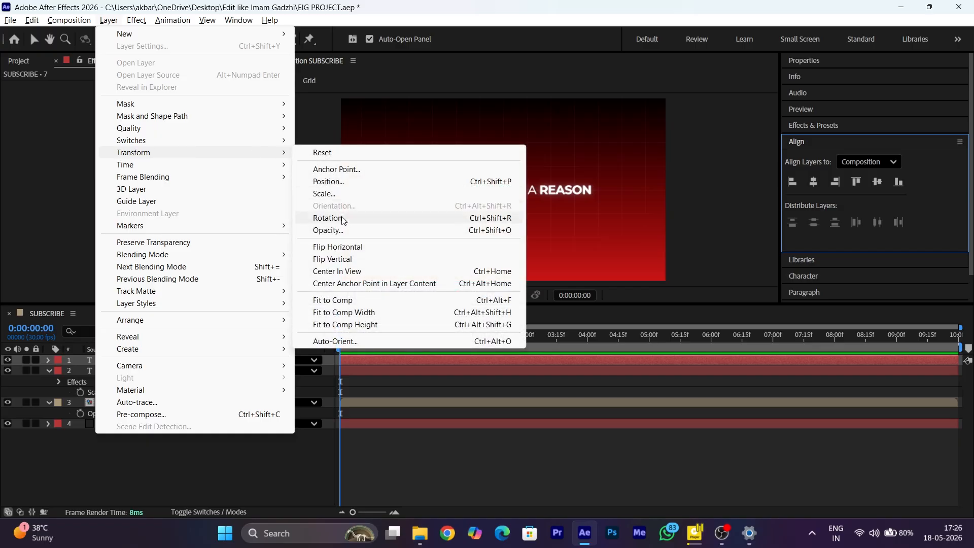
{"action": "left_click", "coordinate": [348, 283]}
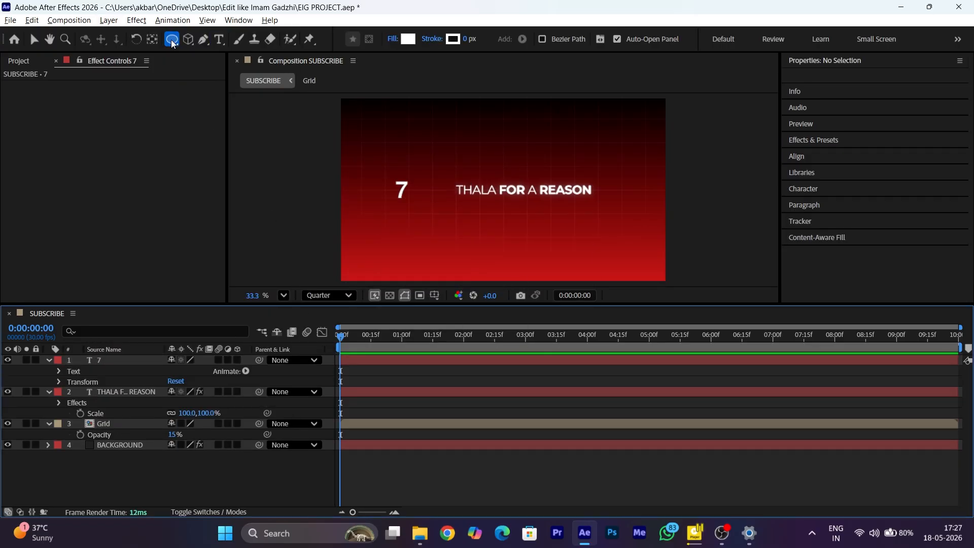
Activate the Ellipse tool with no layer selected and set its fill to None.
{"action": "left_click", "coordinate": [173, 42]}
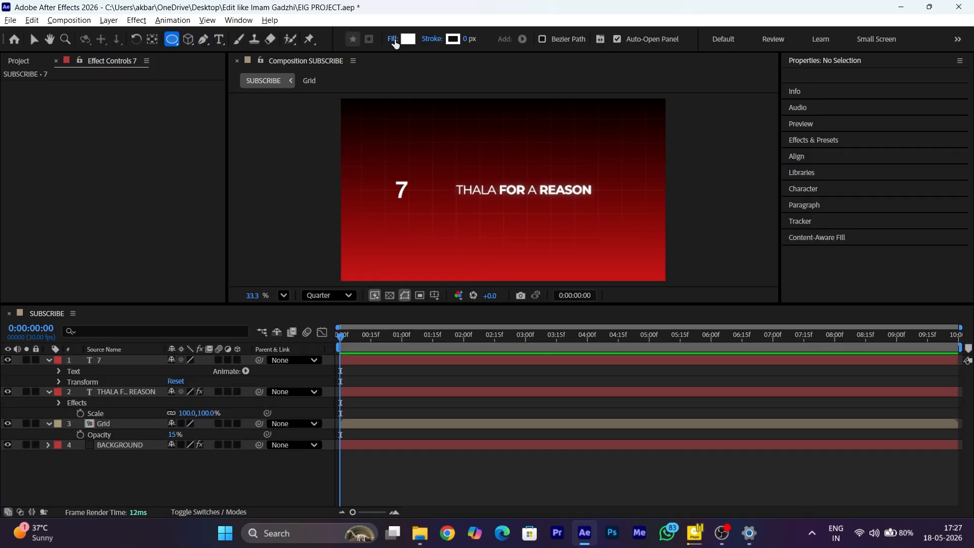
{"action": "left_click", "coordinate": [394, 41]}
{"action": "left_click", "coordinate": [421, 233]}
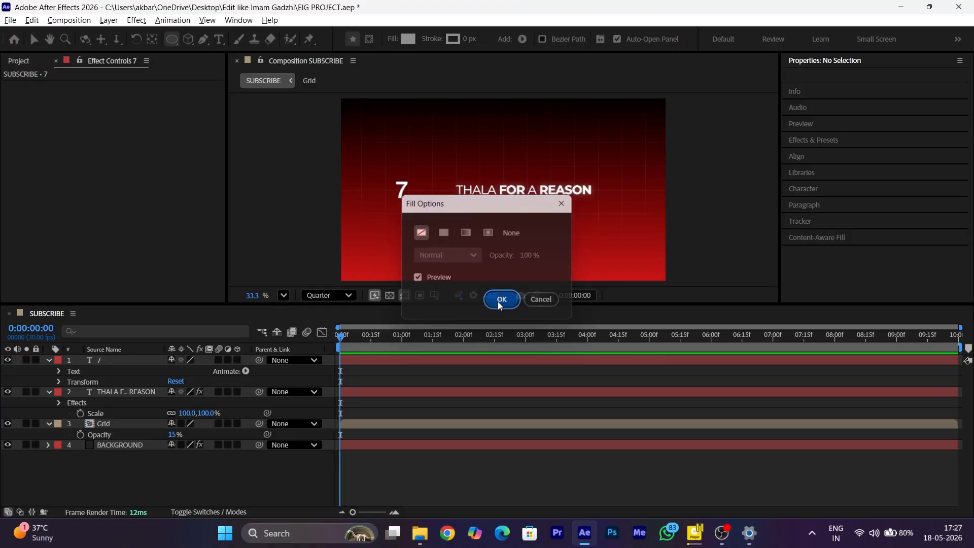
Draw an unfilled circle of about 189 px with an 8 px white stroke around the 7.
{"action": "left_click", "coordinate": [499, 299]}
{"action": "left_click", "coordinate": [465, 40]}
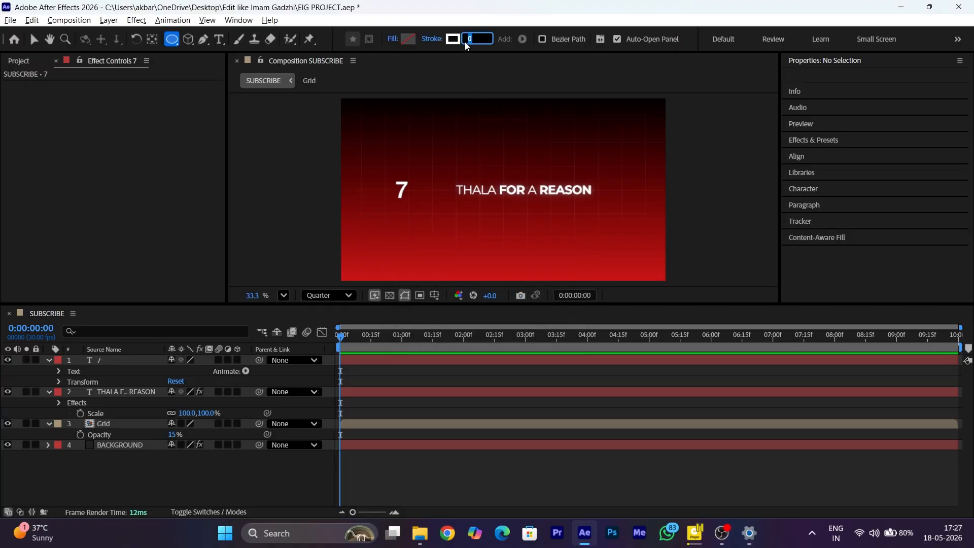
{"action": "key", "text": "Return"}
{"action": "mouse_move", "coordinate": [385, 173]}
{"action": "left_mouse_down"}
{"action": "mouse_move", "coordinate": [422, 213]}
{"action": "mouse_move", "coordinate": [418, 205]}
{"action": "left_mouse_up"}
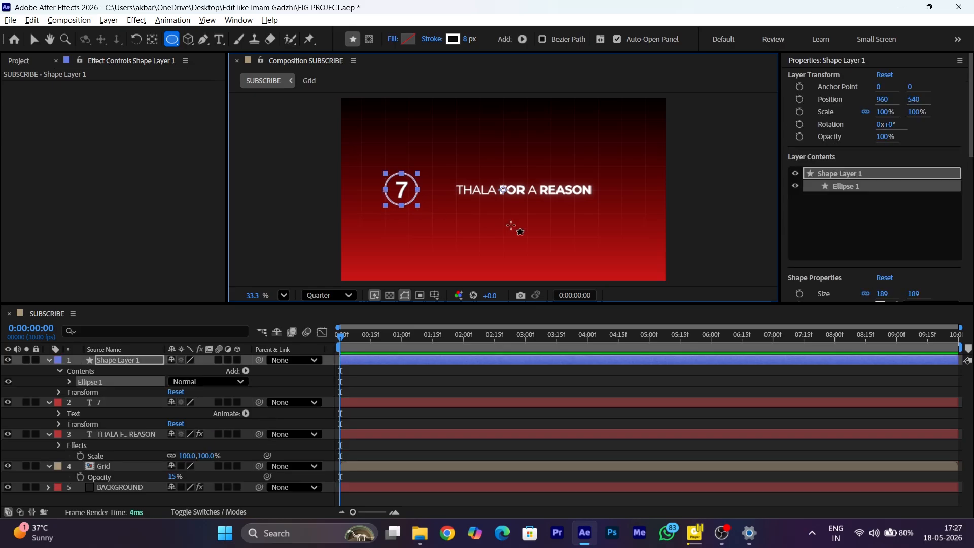
Set the ellipse's size to 190 by 190.
{"action": "scroll", "coordinate": [934, 225], "scroll_direction": "down", "scroll_amount": 2}
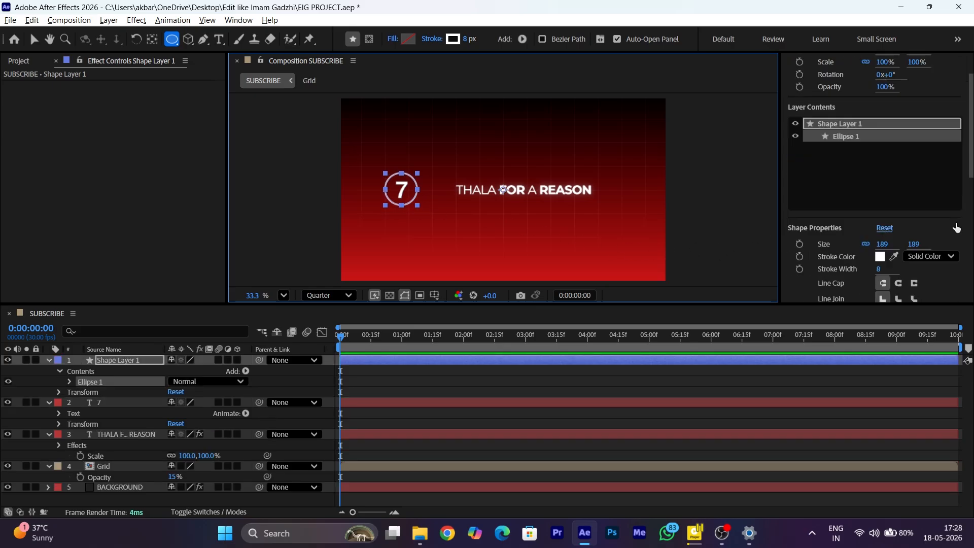
{"action": "left_click", "coordinate": [884, 244]}
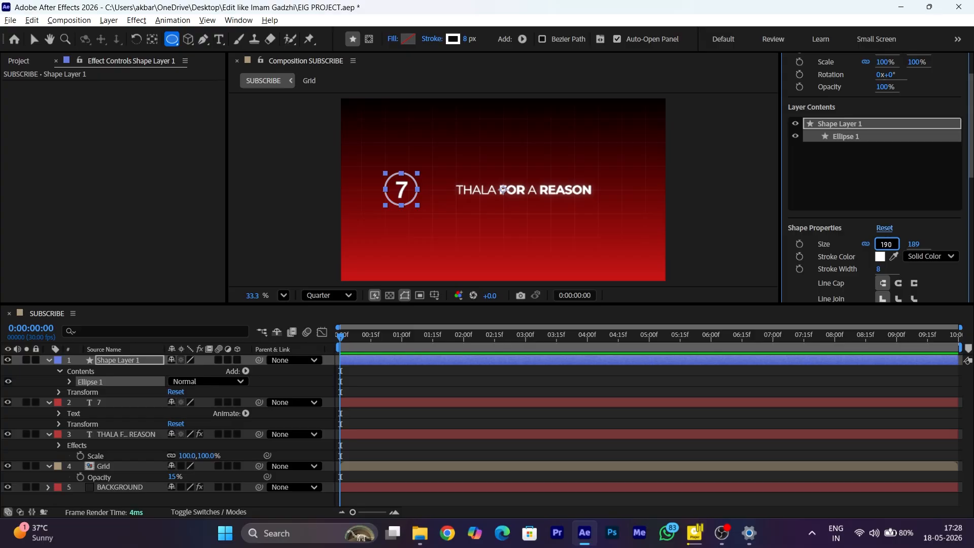
{"action": "type", "text": "190"}
{"action": "key", "text": "Tab"}
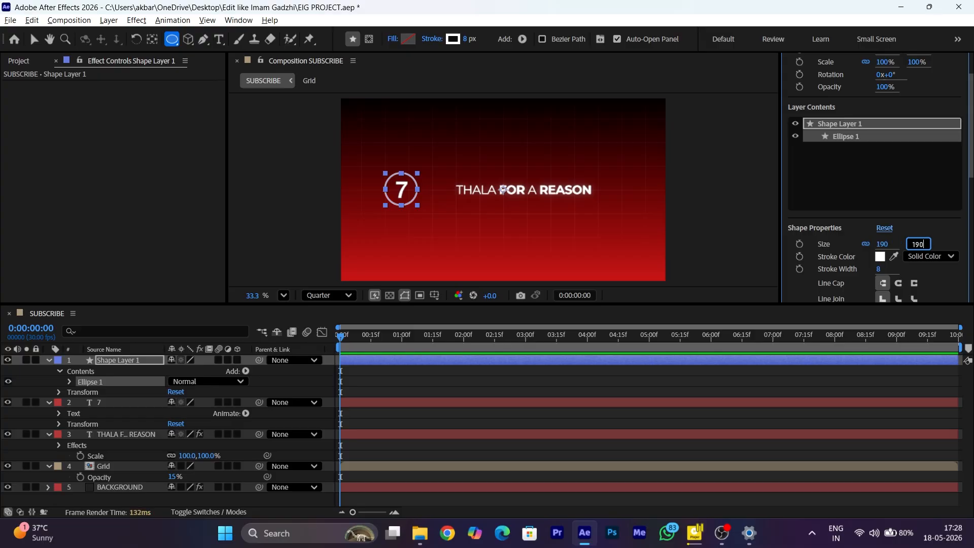
{"action": "left_click", "coordinate": [939, 231]}
Center the circle and the 7 text layer on each other, aligning them to the selection.
{"action": "left_click", "coordinate": [133, 402]}
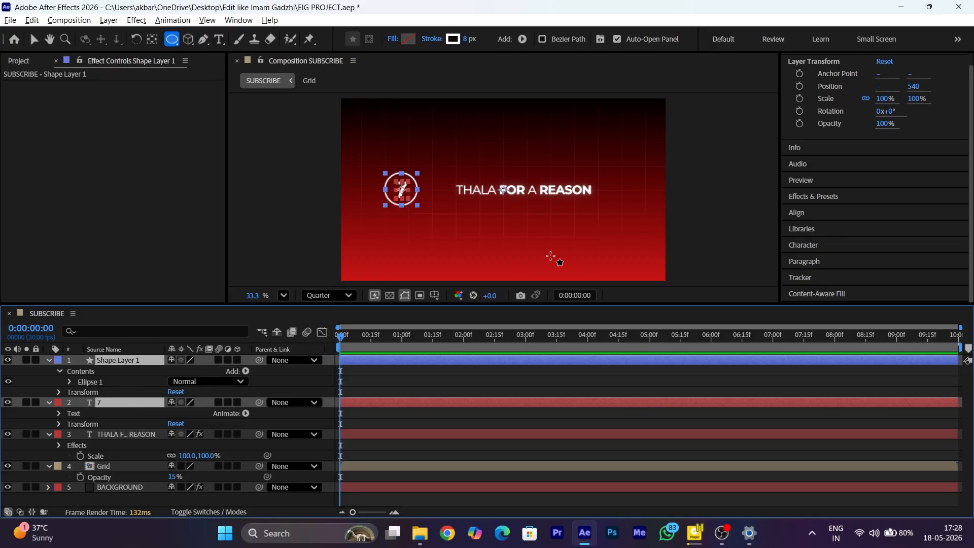
{"action": "left_click", "coordinate": [885, 215]}
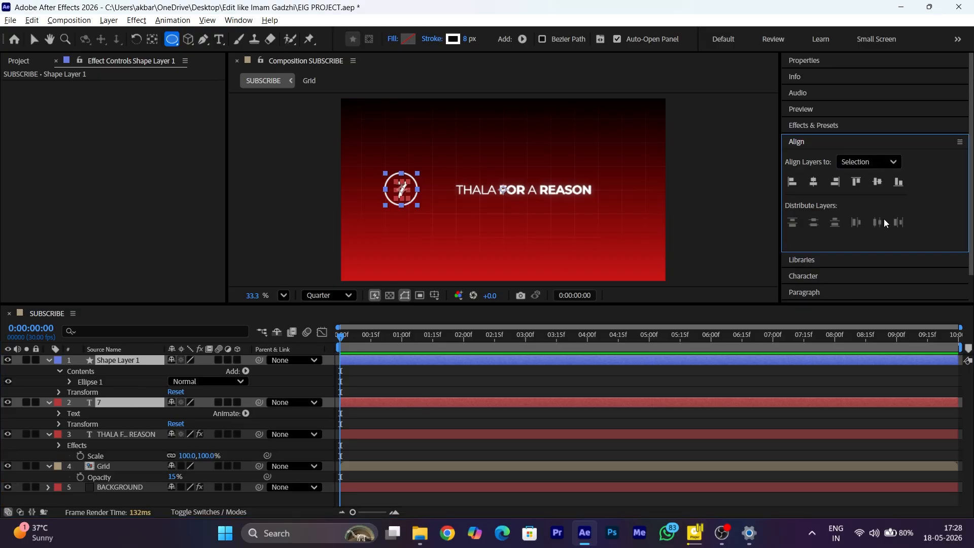
{"action": "left_click", "coordinate": [879, 185]}
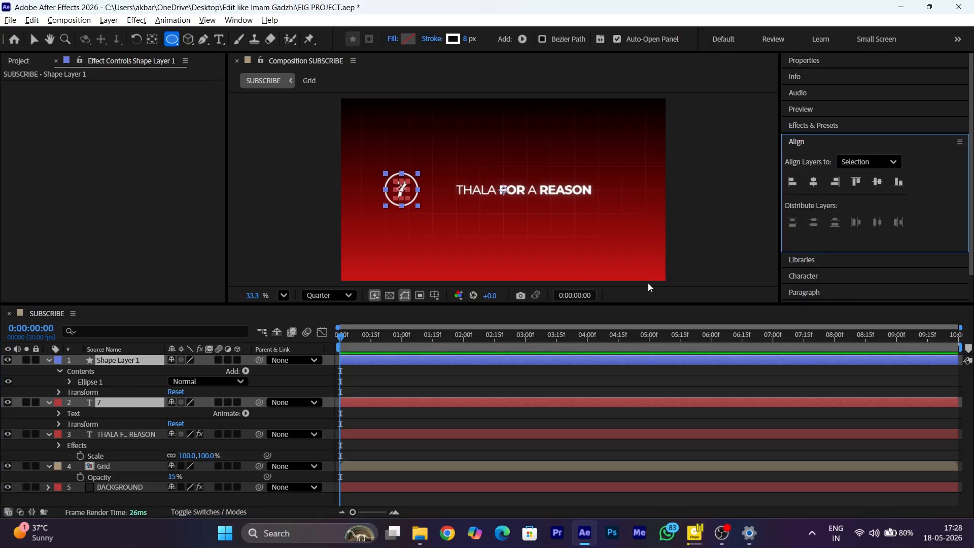
{"action": "left_click", "coordinate": [332, 361]}
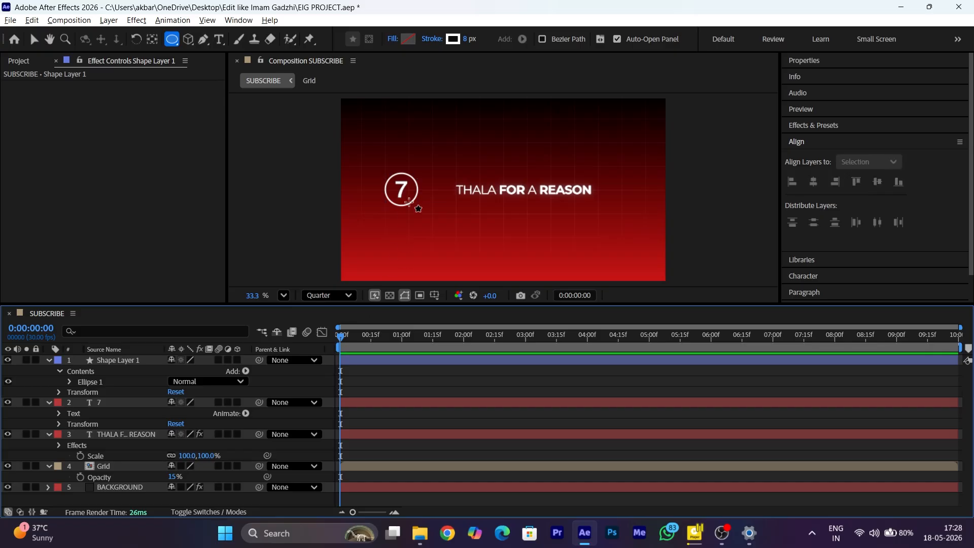
Move the circle and the 7 together closer to the title text, and shift the title slightly left toward them.
{"action": "key", "text": "v"}
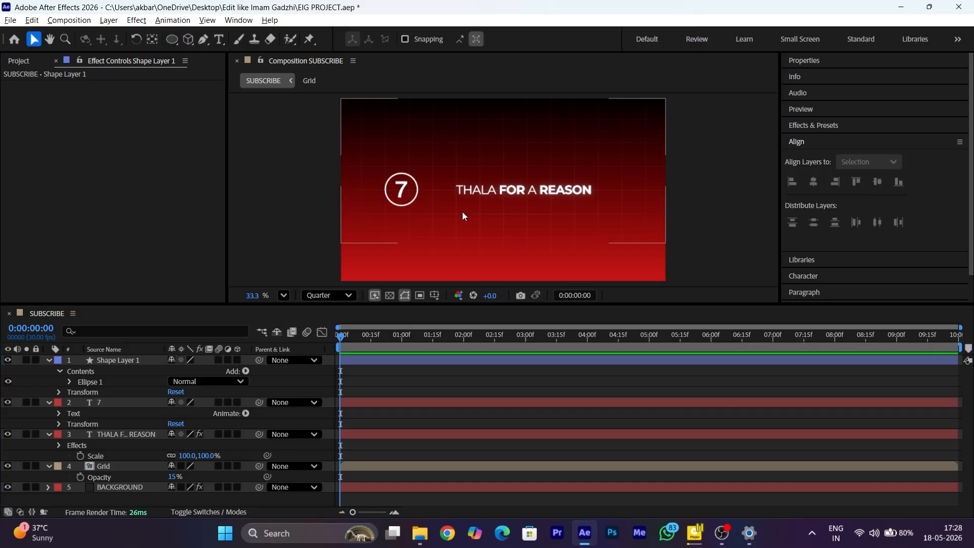
{"action": "left_click", "coordinate": [411, 198]}
{"action": "left_click", "coordinate": [133, 404], "text": "ctrl"}
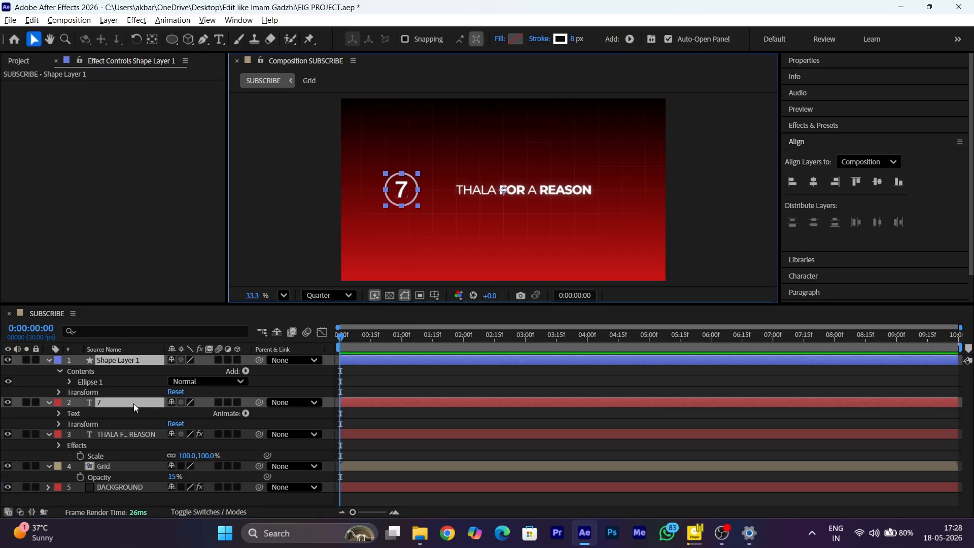
{"action": "left_click_drag", "start_coordinate": [411, 197], "coordinate": [439, 197]}
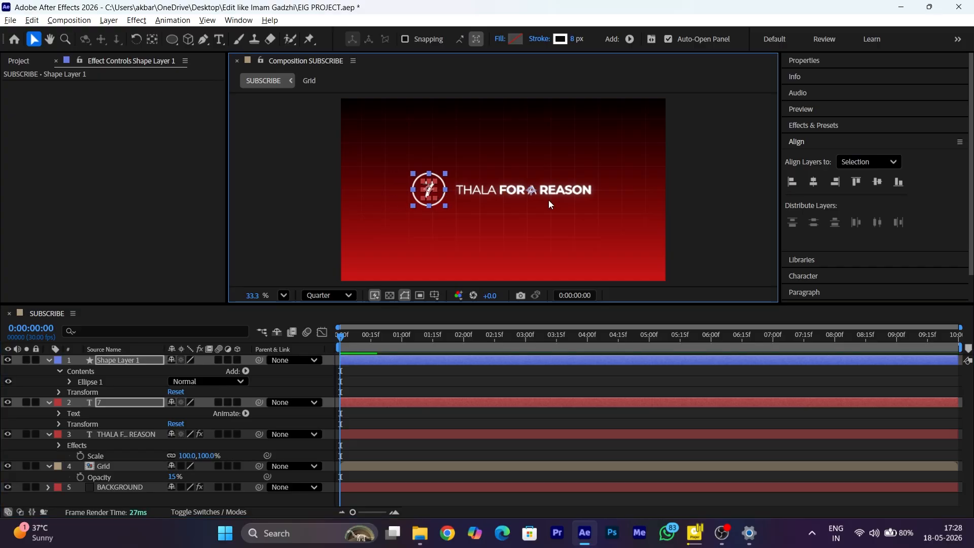
{"action": "left_click", "coordinate": [523, 192]}
{"action": "left_click_drag", "start_coordinate": [505, 192], "coordinate": [509, 194]}
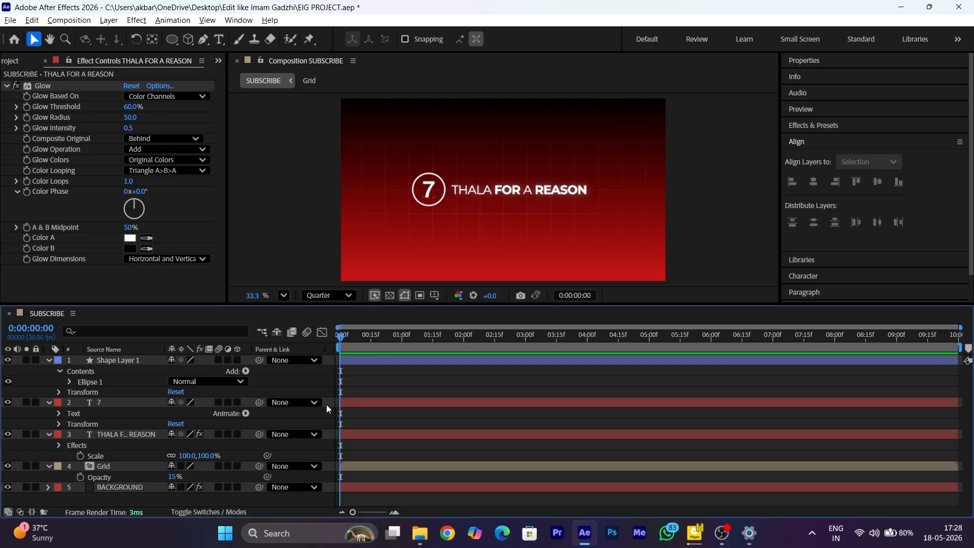
Draw a white rectangle of about 1578 by 300 px with a 0 px stroke over the circled 7 and title.
{"action": "left_click", "coordinate": [172, 39]}
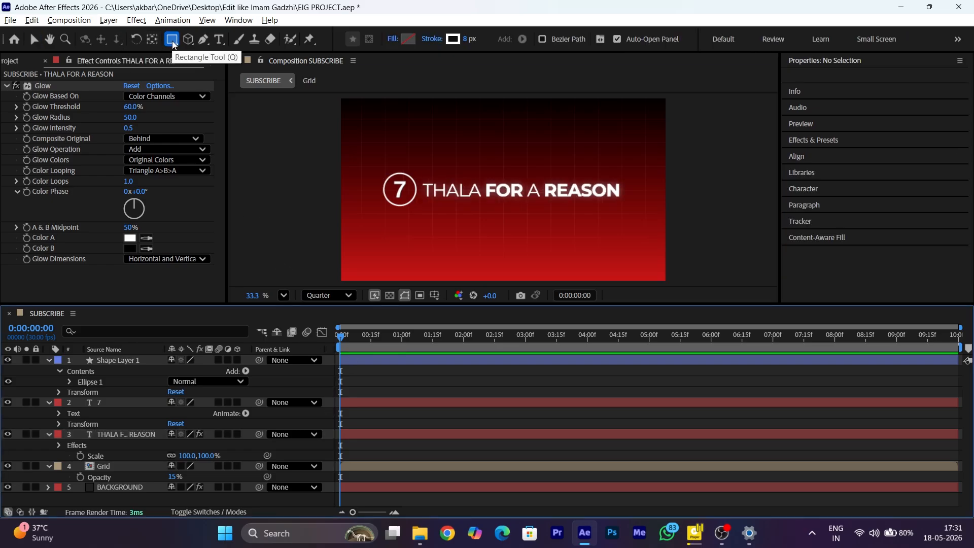
{"action": "left_click", "coordinate": [407, 39]}
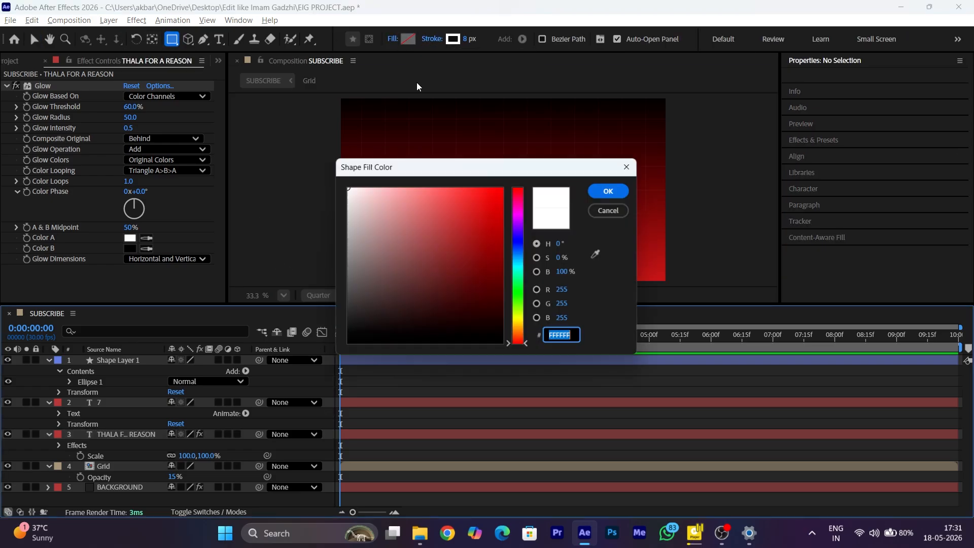
{"action": "left_click", "coordinate": [611, 190]}
{"action": "left_click_drag", "start_coordinate": [465, 40], "coordinate": [462, 36]}
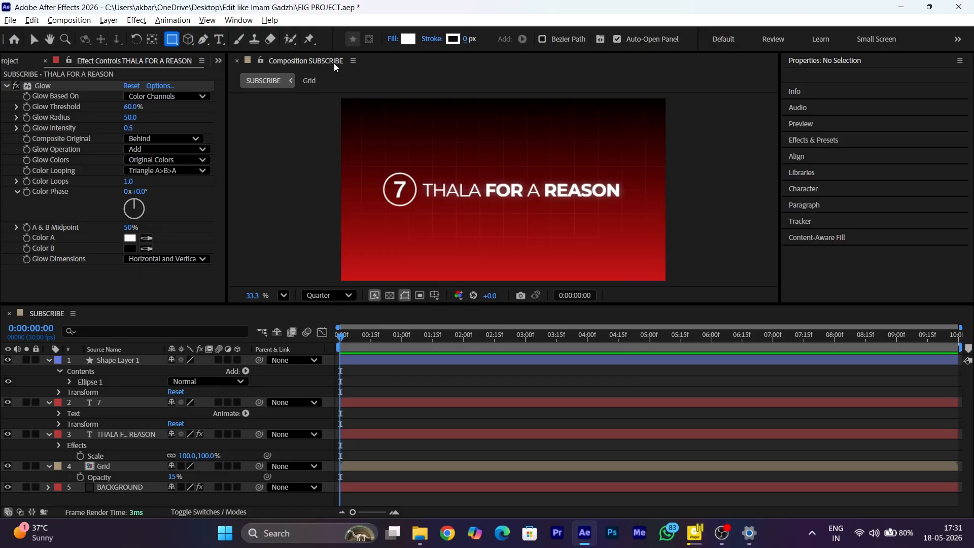
{"action": "left_click_drag", "start_coordinate": [370, 160], "coordinate": [637, 211]}
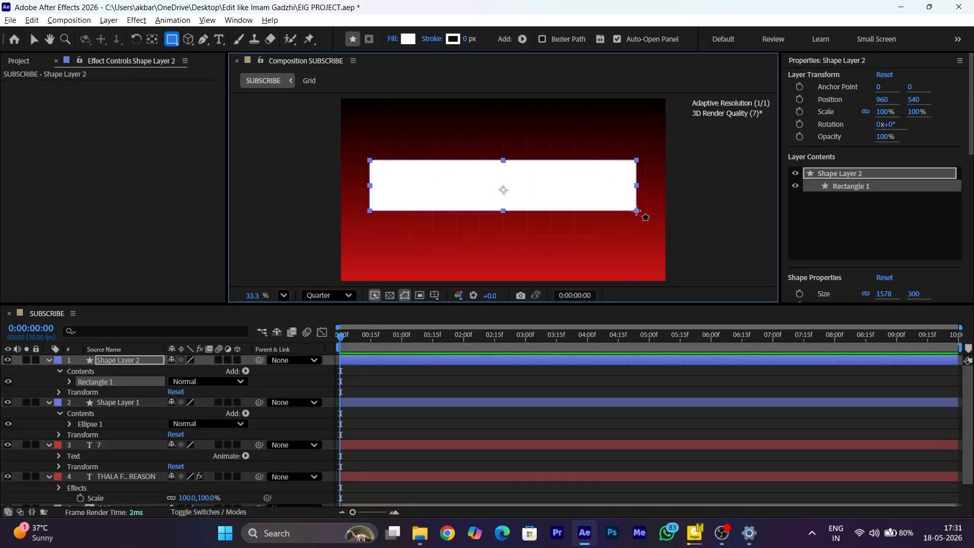
With the proportions linked, enter 1550 for the rectangle's width and then 310 for its height.
{"action": "scroll", "coordinate": [927, 232], "scroll_direction": "down", "scroll_amount": 4}
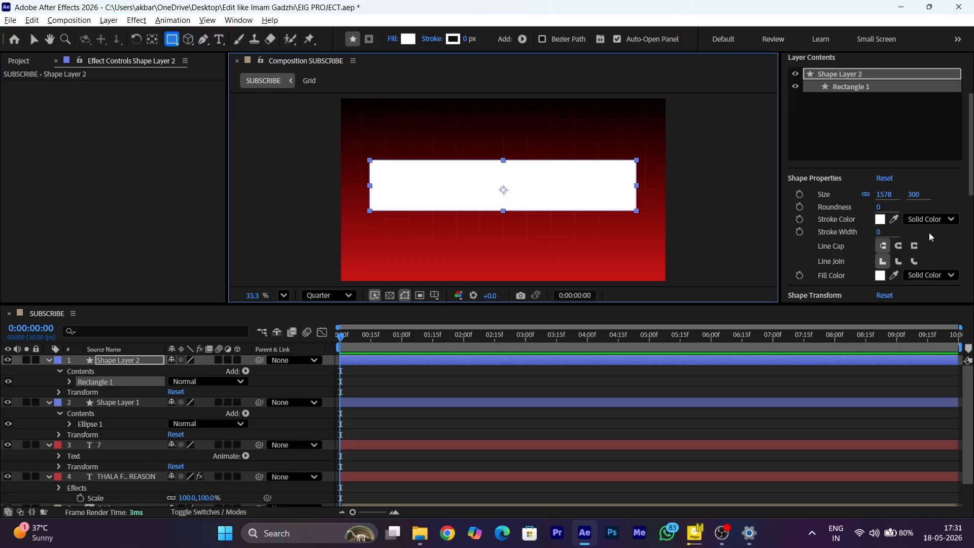
{"action": "left_click", "coordinate": [883, 195]}
{"action": "type", "text": "1"}
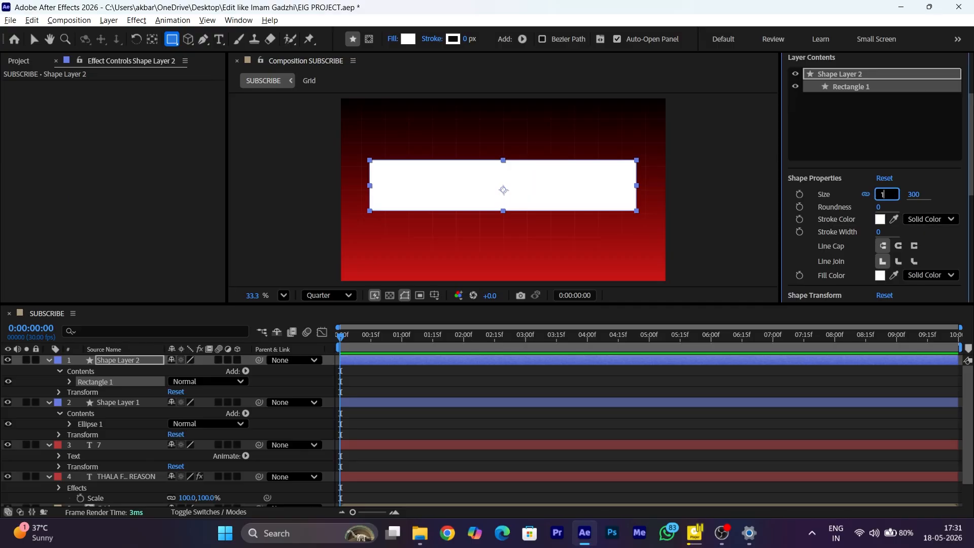
{"action": "type", "text": "550"}
{"action": "left_click", "coordinate": [913, 193]}
{"action": "type", "text": "310"}
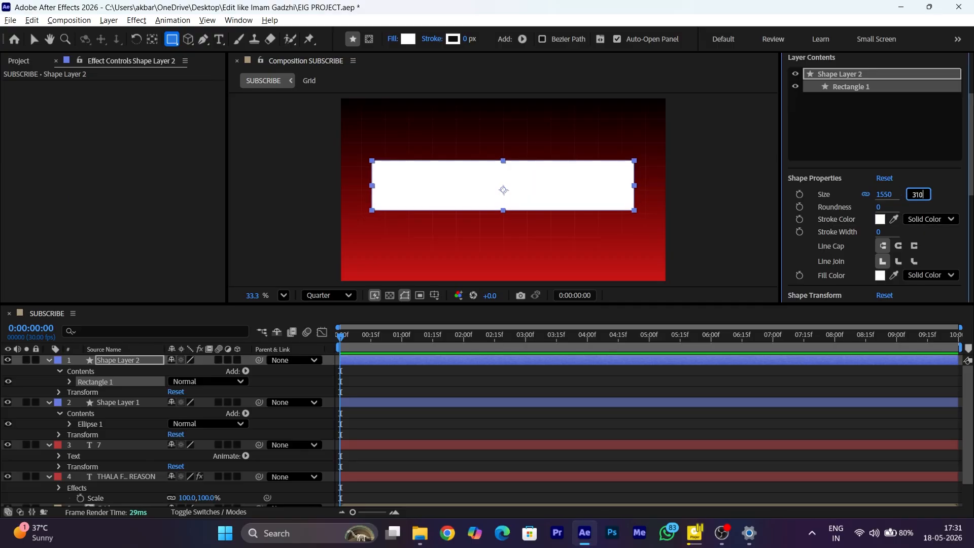
{"action": "key", "text": "Return"}
{"action": "left_click", "coordinate": [880, 219]}
{"action": "left_click_drag", "start_coordinate": [405, 179], "coordinate": [255, 174]}
{"action": "left_click", "coordinate": [264, 282]}
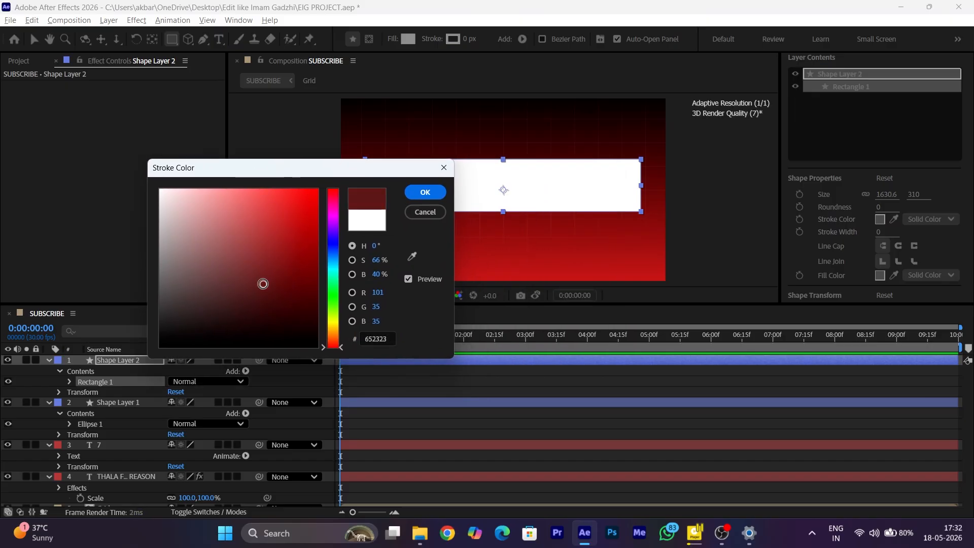
{"action": "left_click", "coordinate": [425, 192]}
Set the rectangle's fill color to #8D4D4D and its corner roundness to 60.
{"action": "left_click", "coordinate": [879, 274]}
{"action": "left_click", "coordinate": [259, 253]}
{"action": "left_click", "coordinate": [376, 338]}
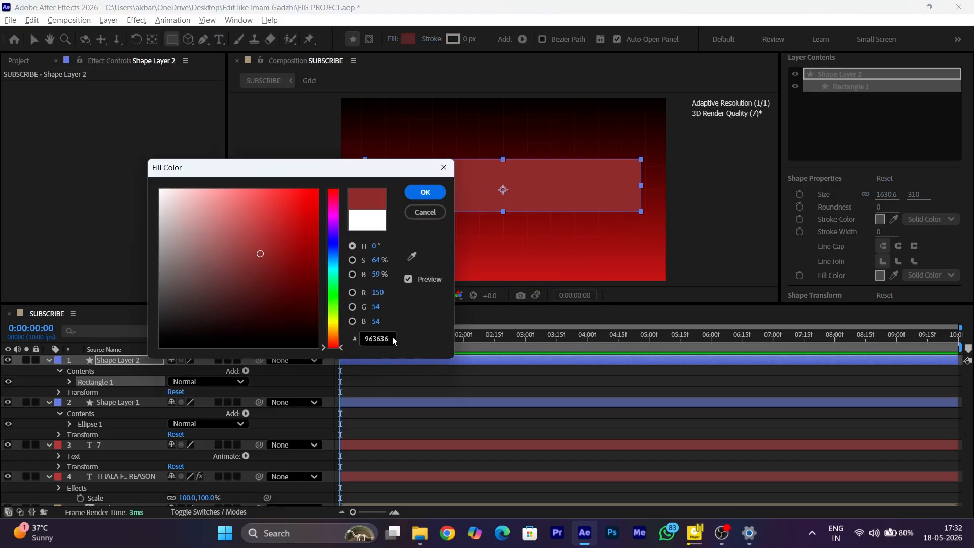
{"action": "type", "text": "8D4D4D"}
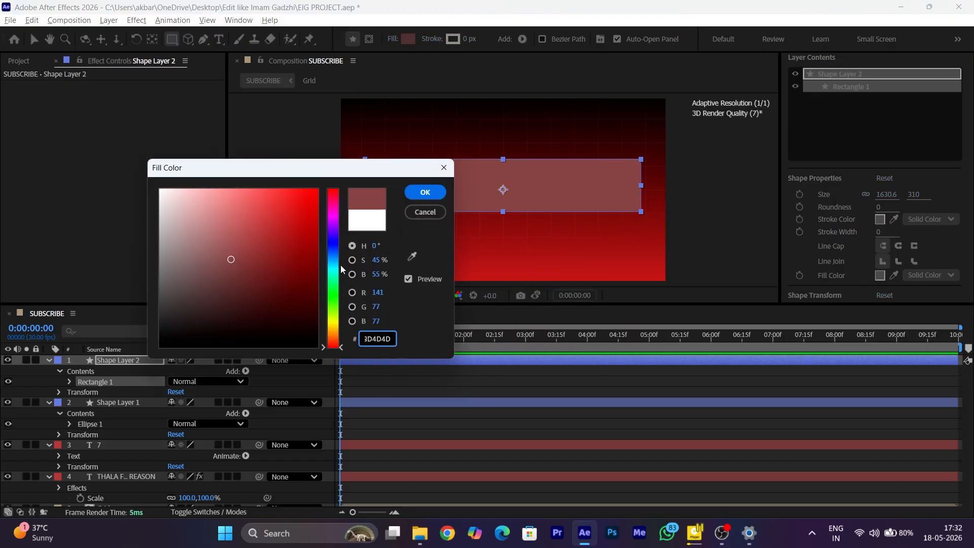
{"action": "left_click", "coordinate": [425, 192]}
{"action": "left_click_drag", "start_coordinate": [879, 208], "coordinate": [936, 210]}
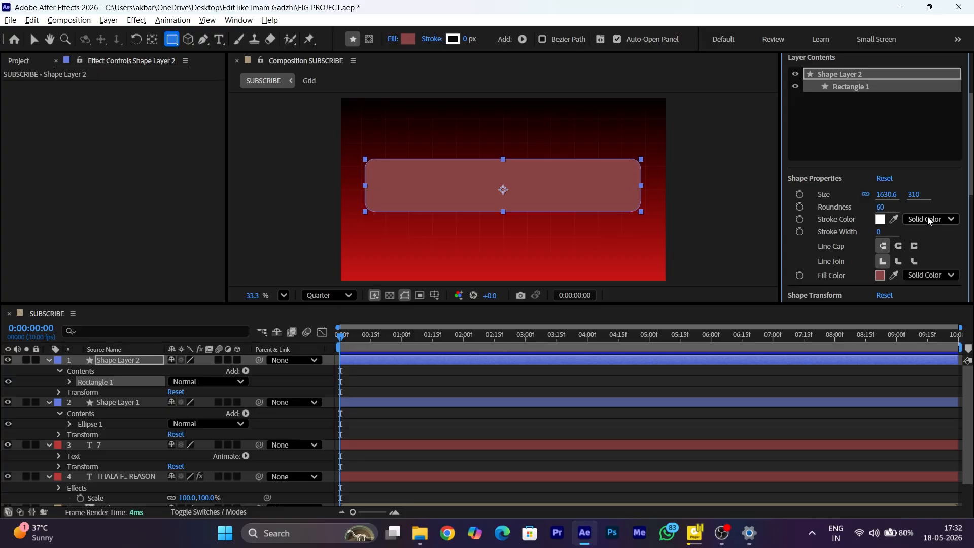
Collapse all layers in the timeline and place the rounded rectangle's layer below the title text layer.
{"action": "left_click", "coordinate": [114, 362]}
{"action": "key", "text": "ctrl+a"}
{"action": "left_click", "coordinate": [50, 361]}
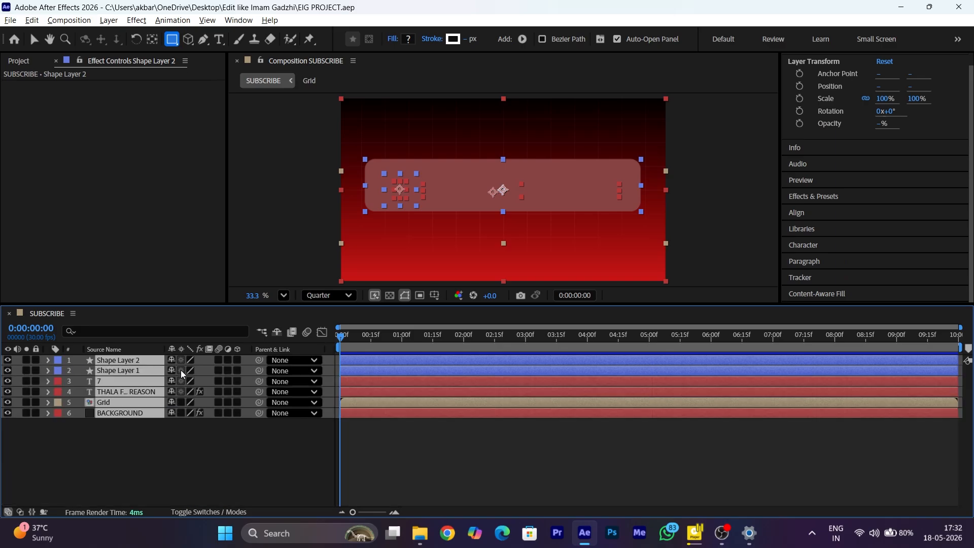
{"action": "left_click", "coordinate": [212, 449]}
{"action": "left_click_drag", "start_coordinate": [145, 359], "coordinate": [143, 398]}
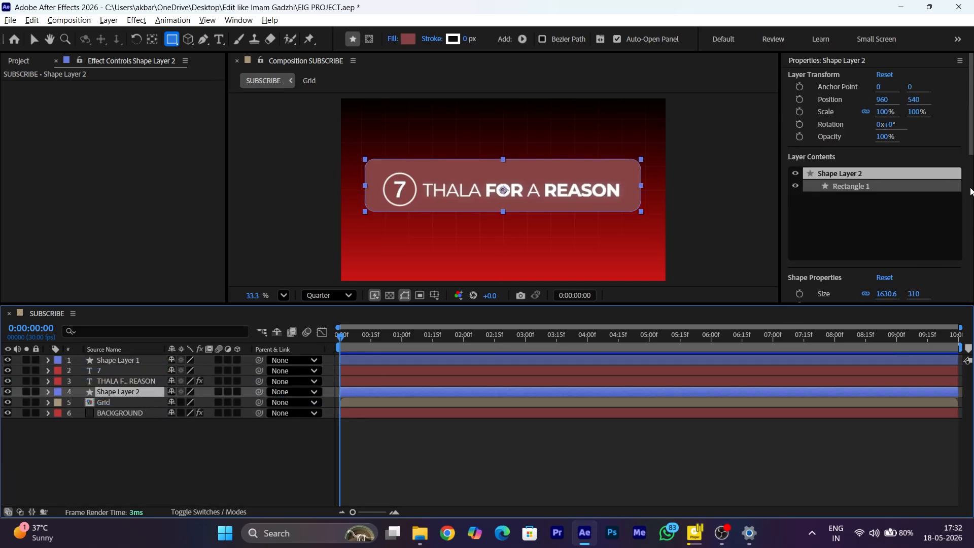
Center the rounded rectangle horizontally and vertically in the composition.
{"action": "left_click_drag", "start_coordinate": [969, 106], "coordinate": [968, 253]}
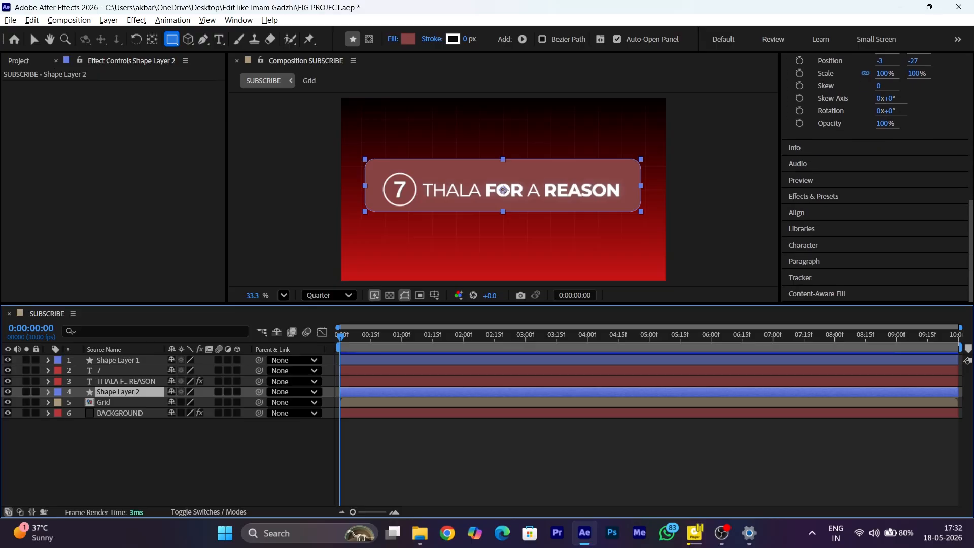
{"action": "left_click", "coordinate": [817, 213]}
{"action": "left_click", "coordinate": [814, 183]}
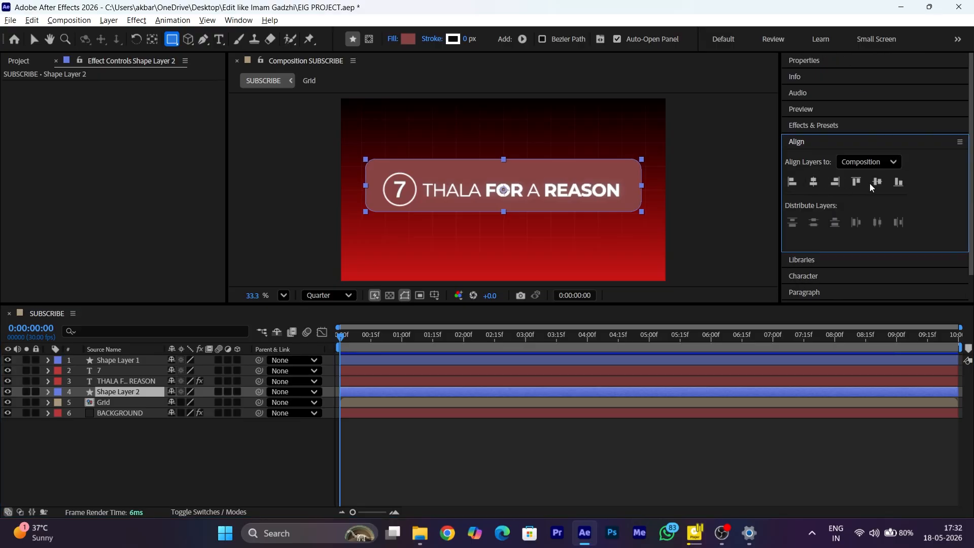
{"action": "left_click", "coordinate": [877, 183]}
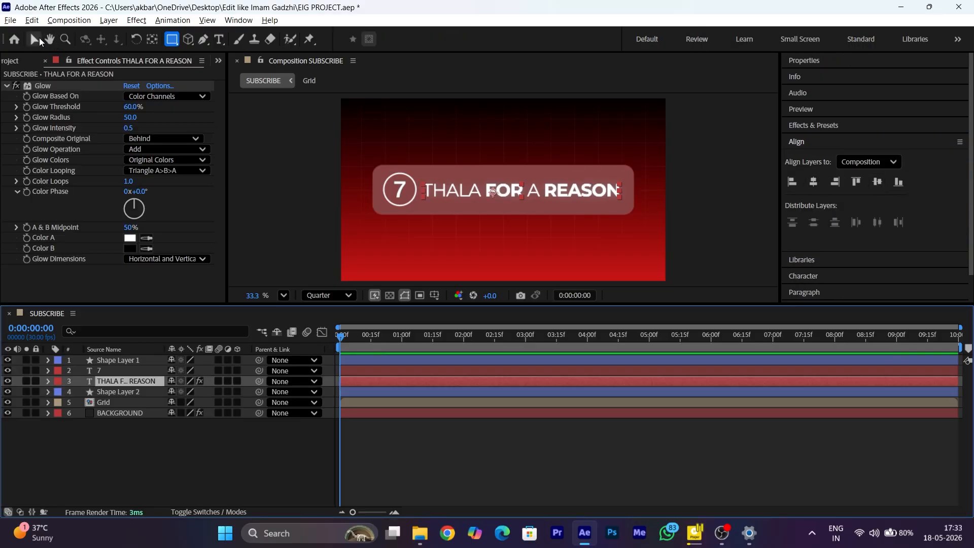
Nudge the title text and the circled 7 slightly to the right within the rounded rectangle.
{"action": "left_click", "coordinate": [34, 40]}
{"action": "left_click_drag", "start_coordinate": [535, 189], "coordinate": [537, 189]}
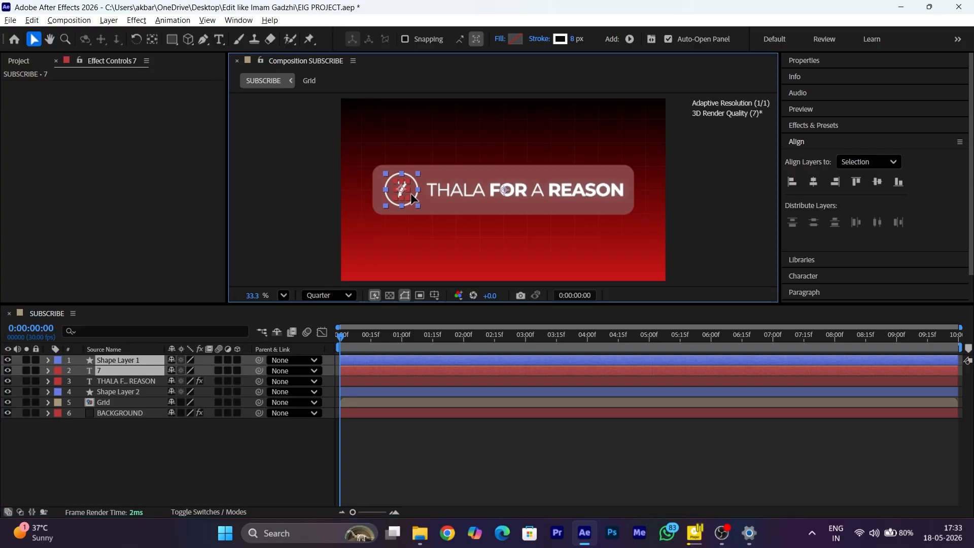
{"action": "left_click", "coordinate": [516, 468]}
Rename the rounded rectangle's layer as Shape Fill and save the project.
{"action": "right_click", "coordinate": [135, 392]}
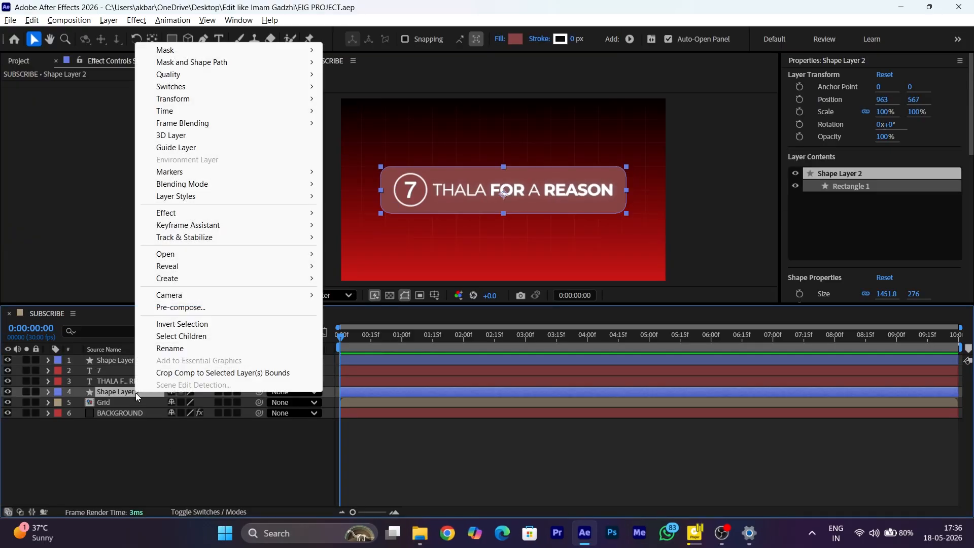
{"action": "left_click", "coordinate": [170, 348]}
{"action": "type", "text": "S"}
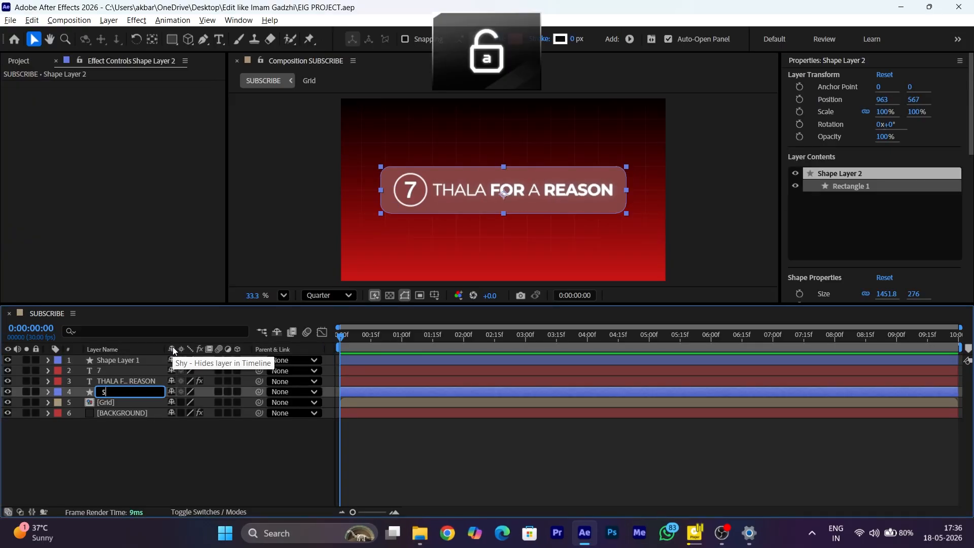
{"action": "type", "text": "hape Fill"}
{"action": "key", "text": "Return"}
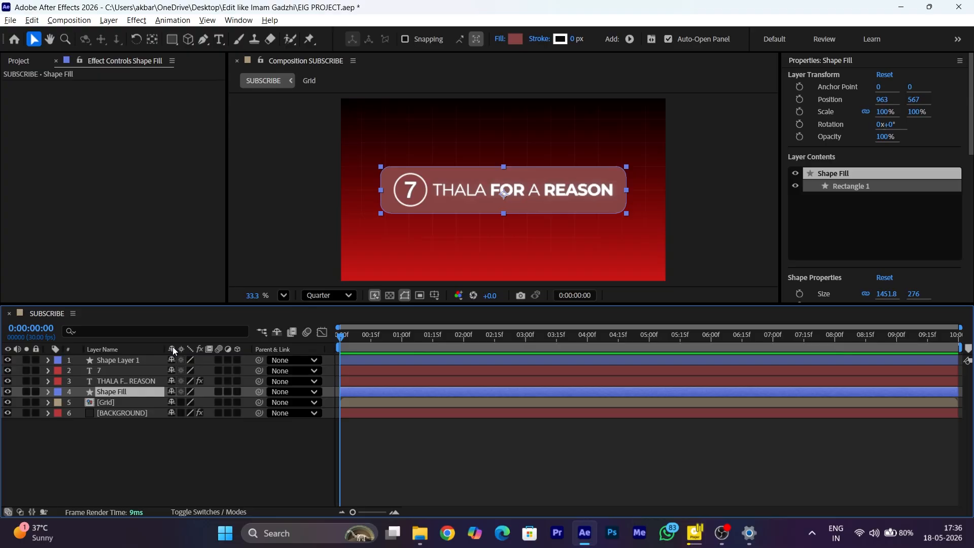
{"action": "key", "text": "ctrl+s"}
Duplicate the Shape Fill layer, remove the copy's fill and set its stroke width to 3 px.
{"action": "key", "text": "ctrl+d"}
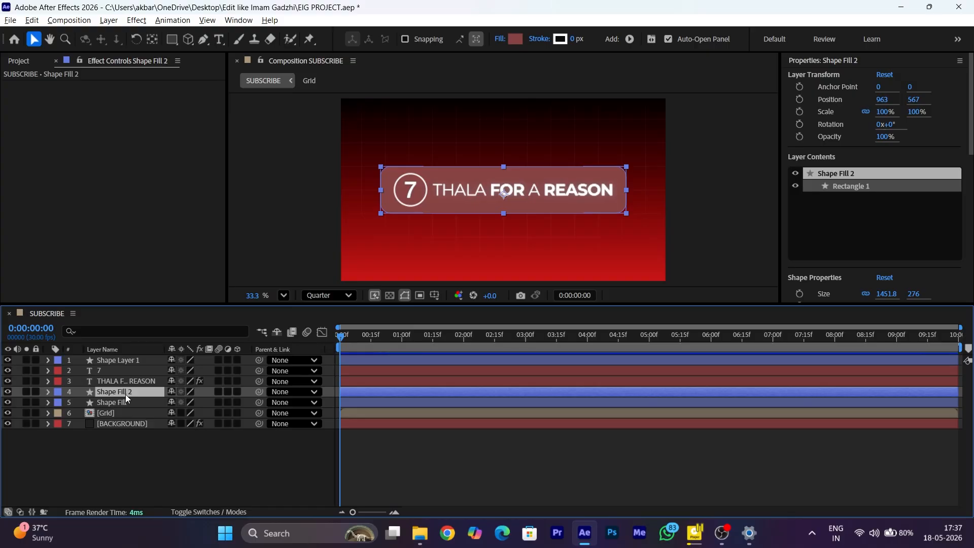
{"action": "scroll", "coordinate": [899, 221], "scroll_direction": "down", "scroll_amount": 3}
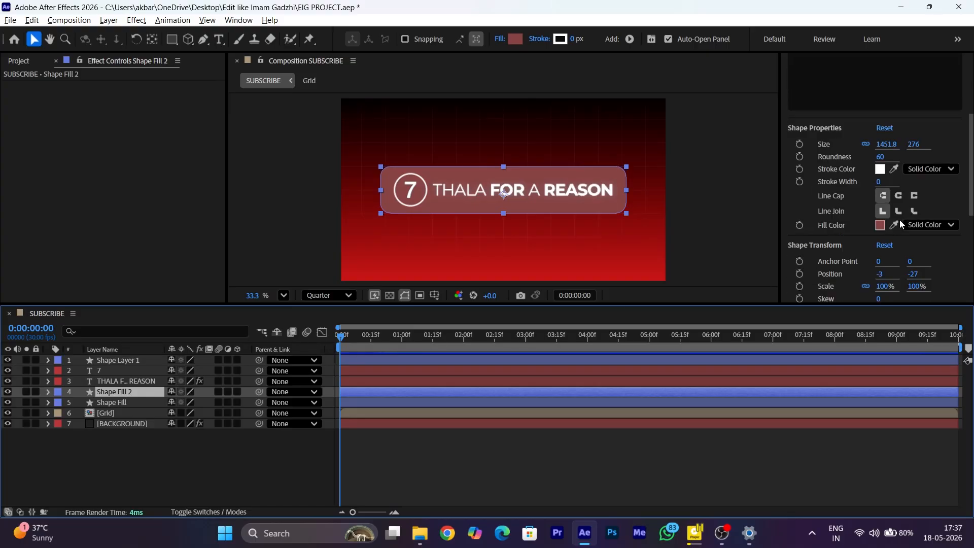
{"action": "left_click", "coordinate": [921, 226]}
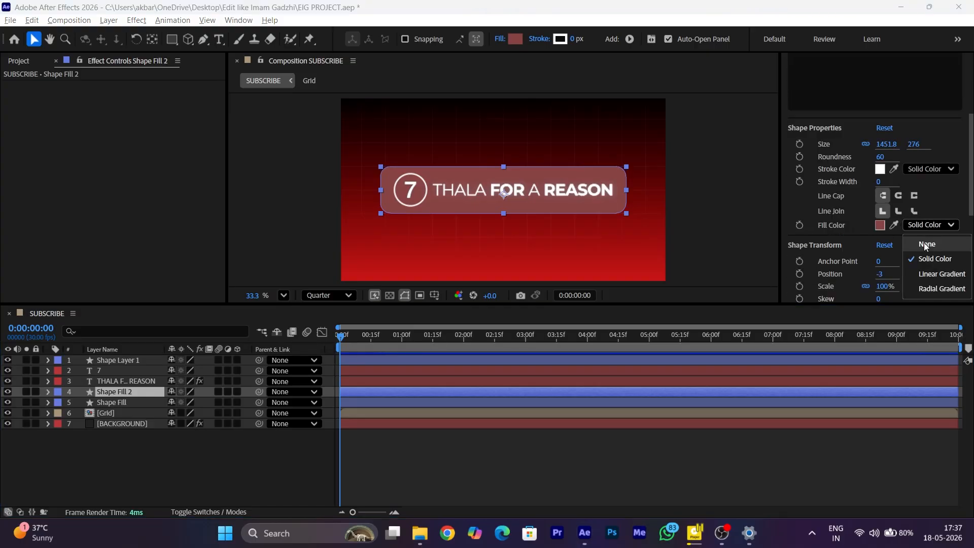
{"action": "left_click", "coordinate": [924, 243]}
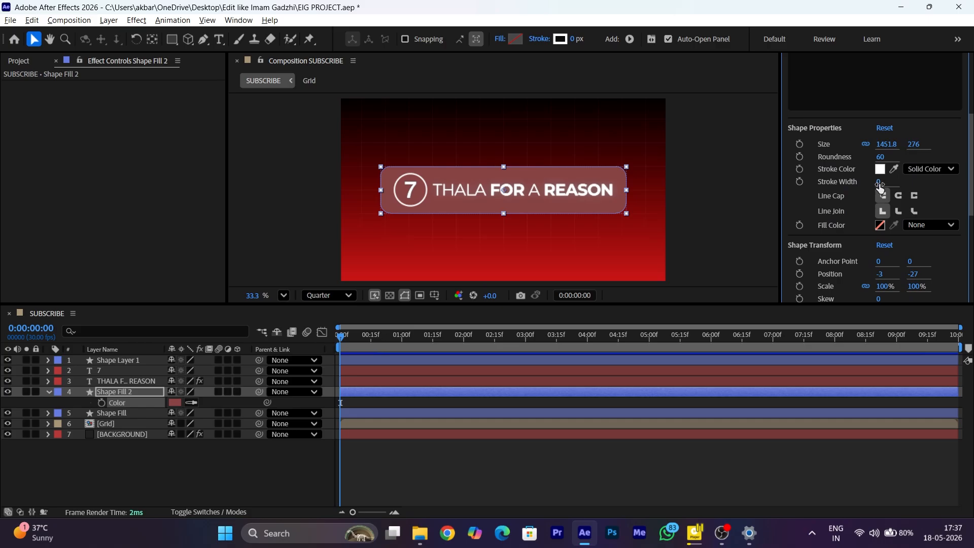
{"action": "key", "text": "Return"}
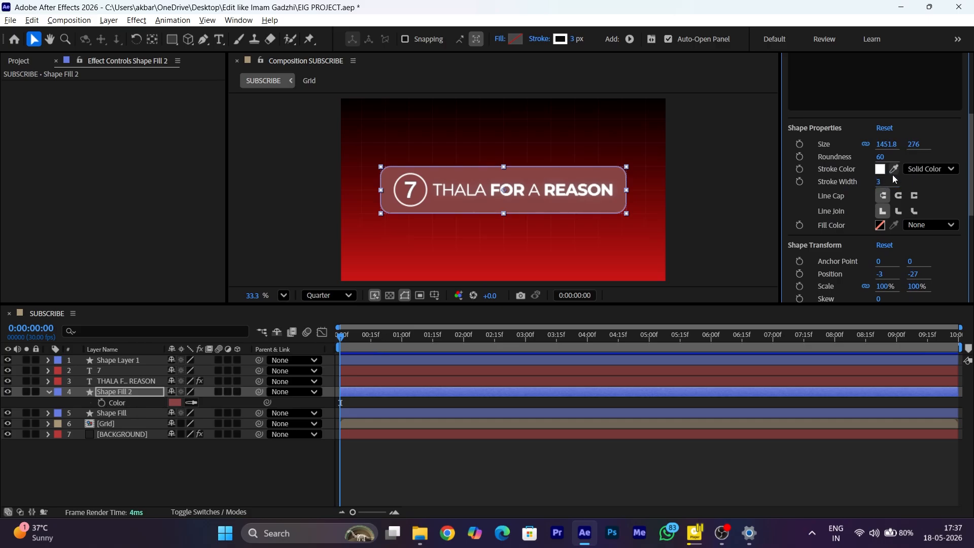
{"action": "left_click", "coordinate": [459, 464]}
Rename the duplicated rectangle layer as Shape Outline.
{"action": "right_click", "coordinate": [131, 391]}
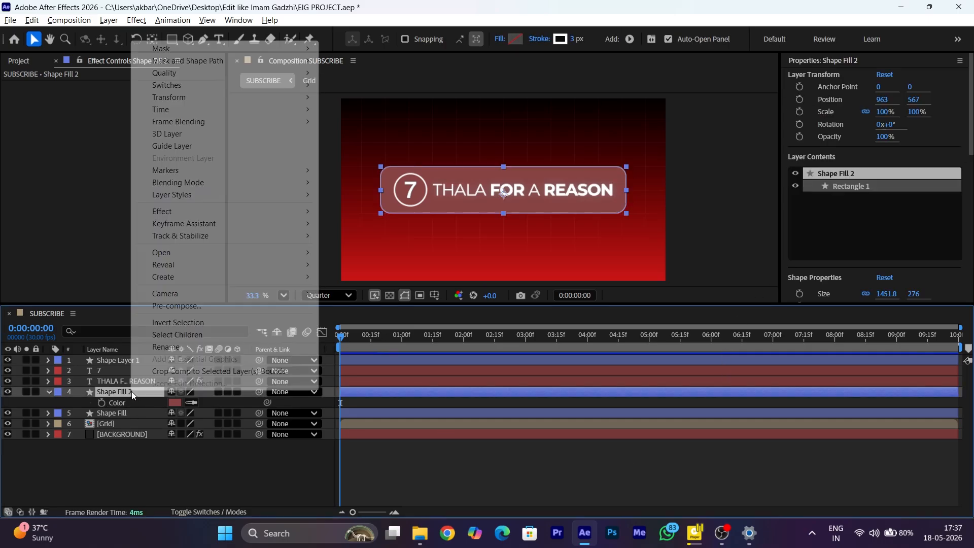
{"action": "left_click", "coordinate": [166, 340]}
{"action": "key", "text": "Caps_Lock"}
{"action": "type", "text": "Shape Outline"}
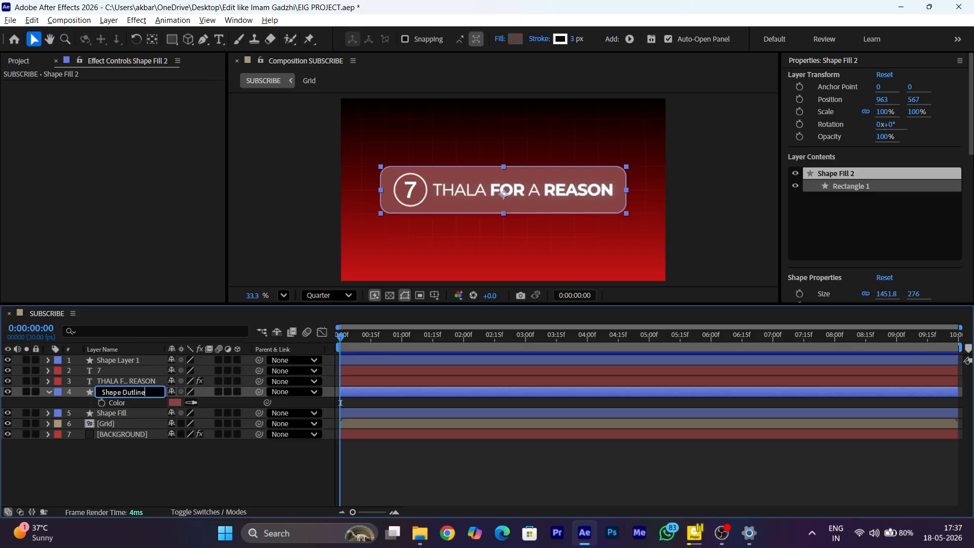
{"action": "key", "text": "Return"}
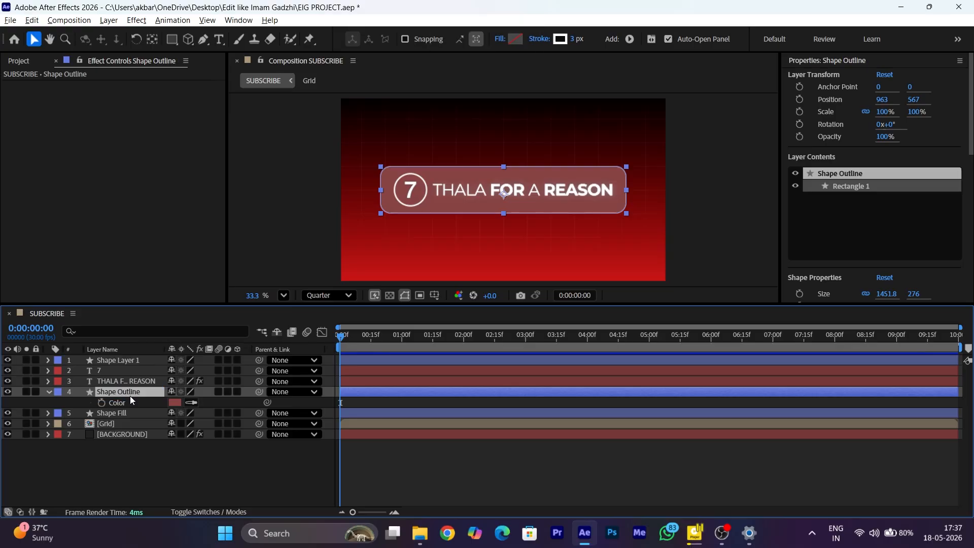
Set the Shape Outline layer's opacity to 60%.
{"action": "key", "text": "t"}
{"action": "left_click", "coordinate": [176, 402]}
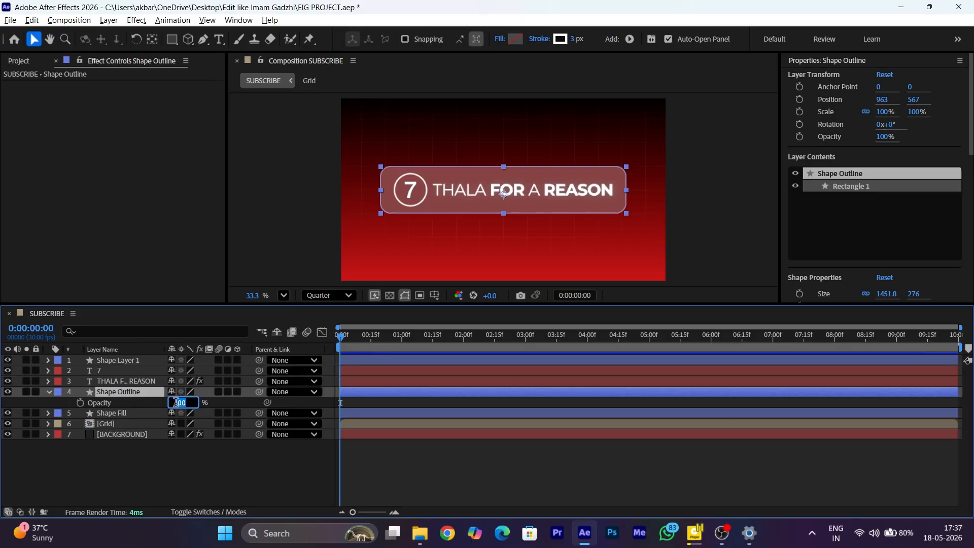
{"action": "key", "text": "Return"}
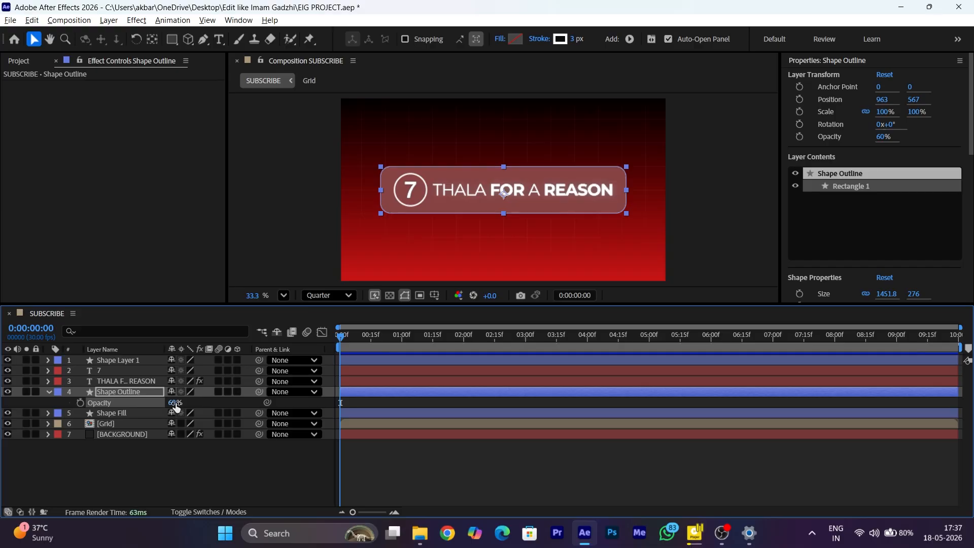
Copy the Glow effect from the title text layer onto the Shape Outline layer.
{"action": "left_click", "coordinate": [133, 381]}
{"action": "left_click", "coordinate": [60, 87]}
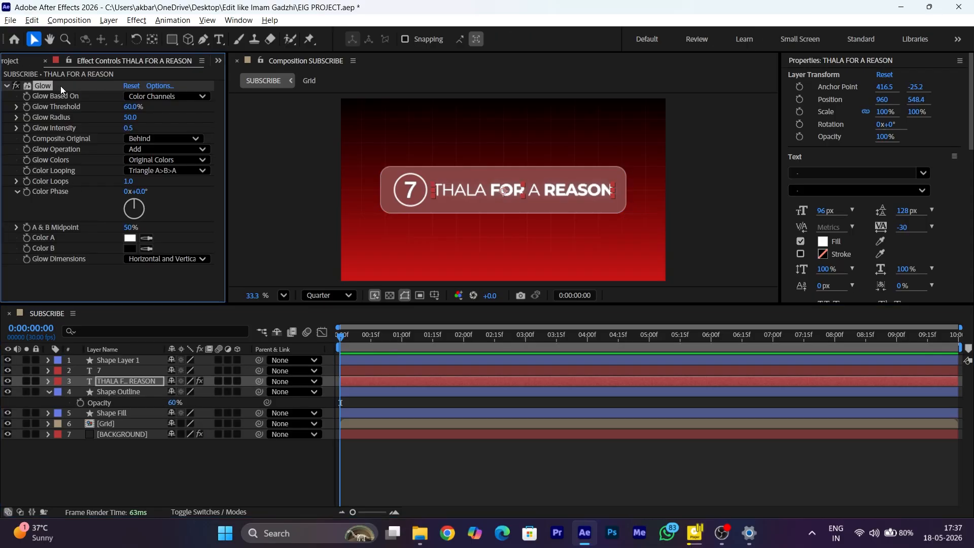
{"action": "left_click", "coordinate": [142, 392]}
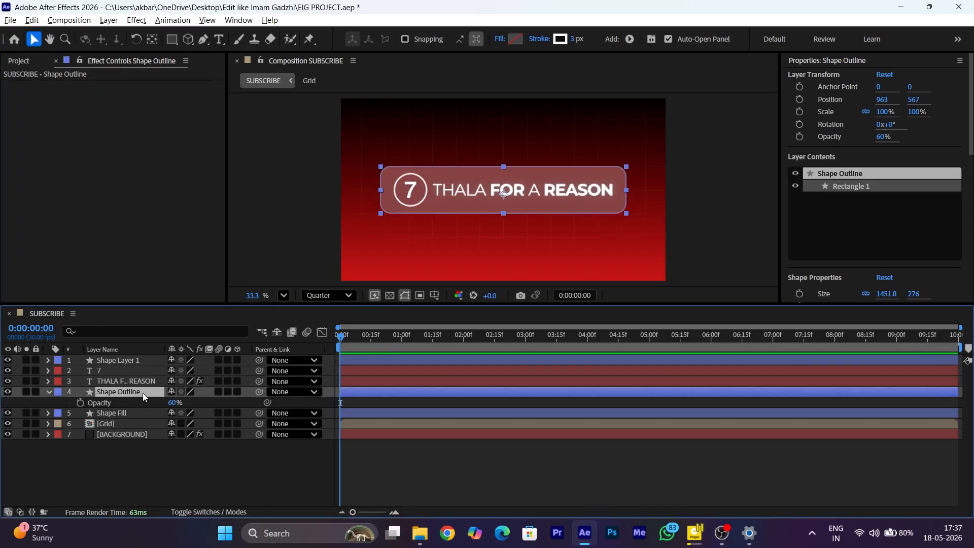
{"action": "key", "text": "ctrl+v"}
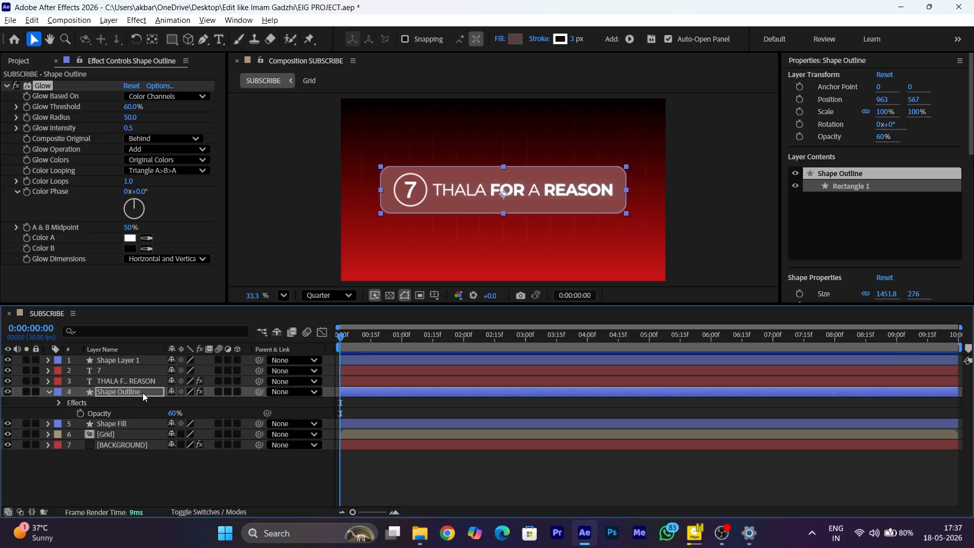
Paste the Glow effect onto both the 7 text layer and its circle layer, and save the project.
{"action": "left_click", "coordinate": [125, 370]}
{"action": "left_click", "coordinate": [126, 361], "text": "shift"}
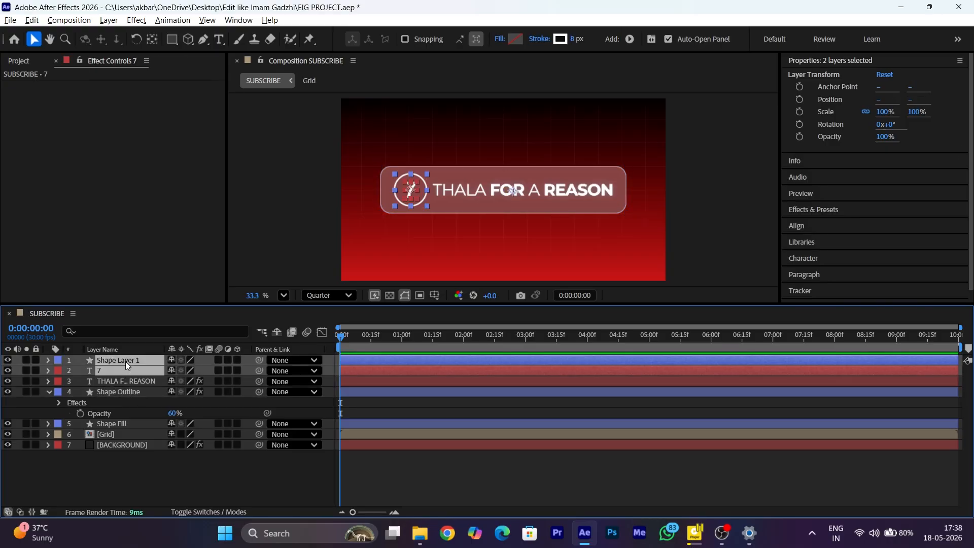
{"action": "key", "text": "ctrl+v"}
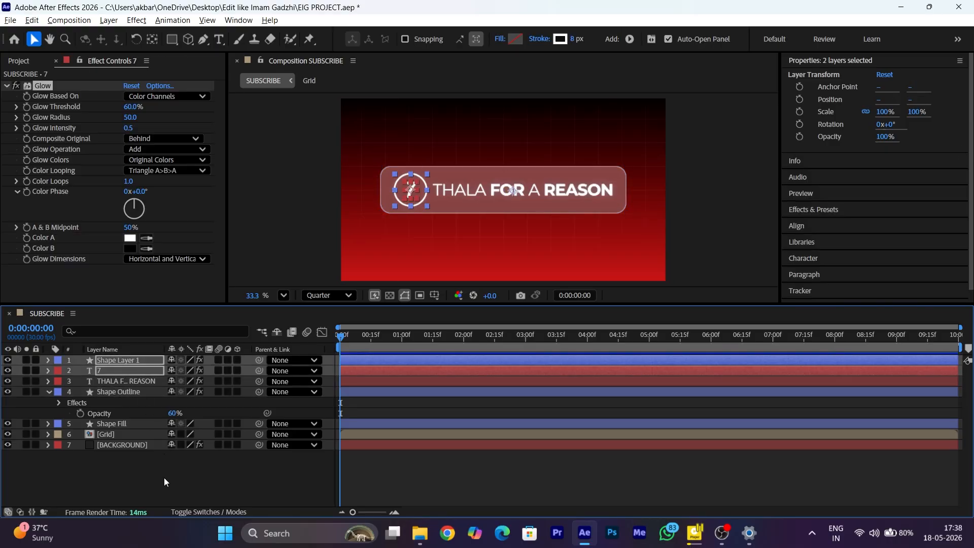
{"action": "left_click", "coordinate": [163, 477]}
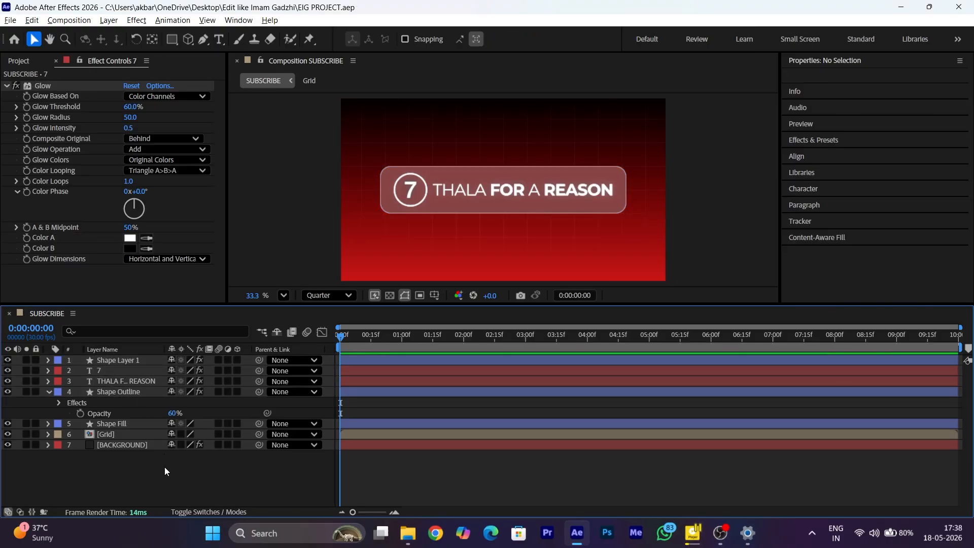
Find the Gradient Ramp effect and apply it to the Shape Fill layer.
{"action": "left_click", "coordinate": [812, 144]}
{"action": "left_click", "coordinate": [831, 140]}
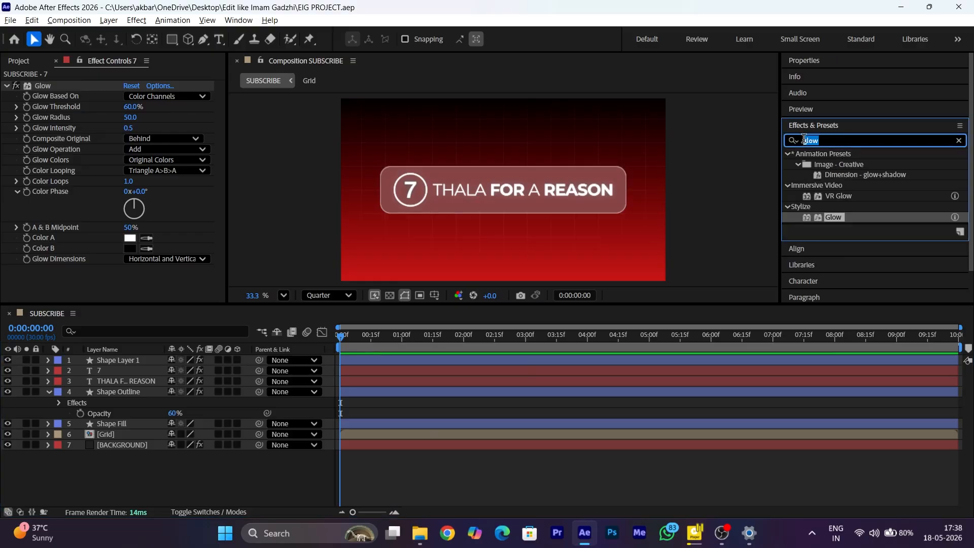
{"action": "type", "text": "gradient ramp"}
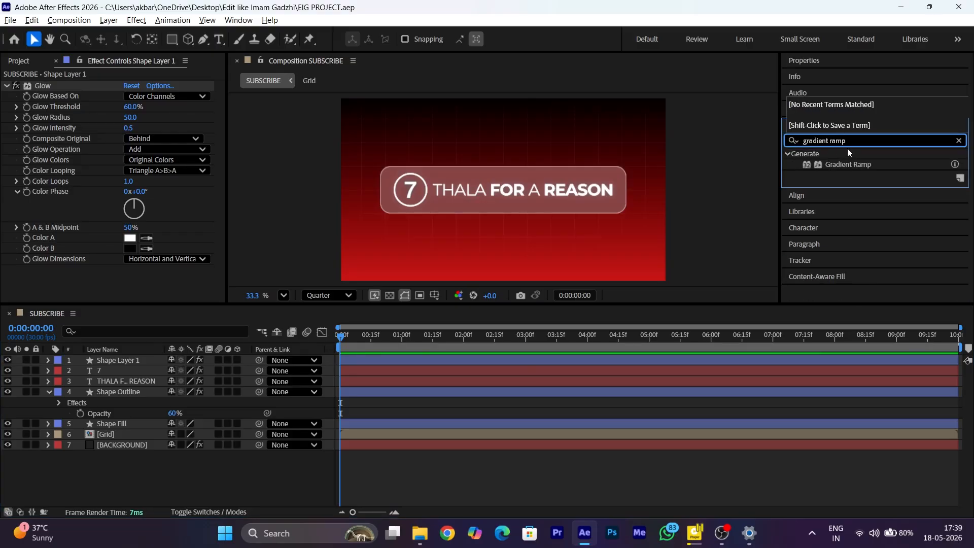
{"action": "left_click_drag", "start_coordinate": [872, 168], "coordinate": [133, 421]}
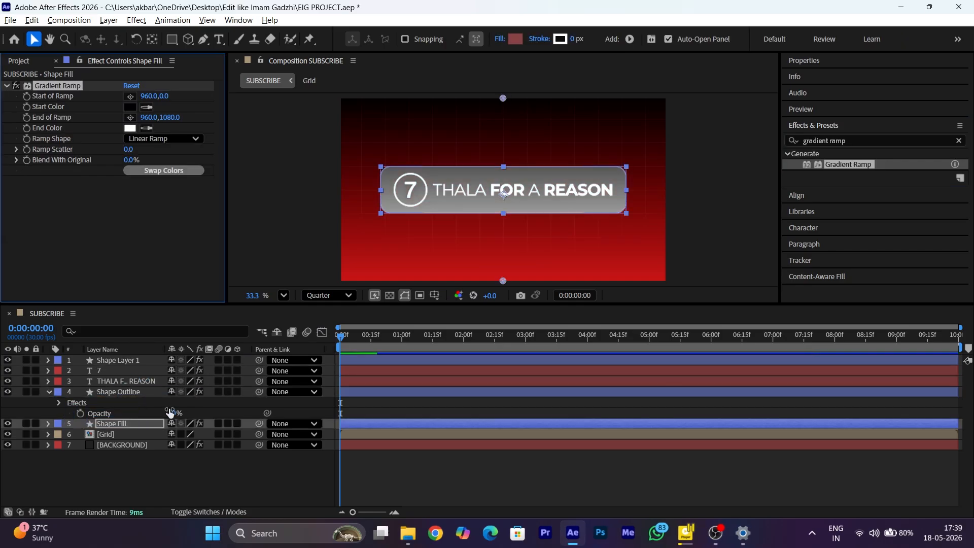
Set the ramp's start color to the dark red 510D0D, sampled from the background just above the rectangle.
{"action": "left_click", "coordinate": [130, 106]}
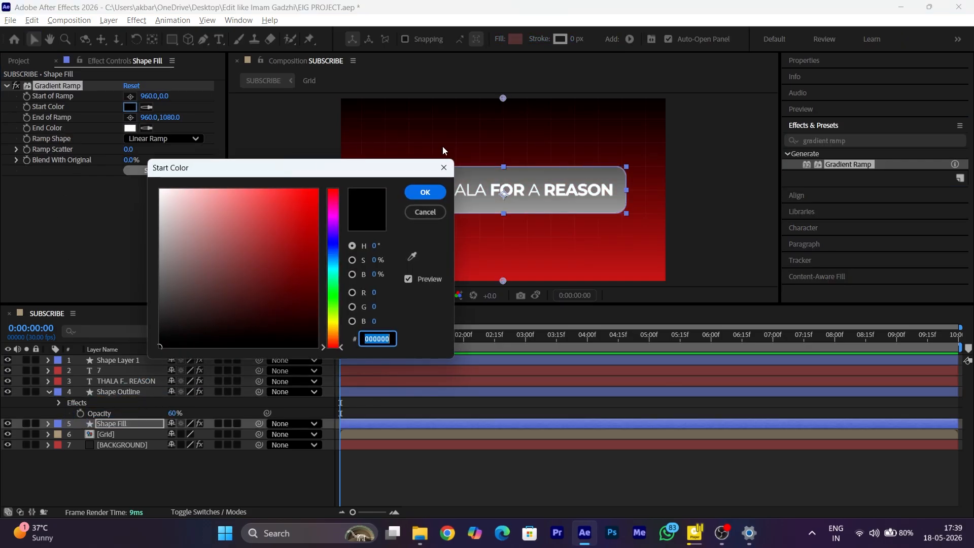
{"action": "left_click", "coordinate": [412, 256]}
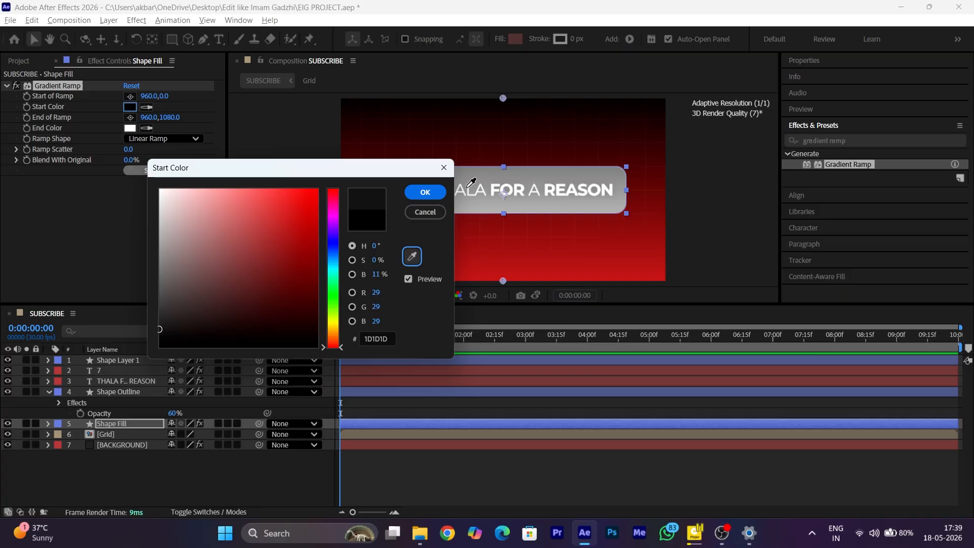
{"action": "left_click", "coordinate": [495, 158]}
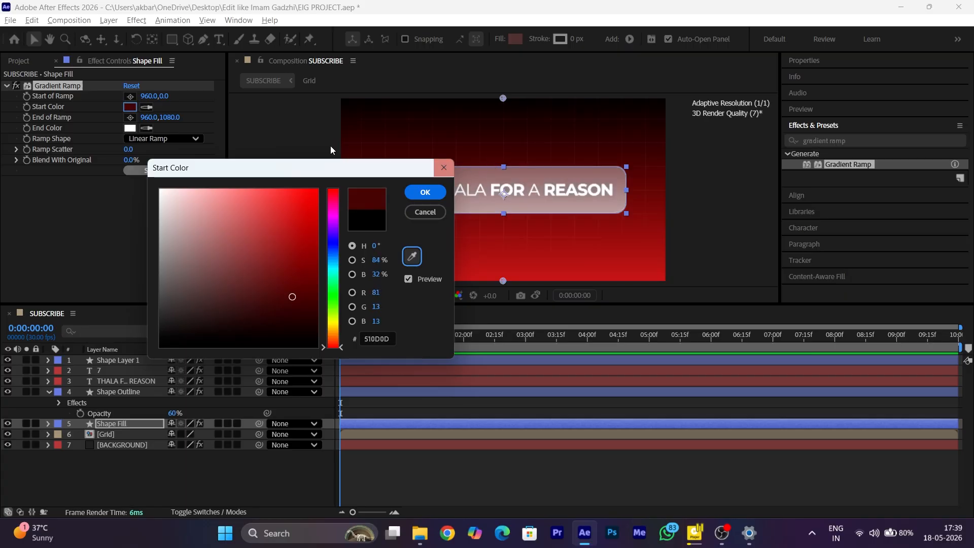
{"action": "key", "text": "Return"}
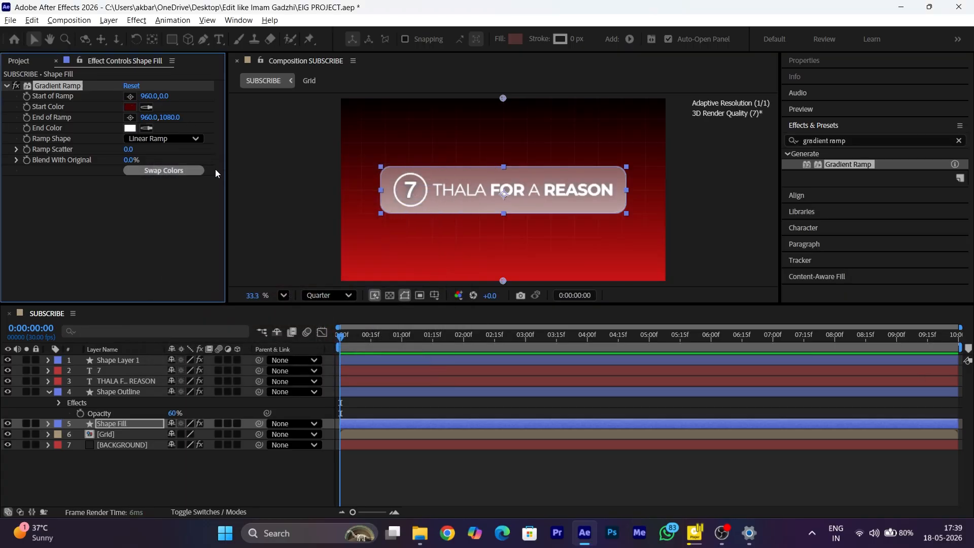
Set the ramp's end color to a brighter red sampled from the background below the rectangle.
{"action": "left_click", "coordinate": [130, 128]}
{"action": "left_click", "coordinate": [412, 256]}
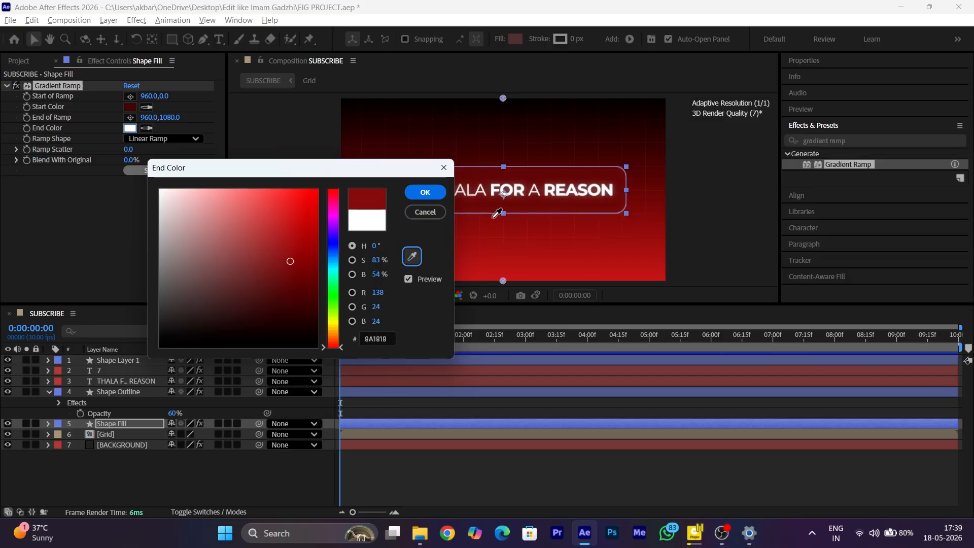
{"action": "left_click", "coordinate": [579, 246]}
{"action": "left_click", "coordinate": [425, 192]}
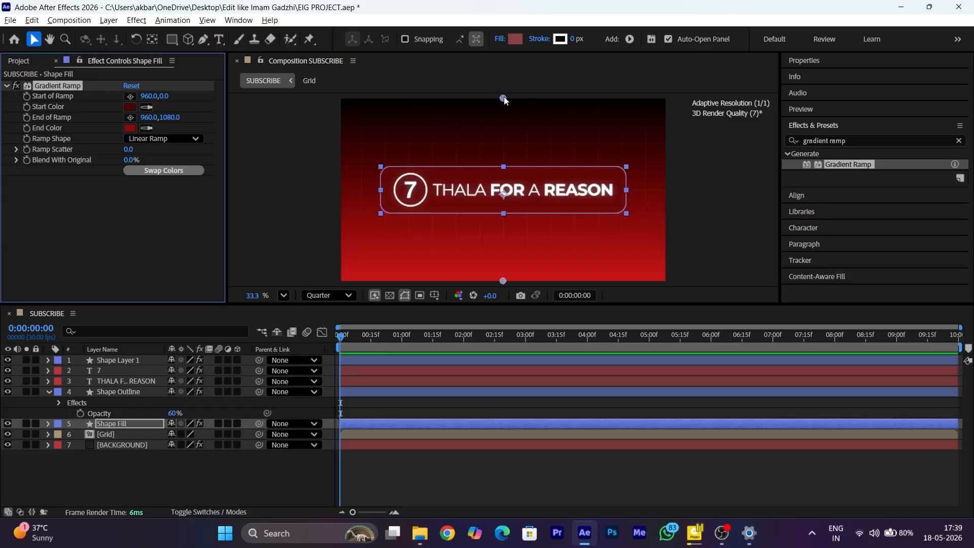
Move the ramp's start point to about 960, 441 and its end point to about 960, 729, and save the project.
{"action": "left_click_drag", "start_coordinate": [503, 96], "coordinate": [503, 103]}
{"action": "left_click_drag", "start_coordinate": [507, 149], "coordinate": [504, 177]}
{"action": "left_click_drag", "start_coordinate": [503, 282], "coordinate": [511, 217]}
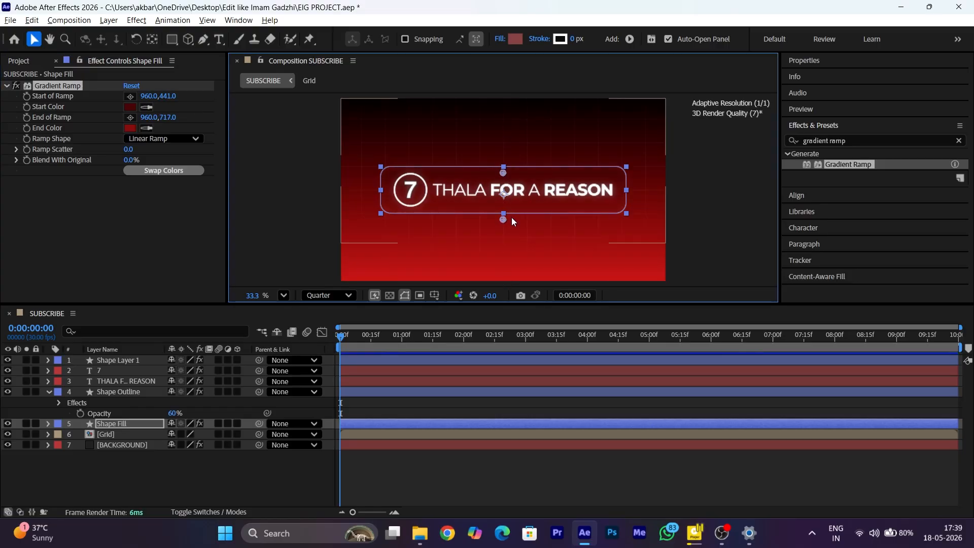
{"action": "left_click", "coordinate": [327, 455]}
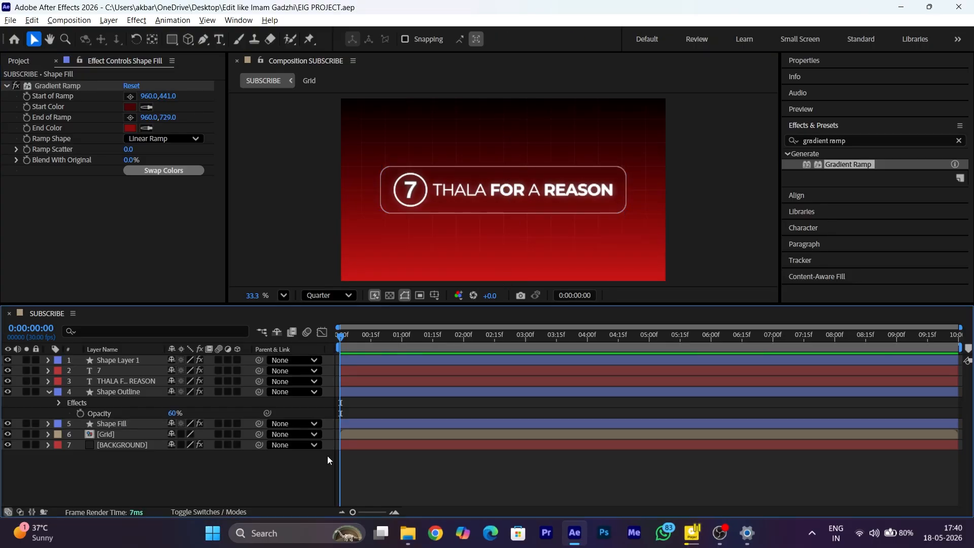
Add an Inner Glow layer style to the Shape Fill layer.
{"action": "left_click", "coordinate": [125, 424]}
{"action": "left_click", "coordinate": [108, 20]}
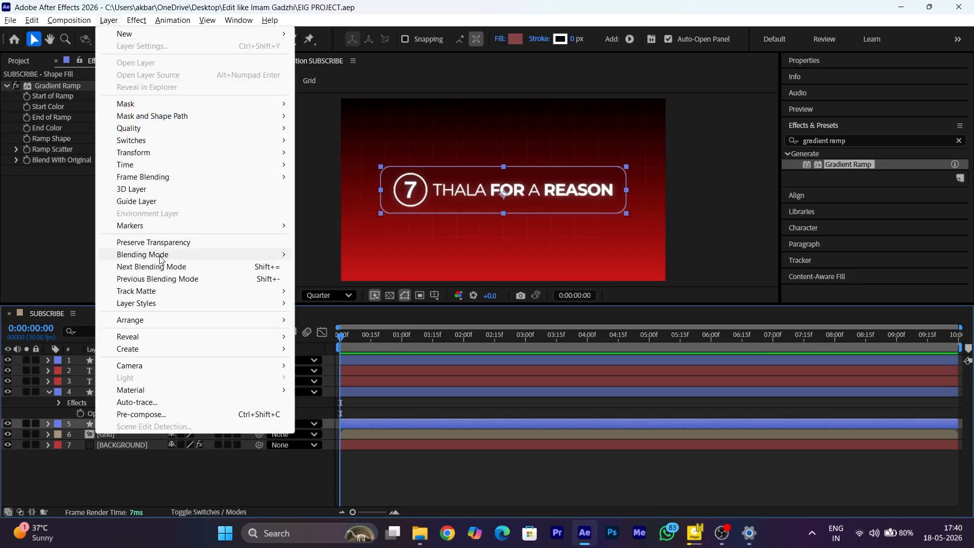
{"action": "mouse_move", "coordinate": [166, 301]}
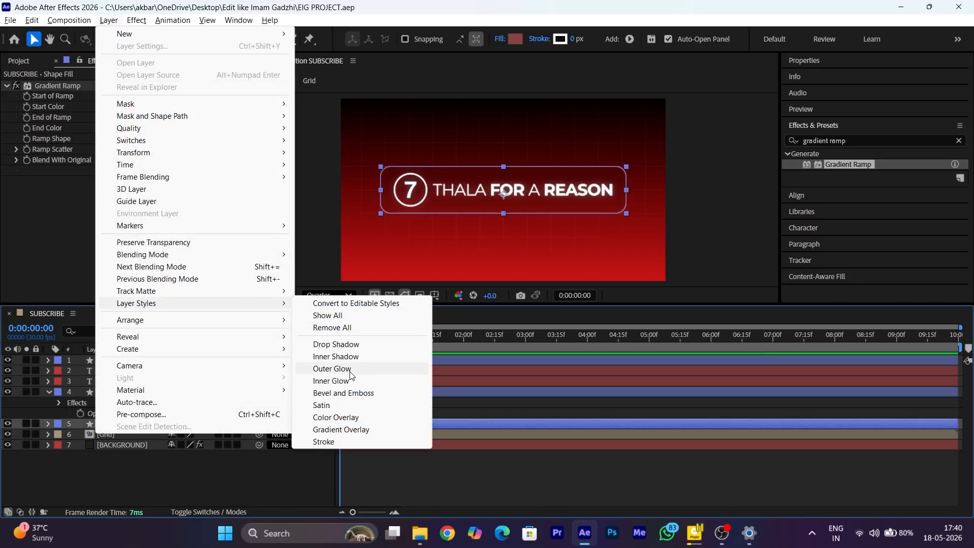
{"action": "left_click", "coordinate": [332, 381]}
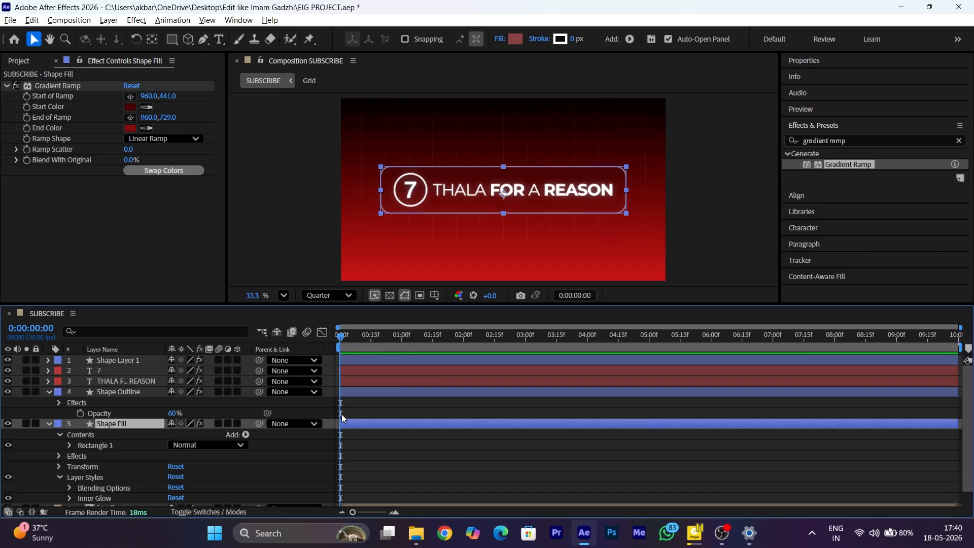
Set the Shape Fill layer's inner glow to Normal blend mode with the color FFFFFF.
{"action": "scroll", "coordinate": [236, 481], "scroll_direction": "down", "scroll_amount": 1}
{"action": "left_click", "coordinate": [70, 480]}
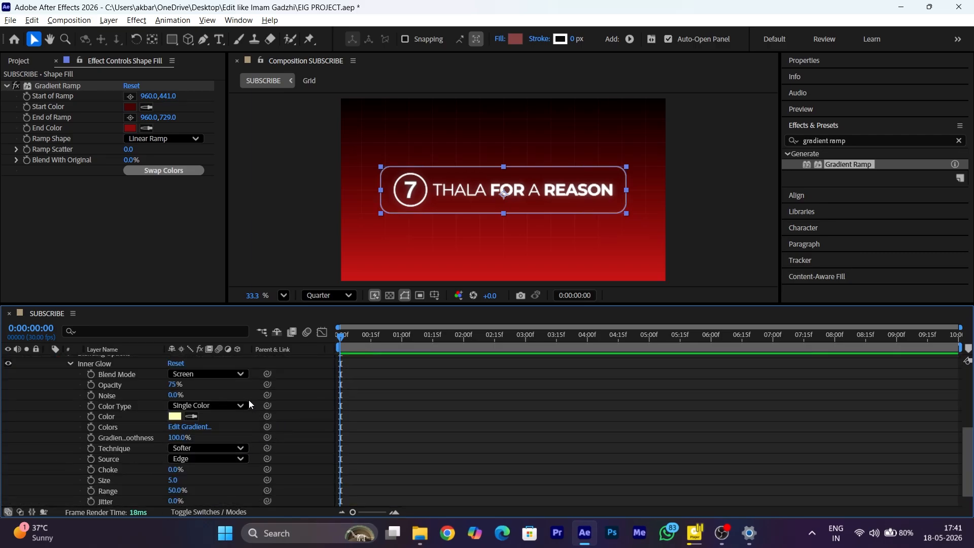
{"action": "left_click", "coordinate": [208, 373]}
{"action": "left_click", "coordinate": [201, 18]}
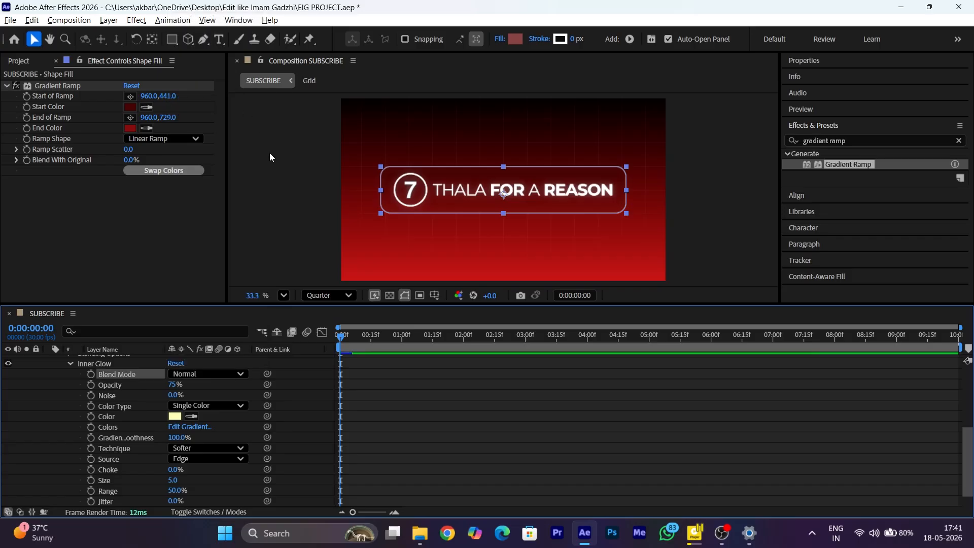
{"action": "left_click", "coordinate": [174, 416]}
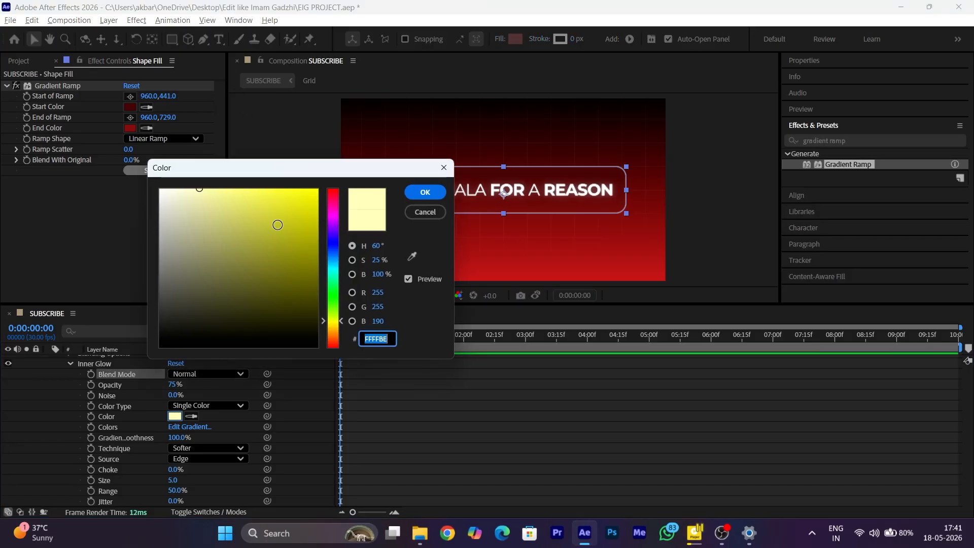
{"action": "type", "text": "FFFFFF"}
{"action": "left_click", "coordinate": [425, 192]}
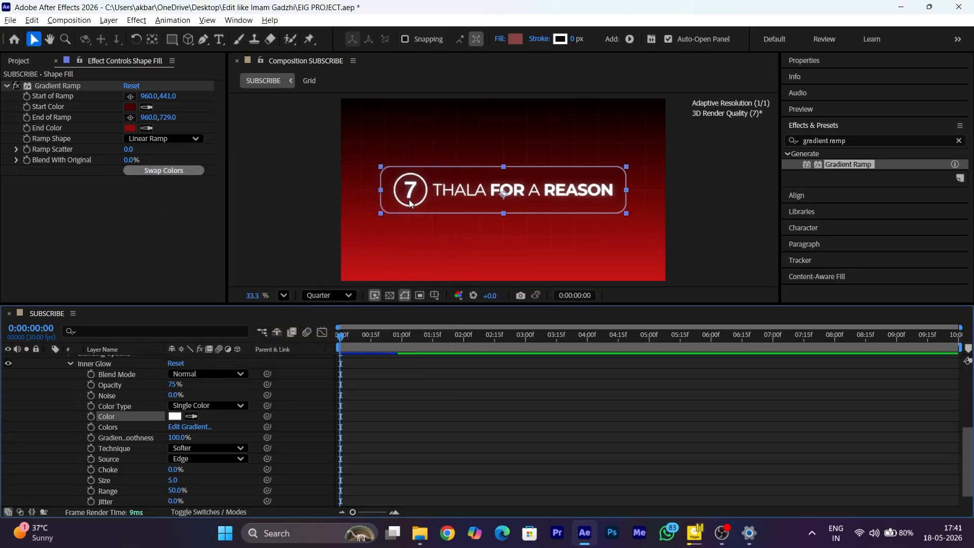
Set the Shape Fill layer's inner glow size to 80 and opacity to 10%, and collapse the expanded layer properties.
{"action": "left_click", "coordinate": [173, 480]}
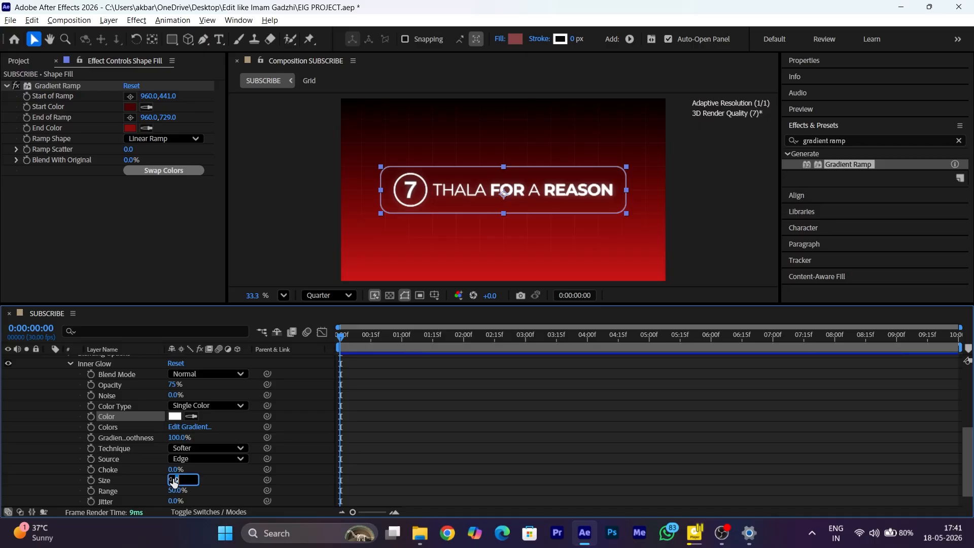
{"action": "type", "text": "80"}
{"action": "key", "text": "Return"}
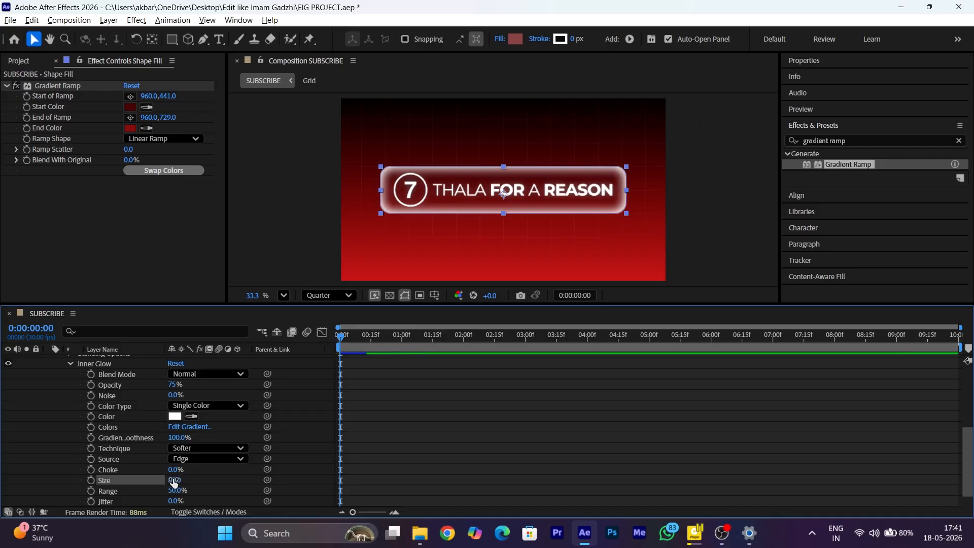
{"action": "left_click_drag", "start_coordinate": [175, 384], "coordinate": [144, 399]}
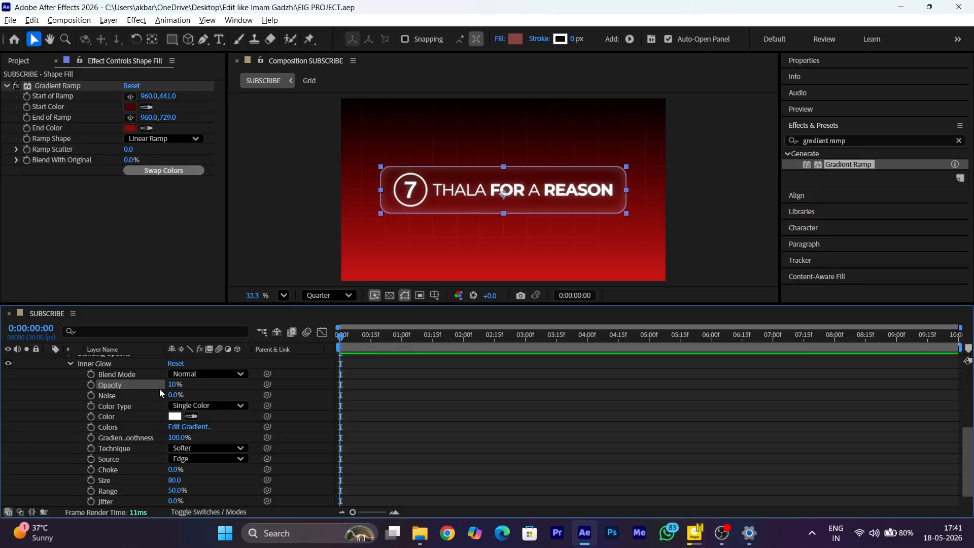
{"action": "scroll", "coordinate": [158, 390], "scroll_direction": "up", "scroll_amount": 5}
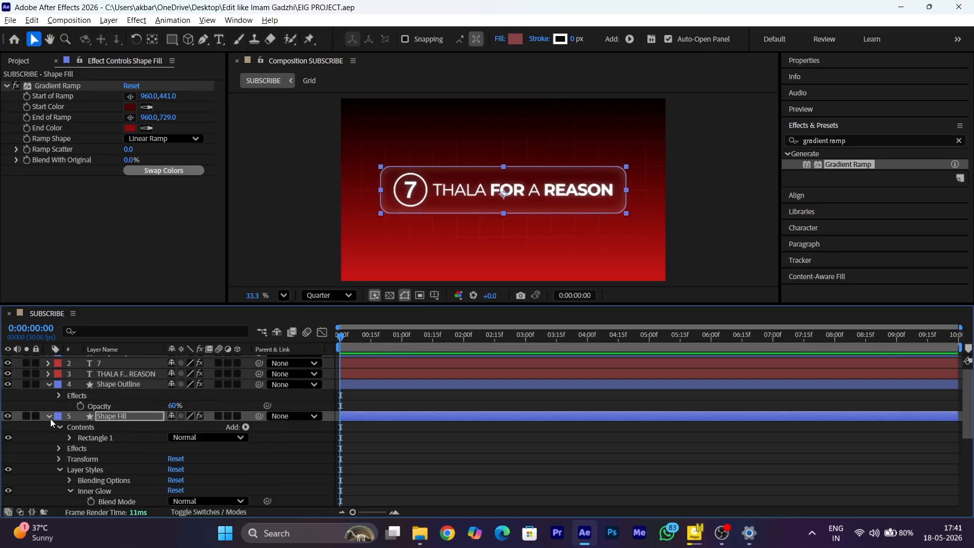
{"action": "left_click", "coordinate": [50, 416]}
{"action": "left_click", "coordinate": [49, 392]}
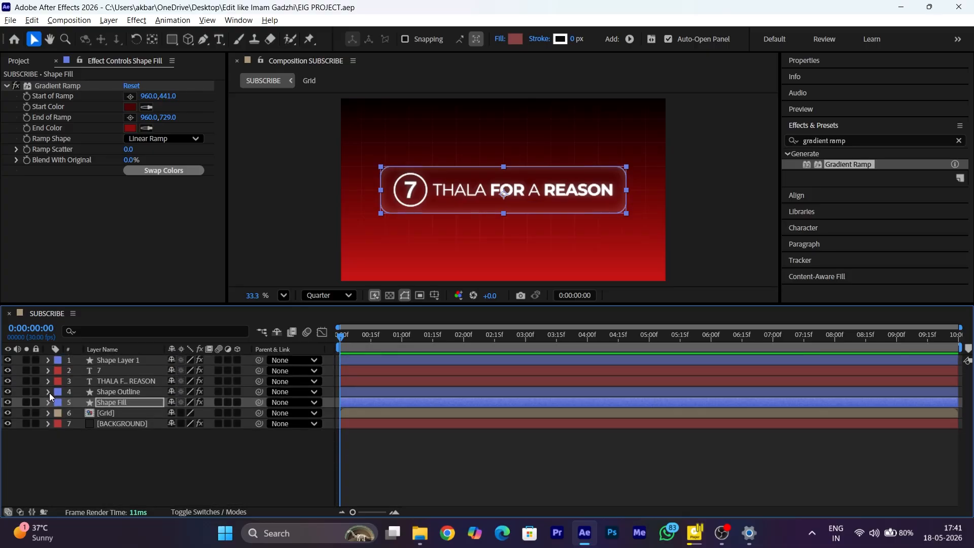
Set up the Pen tool with an 8 px white stroke and no fill, and save the project.
{"action": "left_click", "coordinate": [203, 39]}
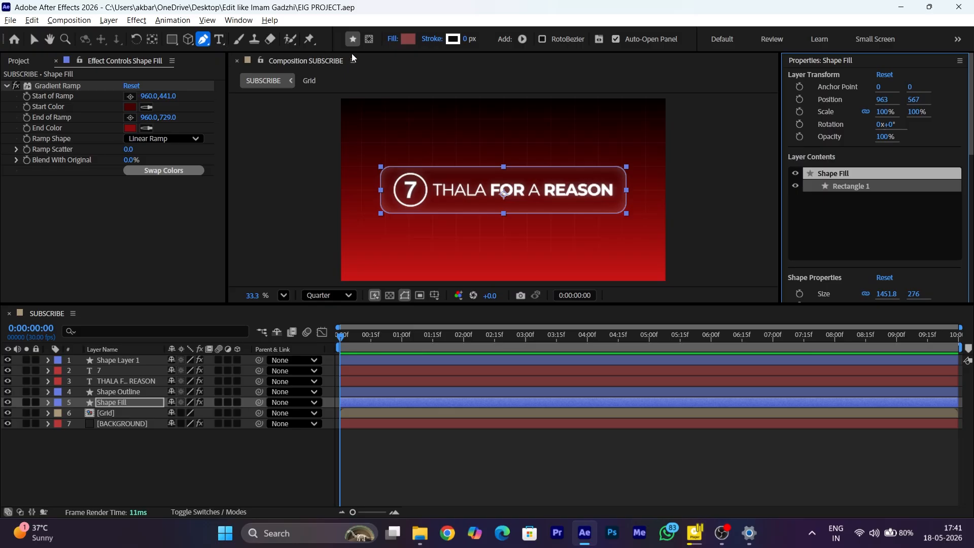
{"action": "left_click", "coordinate": [465, 41]}
{"action": "type", "text": "8"}
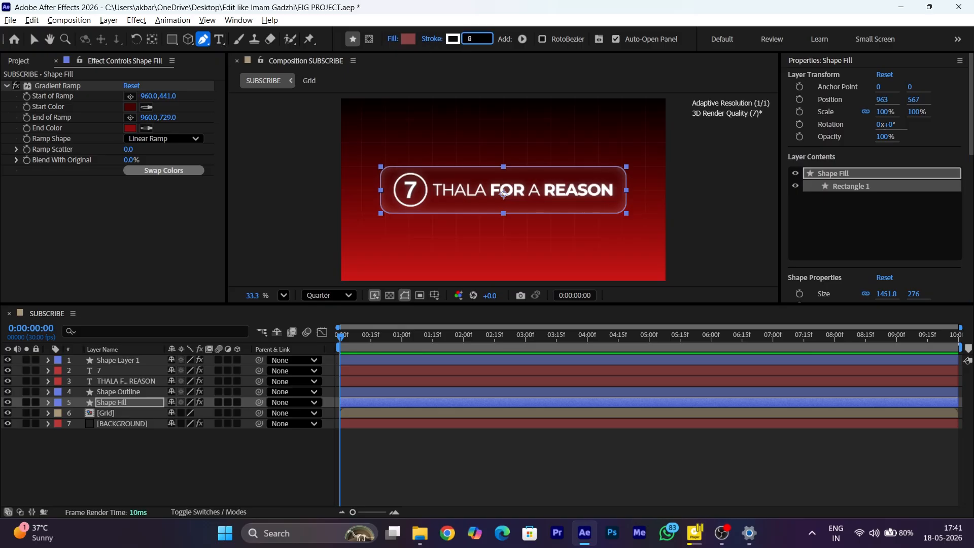
{"action": "key", "text": "Return"}
{"action": "left_click", "coordinate": [393, 40]}
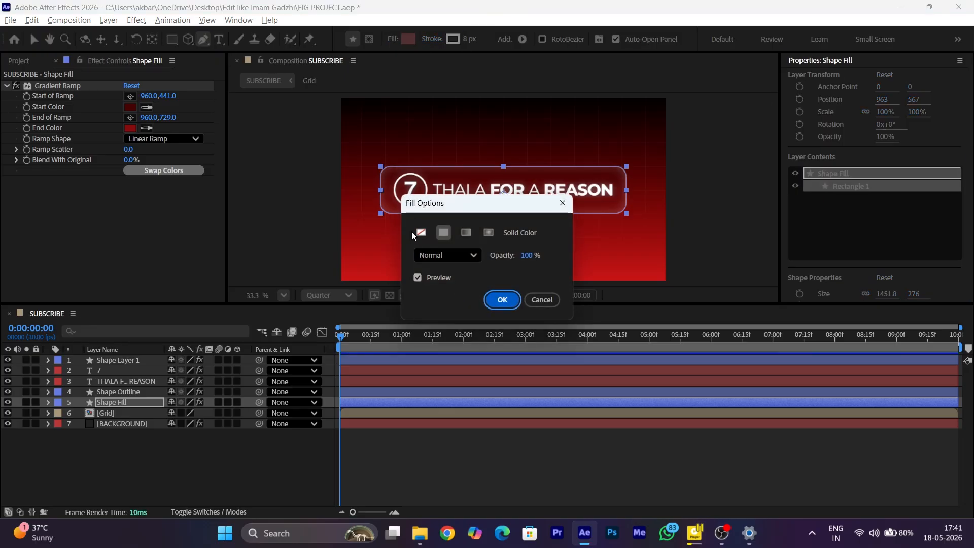
{"action": "left_click", "coordinate": [421, 232]}
{"action": "left_click", "coordinate": [499, 301]}
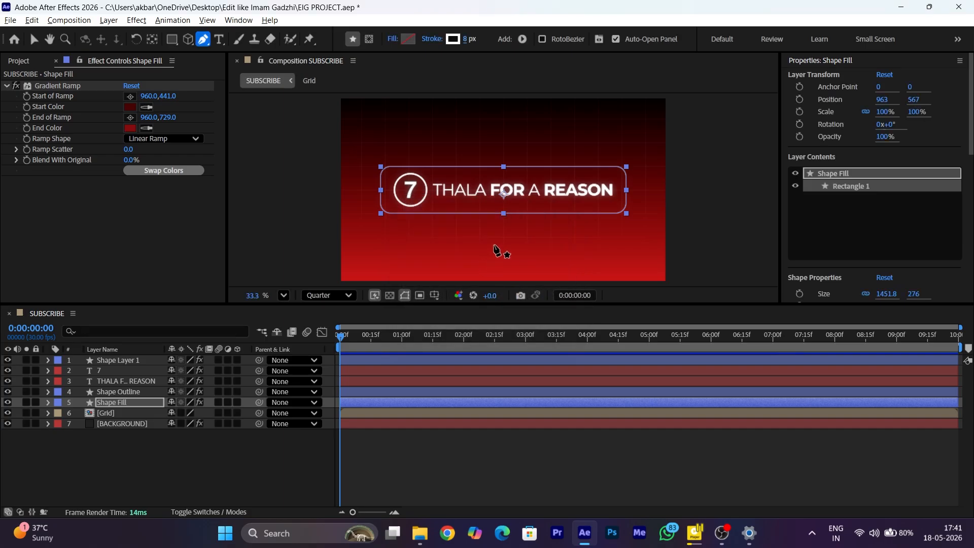
{"action": "key", "text": "ctrl+s"}
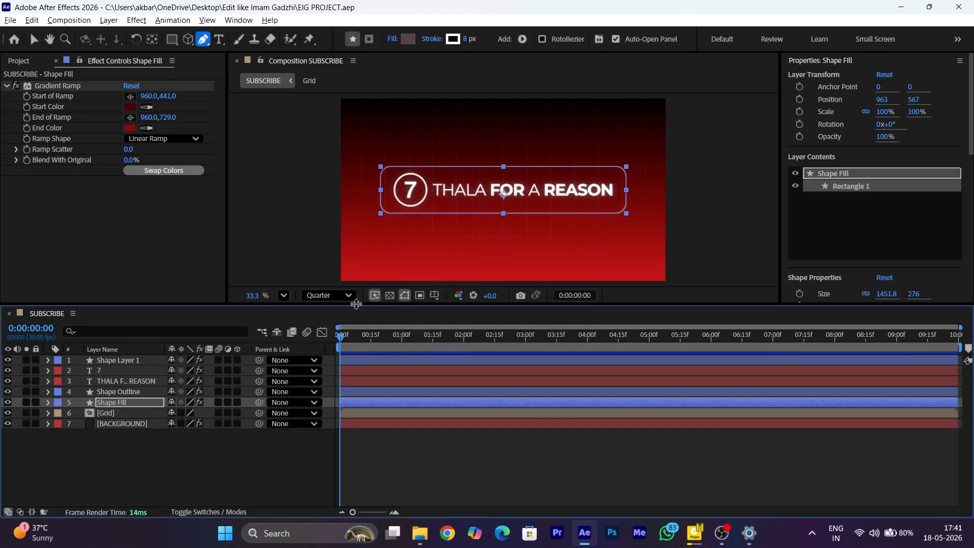
Draw a curved line with the Pen tool from the rectangle's lower edge to just below the frame on a new shape layer.
{"action": "left_click_drag", "start_coordinate": [355, 306], "coordinate": [356, 342]}
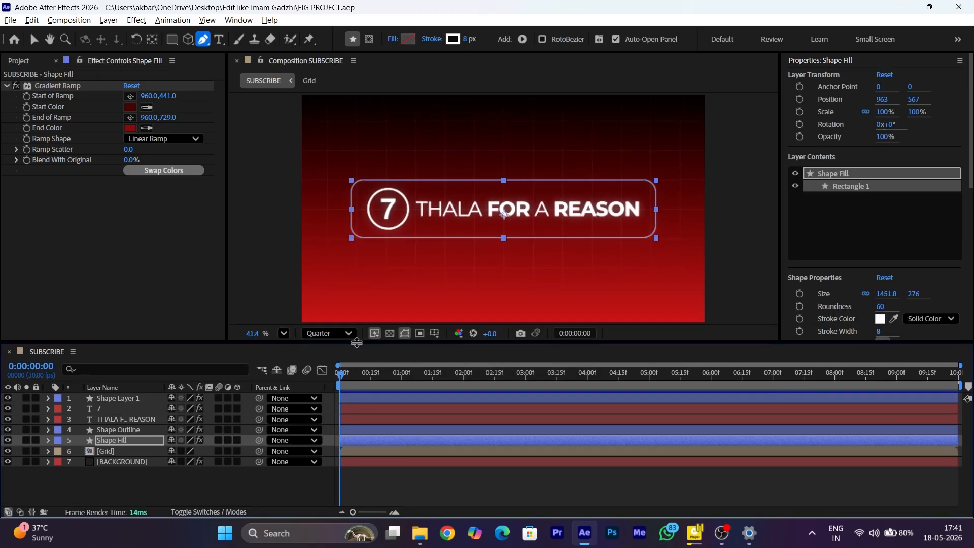
{"action": "left_click", "coordinate": [529, 233]}
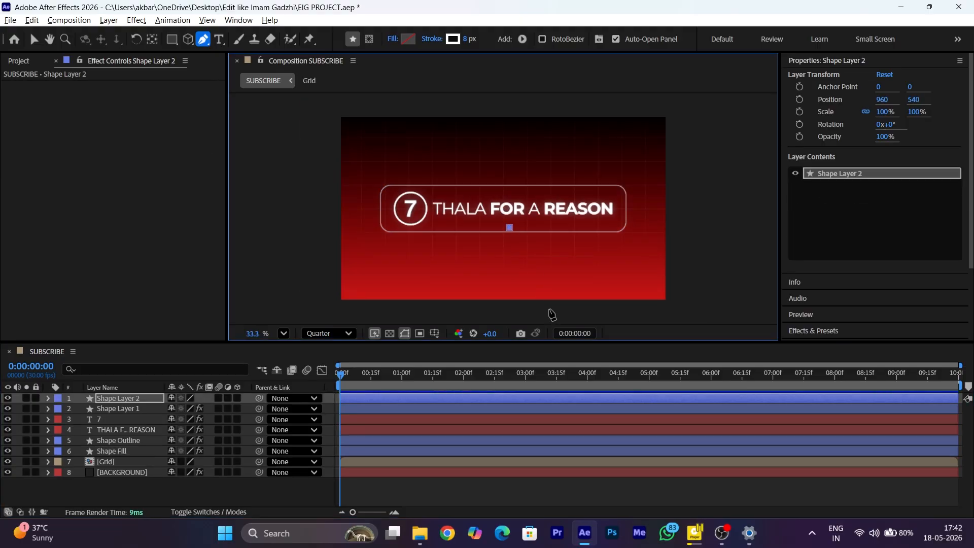
{"action": "left_click", "coordinate": [548, 309]}
{"action": "left_click_drag", "start_coordinate": [548, 309], "coordinate": [586, 323]}
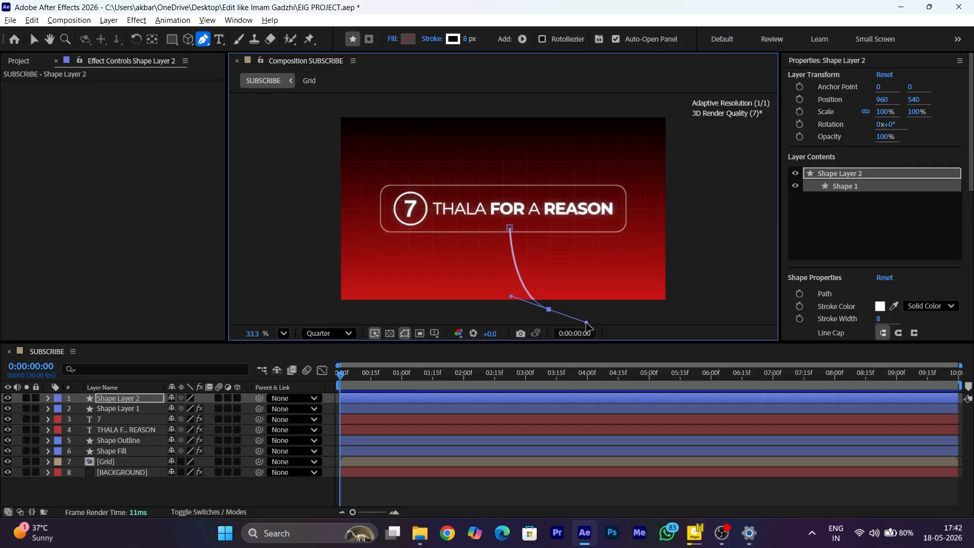
{"action": "left_click", "coordinate": [328, 401]}
Rename the new curve's shape layer as Line 1.
{"action": "right_click", "coordinate": [127, 398]}
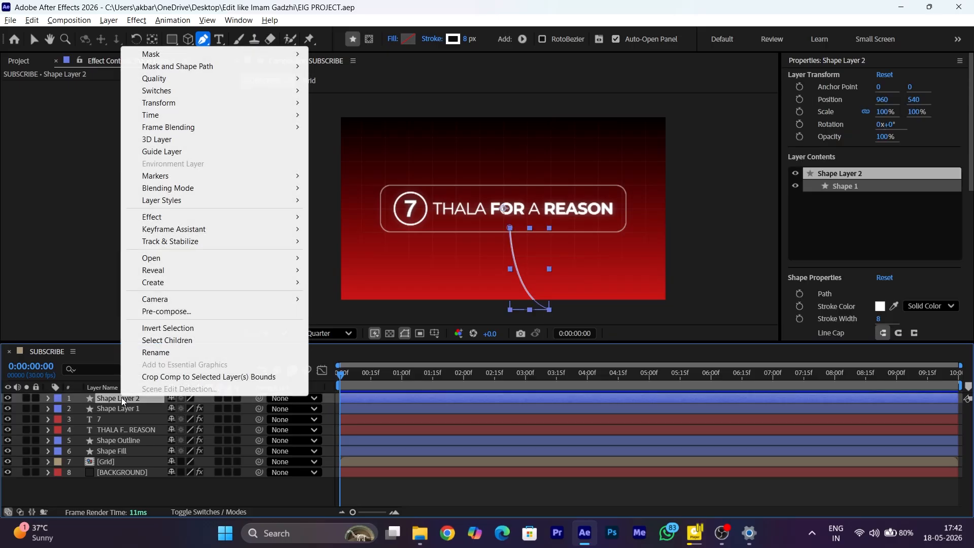
{"action": "left_click", "coordinate": [161, 355]}
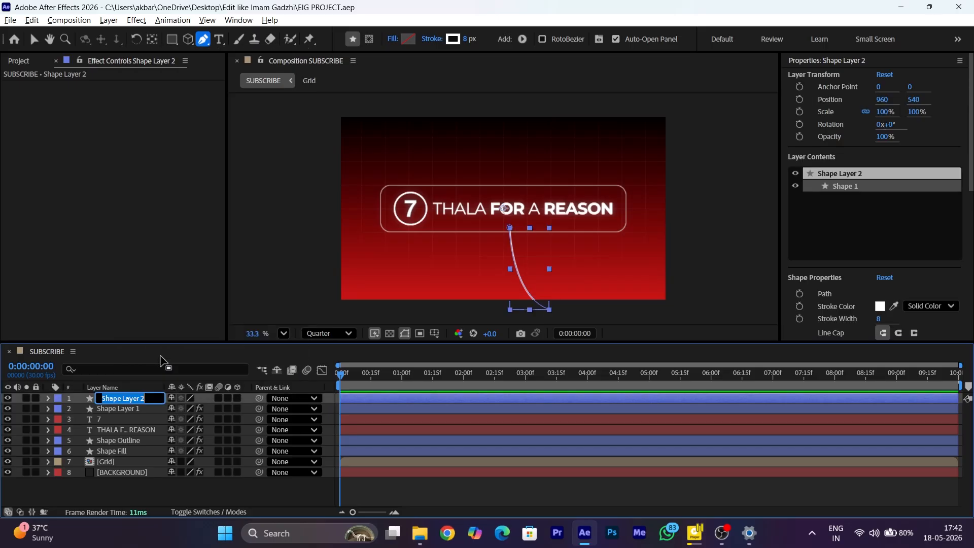
{"action": "type", "text": "Line 1"}
{"action": "key", "text": "Return"}
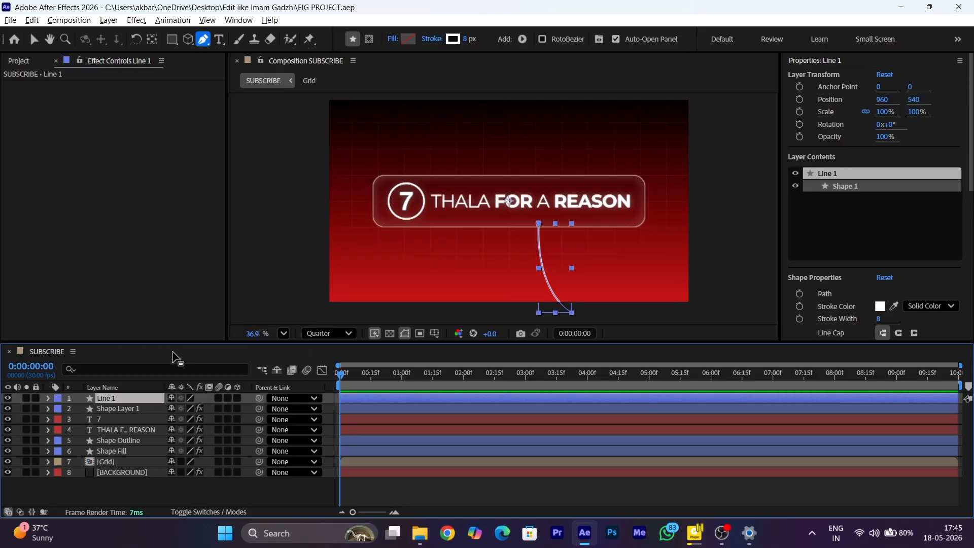
Add dashes to Line 1's stroke with a Dash value of 22, and save the project.
{"action": "left_click", "coordinate": [48, 398]}
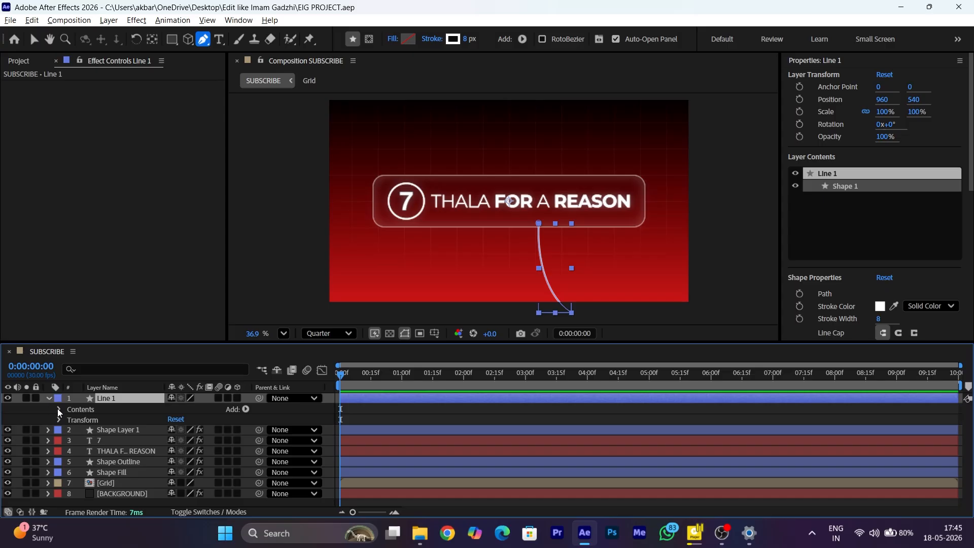
{"action": "left_click", "coordinate": [58, 409]}
{"action": "left_click", "coordinate": [69, 419]}
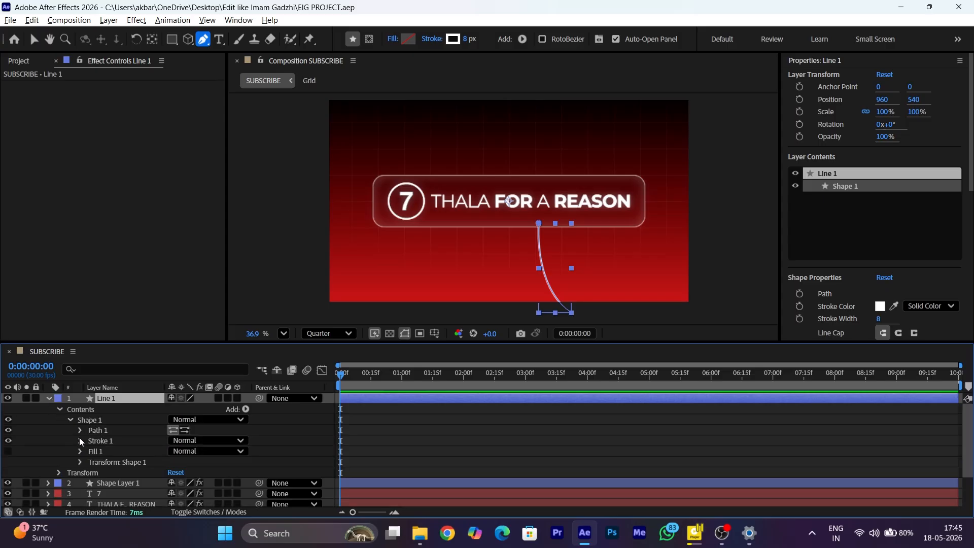
{"action": "left_click", "coordinate": [80, 440]}
{"action": "scroll", "coordinate": [80, 440], "scroll_direction": "down", "scroll_amount": 2}
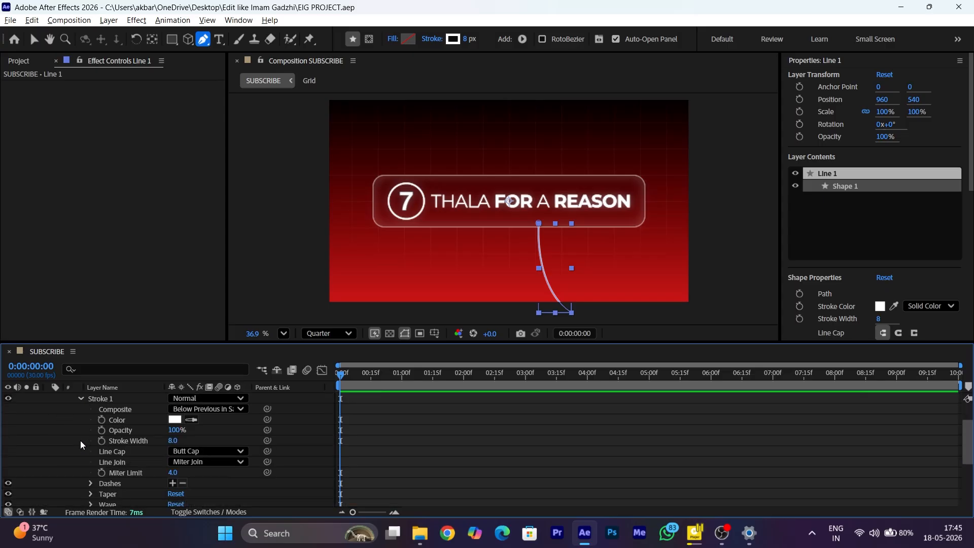
{"action": "left_click", "coordinate": [173, 483]}
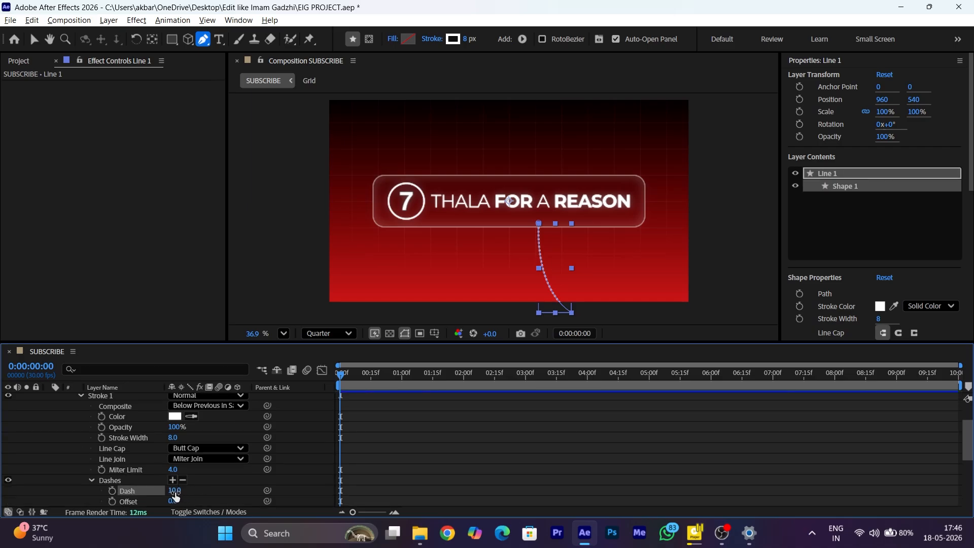
{"action": "left_click", "coordinate": [175, 492]}
{"action": "type", "text": "22"}
{"action": "key", "text": "ctrl+s"}
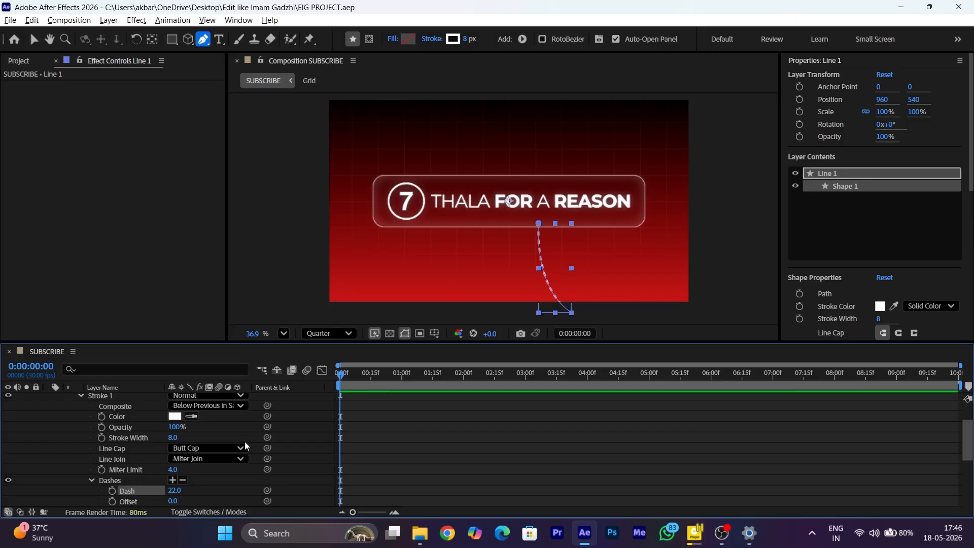
Draw a second curved line from the rectangle's upper edge to just above the frame on a separate shape layer.
{"action": "scroll", "coordinate": [320, 413], "scroll_direction": "up", "scroll_amount": 2}
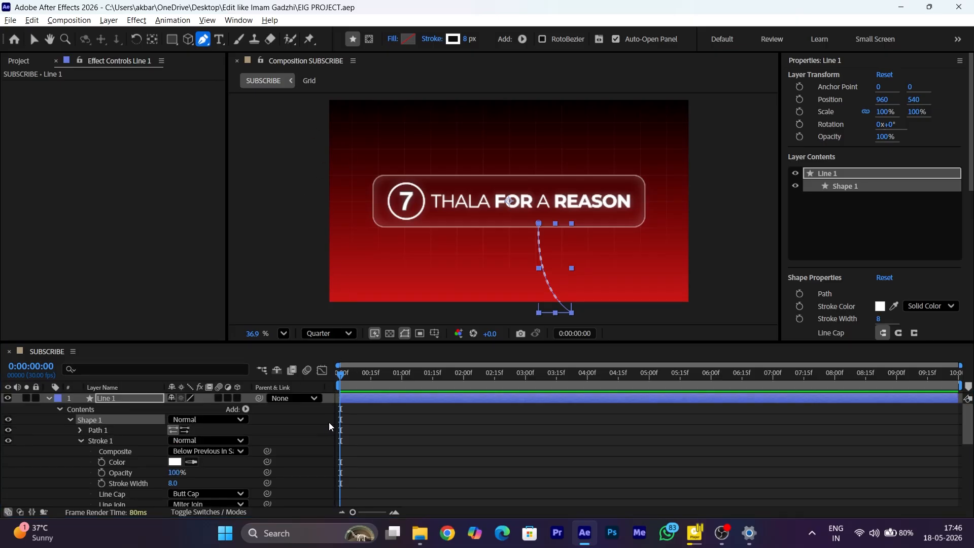
{"action": "left_click", "coordinate": [330, 400]}
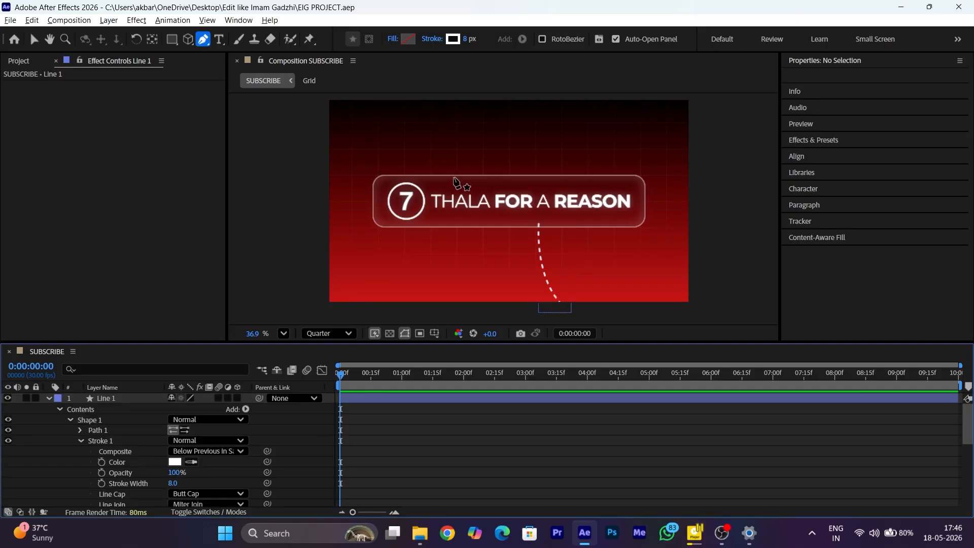
{"action": "left_click", "coordinate": [454, 178]}
{"action": "left_click_drag", "start_coordinate": [405, 108], "coordinate": [364, 116]}
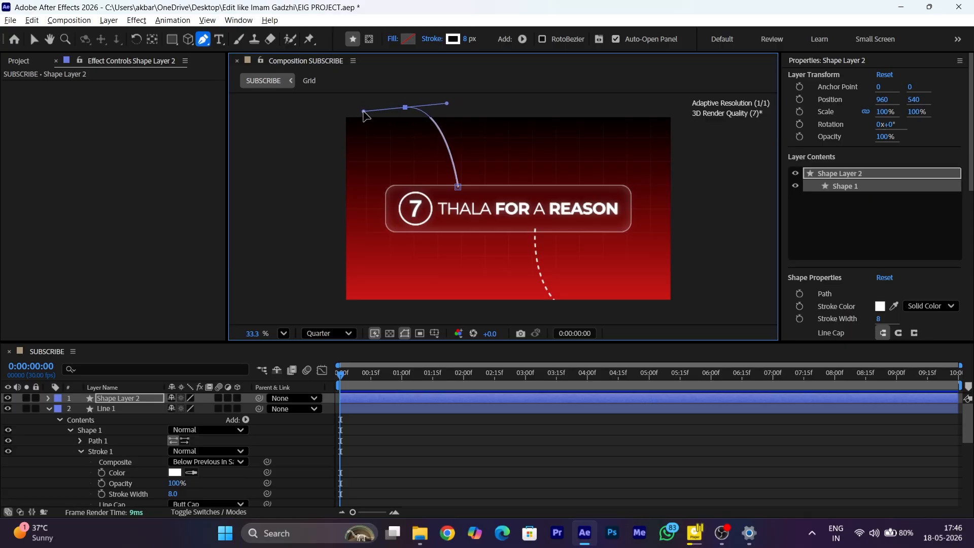
{"action": "left_click", "coordinate": [330, 397]}
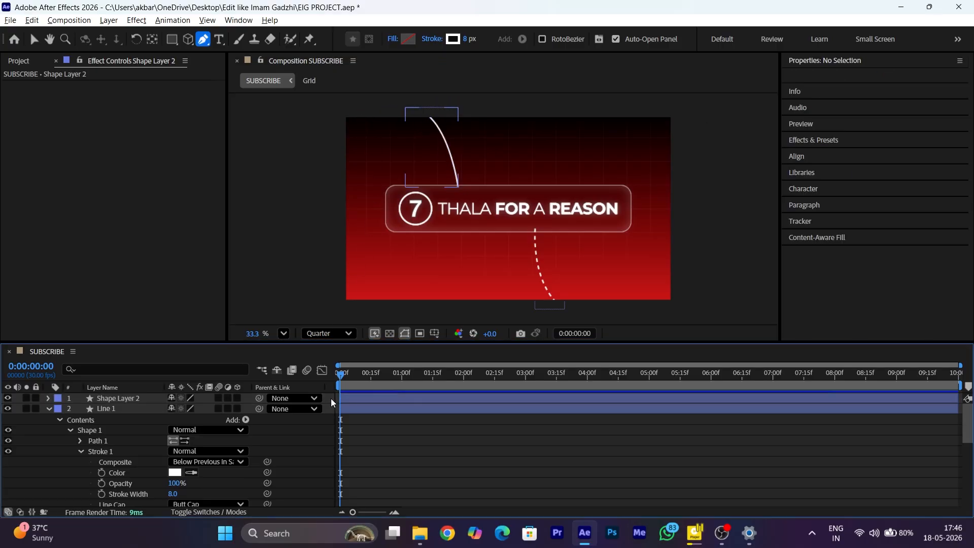
Copy Line 1's dashed Stroke 1 onto Shape 1 of the curve above the rectangle.
{"action": "scroll", "coordinate": [319, 421], "scroll_direction": "down", "scroll_amount": 3}
{"action": "scroll", "coordinate": [294, 425], "scroll_direction": "up", "scroll_amount": 3}
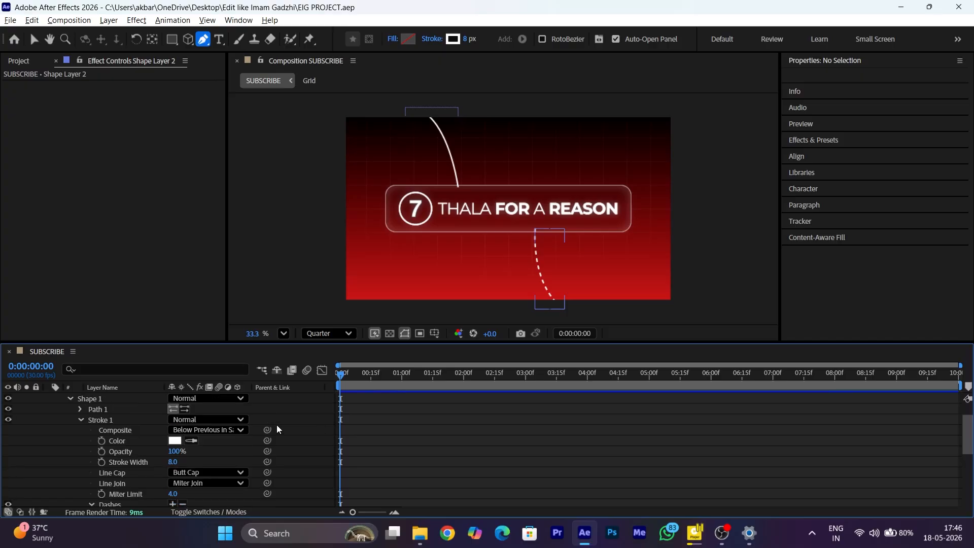
{"action": "left_click", "coordinate": [112, 418]}
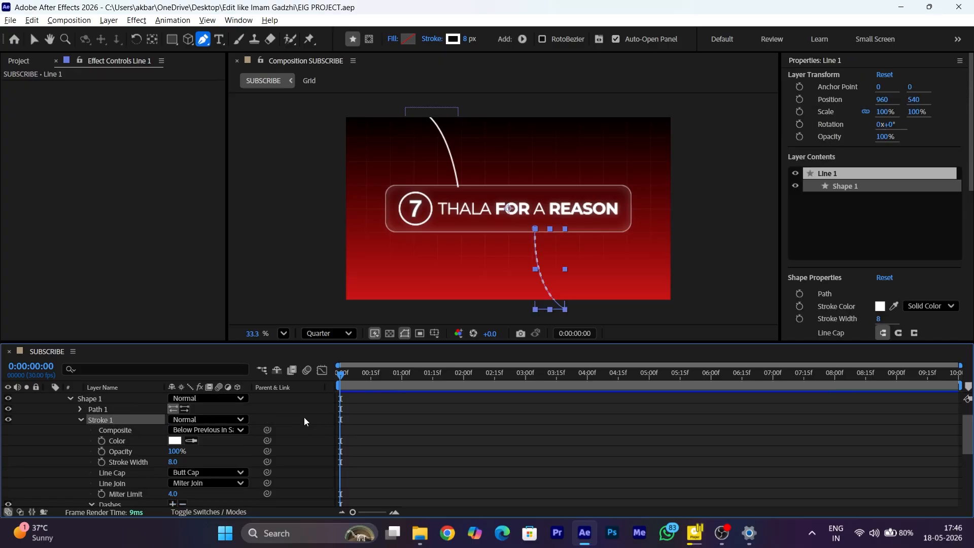
{"action": "scroll", "coordinate": [307, 416], "scroll_direction": "up", "scroll_amount": 3}
{"action": "left_click", "coordinate": [49, 398]}
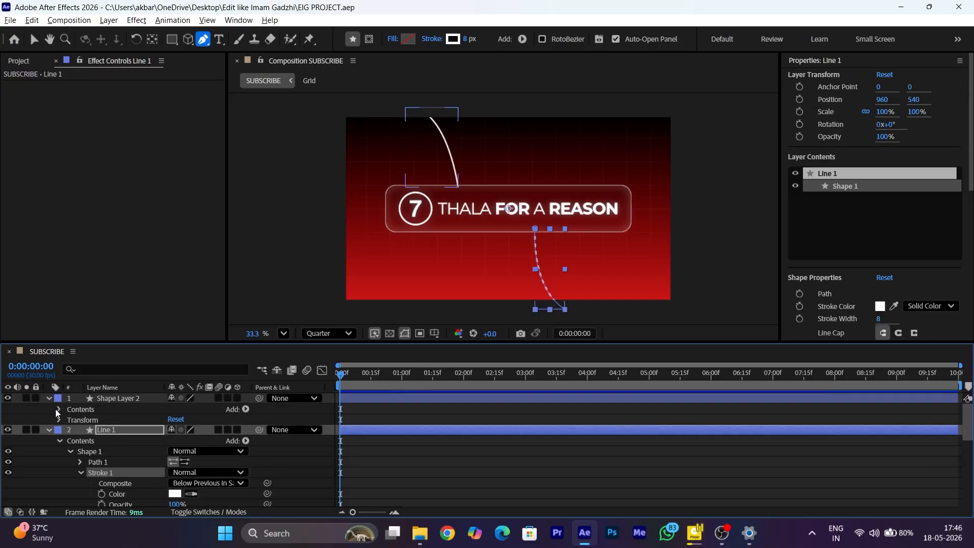
{"action": "left_click", "coordinate": [60, 409]}
{"action": "left_click", "coordinate": [70, 420]}
{"action": "left_click", "coordinate": [112, 442]}
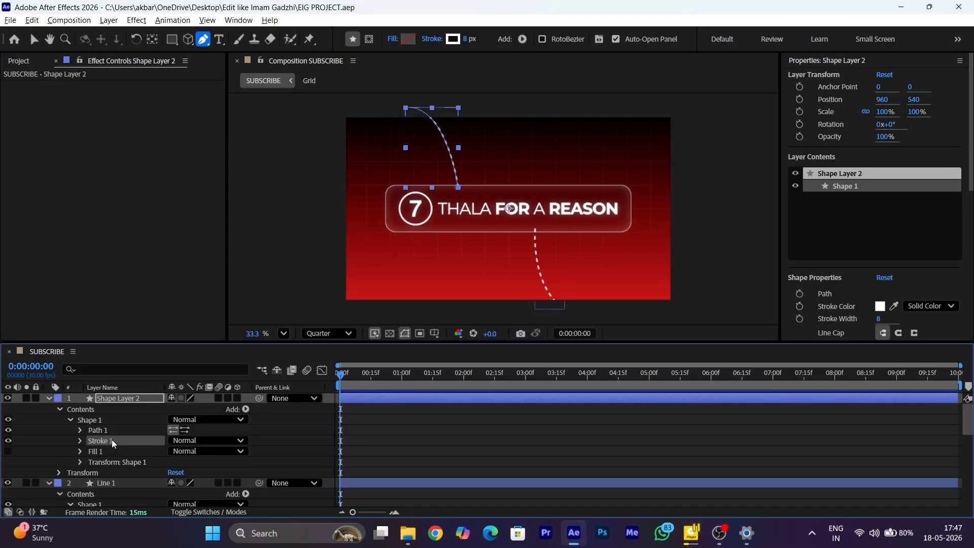
Rename the shape layer of the dashed curve above the rectangle as Line 2.
{"action": "right_click", "coordinate": [135, 399]}
{"action": "left_click", "coordinate": [160, 355]}
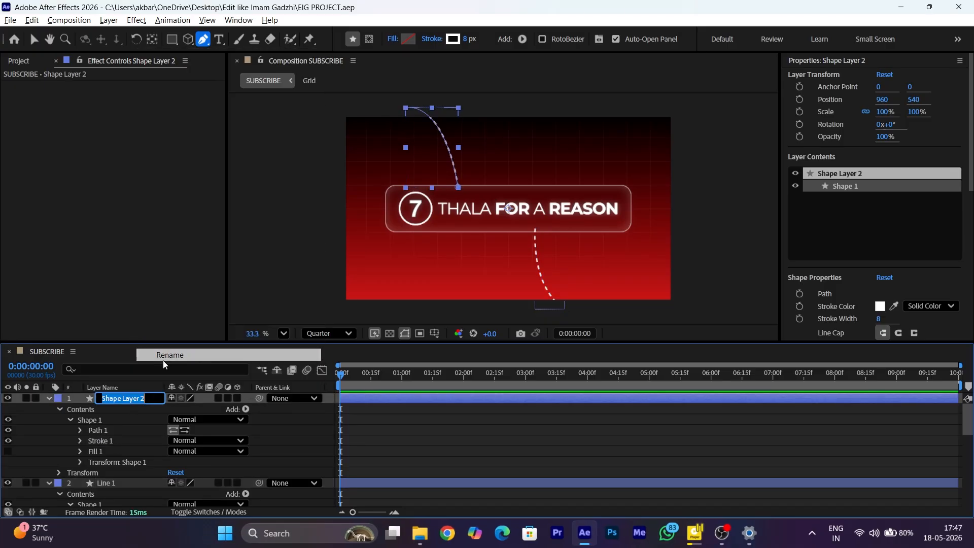
{"action": "type", "text": "Line 2"}
{"action": "key", "text": "Return"}
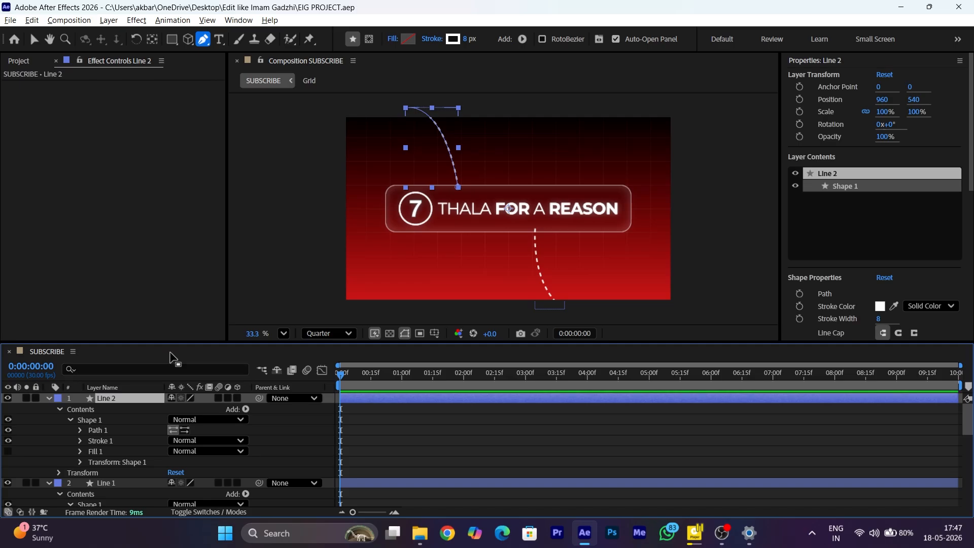
Draw two more curved lines on separate shape layers, one across the frame's upper-right corner and one across its lower-left corner.
{"action": "left_click", "coordinate": [511, 111]}
{"action": "left_click_drag", "start_coordinate": [688, 159], "coordinate": [855, 162]}
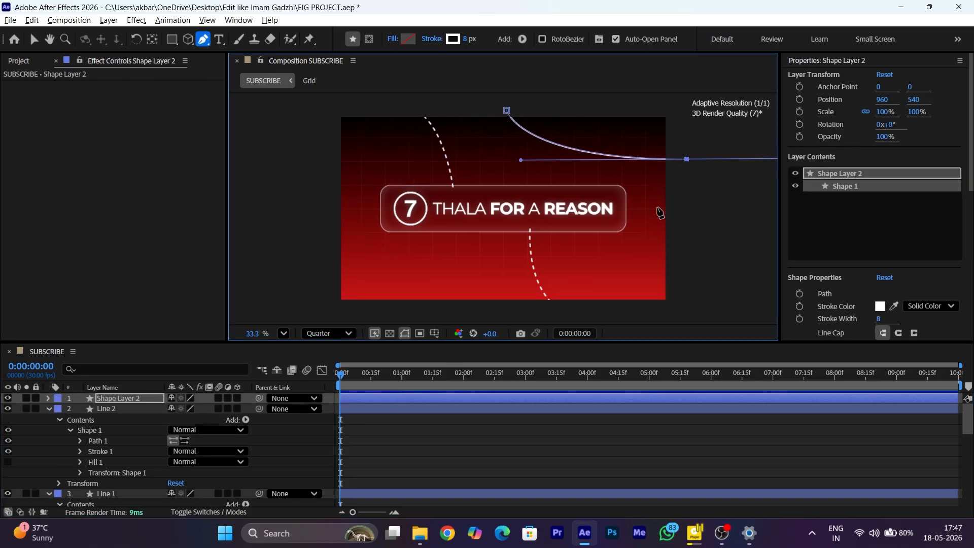
{"action": "key", "text": "F2"}
{"action": "left_click", "coordinate": [327, 217]}
{"action": "left_click_drag", "start_coordinate": [390, 305], "coordinate": [391, 323]}
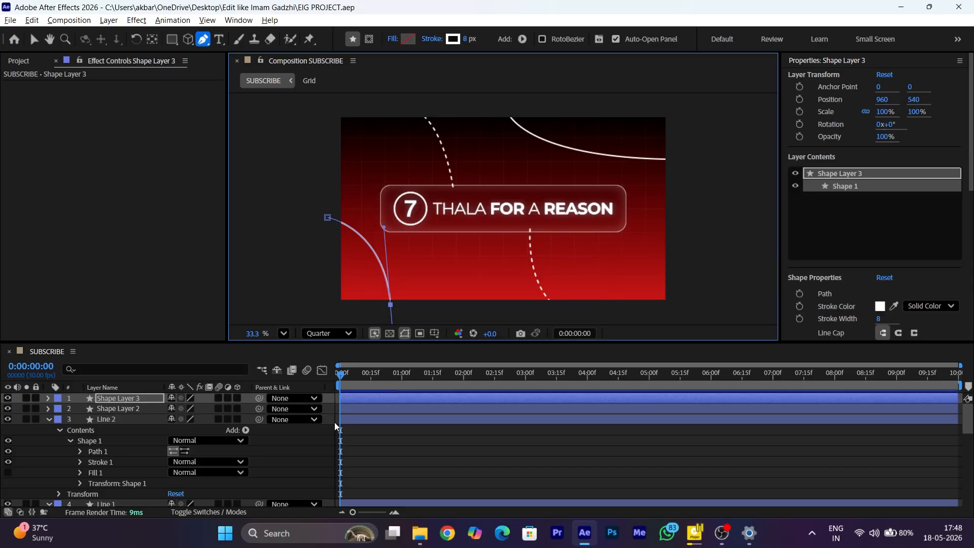
{"action": "key", "text": "F2"}
Paste the copied dashed stroke onto Stroke 1 of the two solid curves across the frame's upper-right and lower-left corners.
{"action": "left_click", "coordinate": [47, 408]}
{"action": "left_click", "coordinate": [59, 419]}
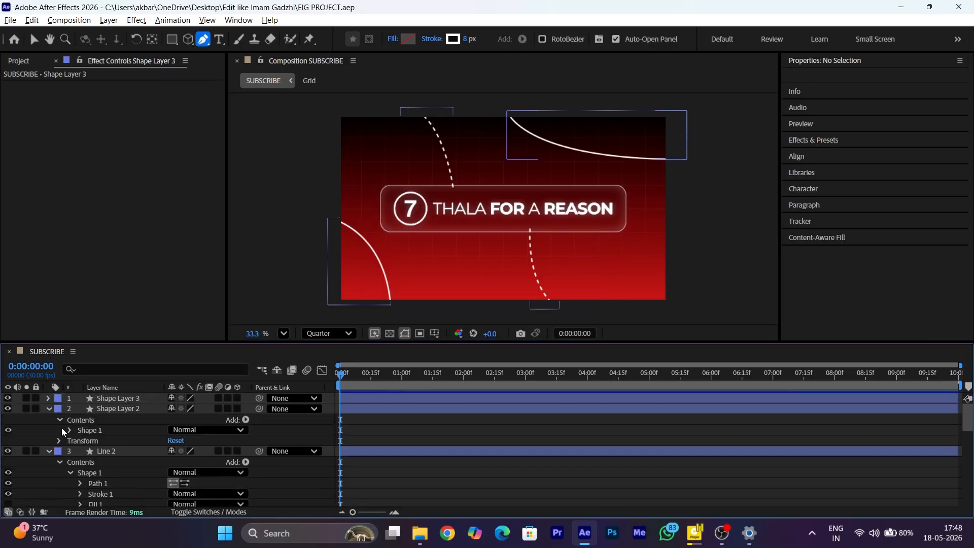
{"action": "left_click", "coordinate": [69, 430]}
{"action": "left_click", "coordinate": [102, 452]}
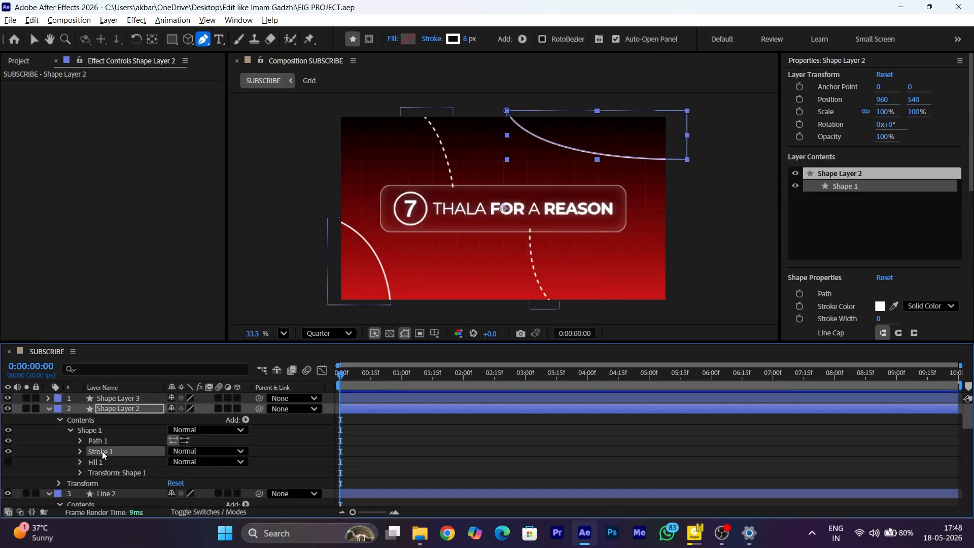
{"action": "left_click", "coordinate": [47, 398]}
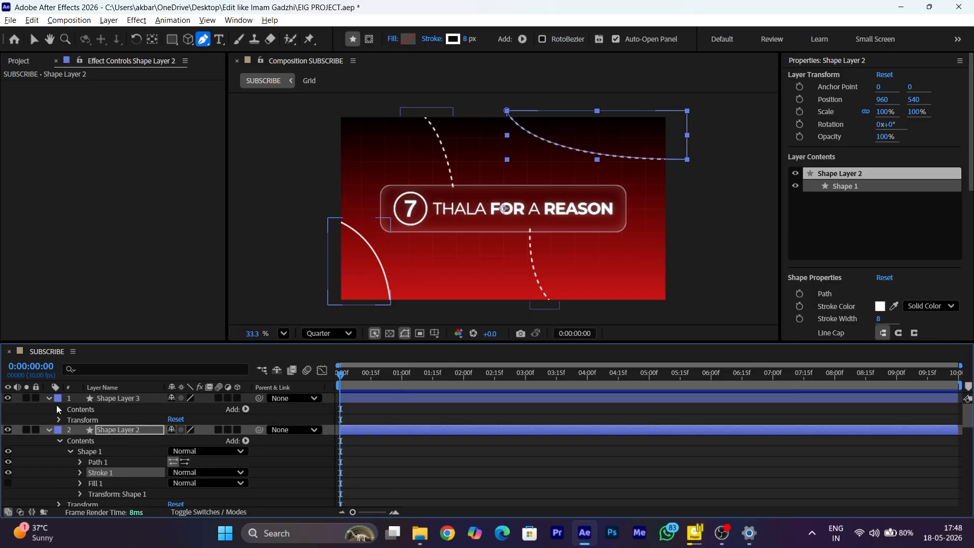
{"action": "left_click", "coordinate": [60, 408]}
{"action": "left_click", "coordinate": [68, 419]}
{"action": "left_click", "coordinate": [100, 441]}
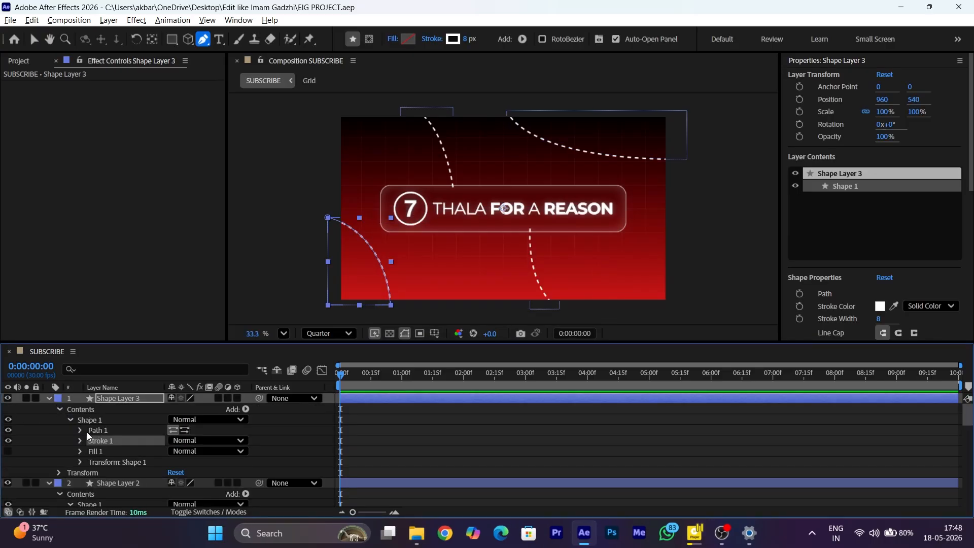
Set the stroke's Dash value to 14 on the lower-left corner curve and save the project.
{"action": "left_click", "coordinate": [80, 440]}
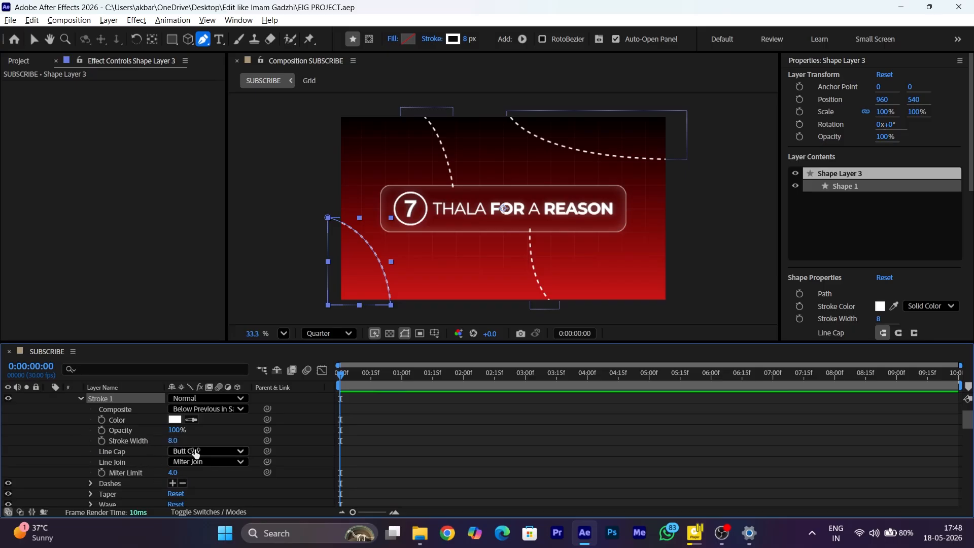
{"action": "scroll", "coordinate": [217, 479], "scroll_direction": "down", "scroll_amount": 1}
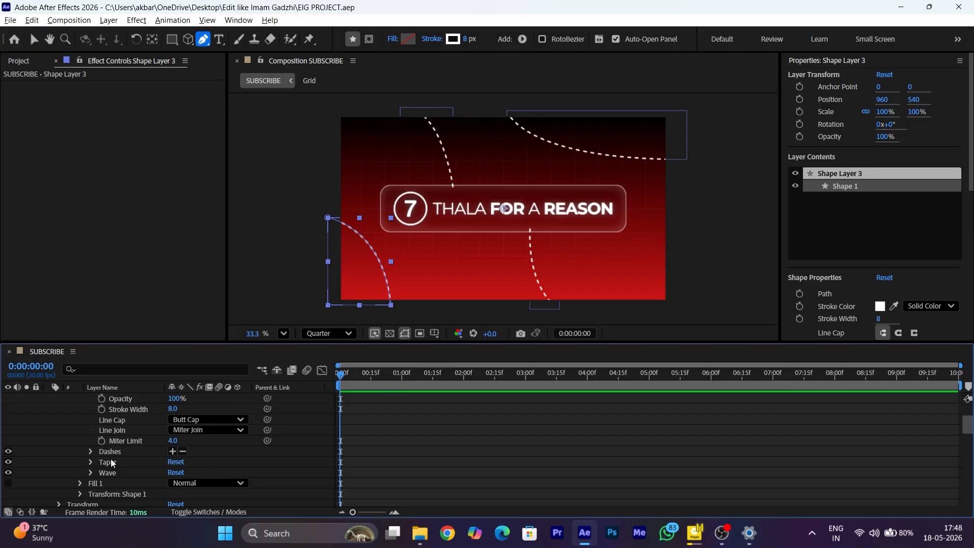
{"action": "left_click", "coordinate": [91, 452]}
{"action": "left_click", "coordinate": [173, 462]}
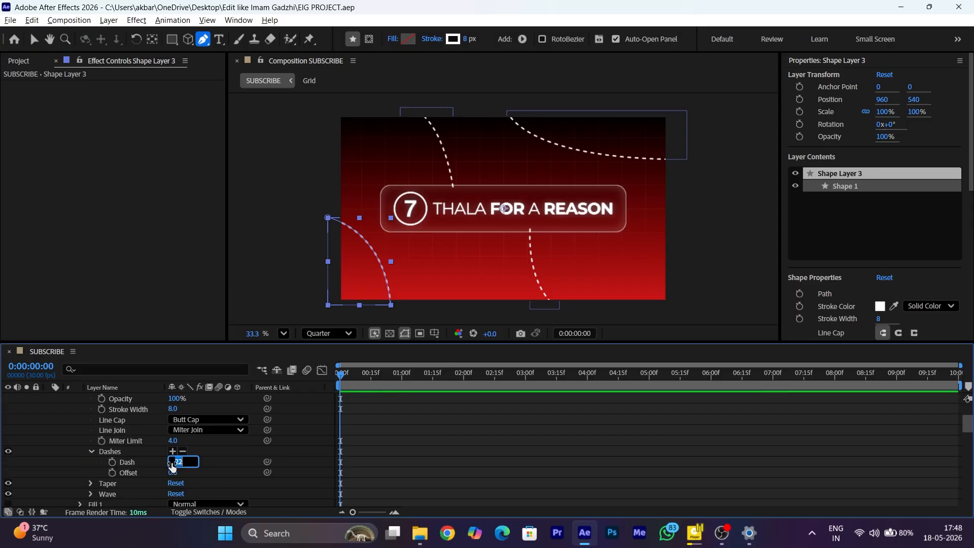
{"action": "key", "text": "Return"}
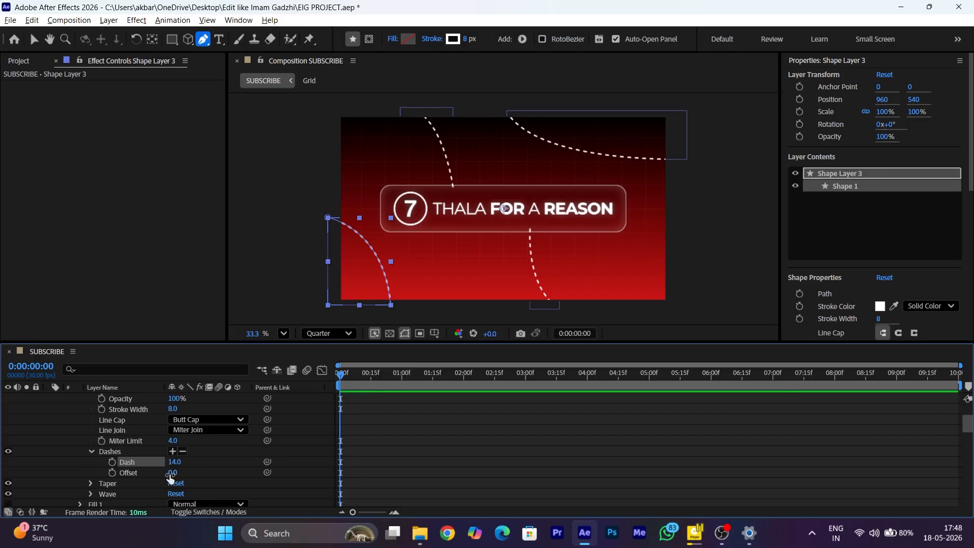
{"action": "key", "text": "ctrl+s"}
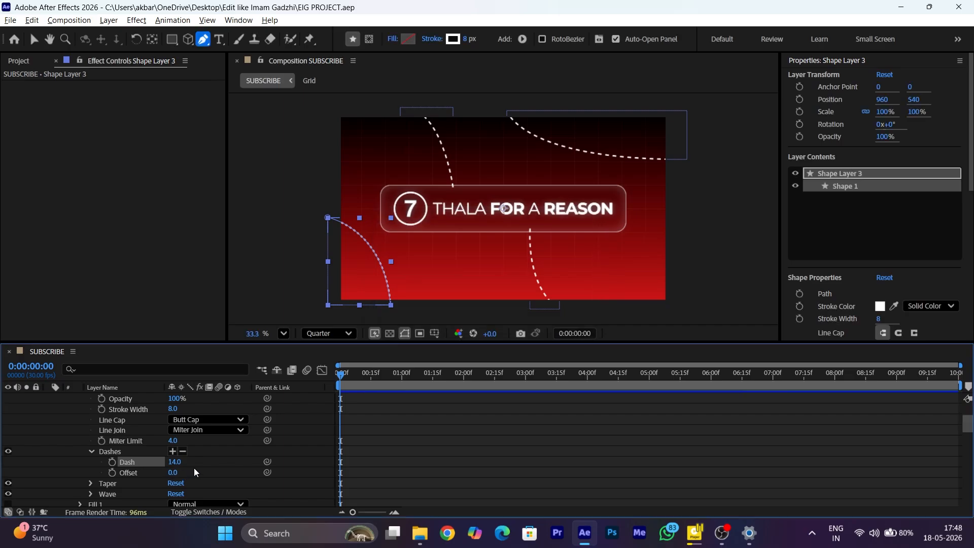
Collapse the expanded properties of all layers in the SUBSCRIBE timeline.
{"action": "scroll", "coordinate": [193, 468], "scroll_direction": "down", "scroll_amount": 5}
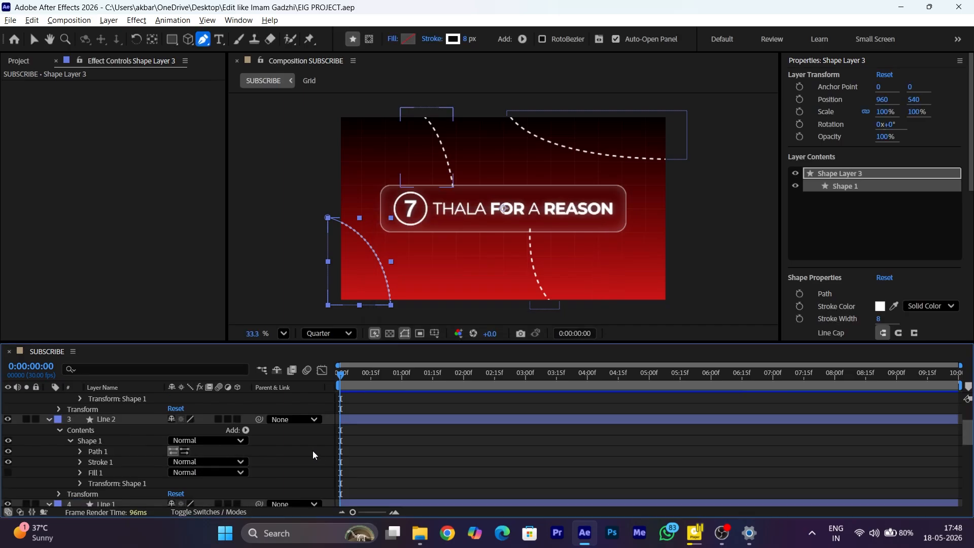
{"action": "scroll", "coordinate": [314, 449], "scroll_direction": "up", "scroll_amount": 3}
{"action": "key", "text": "ctrl+a"}
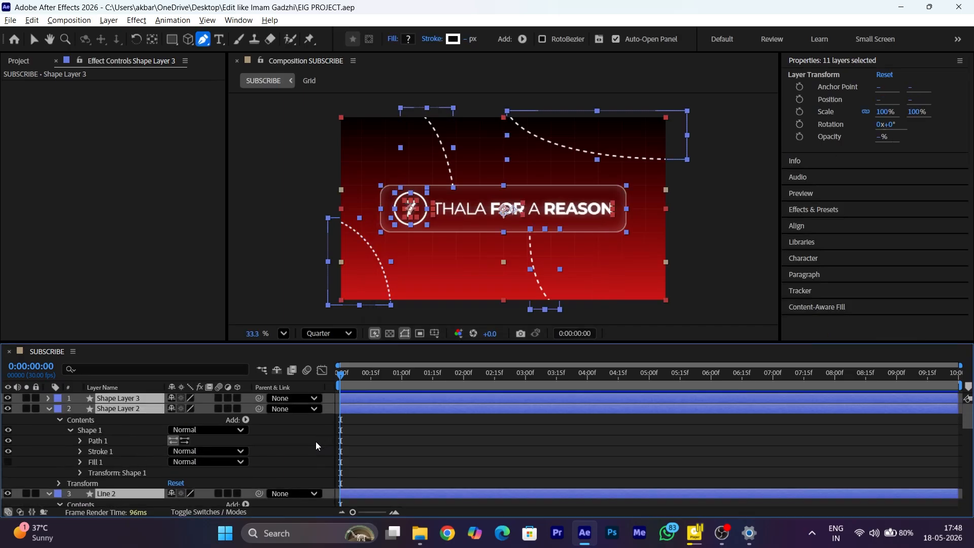
{"action": "key", "text": "u"}
{"action": "left_click", "coordinate": [329, 418]}
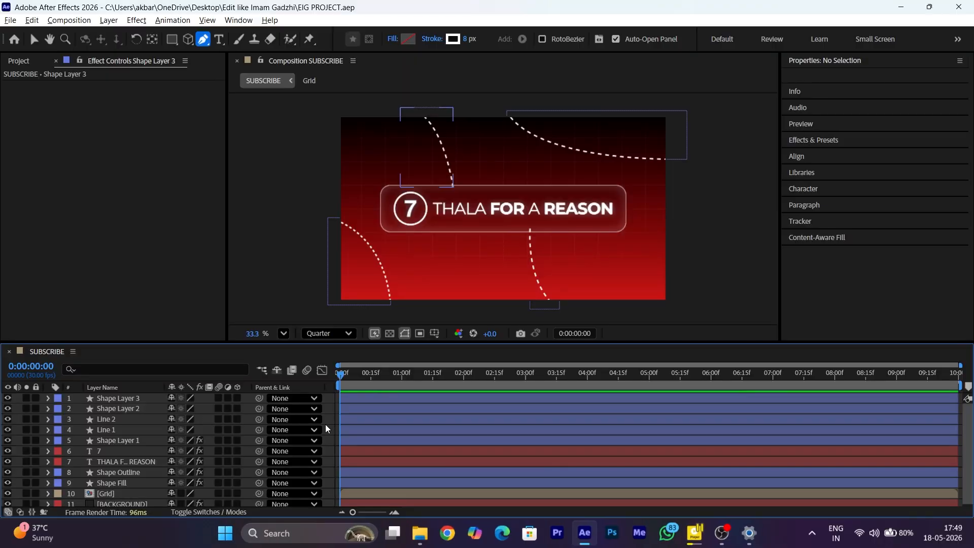
Set the opacity of both corner curve layers, Shape Layer 2 and Shape Layer 3, to 7% and save the project.
{"action": "left_click", "coordinate": [132, 408]}
{"action": "left_click", "coordinate": [136, 399], "text": "shift"}
{"action": "key", "text": "t"}
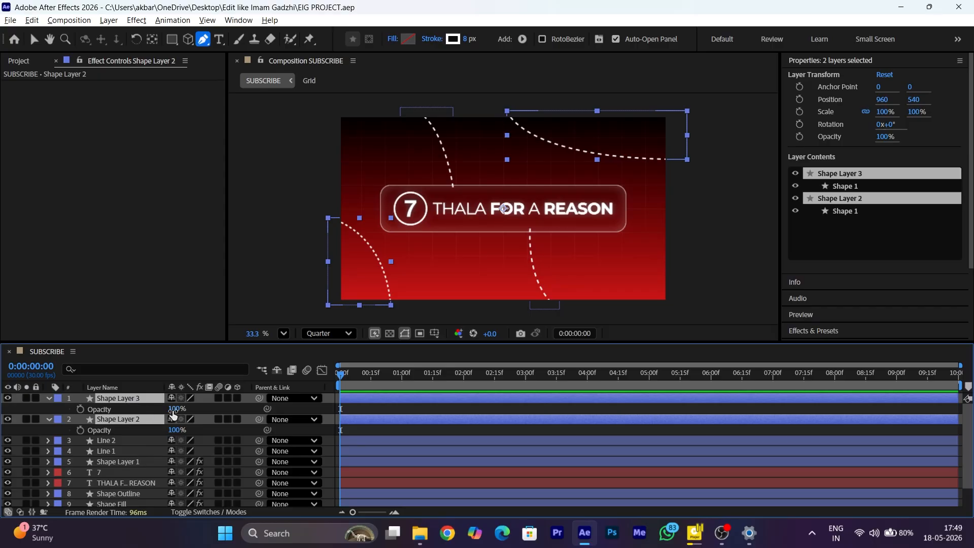
{"action": "mouse_move", "coordinate": [176, 408]}
{"action": "left_mouse_down"}
{"action": "mouse_move", "coordinate": [153, 411]}
{"action": "mouse_move", "coordinate": [189, 418]}
{"action": "left_mouse_up"}
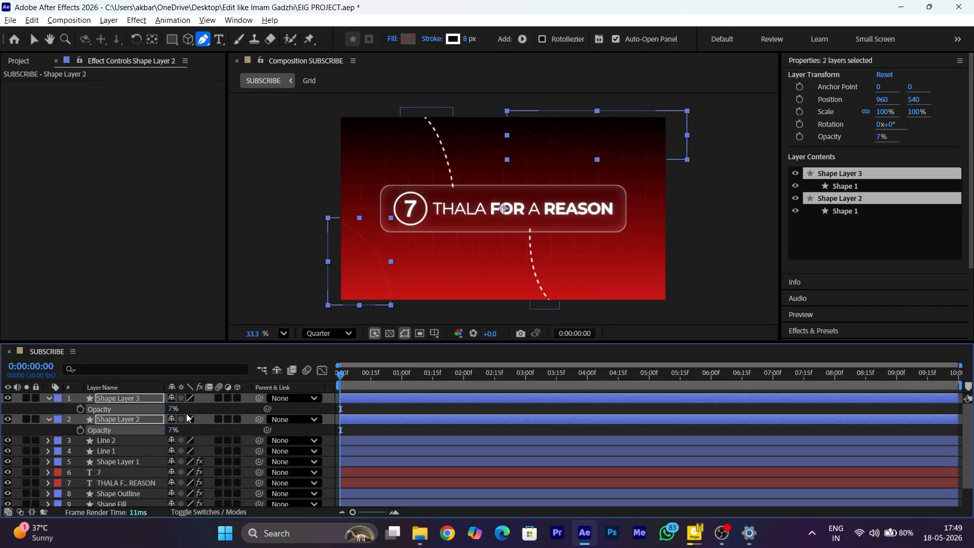
{"action": "key", "text": "ctrl+s"}
Rename the upper-right corner curve's layer as Line 3 and the lower-left one as Line 4, and save the project.
{"action": "left_click", "coordinate": [129, 422]}
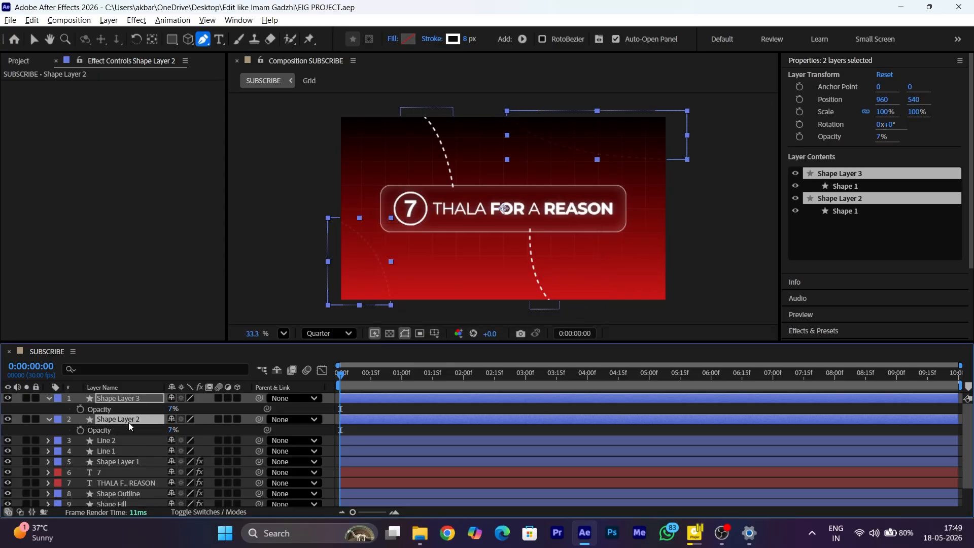
{"action": "right_click", "coordinate": [129, 422]}
{"action": "left_click", "coordinate": [173, 376]}
{"action": "type", "text": "Line 3"}
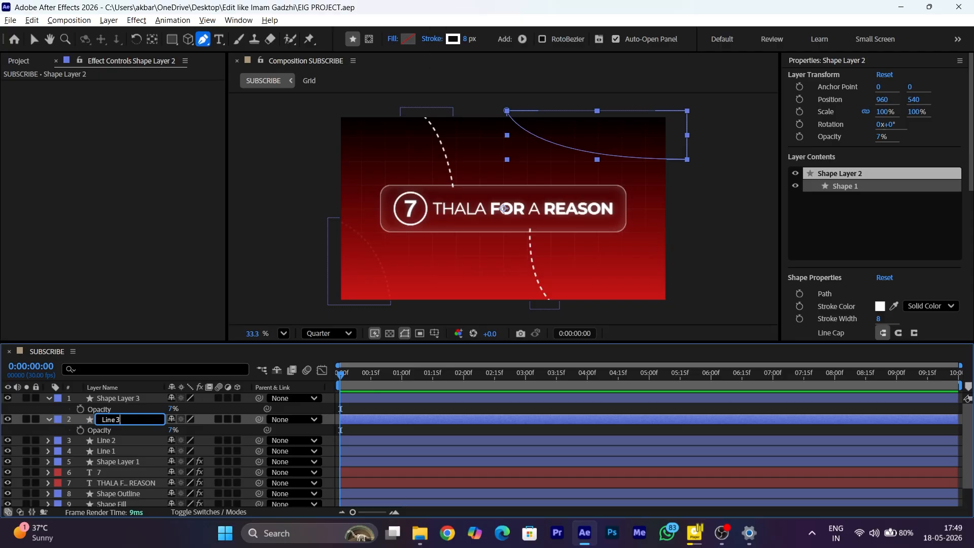
{"action": "key", "text": "Return"}
{"action": "right_click", "coordinate": [129, 401]}
{"action": "left_click", "coordinate": [157, 356]}
{"action": "type", "text": "Line 4"}
{"action": "key", "text": "Return"}
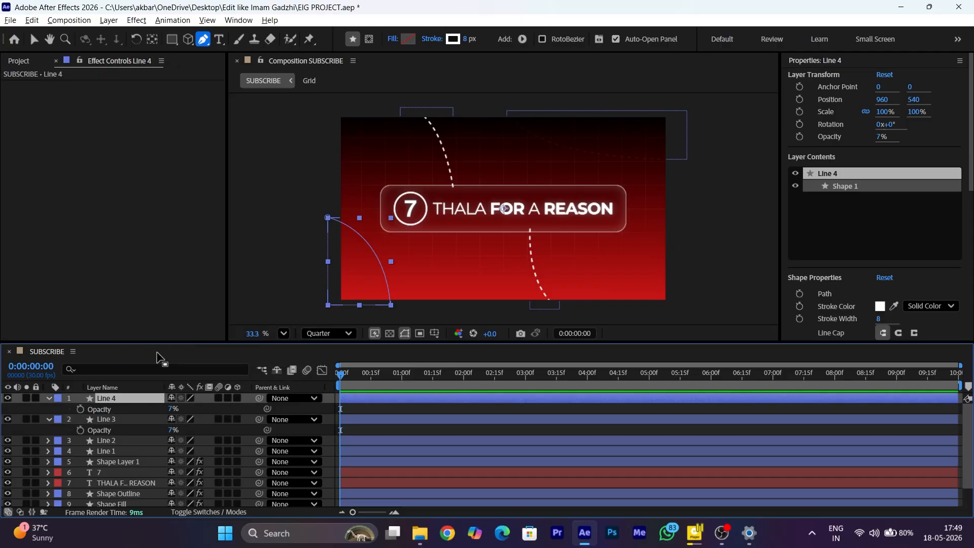
{"action": "left_click", "coordinate": [157, 356]}
{"action": "key", "text": "ctrl+s"}
Move the four Line layers below Shape Fill and directly above the Grid layer, save the project and preview the composition.
{"action": "left_click", "coordinate": [49, 398]}
{"action": "left_click", "coordinate": [49, 409]}
{"action": "left_click", "coordinate": [106, 398]}
{"action": "left_click", "coordinate": [127, 429], "text": "shift"}
{"action": "left_click_drag", "start_coordinate": [131, 430], "coordinate": [142, 488]}
{"action": "left_click", "coordinate": [331, 467]}
{"action": "key", "text": "ctrl+s"}
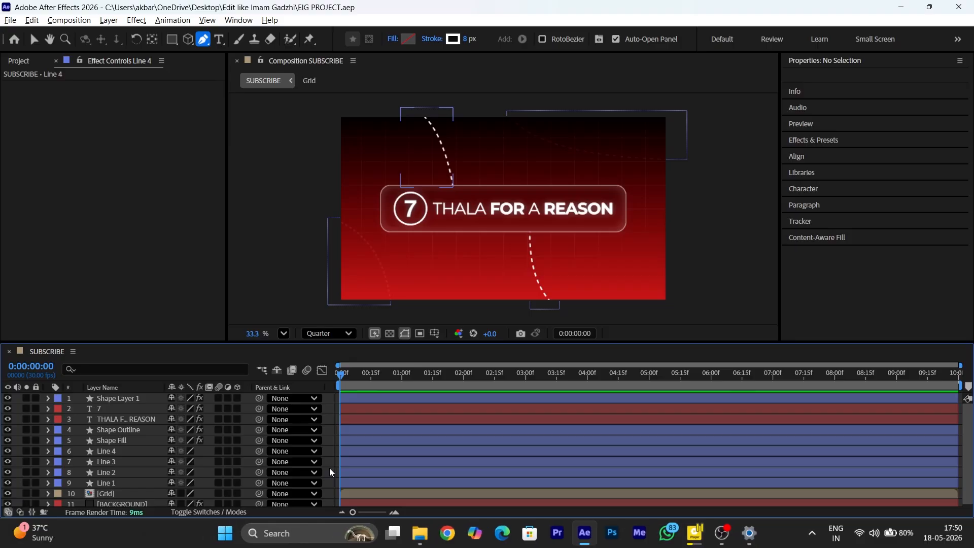
{"action": "key", "text": "space"}
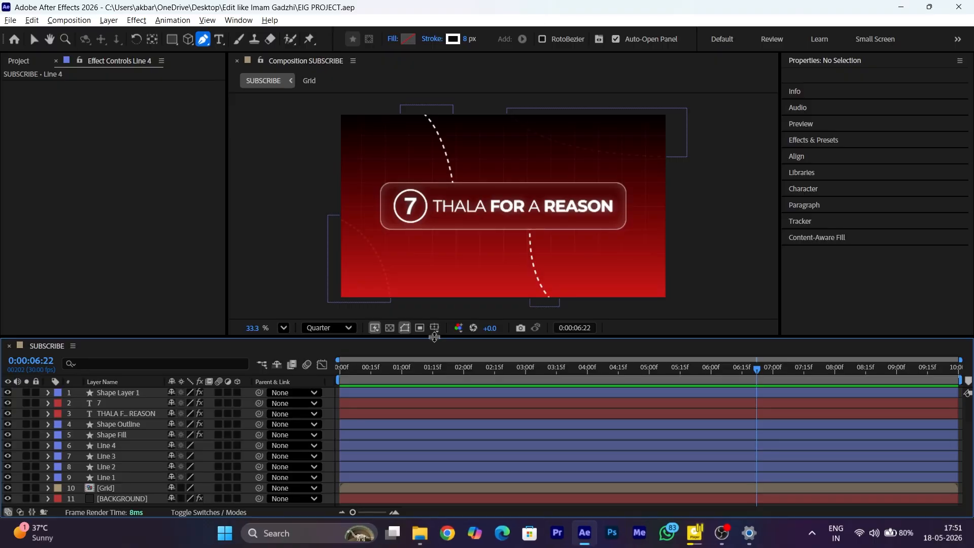
Centre the 7 text layer's anchor point and keyframe its rotation at -90° at 0:00:00:00.
{"action": "left_click", "coordinate": [110, 403]}
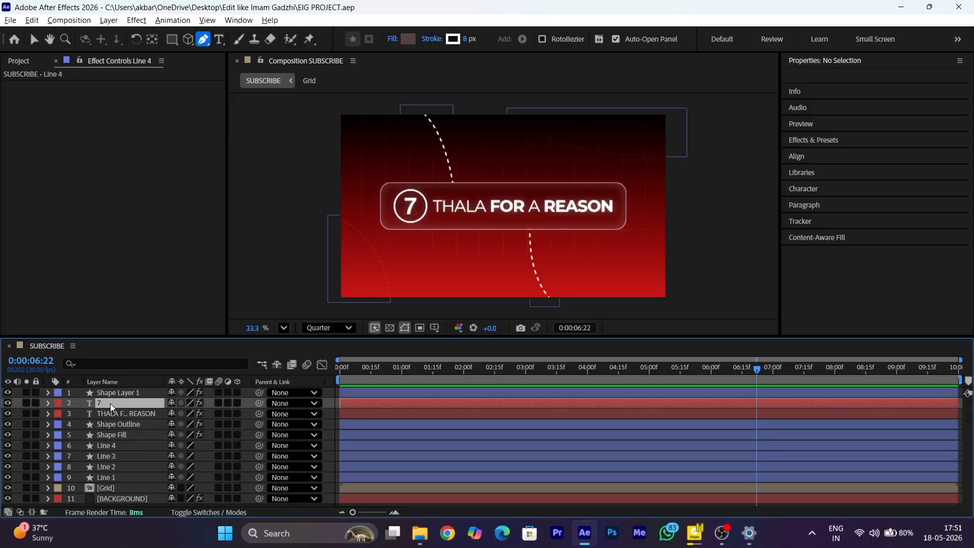
{"action": "left_click", "coordinate": [150, 42]}
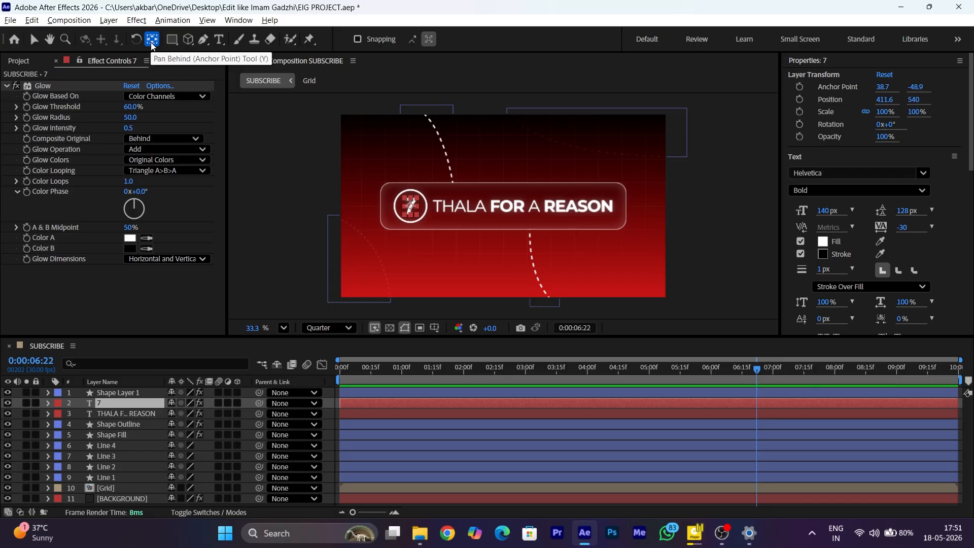
{"action": "key", "text": "r"}
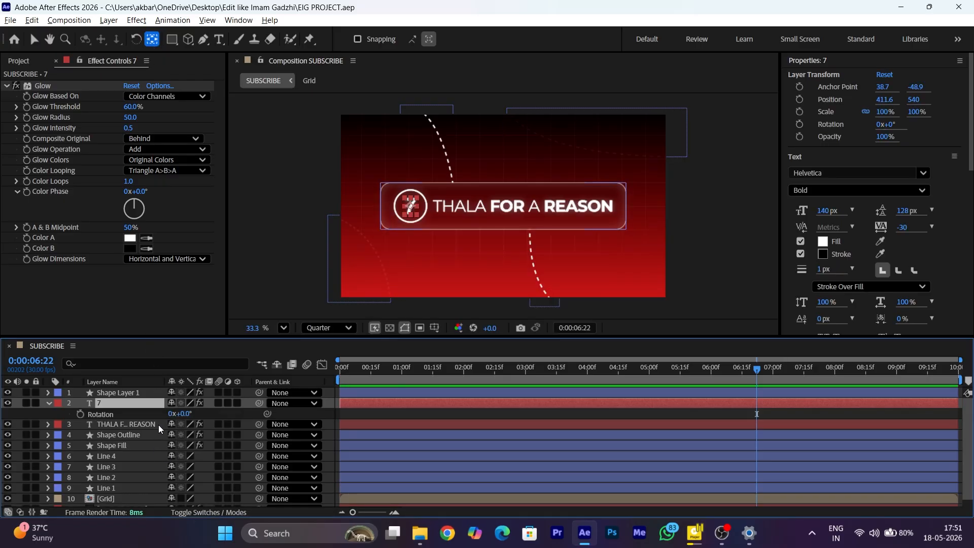
{"action": "left_click", "coordinate": [185, 414]}
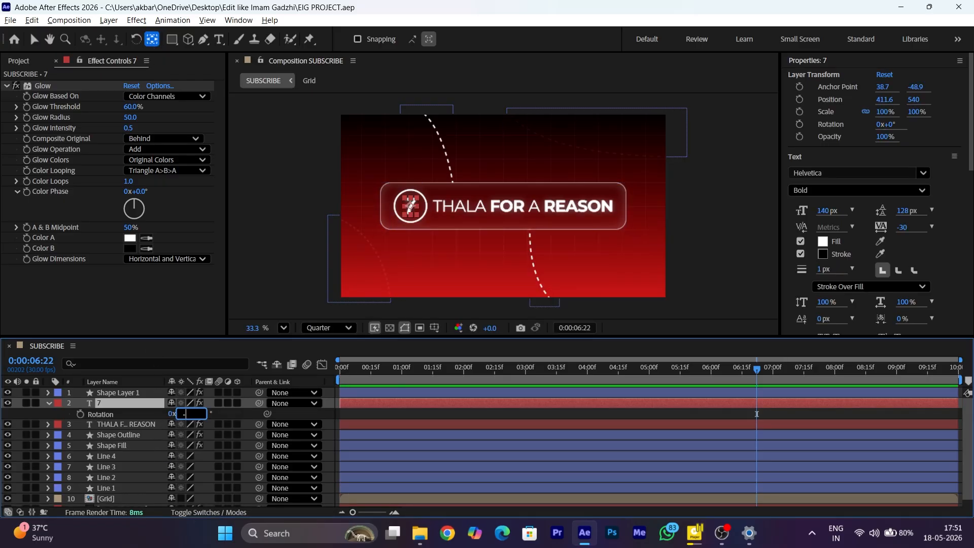
{"action": "key", "text": "Return"}
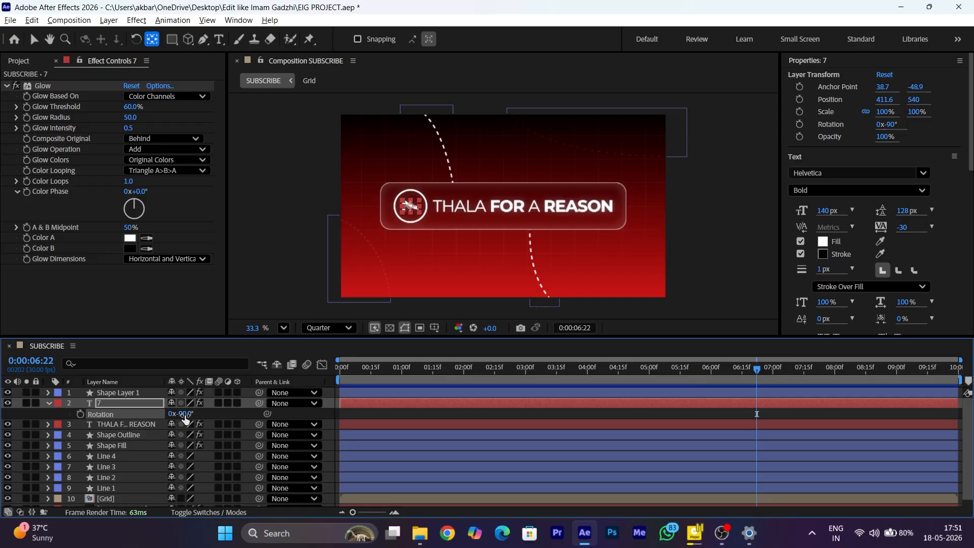
{"action": "left_click", "coordinate": [375, 369]}
{"action": "left_click_drag", "start_coordinate": [375, 369], "coordinate": [282, 378]}
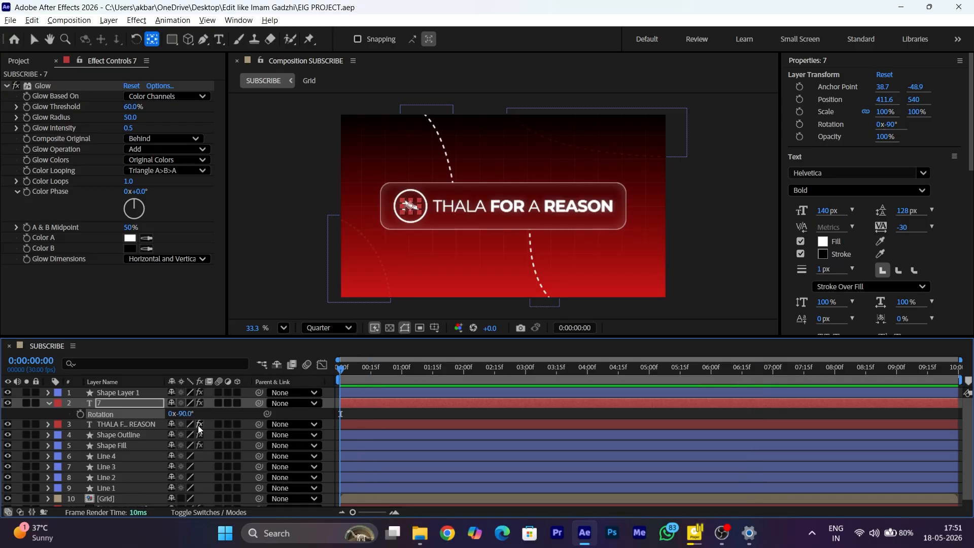
{"action": "left_click", "coordinate": [80, 414]}
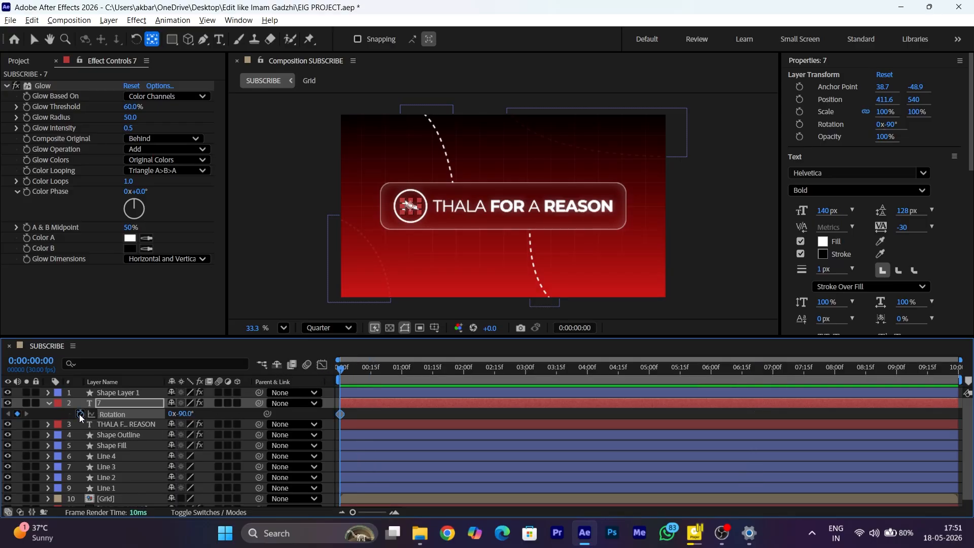
Add a rotation keyframe of 0° at 0:00:01:20 on the 7 text layer.
{"action": "left_click", "coordinate": [394, 513]}
{"action": "left_click_drag", "start_coordinate": [404, 378], "coordinate": [547, 386]}
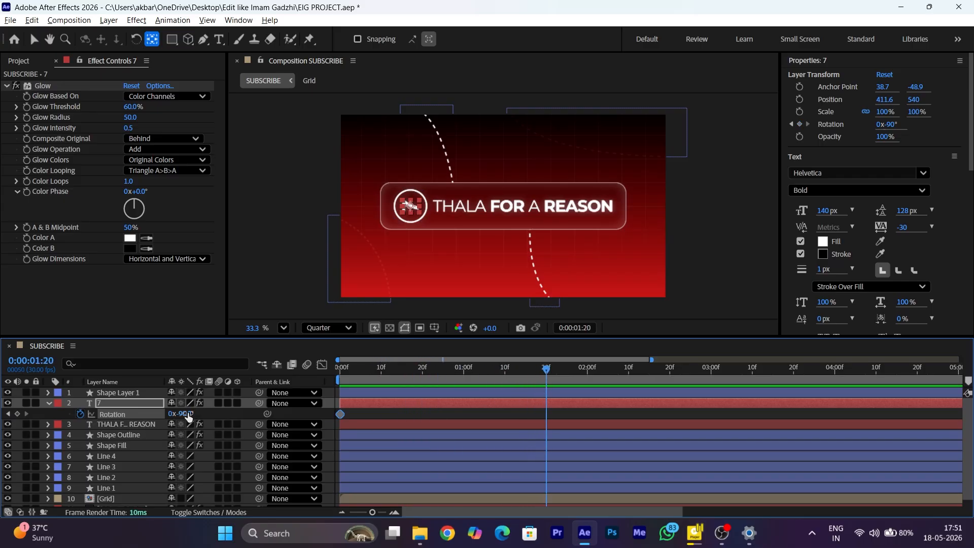
{"action": "type", "text": "0"}
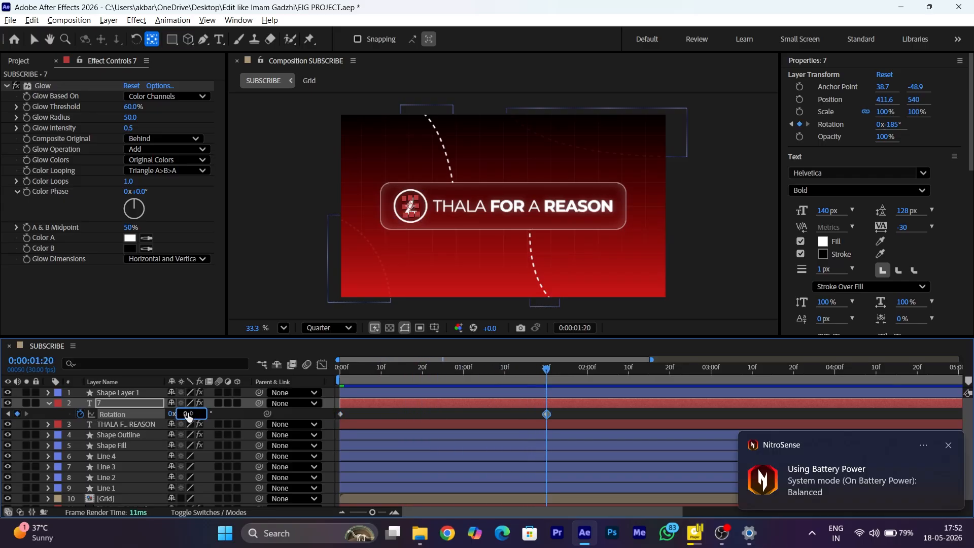
{"action": "key", "text": "Return"}
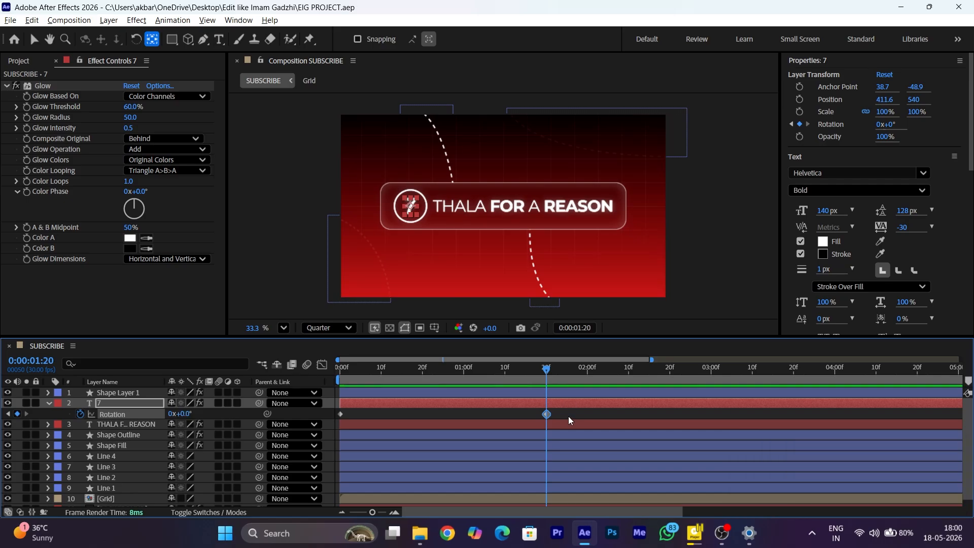
Apply Easy Ease to both rotation keyframes of the 7 text layer.
{"action": "left_click_drag", "start_coordinate": [570, 420], "coordinate": [328, 409]}
{"action": "right_click", "coordinate": [545, 414]}
{"action": "mouse_move", "coordinate": [615, 409]}
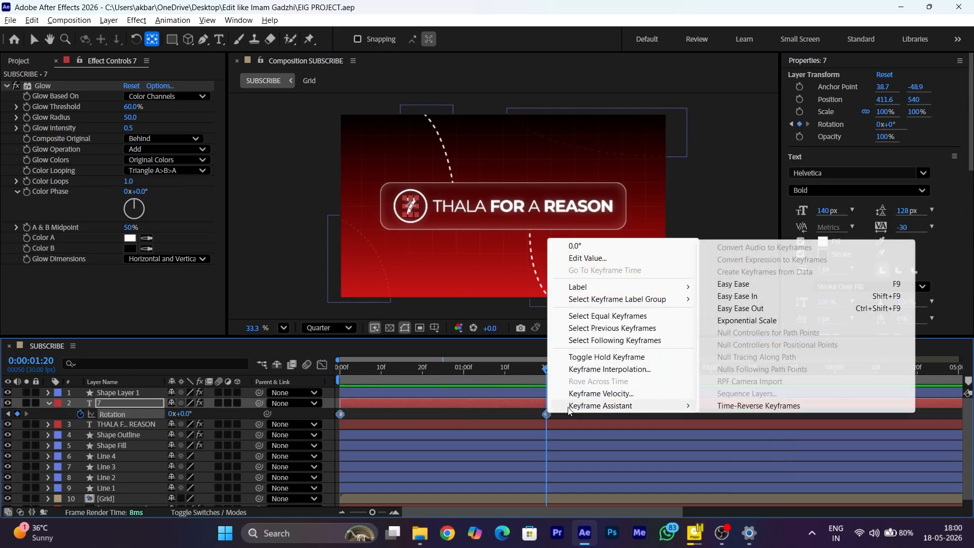
{"action": "left_click", "coordinate": [740, 284]}
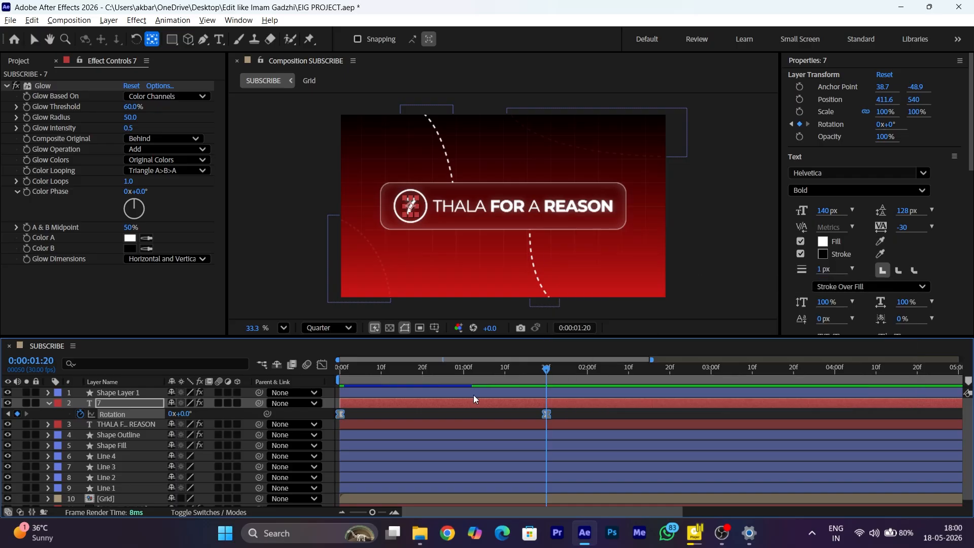
Shape the rotation's speed graph into a steep peak midway between the keyframes and preview the animation from the start.
{"action": "left_click", "coordinate": [317, 369]}
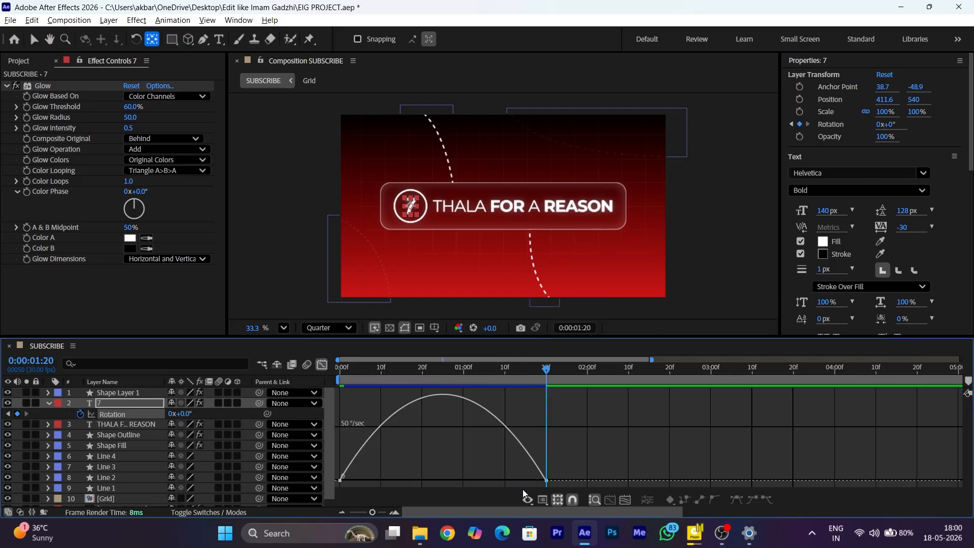
{"action": "left_click_drag", "start_coordinate": [518, 467], "coordinate": [458, 479]}
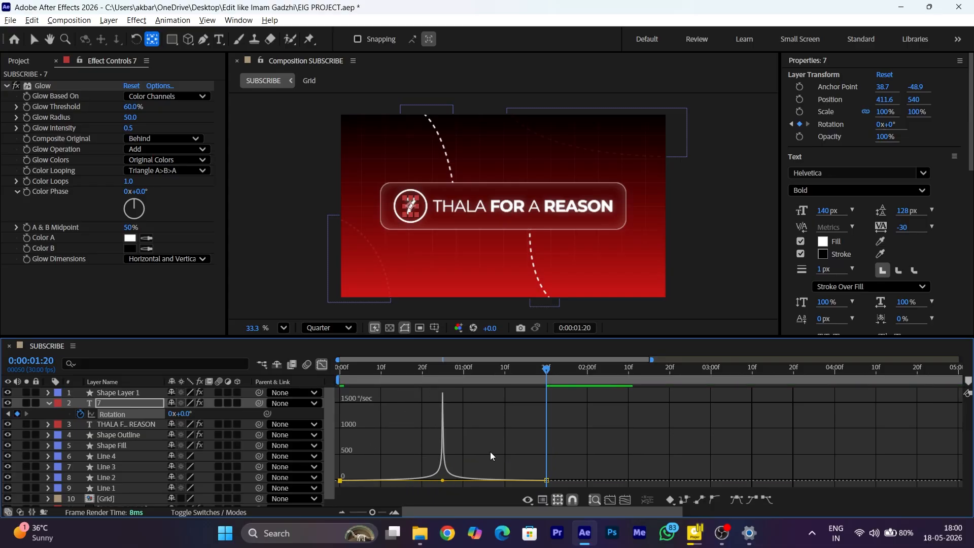
{"action": "left_click_drag", "start_coordinate": [385, 366], "coordinate": [327, 372]}
{"action": "key", "text": "space"}
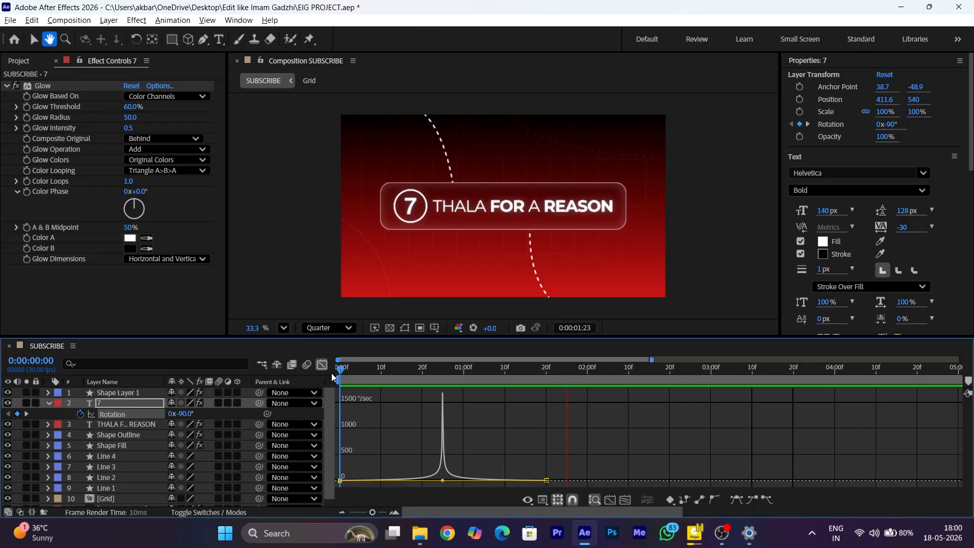
{"action": "key", "text": "space"}
{"action": "left_click", "coordinate": [321, 364]}
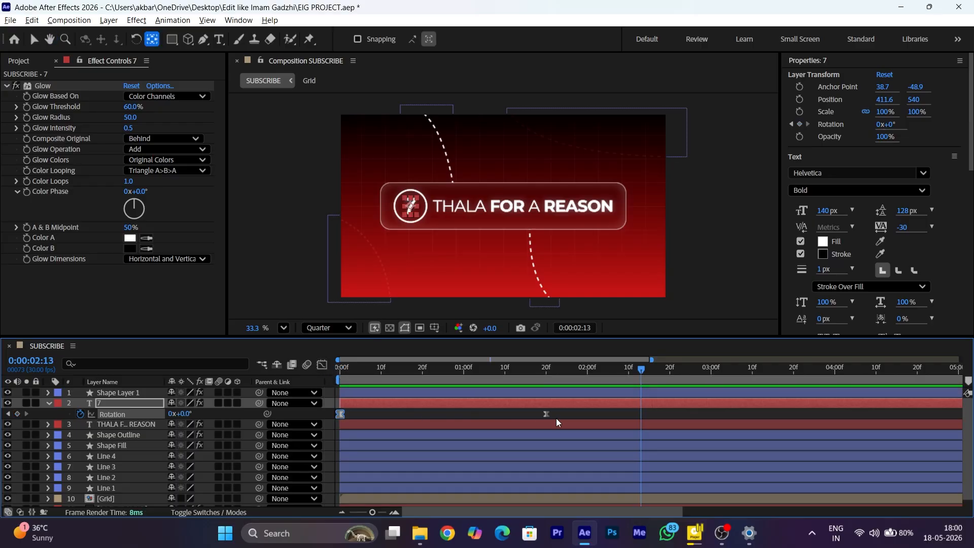
Apply the Fast Box Blur effect to the 7 text layer and return to 0:00:00:00.
{"action": "left_click", "coordinate": [573, 416]}
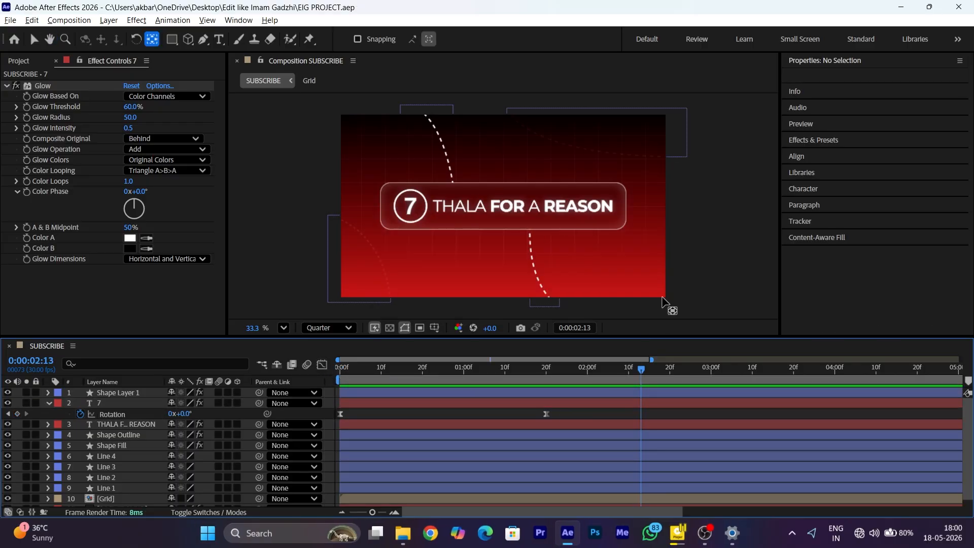
{"action": "left_click", "coordinate": [814, 141]}
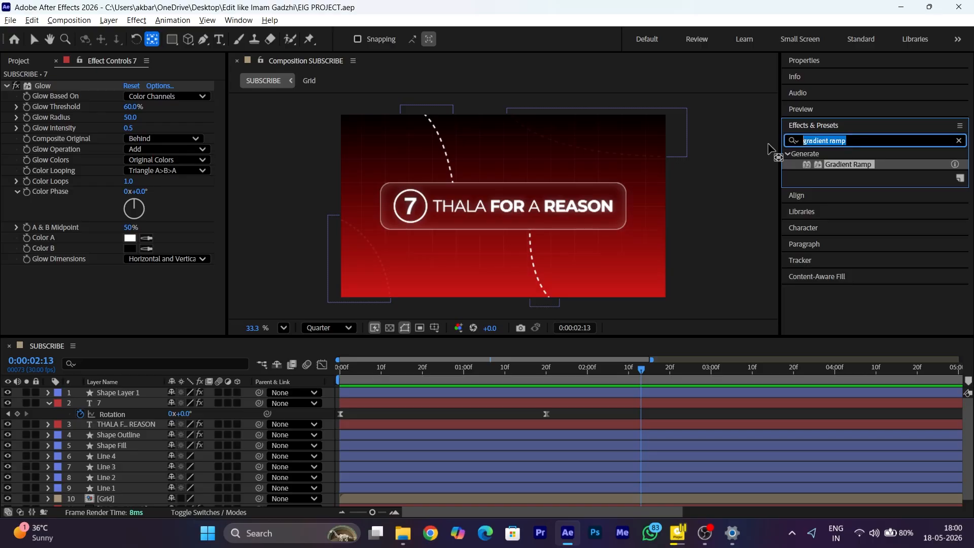
{"action": "type", "text": "fast"}
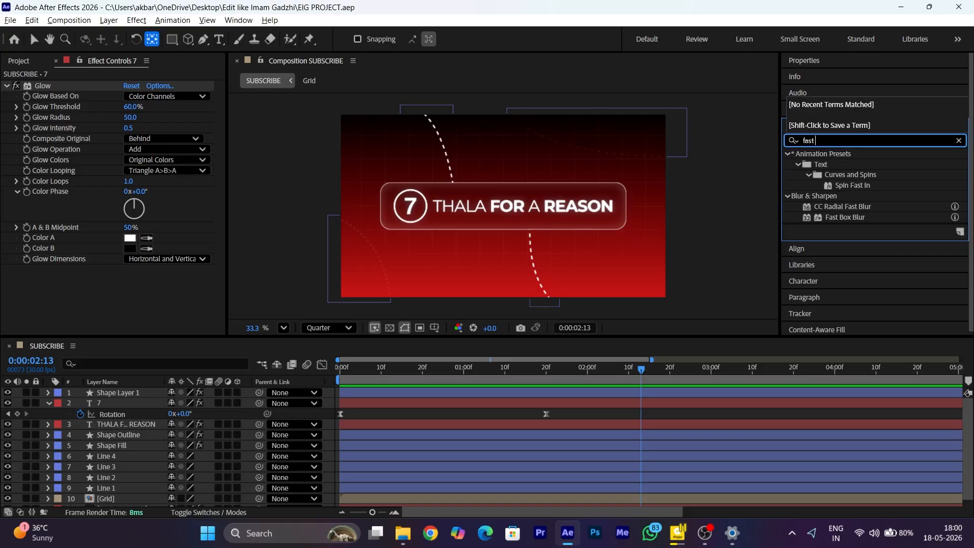
{"action": "left_click_drag", "start_coordinate": [855, 221], "coordinate": [112, 410]}
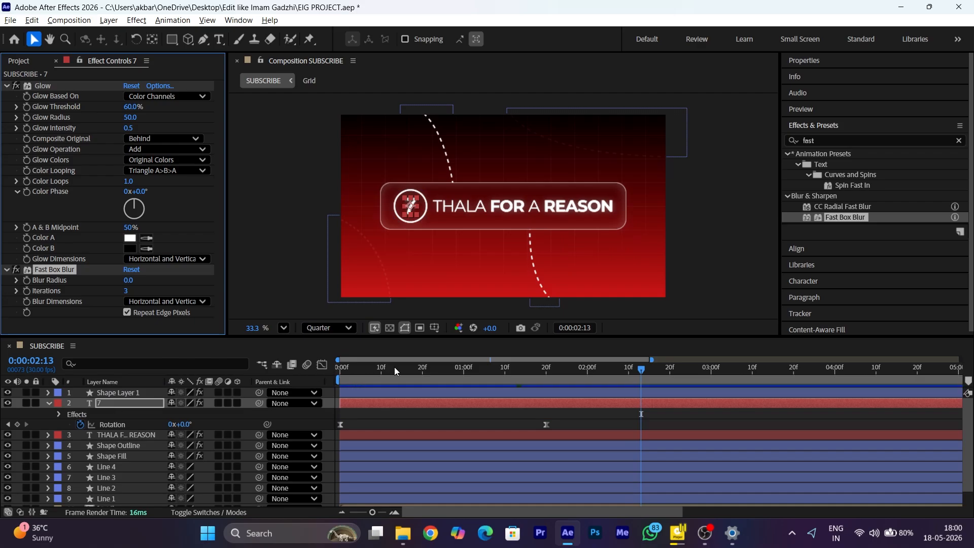
{"action": "left_click", "coordinate": [338, 367]}
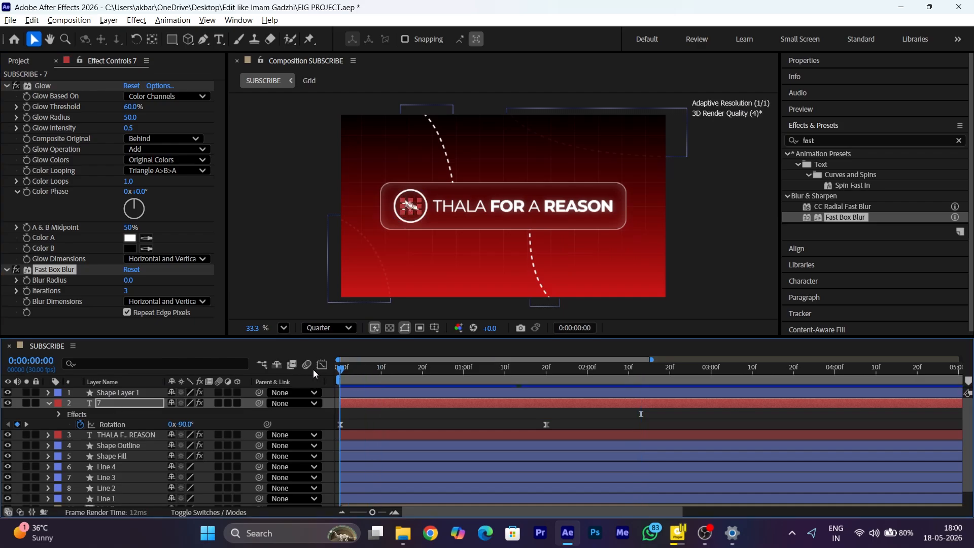
Keyframe the Fast Box Blur radius on the 7 layer from 5 at frame 0 to 0 at frame 10.
{"action": "left_click", "coordinate": [134, 281]}
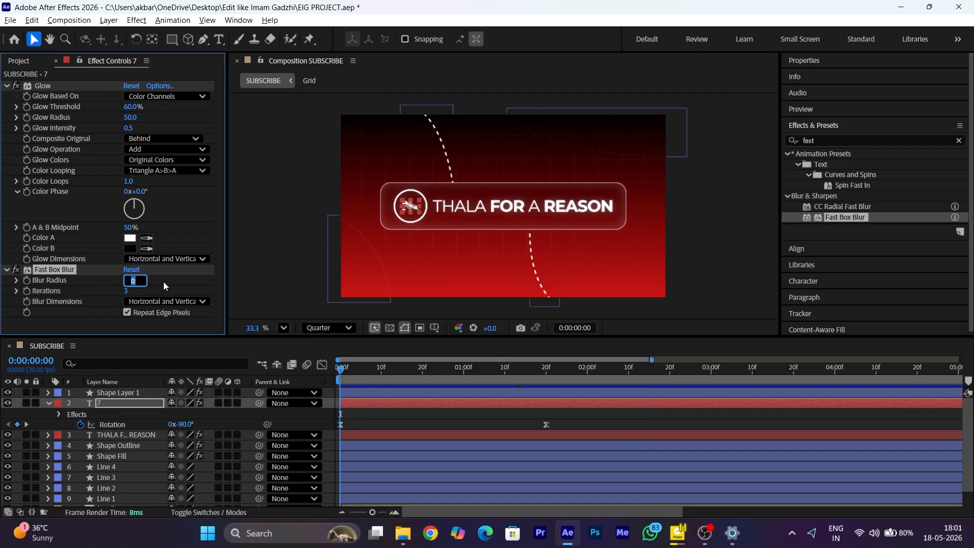
{"action": "key", "text": "Return"}
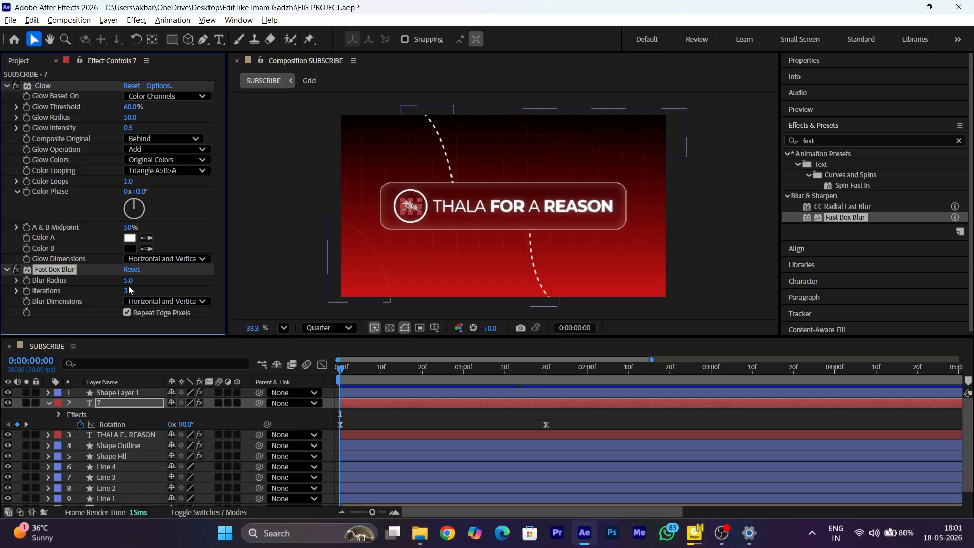
{"action": "left_click", "coordinate": [26, 280]}
{"action": "left_click_drag", "start_coordinate": [342, 371], "coordinate": [382, 371]}
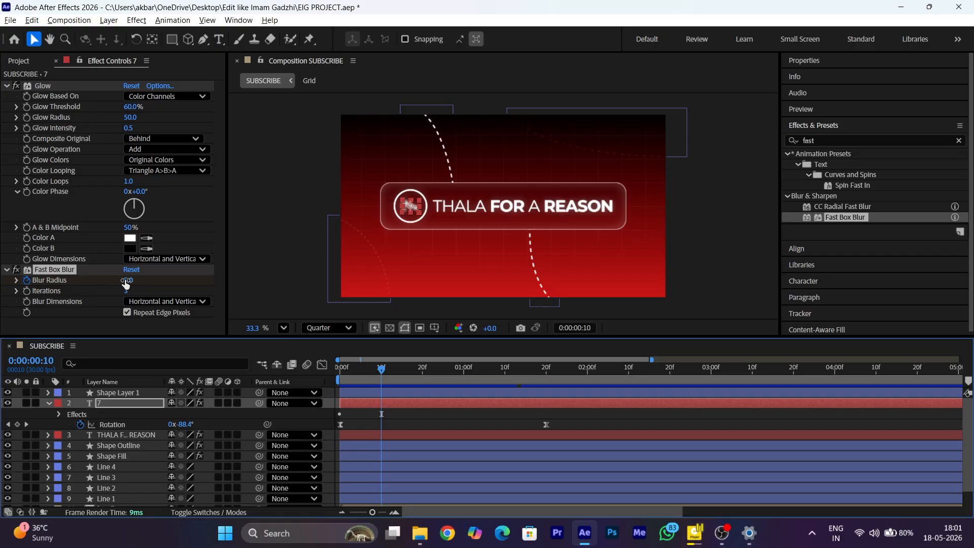
{"action": "left_click_drag", "start_coordinate": [129, 281], "coordinate": [50, 285]}
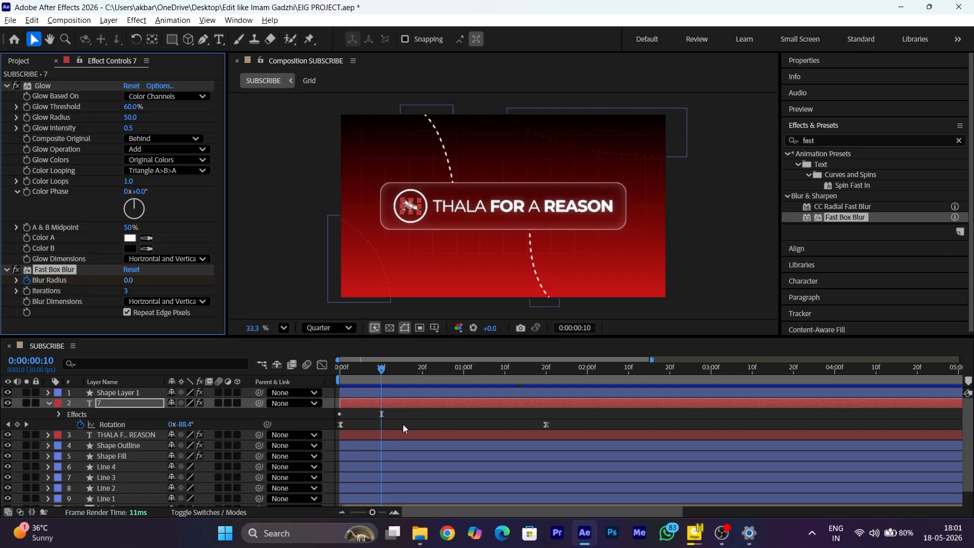
{"action": "key", "text": "u"}
Preview the blur and rotation animation of the 7 from the start of the composition.
{"action": "left_click_drag", "start_coordinate": [361, 363], "coordinate": [309, 371]}
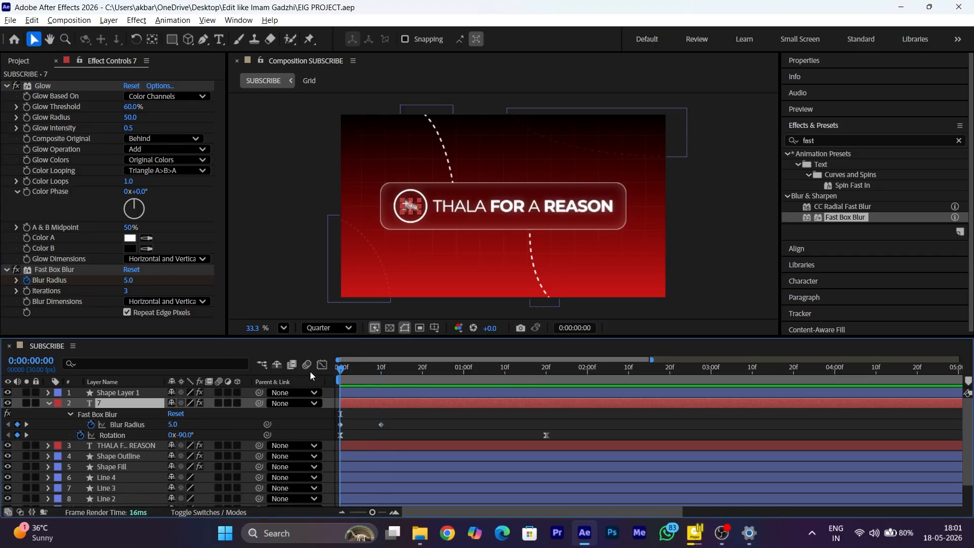
{"action": "key", "text": "space"}
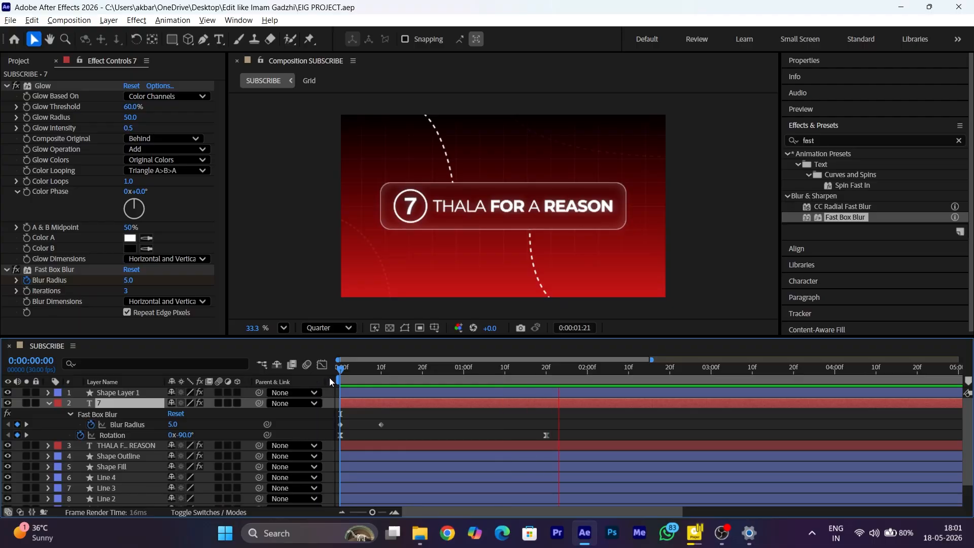
{"action": "key", "text": "space"}
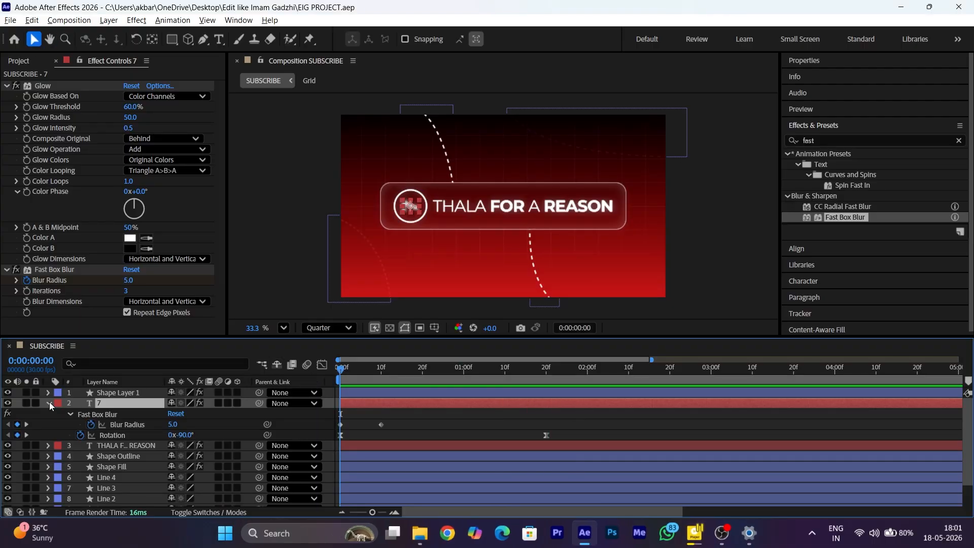
Collapse the 7 layer's properties and rename Shape Layer 1 as Ring.
{"action": "left_click", "coordinate": [49, 404]}
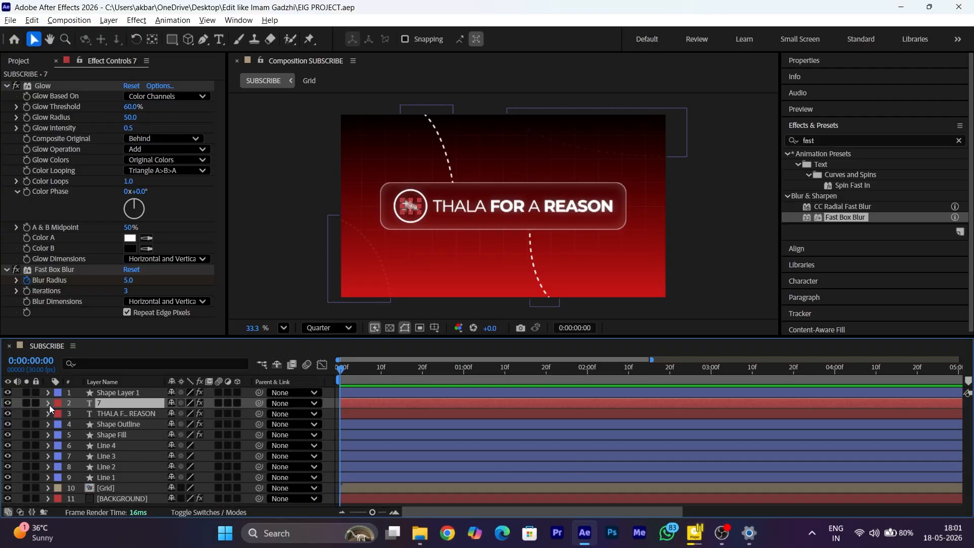
{"action": "right_click", "coordinate": [106, 391]}
{"action": "left_click", "coordinate": [145, 348]}
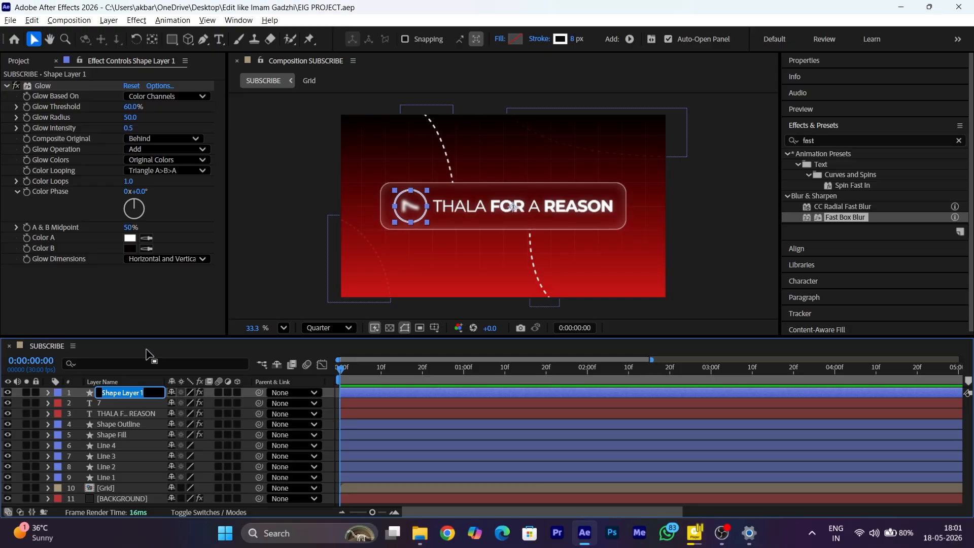
{"action": "key", "text": "Caps_Lock"}
{"action": "type", "text": "R"}
{"action": "key", "text": "Caps_Lock"}
{"action": "type", "text": "ing"}
{"action": "key", "text": "Return"}
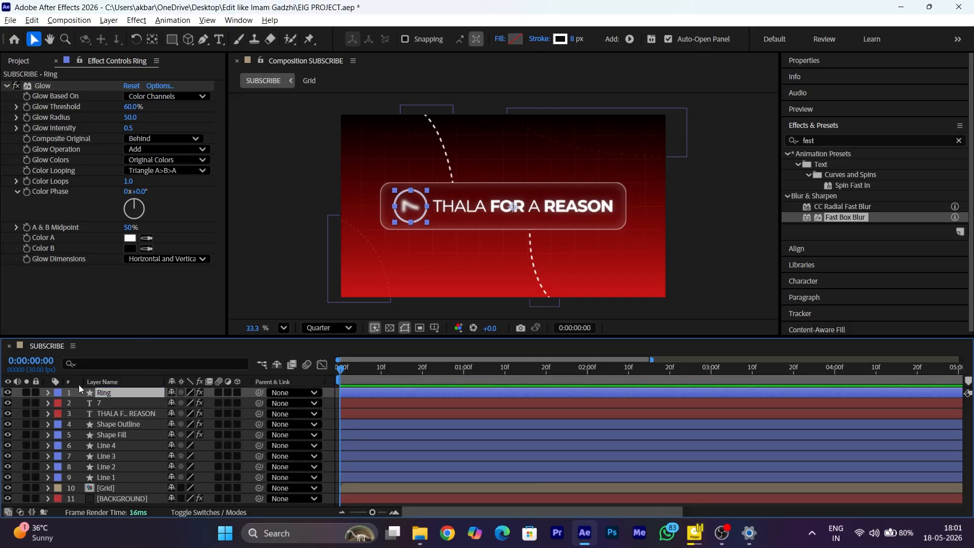
Add a Trim Paths operation to the Ring layer's contents.
{"action": "left_click", "coordinate": [48, 392]}
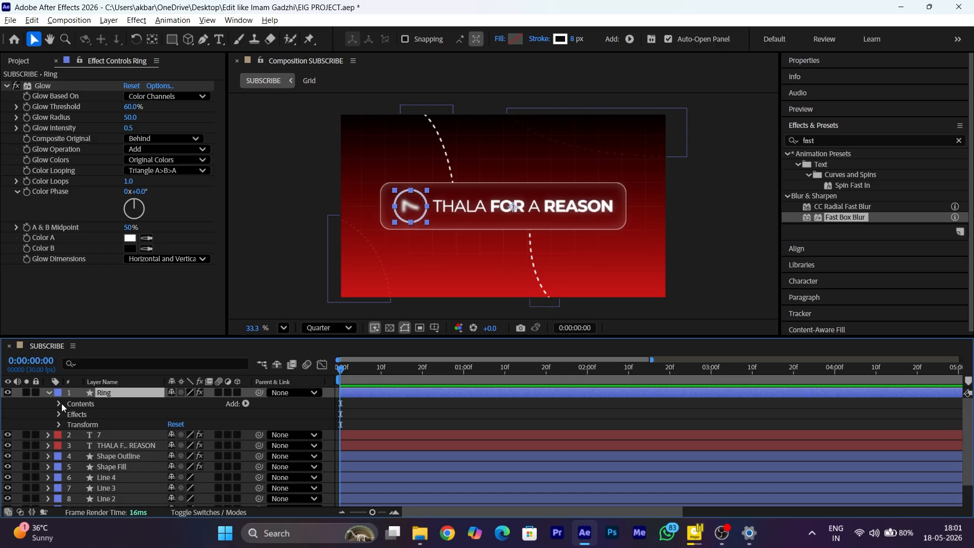
{"action": "left_click", "coordinate": [246, 403]}
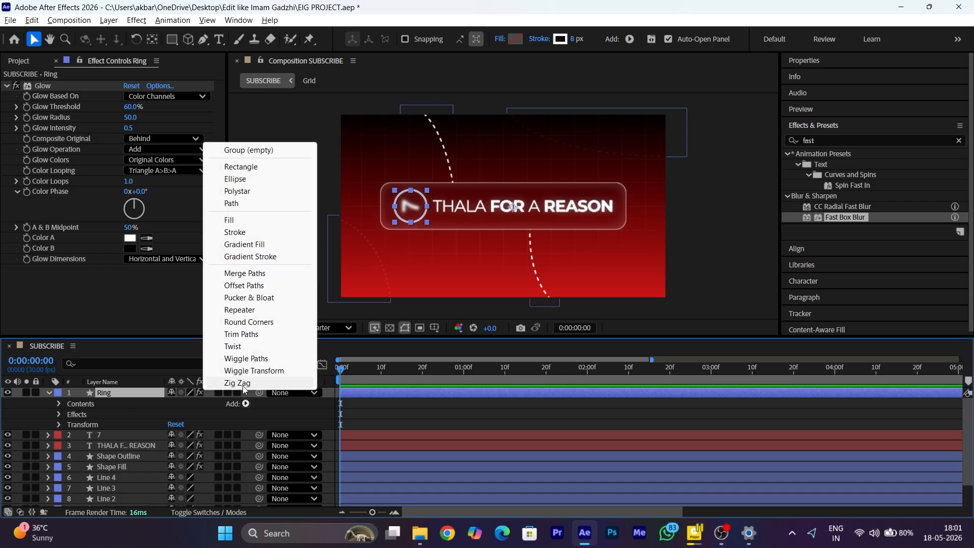
{"action": "left_click", "coordinate": [248, 334]}
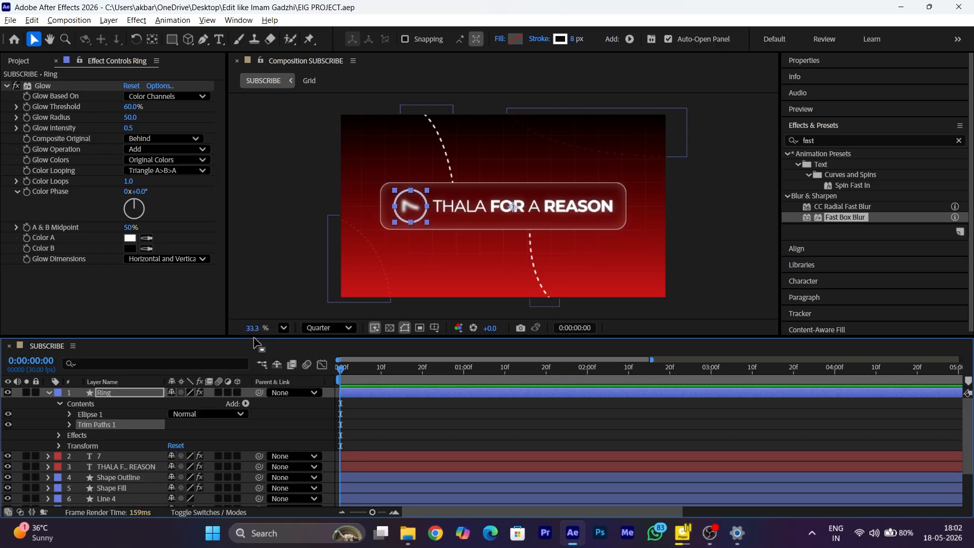
Set starting keyframes at frame 0 for the ring's Trim Paths, with Offset at -90° and End at 0%.
{"action": "left_click", "coordinate": [69, 424]}
{"action": "left_click", "coordinate": [90, 456]}
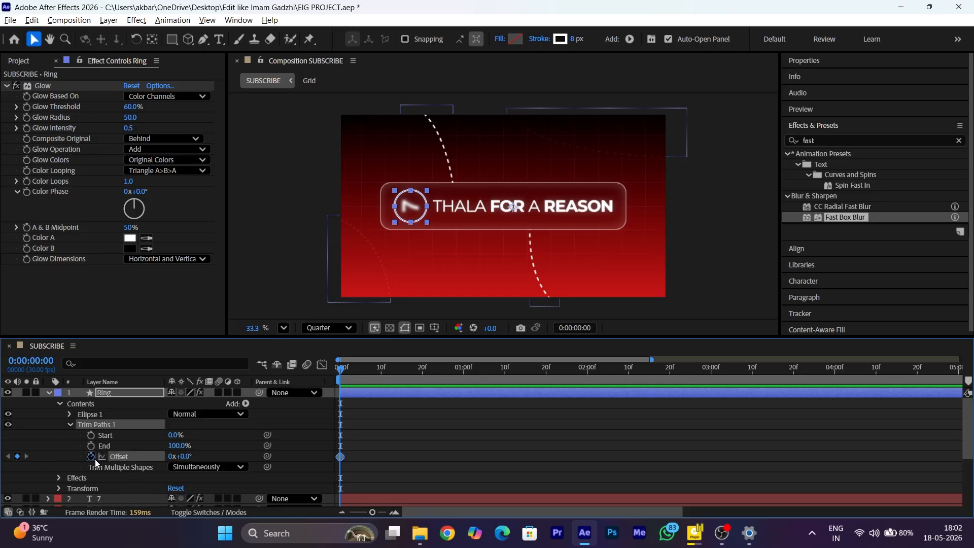
{"action": "left_click", "coordinate": [186, 456]}
{"action": "key", "text": "Return"}
{"action": "left_click_drag", "start_coordinate": [175, 447], "coordinate": [63, 458]}
{"action": "left_click", "coordinate": [91, 445]}
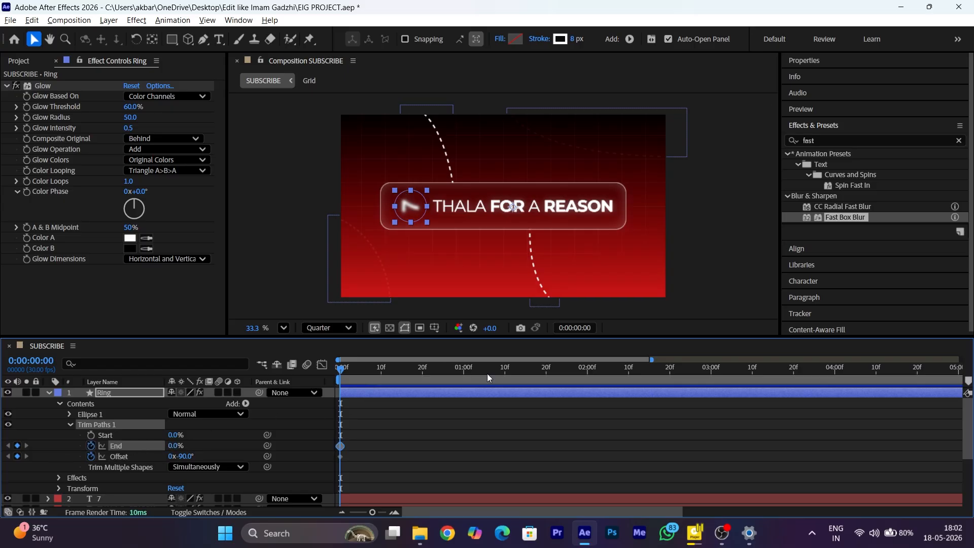
Keyframe the ring's Trim Paths at 0:00:01:20 with End at 100% and Offset at 0°.
{"action": "left_click", "coordinate": [546, 368]}
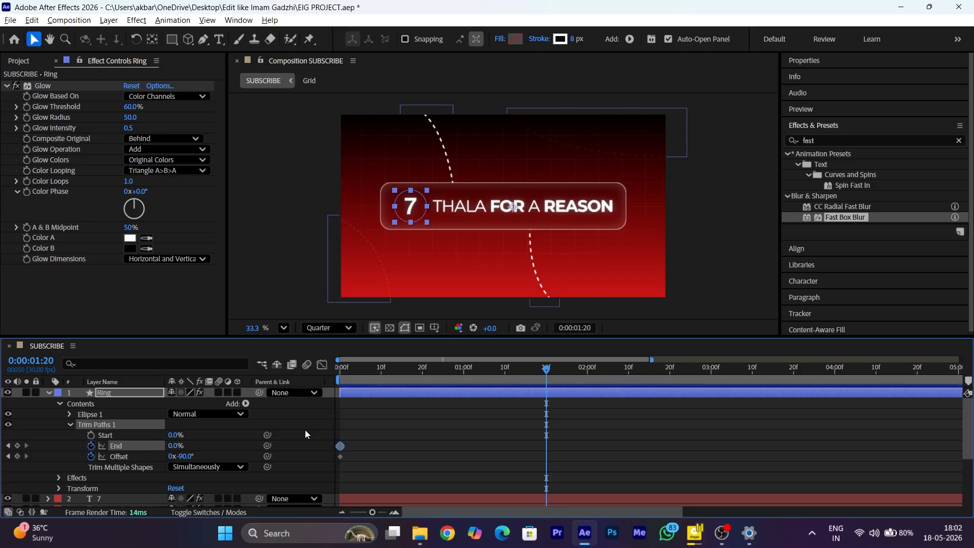
{"action": "left_click_drag", "start_coordinate": [174, 447], "coordinate": [284, 447]}
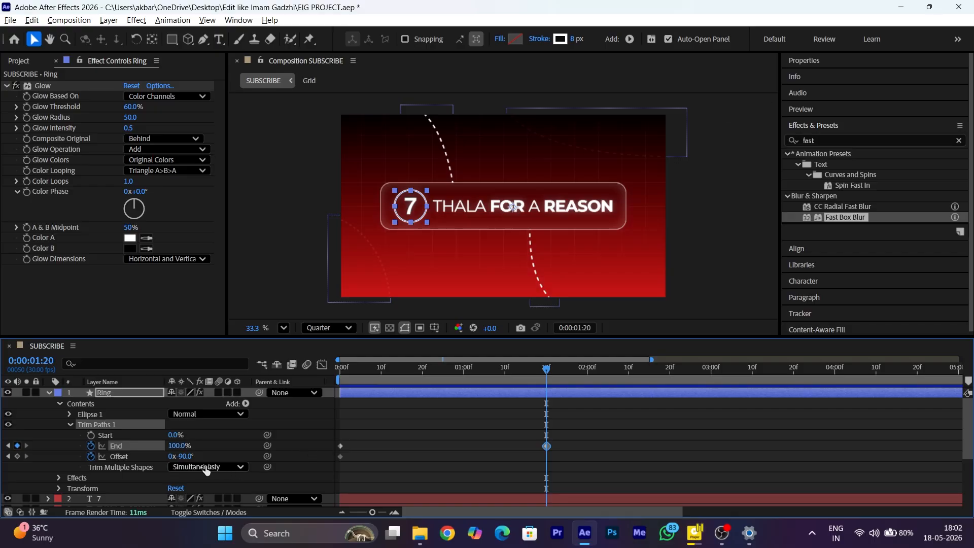
{"action": "left_click_drag", "start_coordinate": [186, 456], "coordinate": [202, 475]}
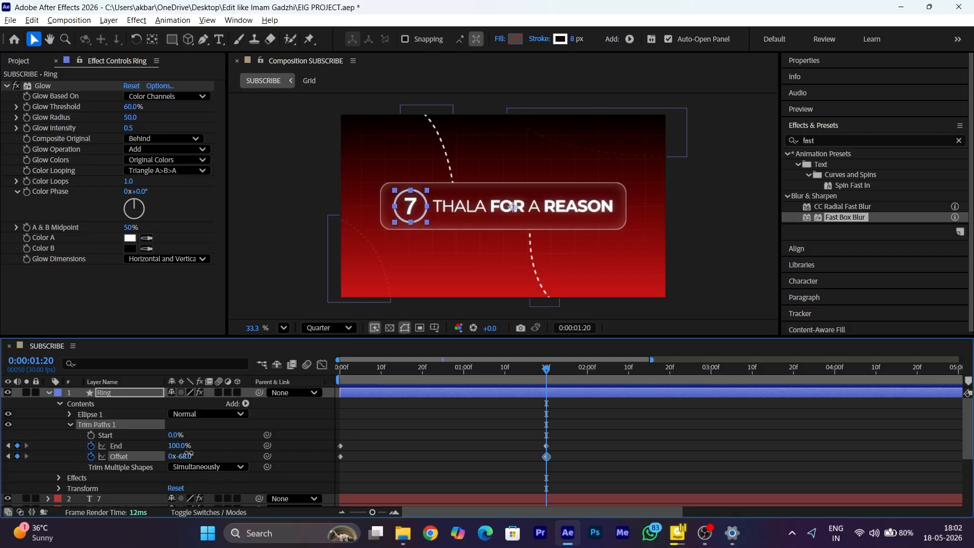
{"action": "left_click", "coordinate": [193, 455]}
{"action": "key", "text": "Return"}
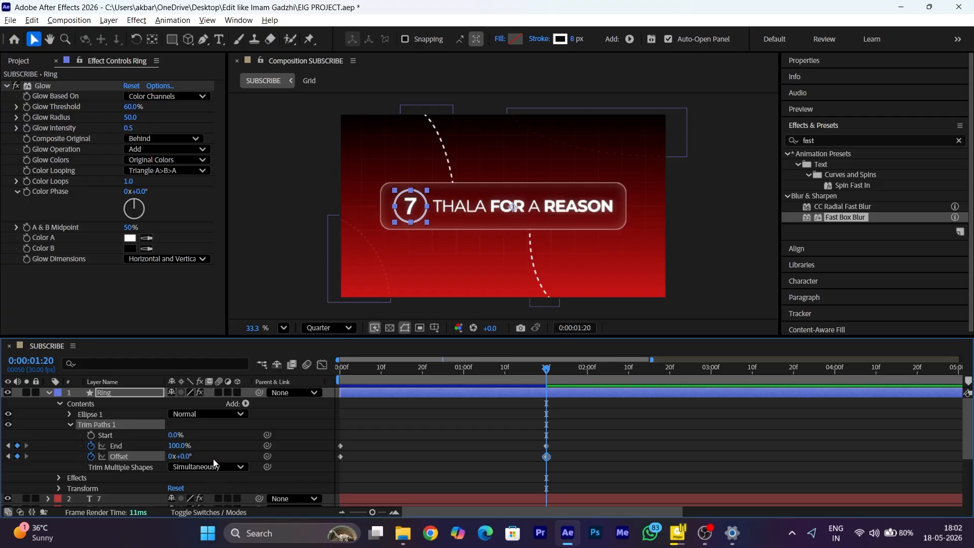
Apply Easy Ease to all End and Offset keyframes of the ring's Trim Paths.
{"action": "left_click", "coordinate": [583, 432]}
{"action": "left_click_drag", "start_coordinate": [583, 432], "coordinate": [335, 464]}
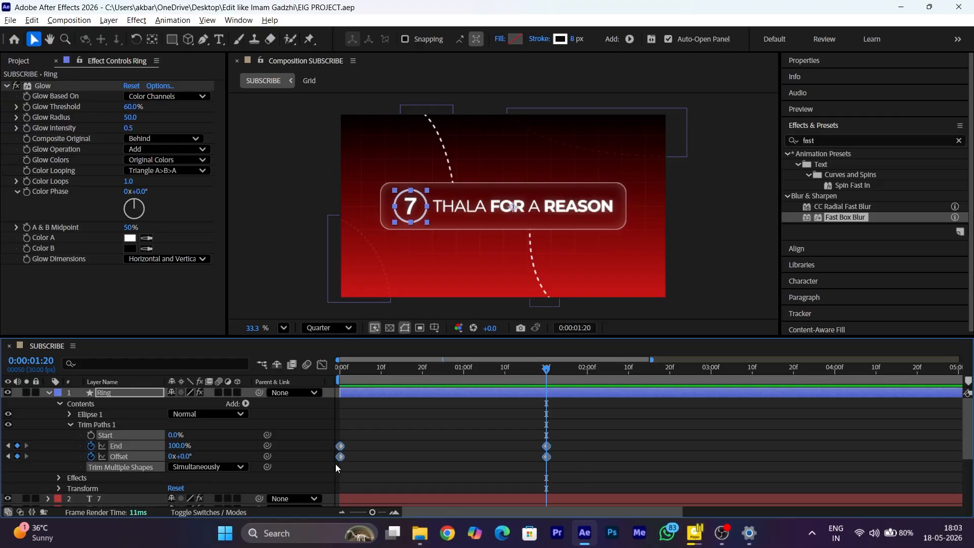
{"action": "right_click", "coordinate": [339, 456]}
{"action": "mouse_move", "coordinate": [367, 452]}
{"action": "left_click", "coordinate": [533, 329]}
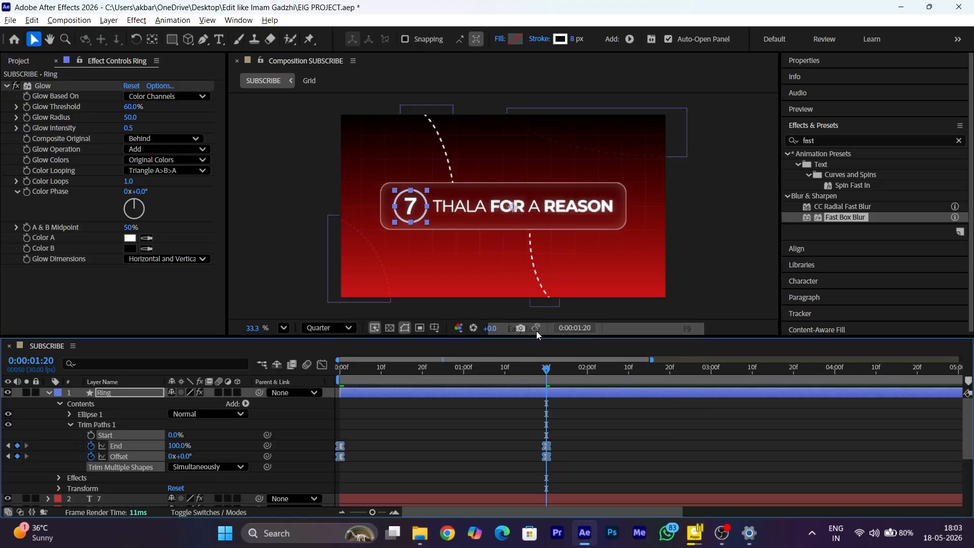
Reshape the End and Offset speed curves into a sharp peak midway between the keyframes, and save the project.
{"action": "left_click", "coordinate": [325, 368]}
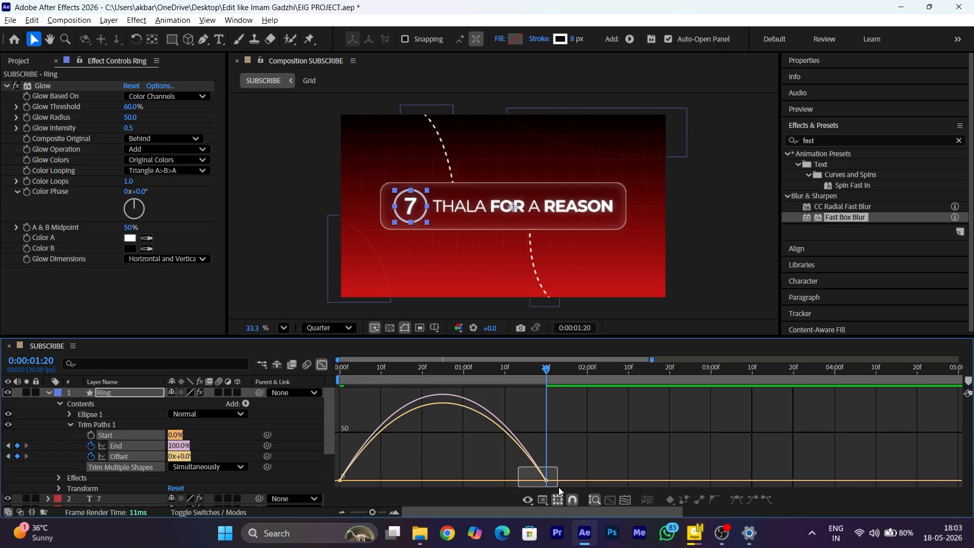
{"action": "left_click_drag", "start_coordinate": [558, 487], "coordinate": [436, 478]}
{"action": "left_click", "coordinate": [340, 478]}
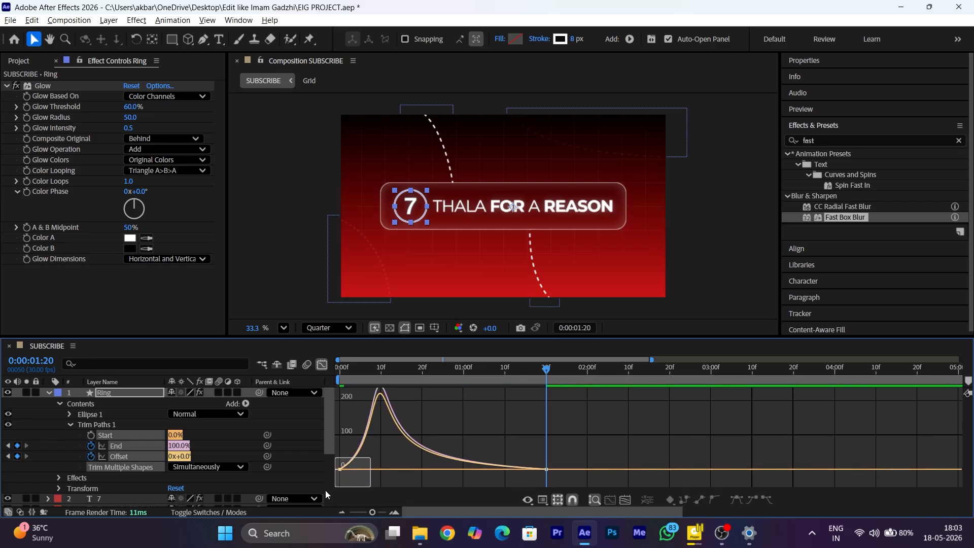
{"action": "left_click_drag", "start_coordinate": [373, 477], "coordinate": [459, 477]}
{"action": "key", "text": "ctrl+s"}
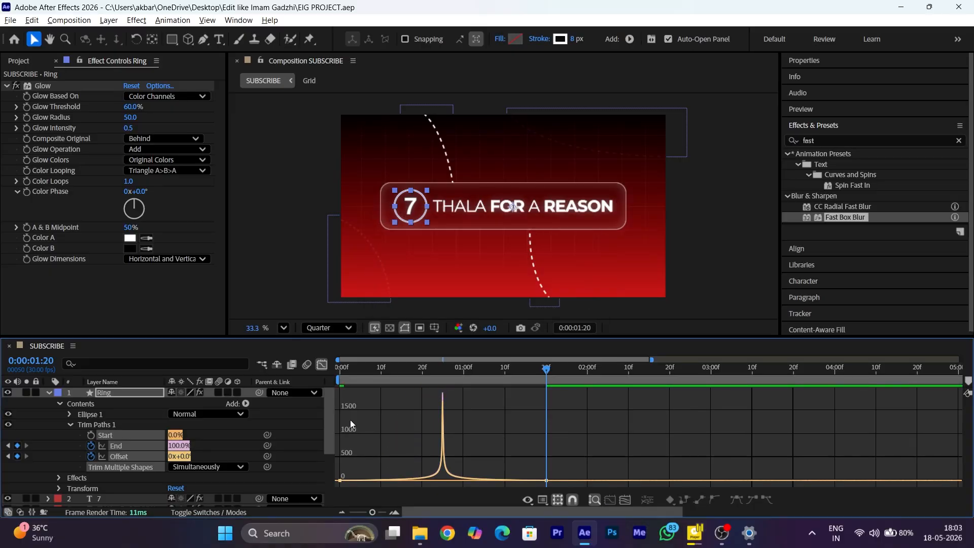
{"action": "left_click", "coordinate": [322, 364]}
Preview the ring's draw-on animation from the start and collapse the Ring layer's properties.
{"action": "key", "text": "Home"}
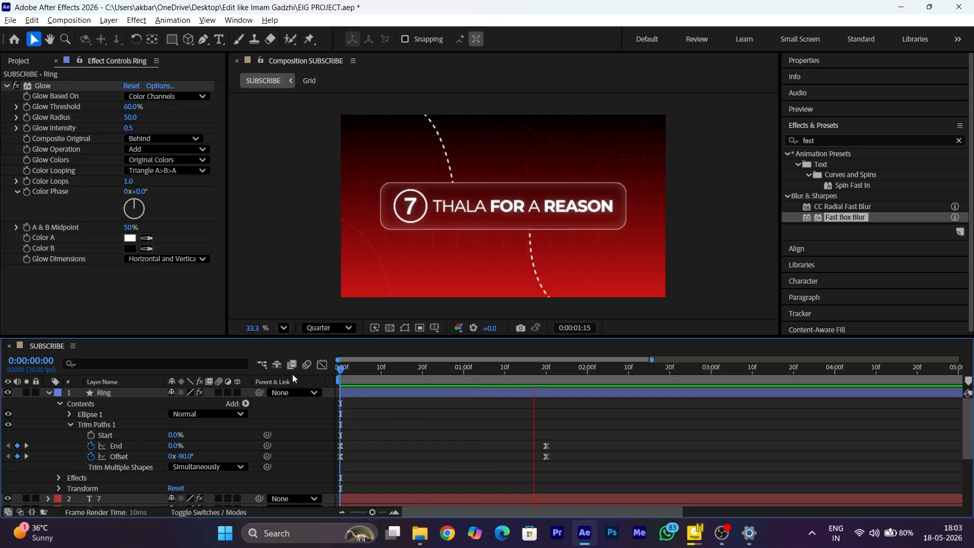
{"action": "key", "text": "space"}
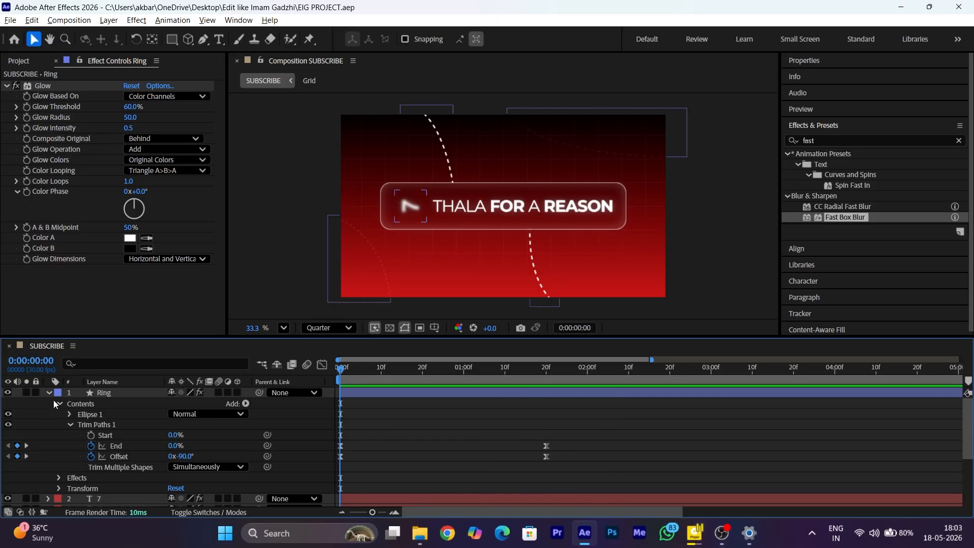
{"action": "left_click", "coordinate": [49, 392]}
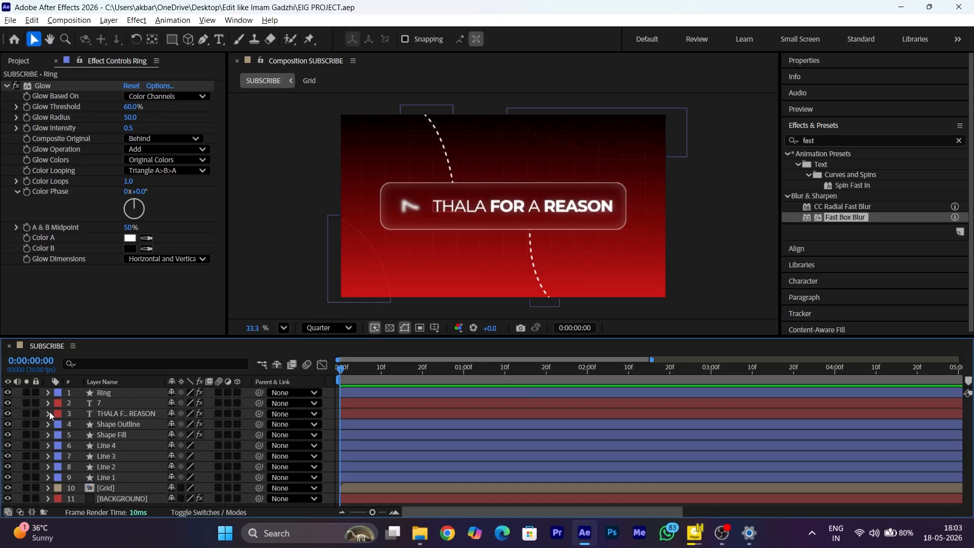
Add a text animator with Opacity, Scale, Rotation and Blur to the THALA FOR A REASON layer.
{"action": "left_click", "coordinate": [49, 413]}
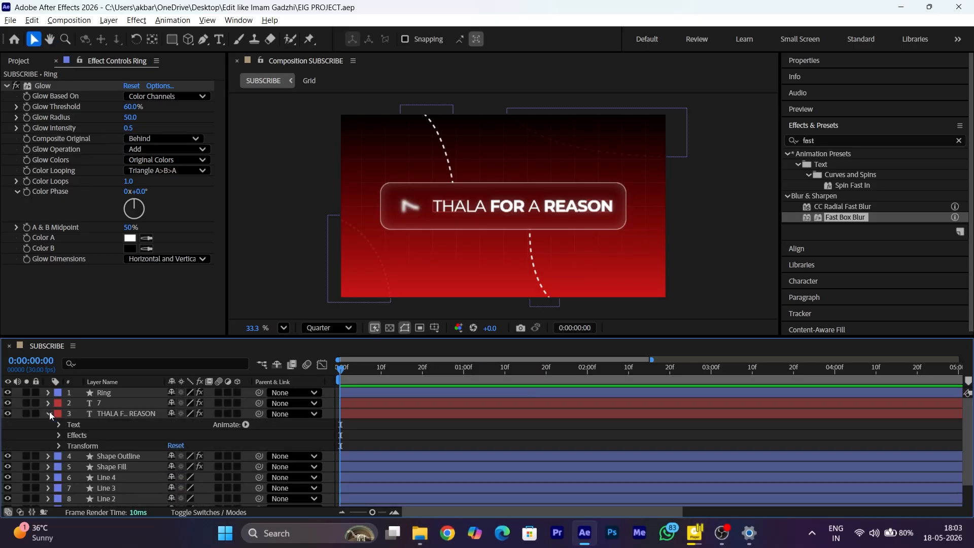
{"action": "left_click", "coordinate": [245, 424]}
{"action": "left_click", "coordinate": [293, 258]}
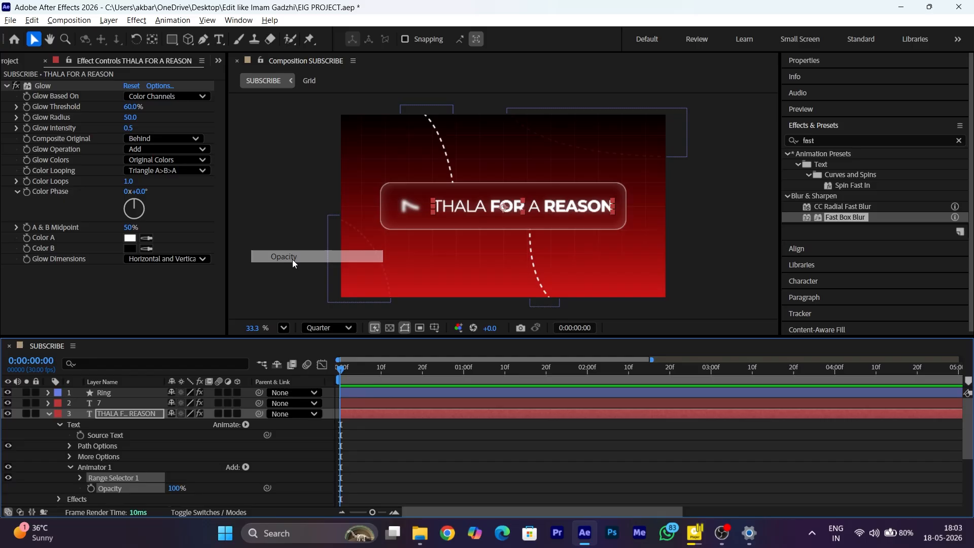
{"action": "left_click", "coordinate": [246, 424]}
{"action": "left_click", "coordinate": [280, 220]}
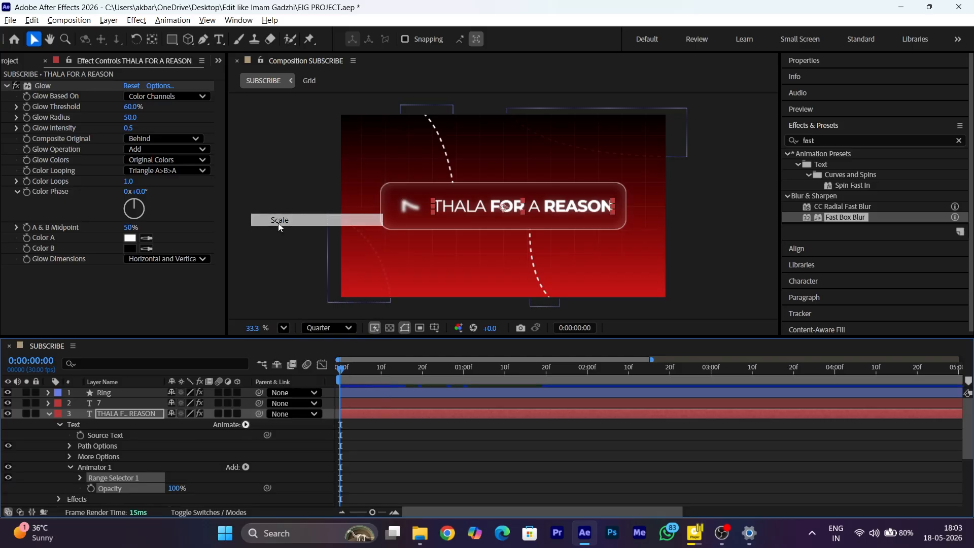
{"action": "left_click", "coordinate": [246, 424]}
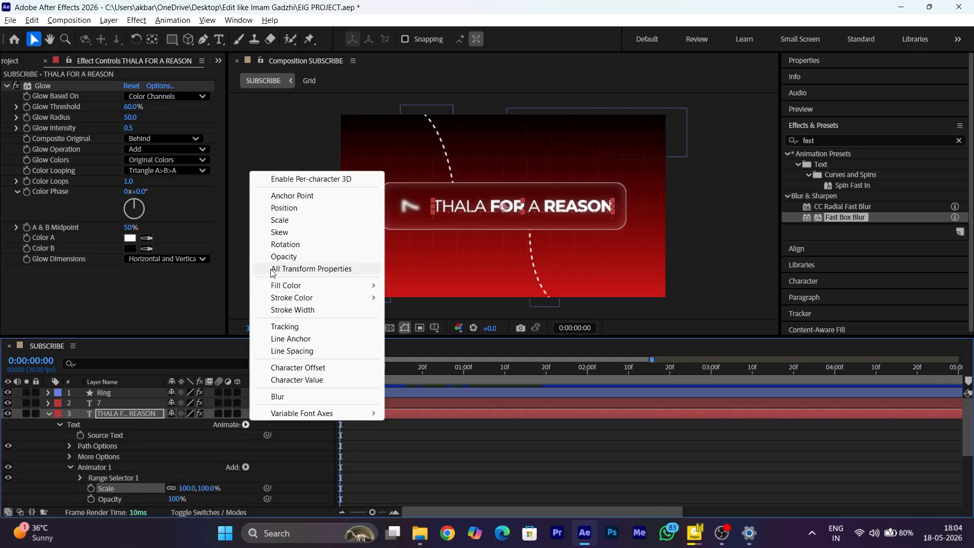
{"action": "left_click", "coordinate": [284, 244]}
{"action": "left_click", "coordinate": [245, 425]}
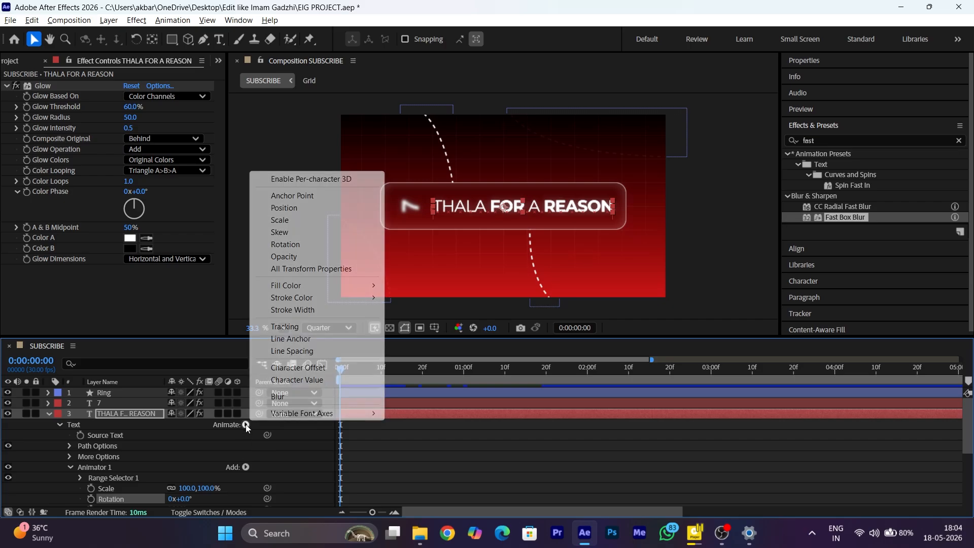
{"action": "left_click", "coordinate": [276, 397]}
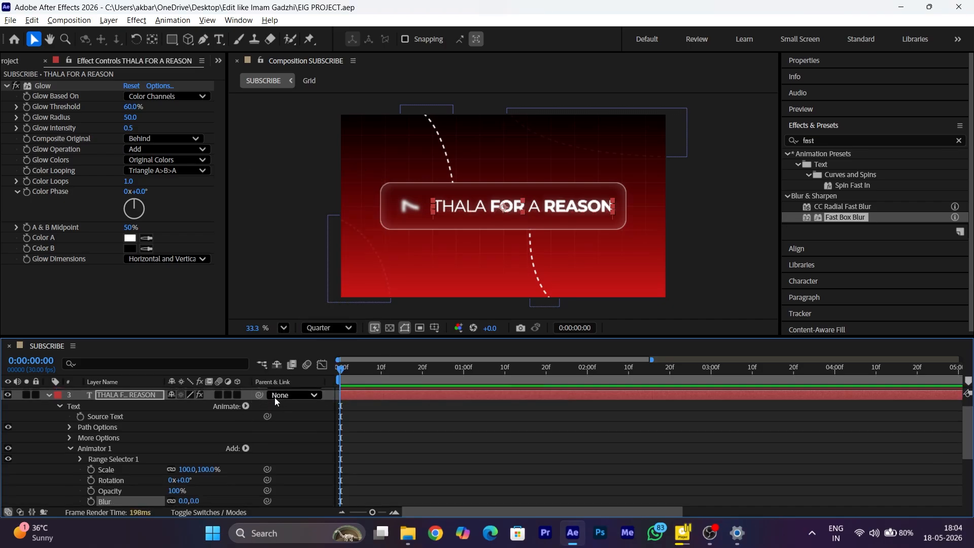
Set the text animator's Scale to 70% and its Rotation to 10° on the THALA FOR A REASON layer.
{"action": "scroll", "coordinate": [314, 444], "scroll_direction": "down", "scroll_amount": 3}
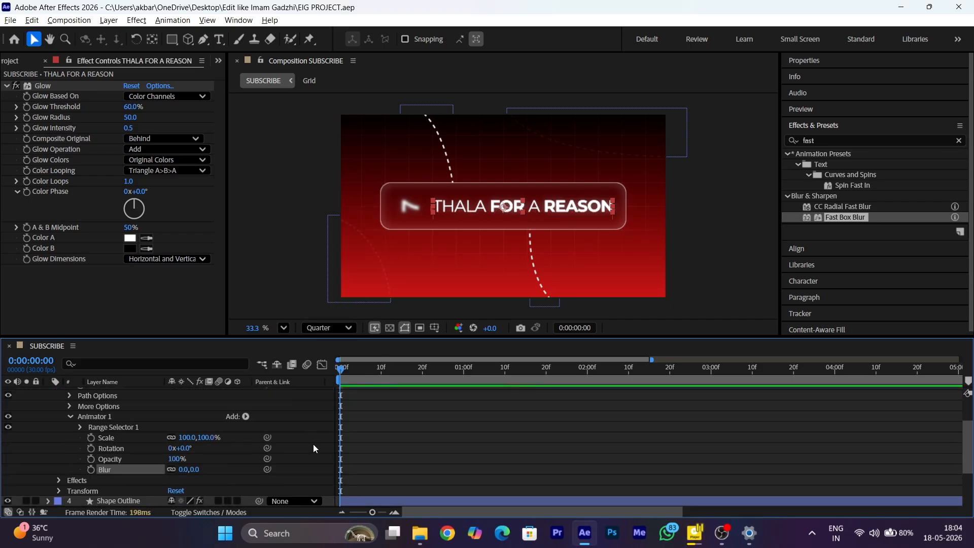
{"action": "left_click", "coordinate": [186, 437]}
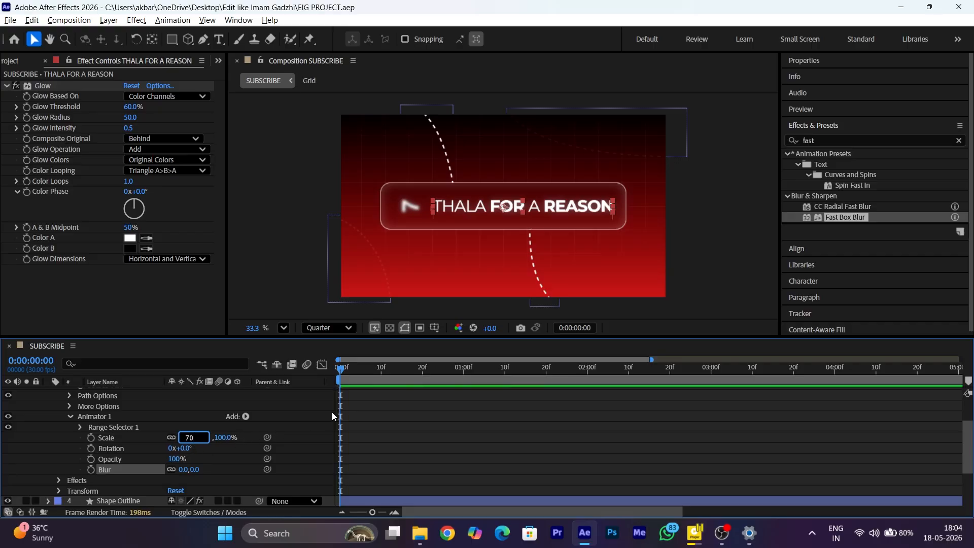
{"action": "type", "text": "70"}
{"action": "key", "text": "Return"}
{"action": "left_click", "coordinate": [184, 448]}
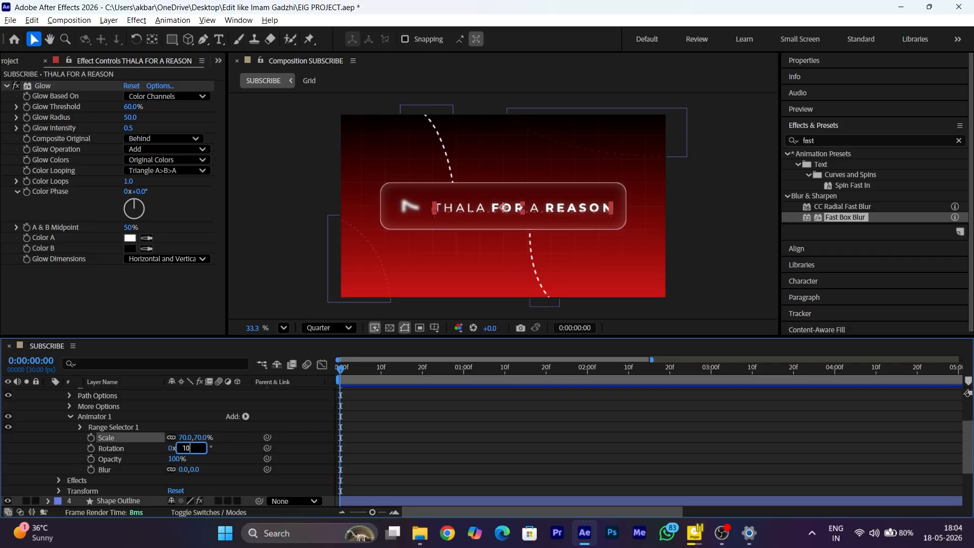
{"action": "type", "text": "10"}
{"action": "key", "text": "Return"}
Set the text animator's Opacity to 0% and its Blur to 15.
{"action": "left_click", "coordinate": [175, 459]}
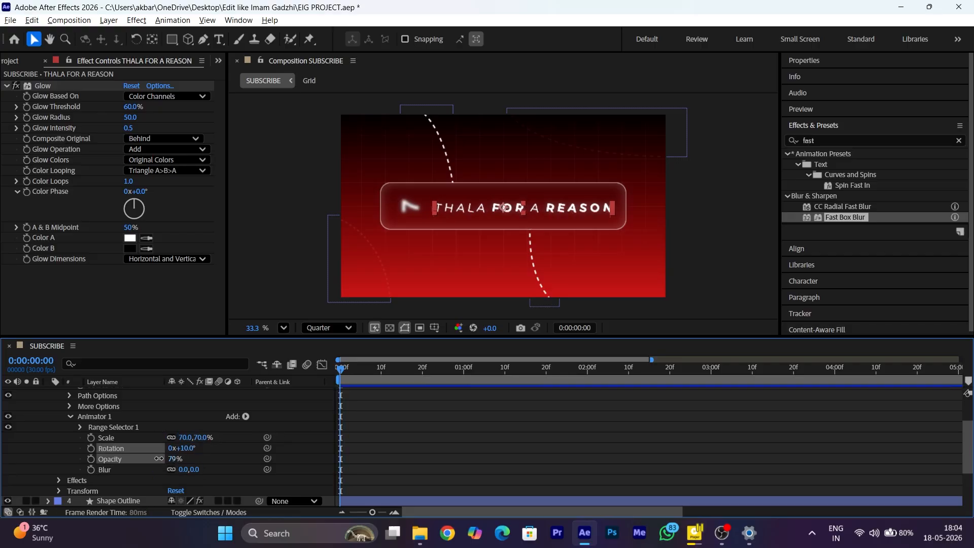
{"action": "type", "text": "0"}
{"action": "key", "text": "Return"}
{"action": "left_click", "coordinate": [189, 470]}
{"action": "type", "text": "15"}
{"action": "key", "text": "Return"}
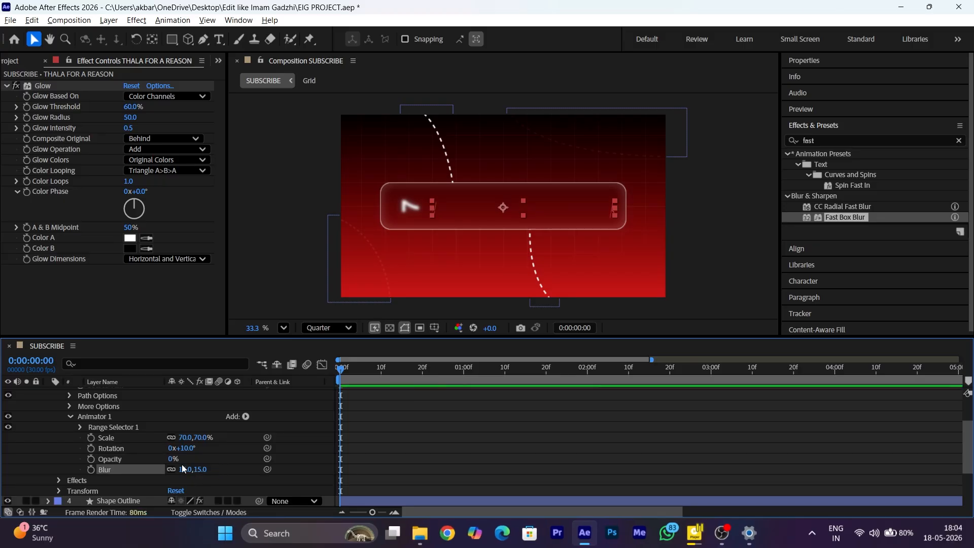
Keyframe Range Selector 1 at the first frame with Start at 0% and Offset at -100%.
{"action": "left_click", "coordinate": [79, 427]}
{"action": "left_click", "coordinate": [102, 437]}
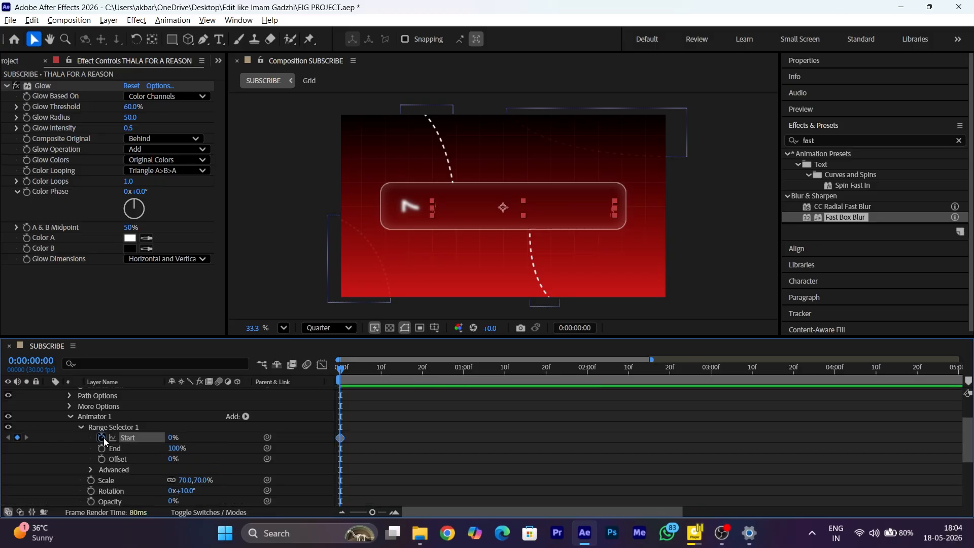
{"action": "left_click", "coordinate": [104, 459]}
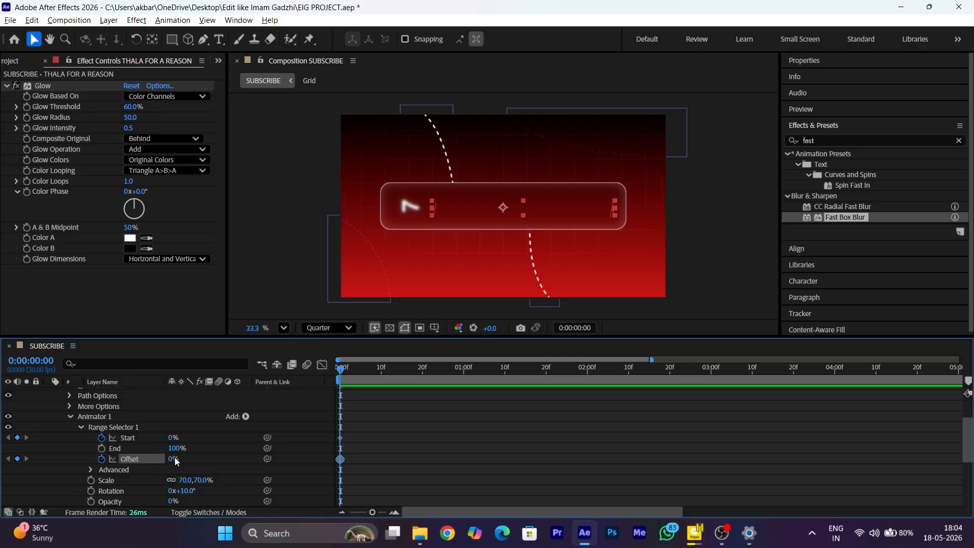
{"action": "left_click_drag", "start_coordinate": [168, 458], "coordinate": [67, 461]}
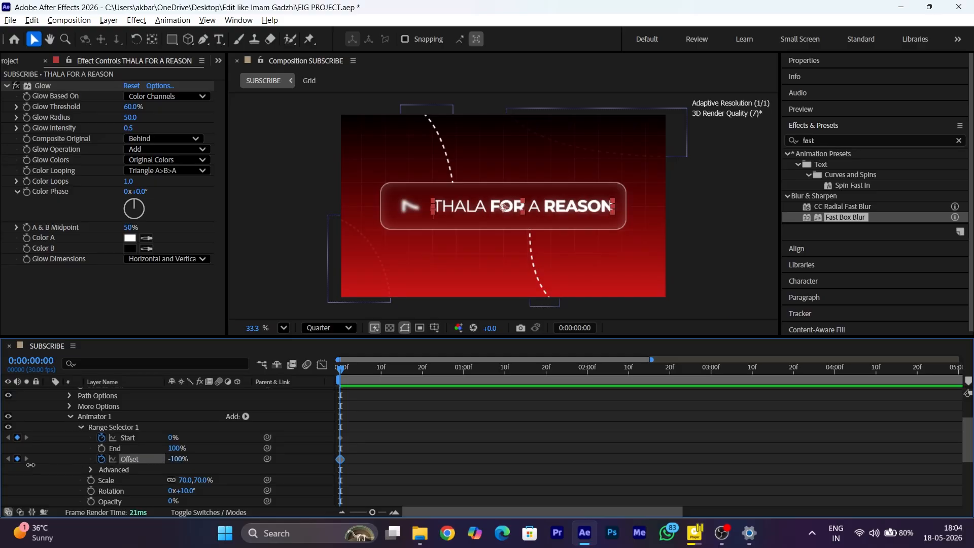
Keyframe the range selector's Start at 100% and Offset at 0% at the 2-second mark.
{"action": "left_click", "coordinate": [587, 371]}
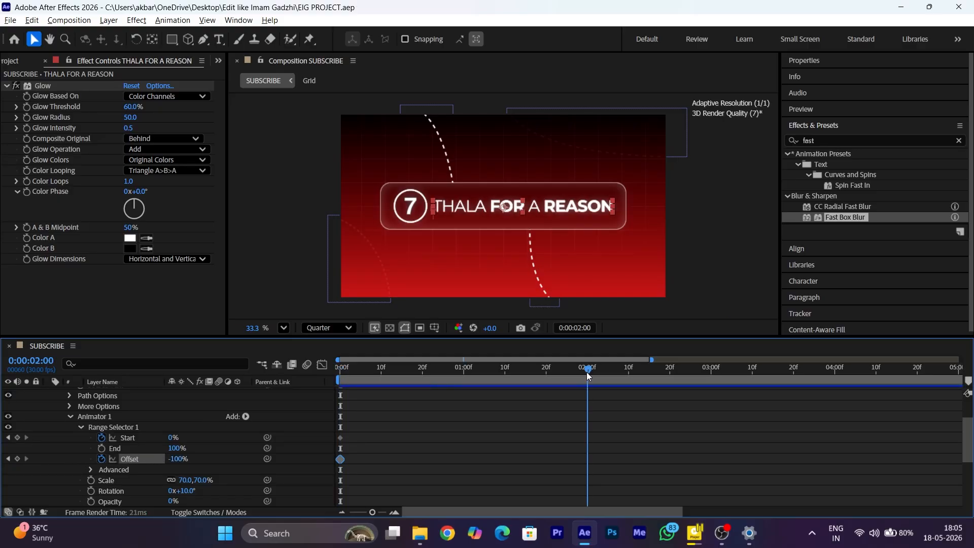
{"action": "left_click_drag", "start_coordinate": [171, 437], "coordinate": [213, 438]}
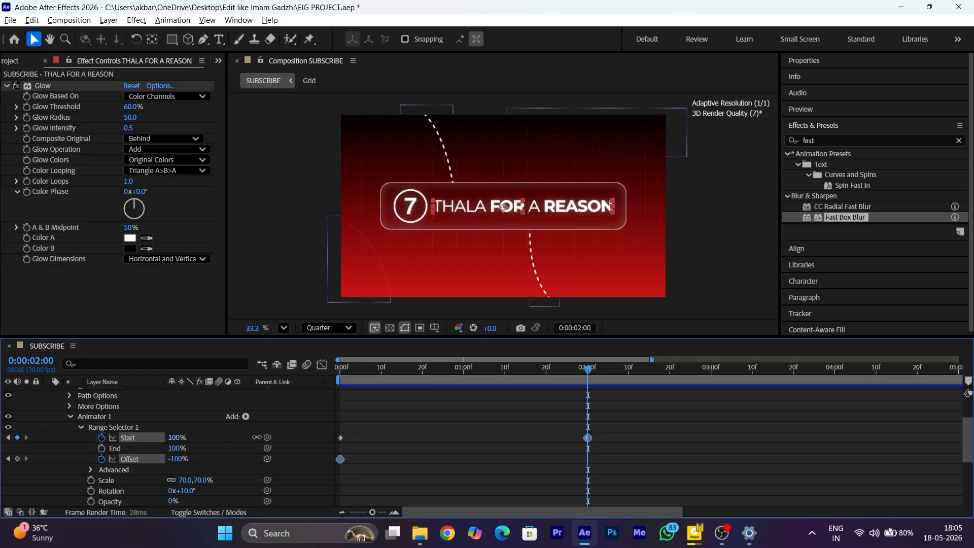
{"action": "left_click_drag", "start_coordinate": [456, 434], "coordinate": [454, 435]}
{"action": "mouse_move", "coordinate": [175, 459]}
{"action": "left_mouse_down"}
{"action": "mouse_move", "coordinate": [130, 462]}
{"action": "mouse_move", "coordinate": [172, 459]}
{"action": "left_mouse_up"}
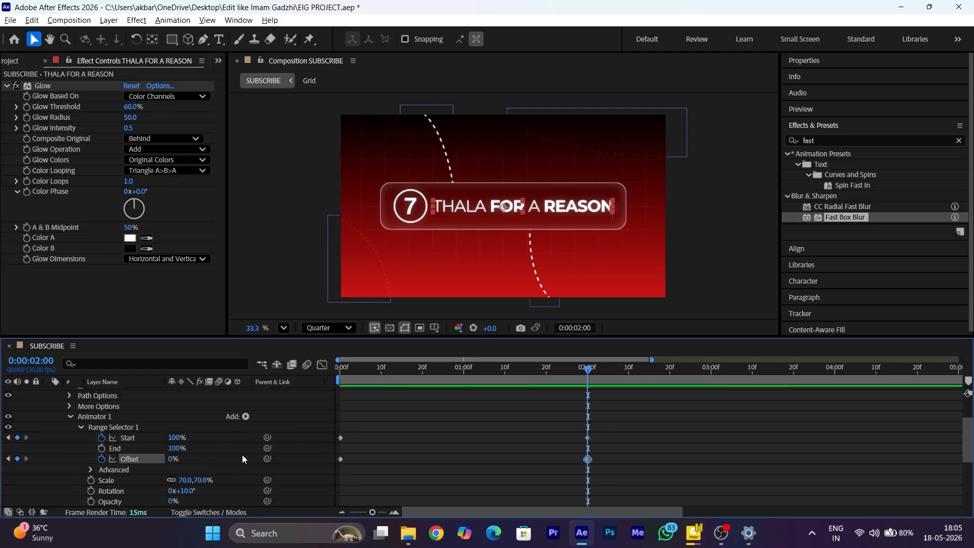
In the range selector's advanced options, base it on Characters Excluding Spaces and set the Shape to Ramp Up.
{"action": "left_click", "coordinate": [90, 469]}
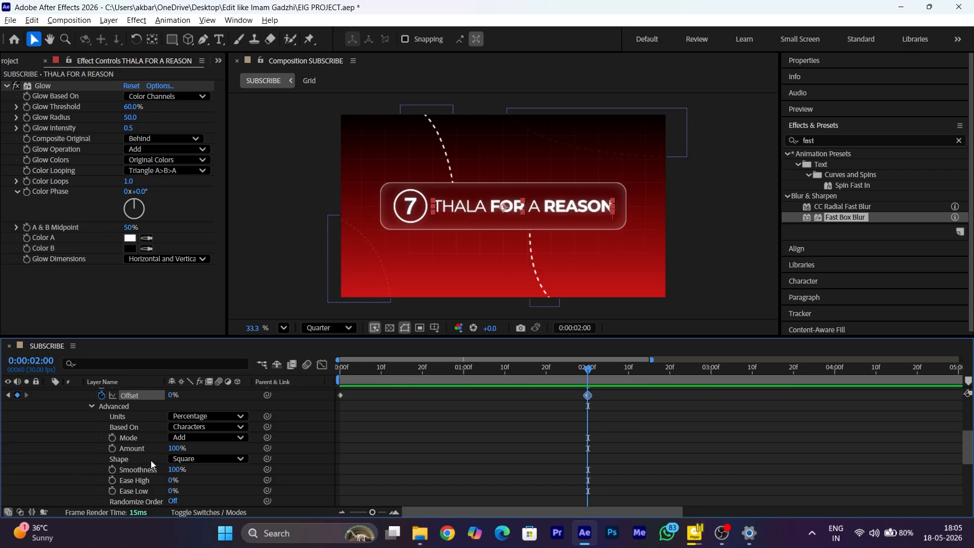
{"action": "left_click", "coordinate": [190, 428]}
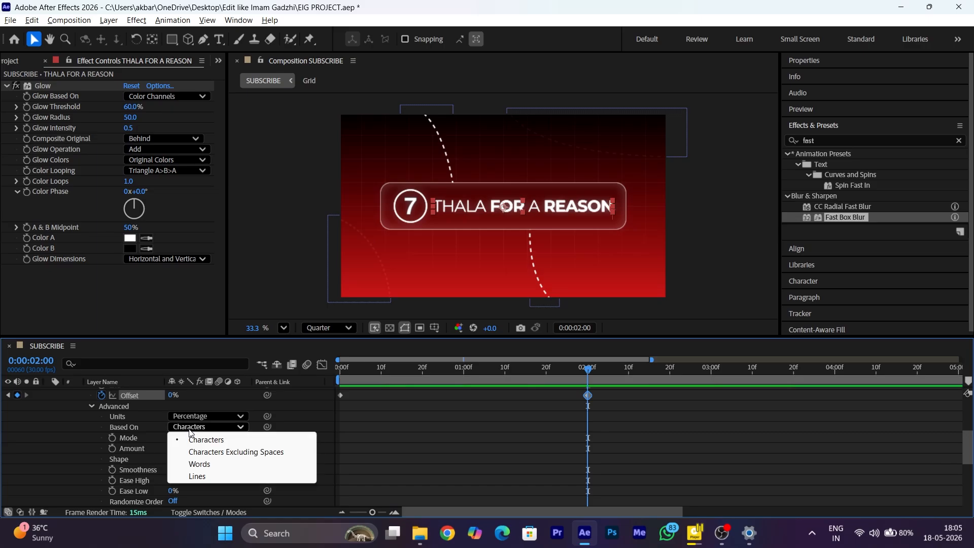
{"action": "left_click", "coordinate": [203, 450]}
{"action": "left_click", "coordinate": [204, 459]}
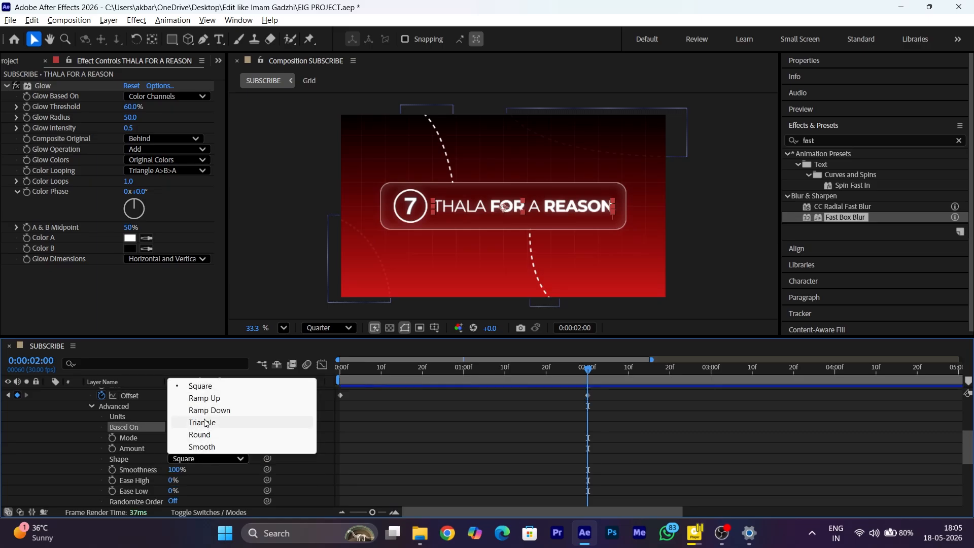
{"action": "left_click", "coordinate": [212, 399]}
Apply Easy Ease to all Start and Offset keyframes of the range selector.
{"action": "scroll", "coordinate": [519, 450], "scroll_direction": "up", "scroll_amount": 5}
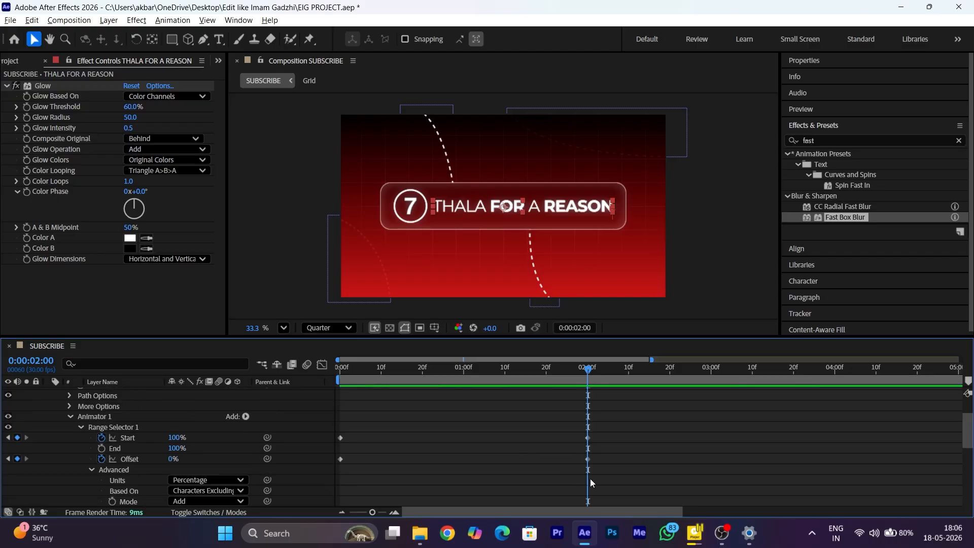
{"action": "left_click_drag", "start_coordinate": [626, 475], "coordinate": [337, 407]}
{"action": "right_click", "coordinate": [341, 436]}
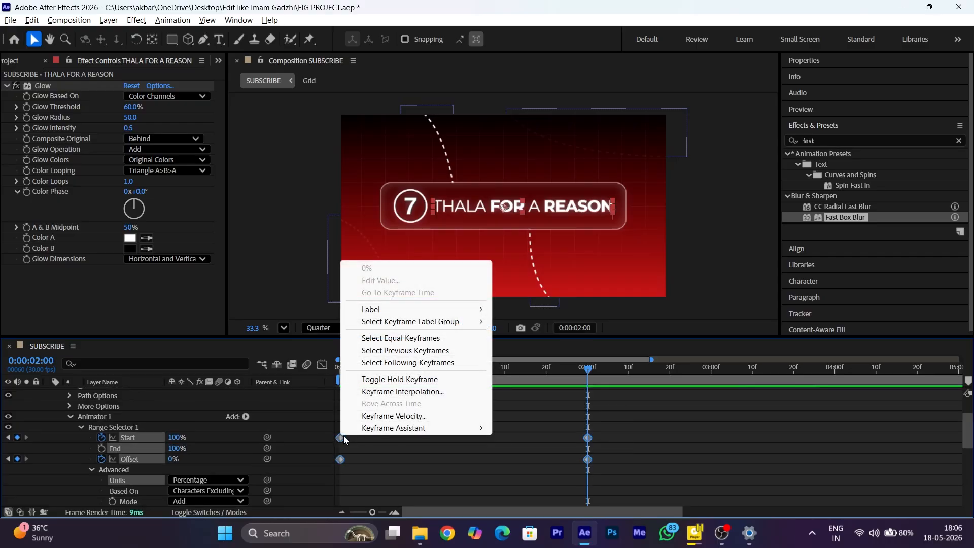
{"action": "mouse_move", "coordinate": [394, 429]}
{"action": "left_click", "coordinate": [540, 307]}
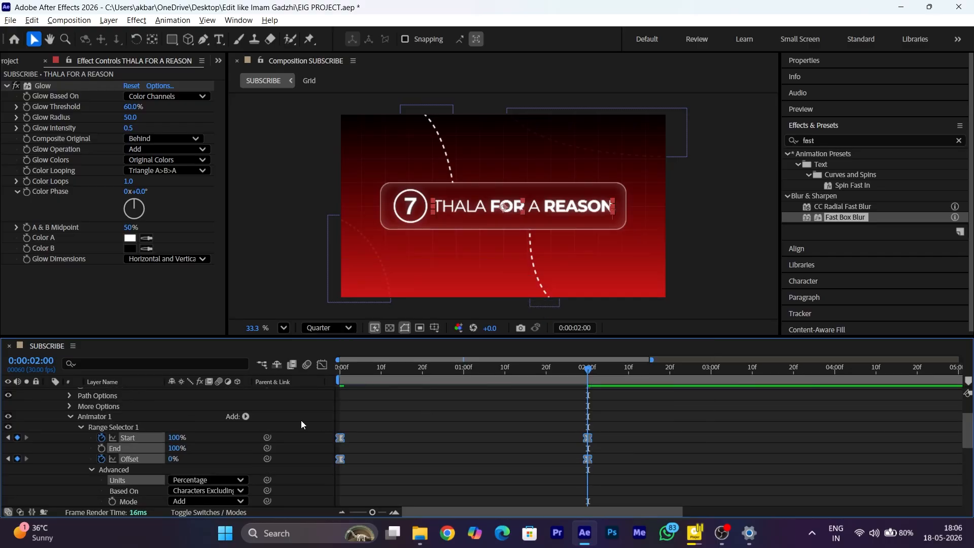
Reshape the Start and Offset speed curves to build up slowly and peak late, at about 1:13.
{"action": "left_click", "coordinate": [322, 365]}
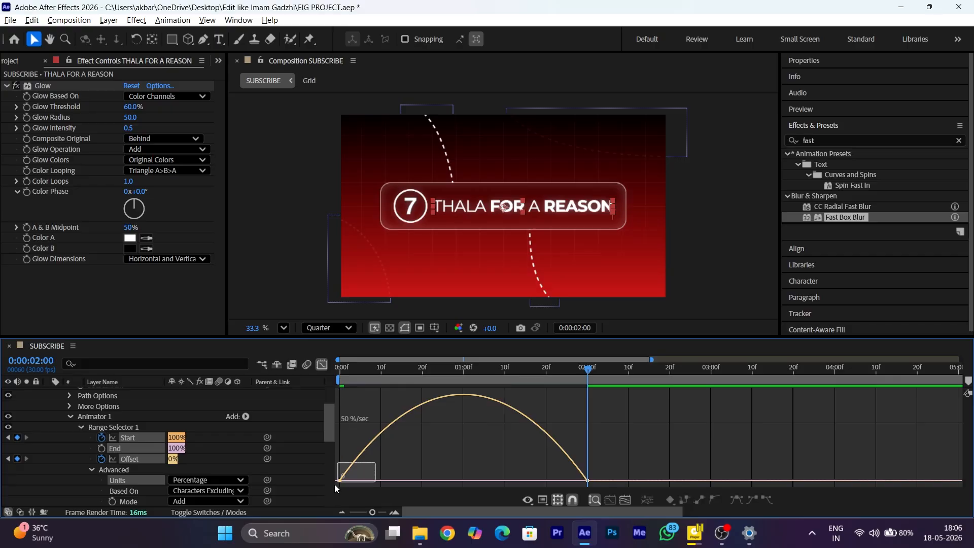
{"action": "left_click_drag", "start_coordinate": [334, 485], "coordinate": [434, 479]}
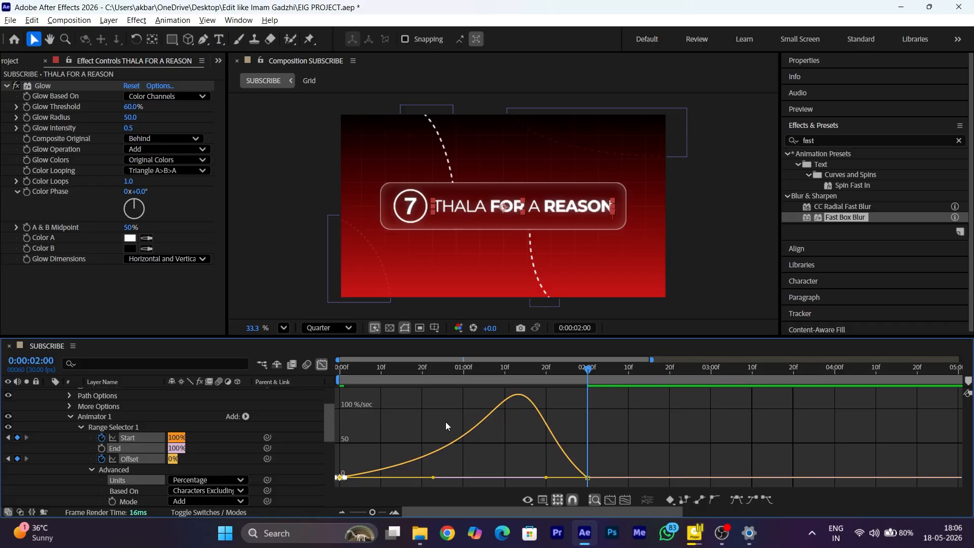
{"action": "left_click", "coordinate": [321, 365]}
{"action": "left_click", "coordinate": [401, 428]}
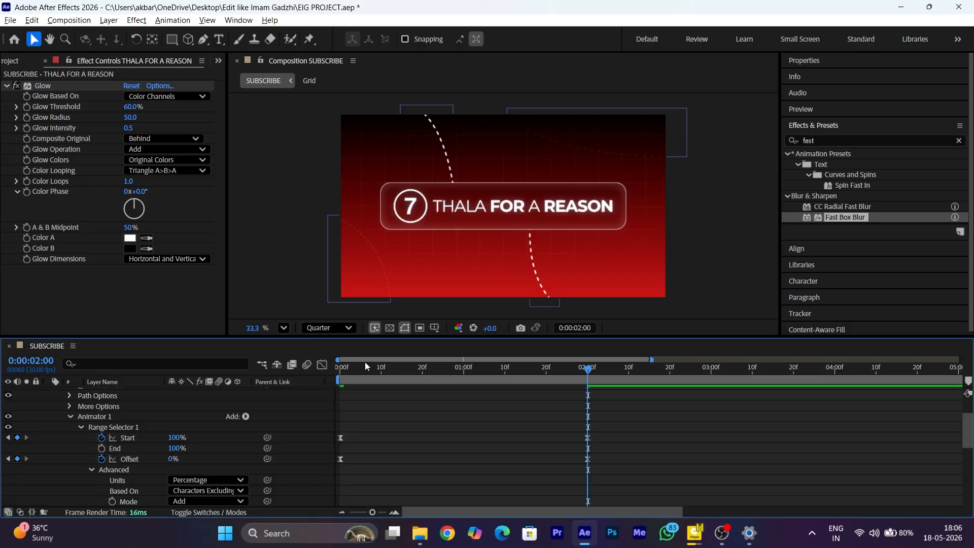
Preview the text reveal animation from the start and save the project.
{"action": "key", "text": "Home"}
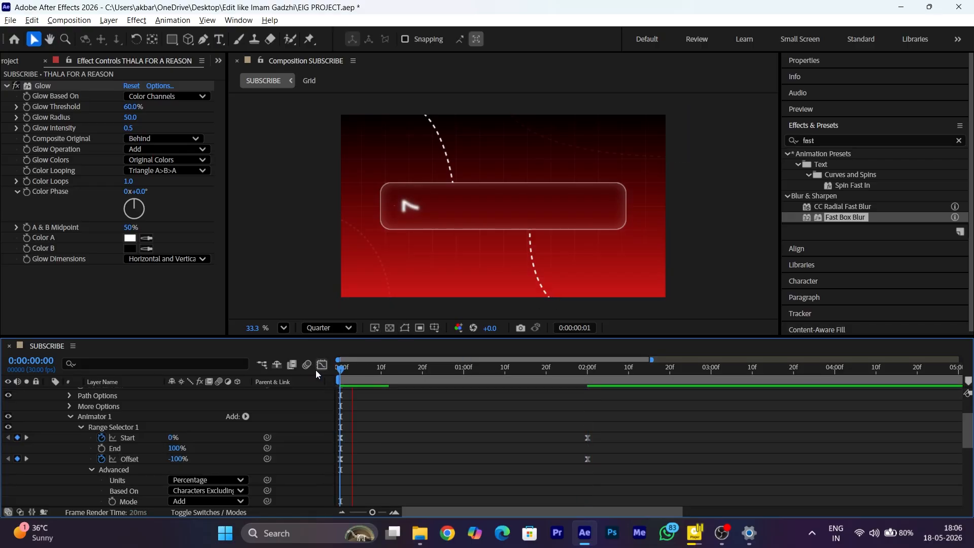
{"action": "key", "text": "space"}
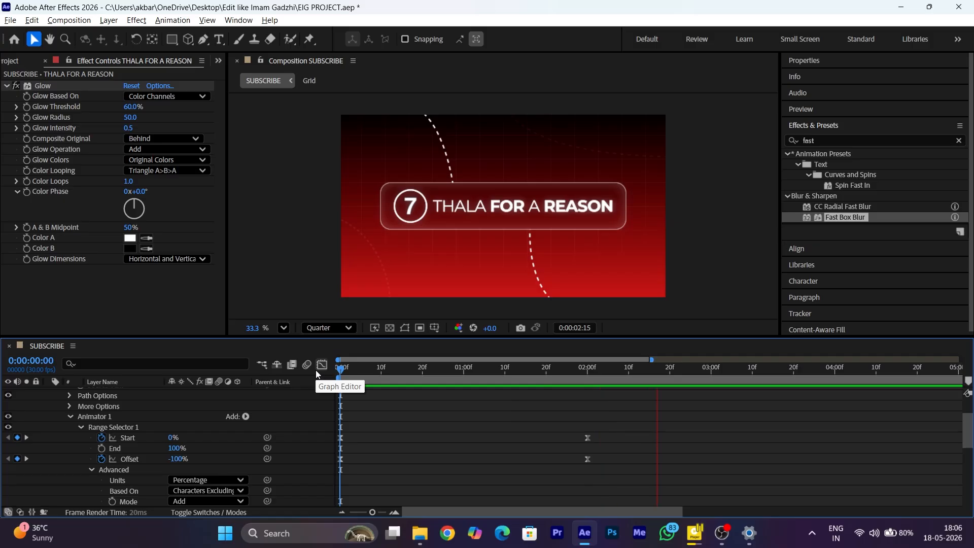
{"action": "key", "text": "space"}
{"action": "key", "text": "ctrl+s"}
Collapse the THALA FOR A REASON layer, shift it to start at frame 10, and preview the staggered animation.
{"action": "scroll", "coordinate": [385, 431], "scroll_direction": "up", "scroll_amount": 1}
{"action": "scroll", "coordinate": [387, 435], "scroll_direction": "up", "scroll_amount": 1}
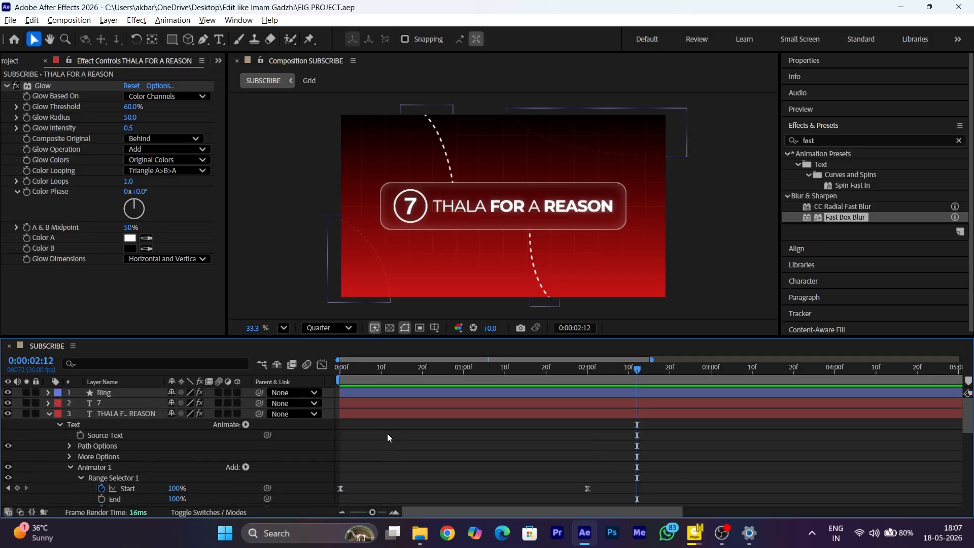
{"action": "left_click", "coordinate": [48, 414]}
{"action": "left_click", "coordinate": [382, 371]}
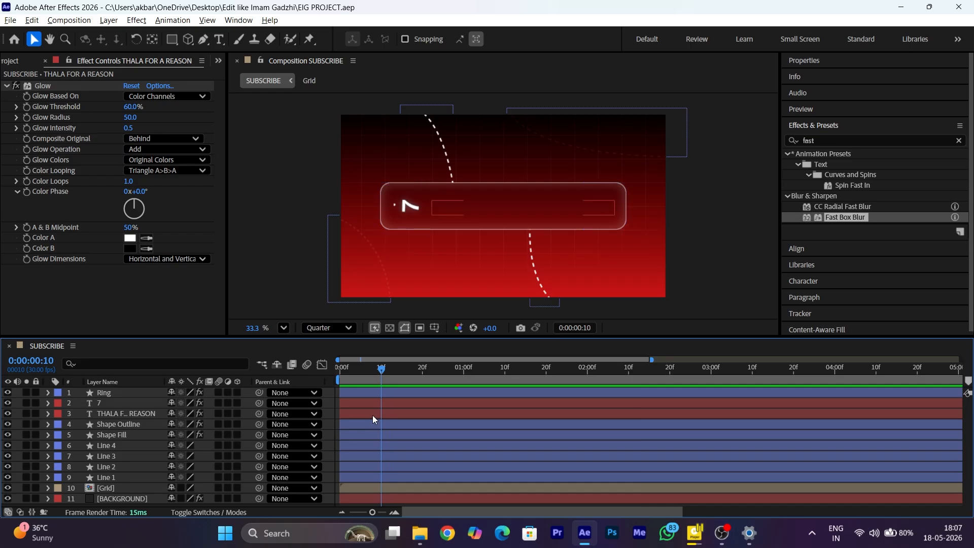
{"action": "left_click_drag", "start_coordinate": [373, 415], "coordinate": [416, 417]}
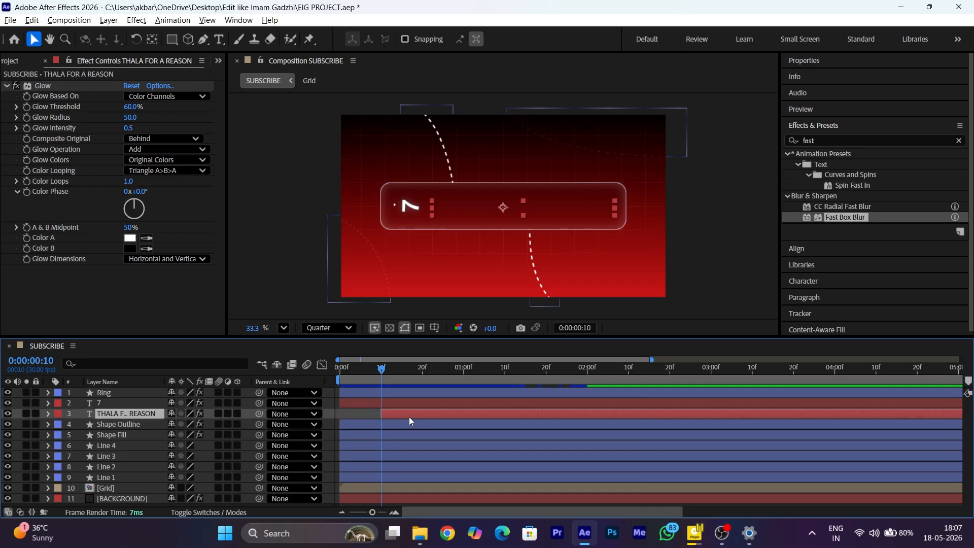
{"action": "key", "text": "space"}
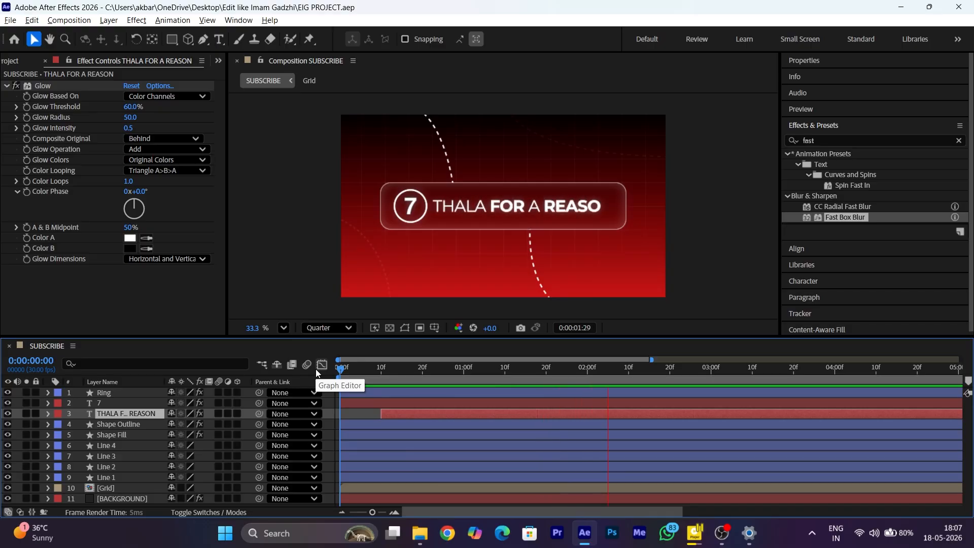
{"action": "key", "text": "space"}
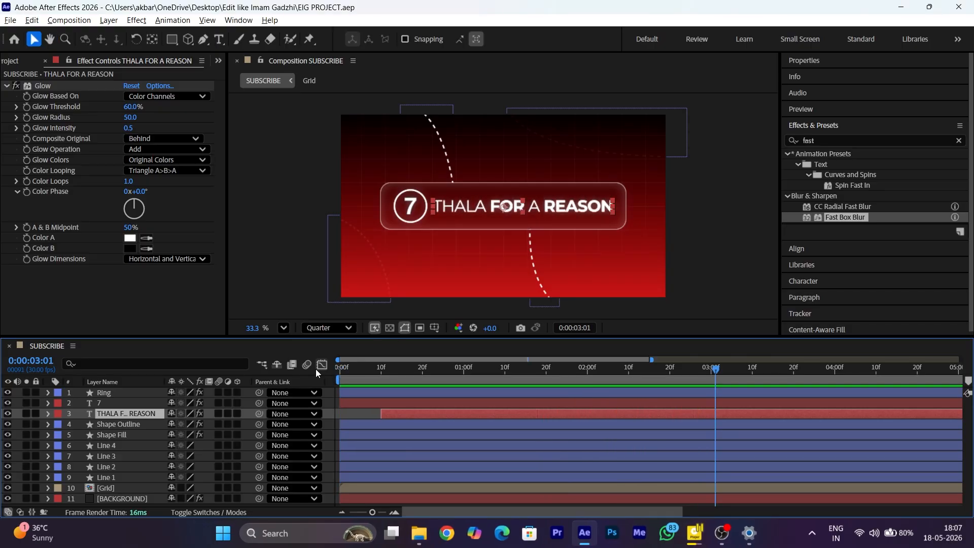
Pre-compose the Ring, 7, THALA FOR A REASON, Shape Outline and Shape Fill layers as Text Box, moving all attributes into it.
{"action": "left_click", "coordinate": [111, 393]}
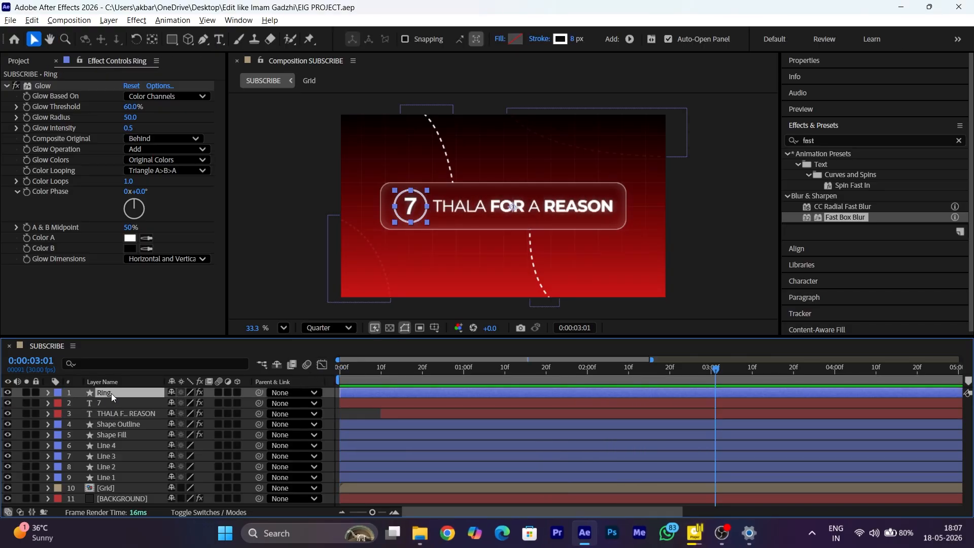
{"action": "left_click", "coordinate": [114, 436], "text": "shift"}
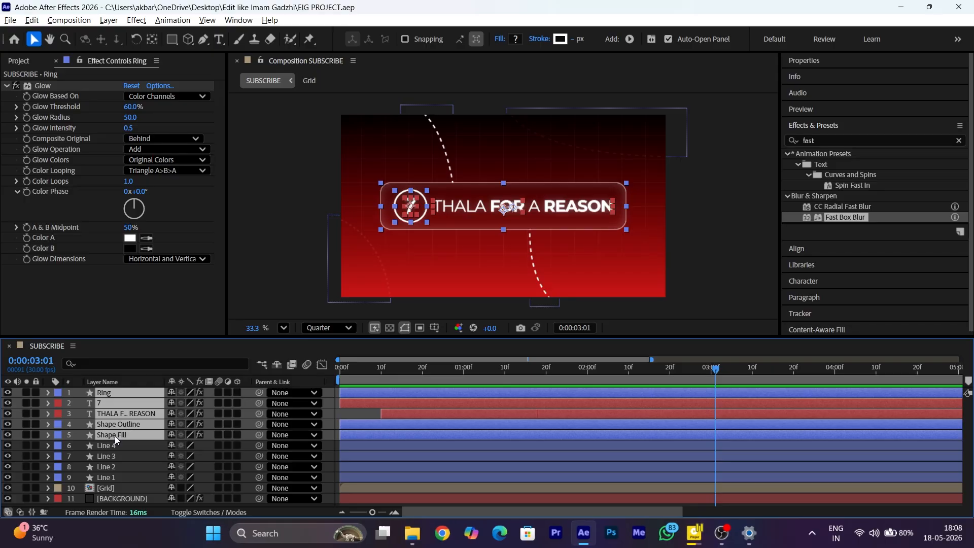
{"action": "right_click", "coordinate": [115, 436]}
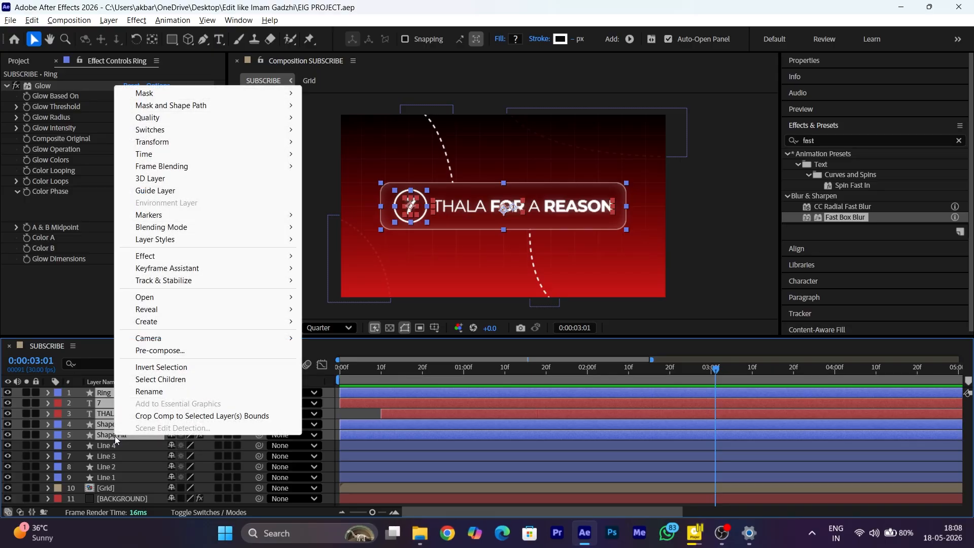
{"action": "left_click", "coordinate": [166, 354]}
{"action": "type", "text": "Text Box"}
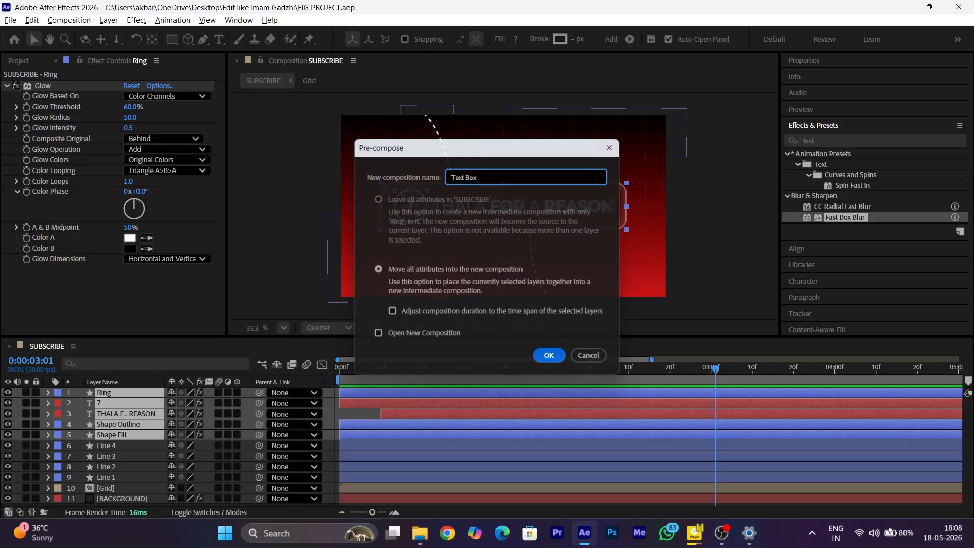
{"action": "key", "text": "Return"}
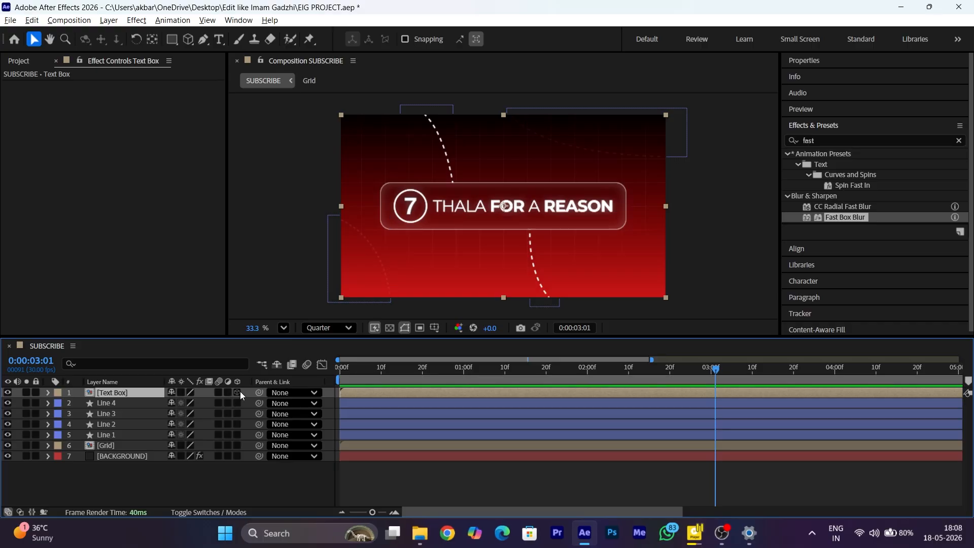
Make the Text Box layer 3D and keyframe its X Rotation at -90° on frame 0.
{"action": "left_click", "coordinate": [239, 392]}
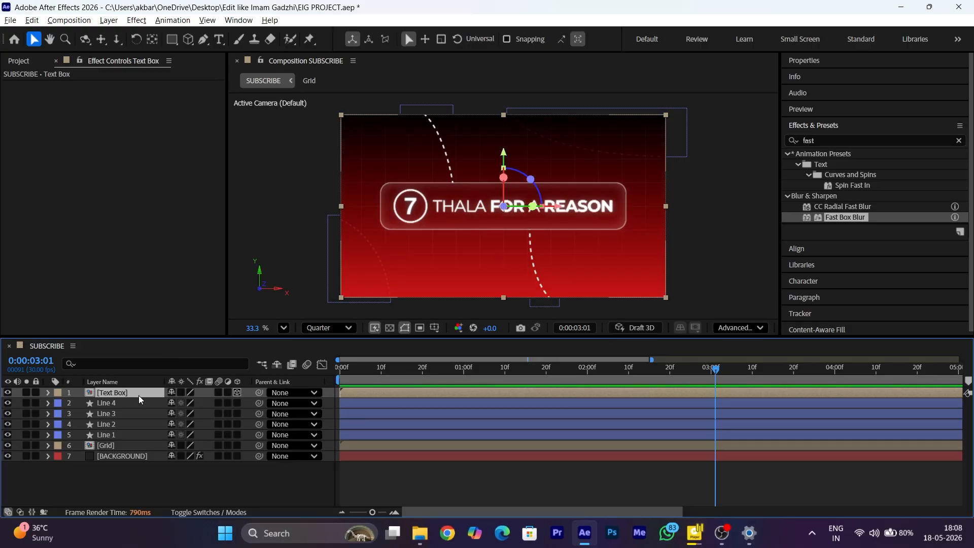
{"action": "key", "text": "r"}
{"action": "left_click_drag", "start_coordinate": [346, 374], "coordinate": [309, 373]}
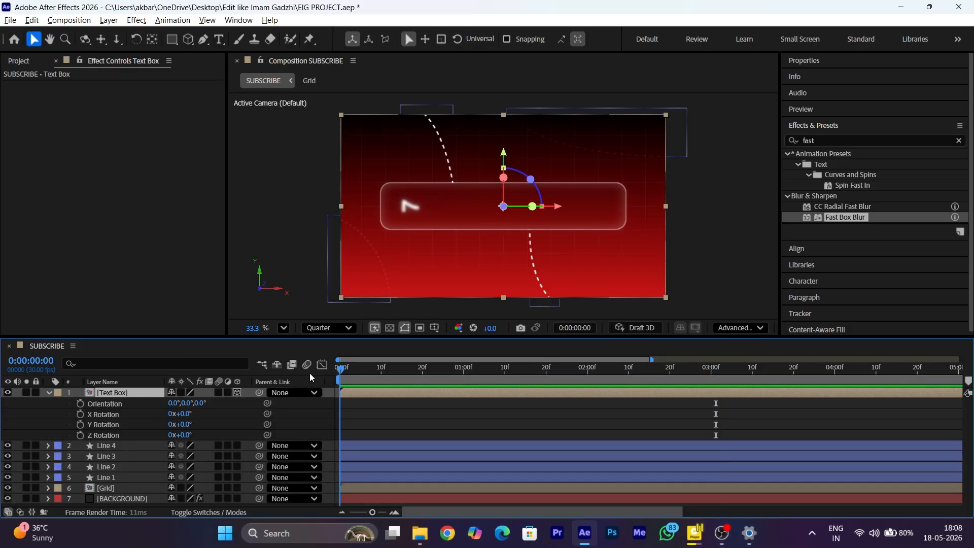
{"action": "left_click", "coordinate": [80, 413]}
{"action": "left_click", "coordinate": [186, 413]}
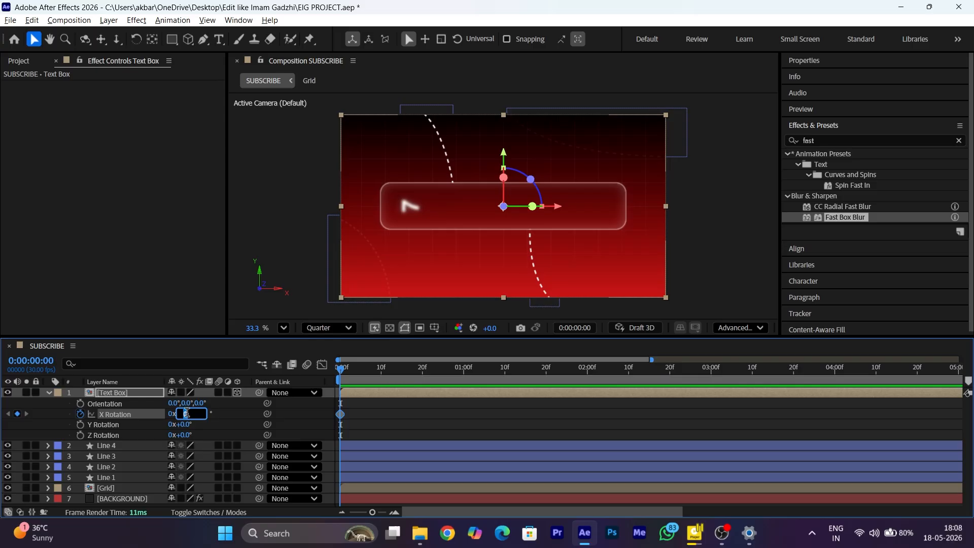
{"action": "key", "text": "Return"}
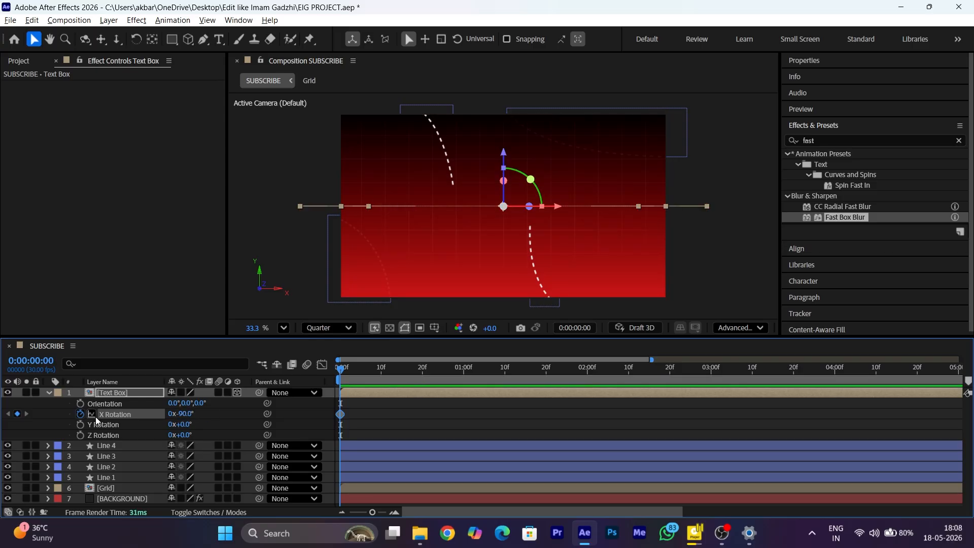
Keyframe the Text Box's Y Rotation at -3° on frame 0 and save the project.
{"action": "left_click", "coordinate": [80, 425]}
{"action": "left_click_drag", "start_coordinate": [186, 429], "coordinate": [194, 437]}
{"action": "key", "text": "ctrl+s"}
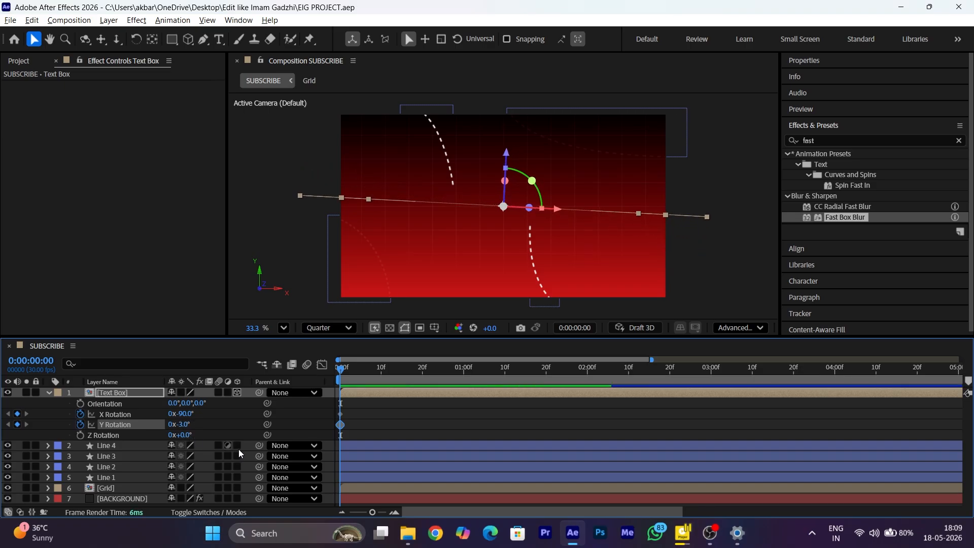
Set the Text Box's X Rotation and Y Rotation to 0° at 1:00.
{"action": "left_click", "coordinate": [464, 372]}
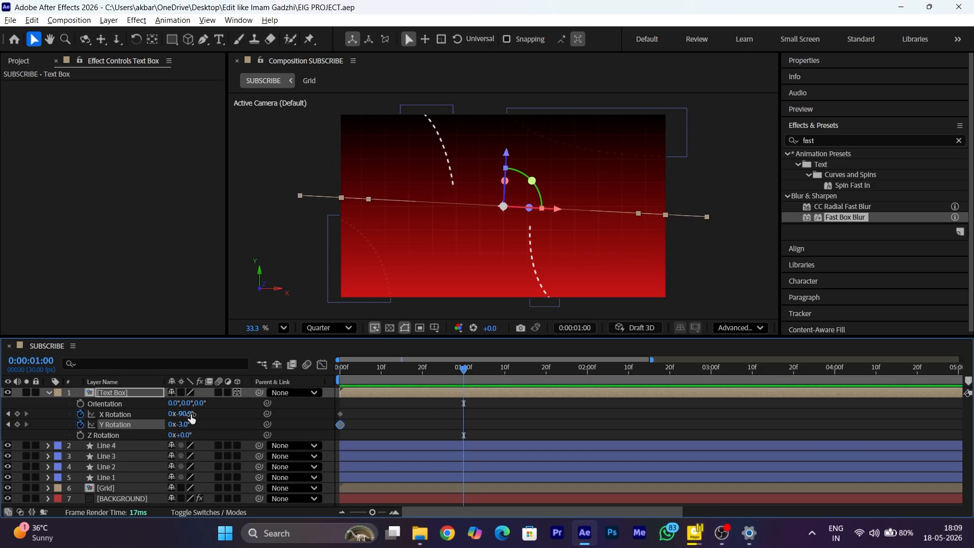
{"action": "left_click", "coordinate": [188, 414]}
{"action": "type", "text": "0"}
{"action": "left_click", "coordinate": [183, 424]}
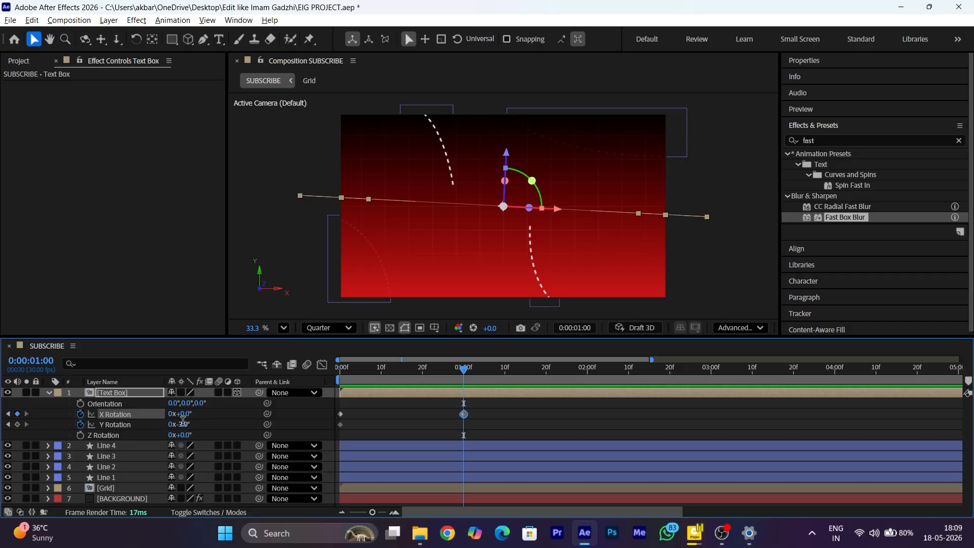
{"action": "type", "text": "0"}
{"action": "left_click", "coordinate": [241, 428]}
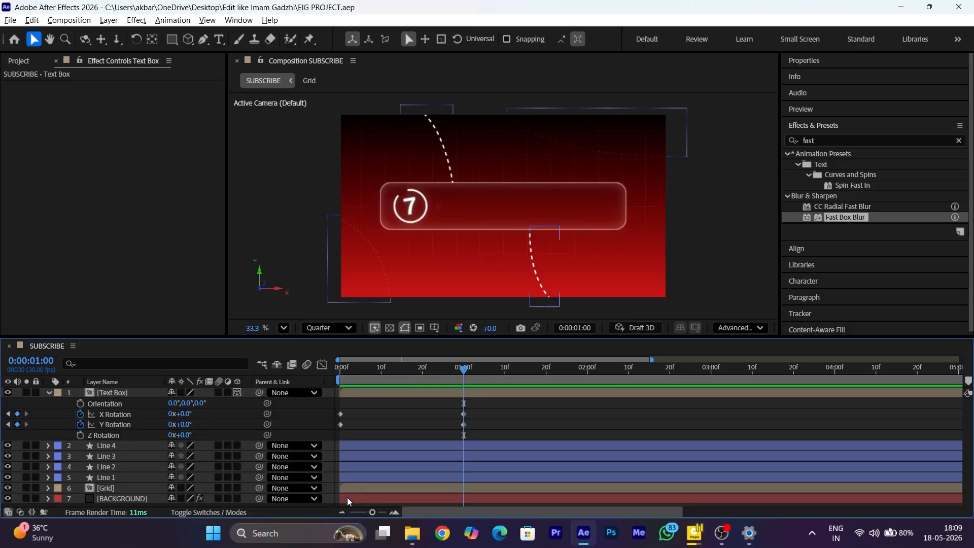
Apply Easy Ease to all of the Text Box's X and Y Rotation keyframes.
{"action": "left_click_drag", "start_coordinate": [472, 410], "coordinate": [337, 436]}
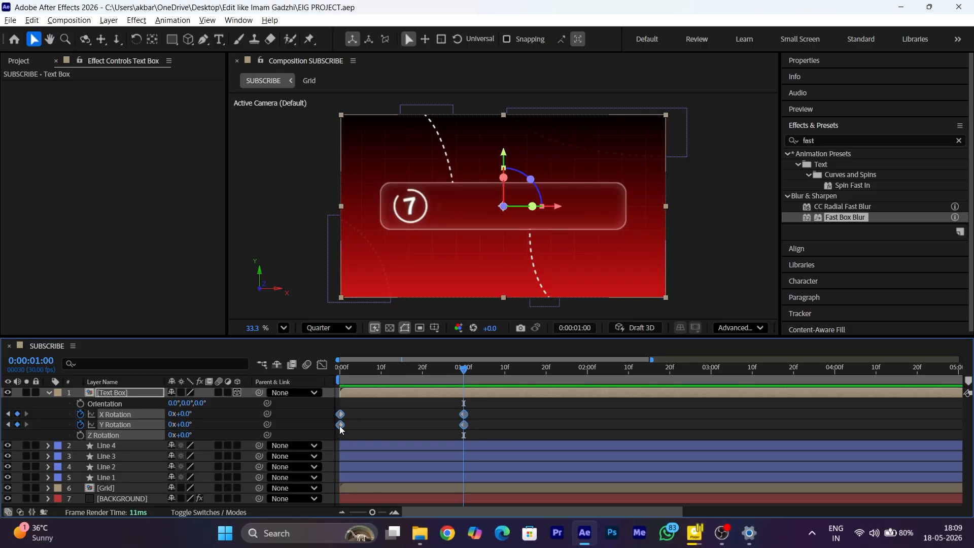
{"action": "right_click", "coordinate": [341, 425]}
{"action": "mouse_move", "coordinate": [392, 417]}
{"action": "left_click", "coordinate": [571, 298]}
Reshape the X and Y Rotation speed curves at both ends, then save and preview the animation.
{"action": "left_click", "coordinate": [322, 365]}
{"action": "left_click_drag", "start_coordinate": [330, 485], "coordinate": [372, 478]}
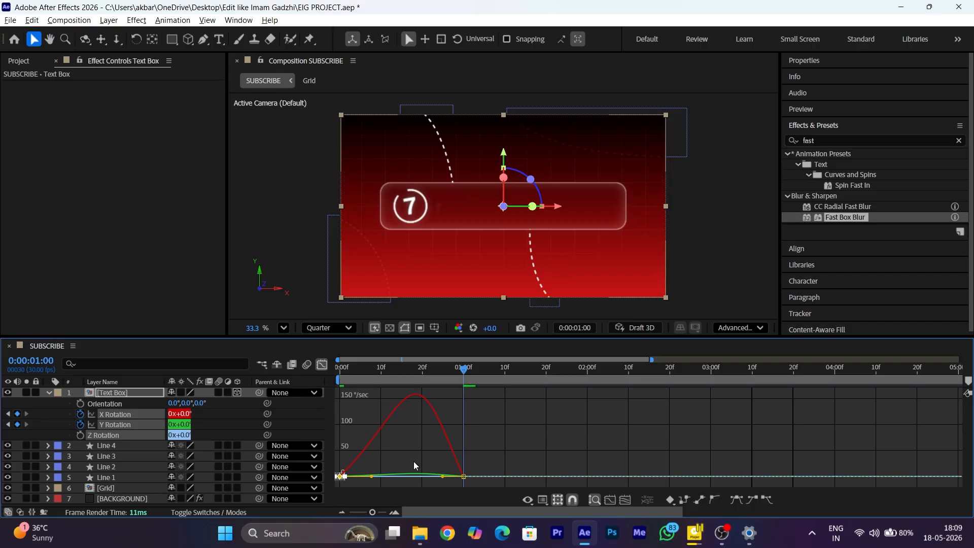
{"action": "left_click_drag", "start_coordinate": [415, 449], "coordinate": [472, 480]}
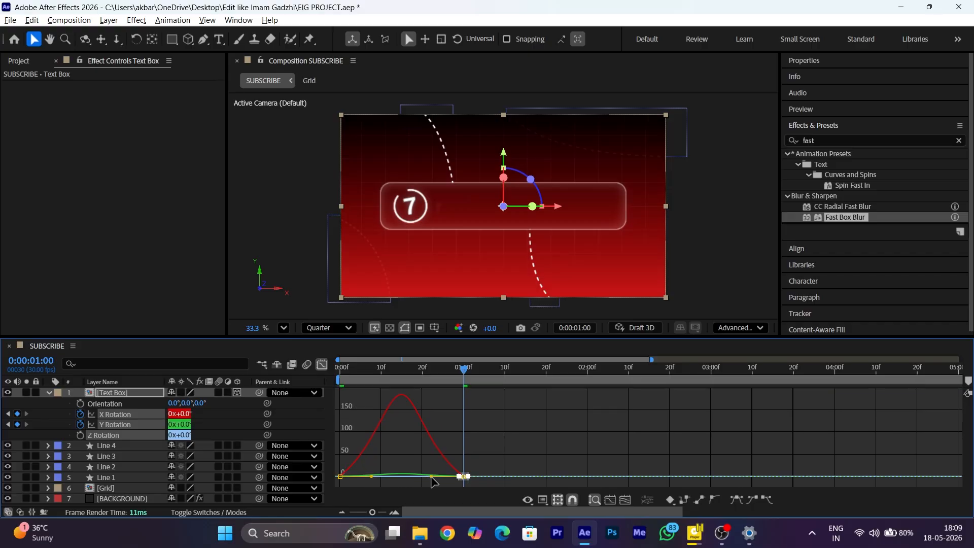
{"action": "left_click", "coordinate": [322, 365]}
{"action": "key", "text": "ctrl+s"}
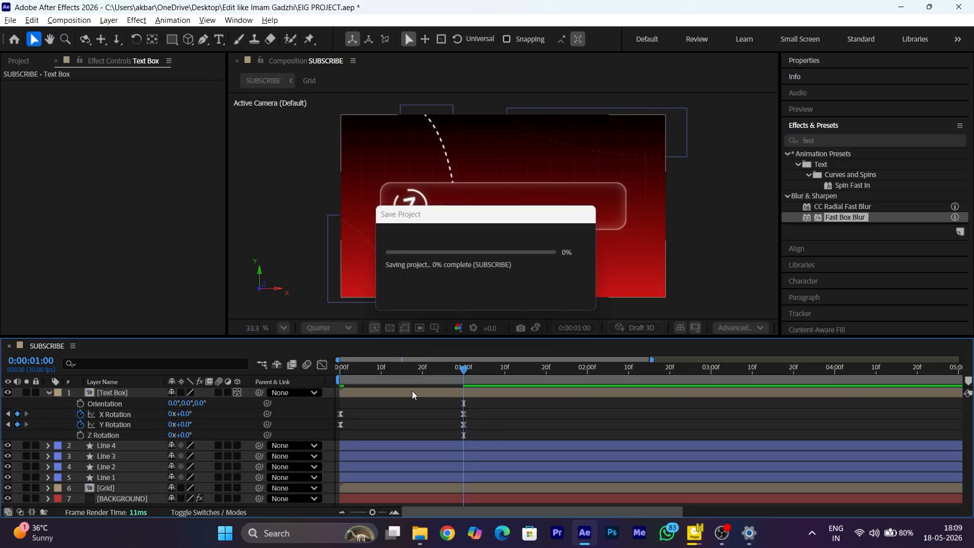
{"action": "key", "text": "space"}
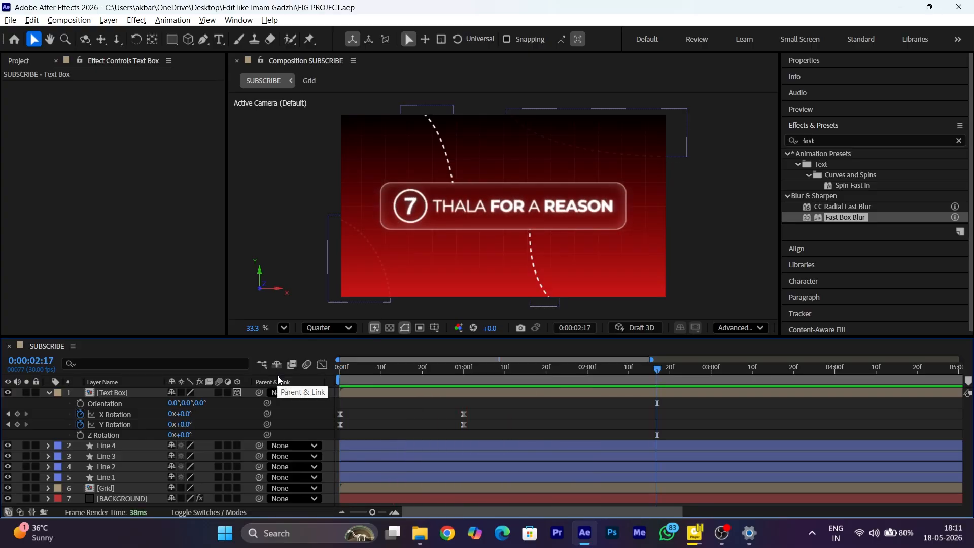
Keyframe the Text Box's opacity to fade in from 0% at frame 0 up to frame 20.
{"action": "left_click", "coordinate": [132, 391]}
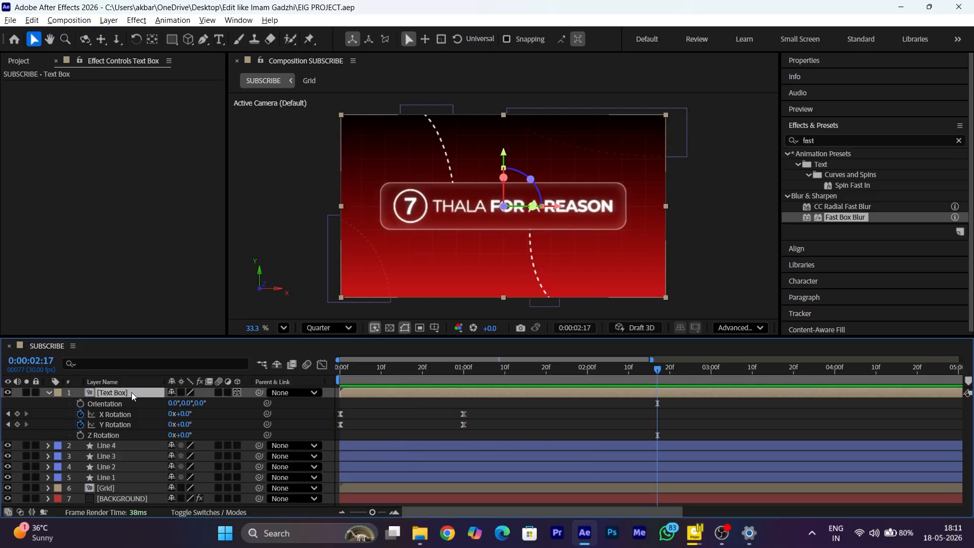
{"action": "key", "text": "t"}
{"action": "left_click_drag", "start_coordinate": [362, 369], "coordinate": [302, 376]}
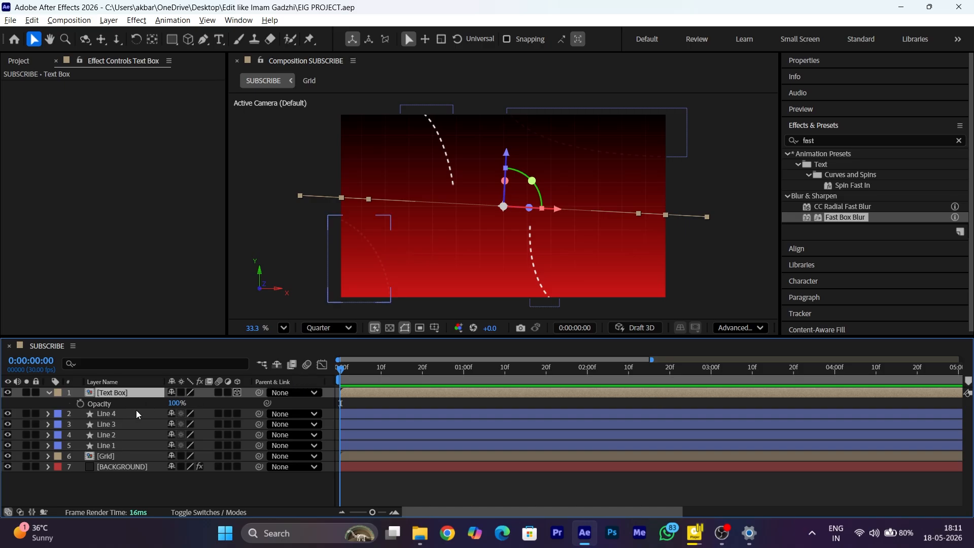
{"action": "left_click_drag", "start_coordinate": [174, 408], "coordinate": [116, 408]}
{"action": "left_click", "coordinate": [79, 404]}
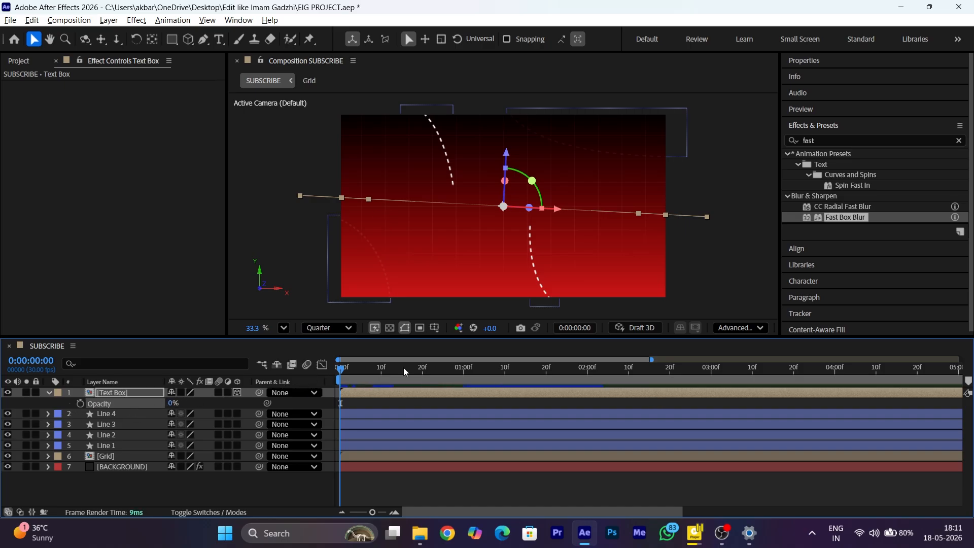
{"action": "left_click_drag", "start_coordinate": [422, 369], "coordinate": [324, 372]}
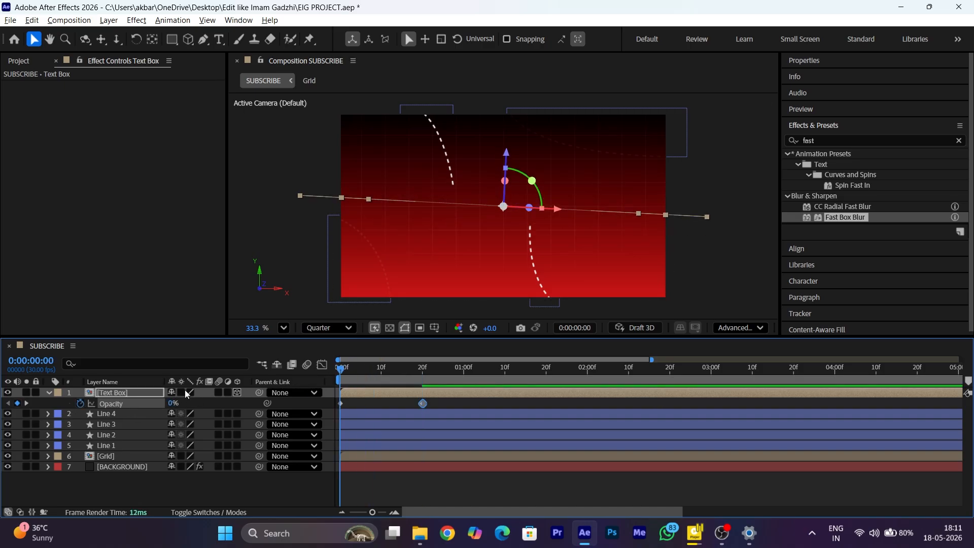
Keyframe the Text Box's scale at 70% on frame 0.
{"action": "left_click", "coordinate": [149, 394]}
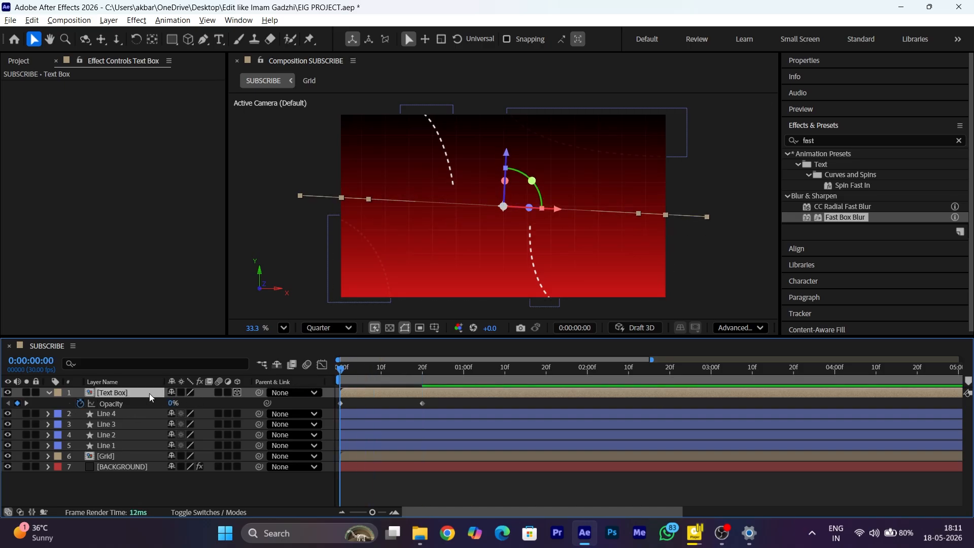
{"action": "key", "text": "s"}
{"action": "left_click", "coordinate": [80, 403]}
{"action": "left_click", "coordinate": [208, 405]}
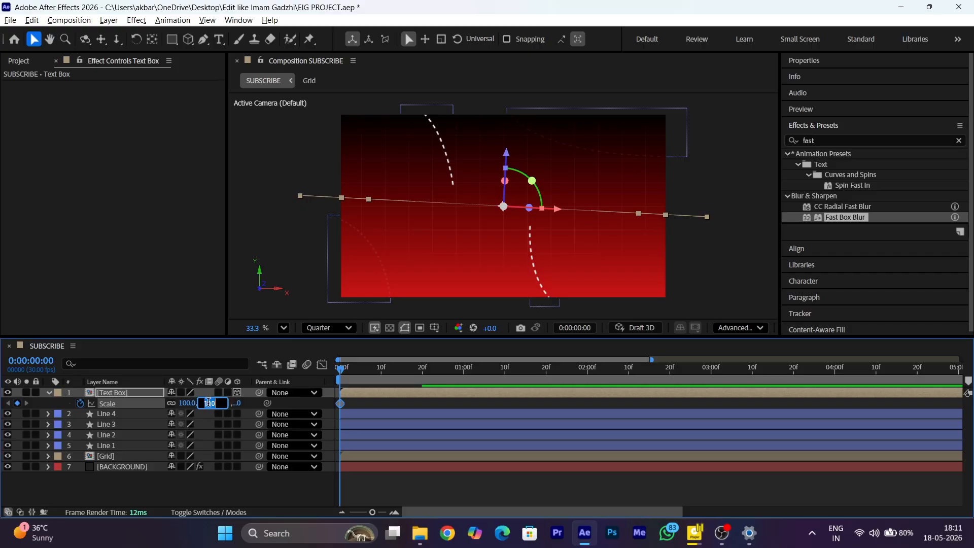
{"action": "type", "text": "70"}
{"action": "key", "text": "Return"}
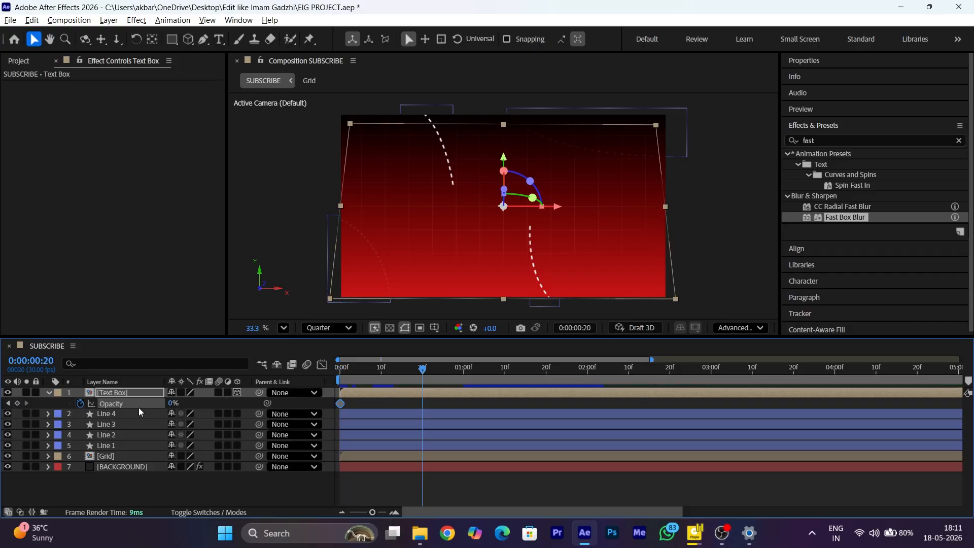
Set the Text Box's scale to 100% at 2:20.
{"action": "left_click_drag", "start_coordinate": [173, 403], "coordinate": [368, 404]}
{"action": "key", "text": "s"}
{"action": "left_click_drag", "start_coordinate": [422, 368], "coordinate": [669, 388]}
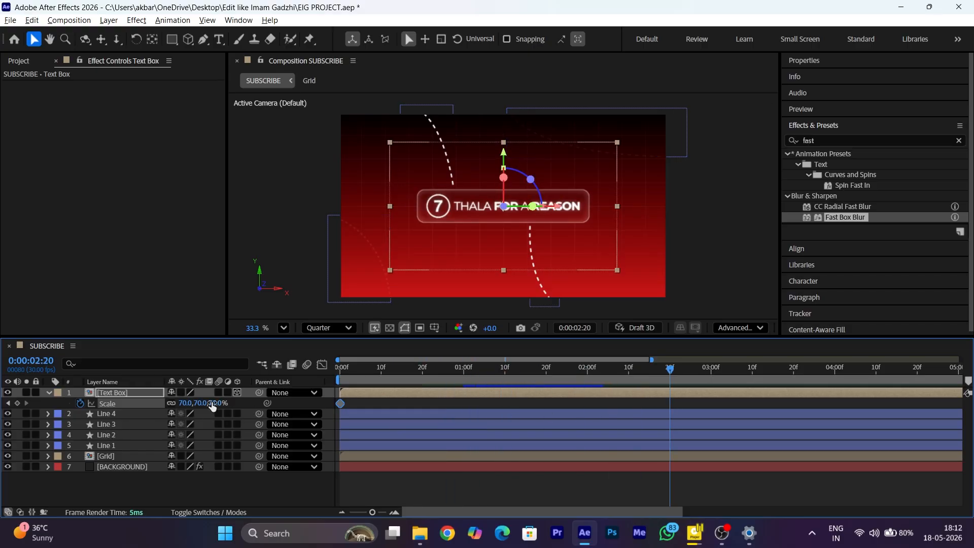
{"action": "left_click_drag", "start_coordinate": [200, 404], "coordinate": [302, 403]}
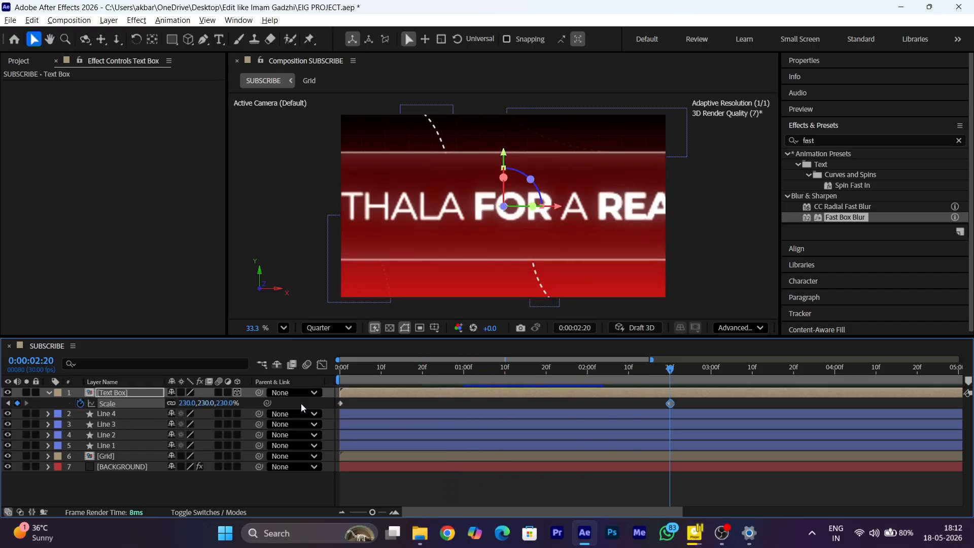
{"action": "left_click", "coordinate": [201, 406]}
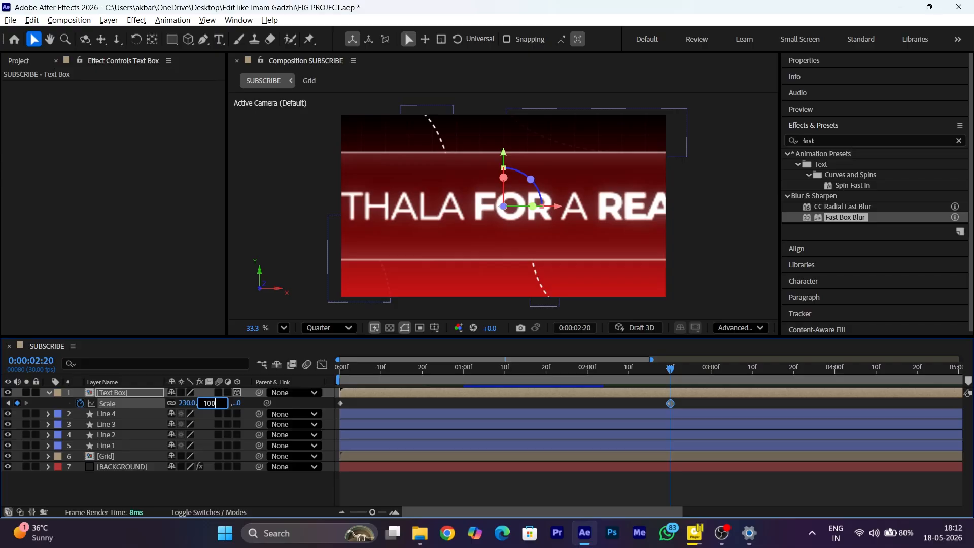
{"action": "key", "text": "Return"}
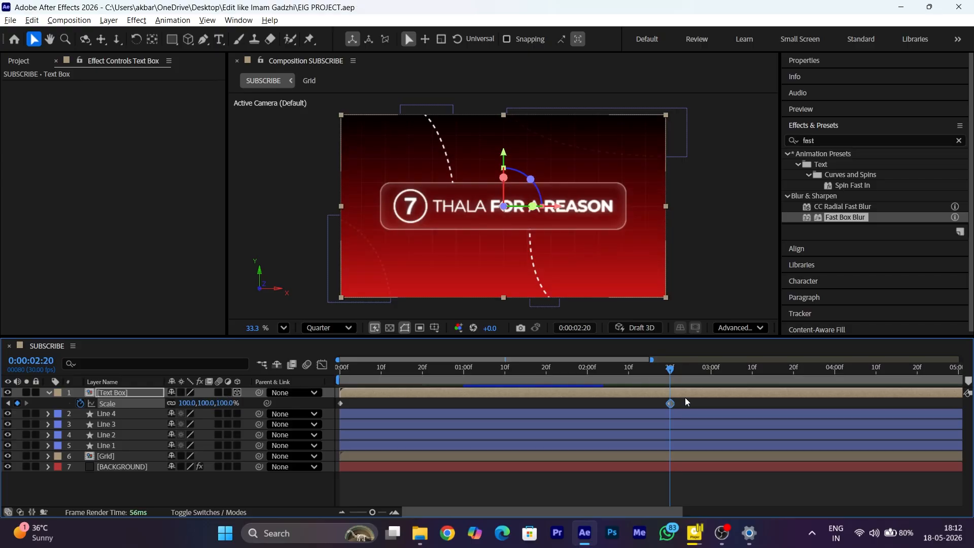
Apply Easy Ease to both of the Text Box's Scale keyframes.
{"action": "left_click", "coordinate": [339, 404]}
{"action": "right_click", "coordinate": [341, 404]}
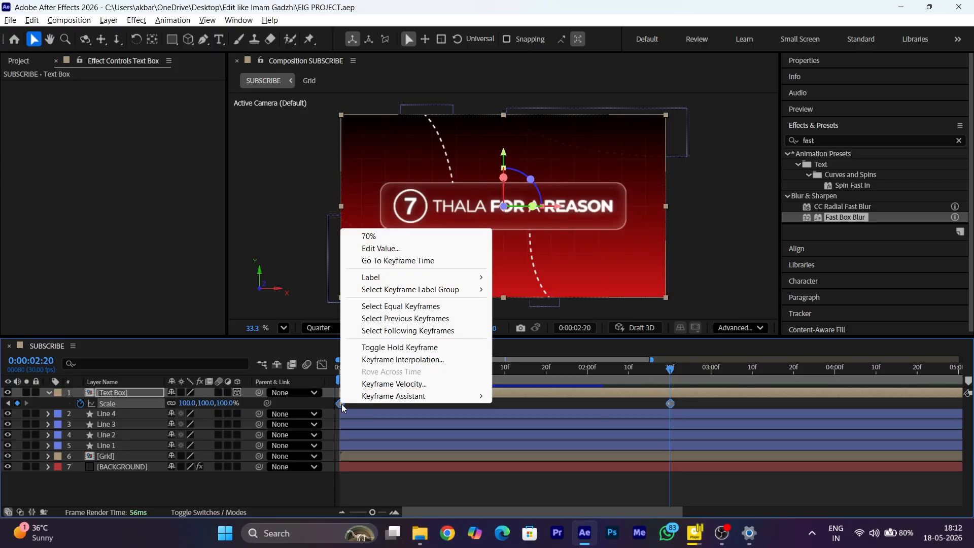
{"action": "mouse_move", "coordinate": [406, 395]}
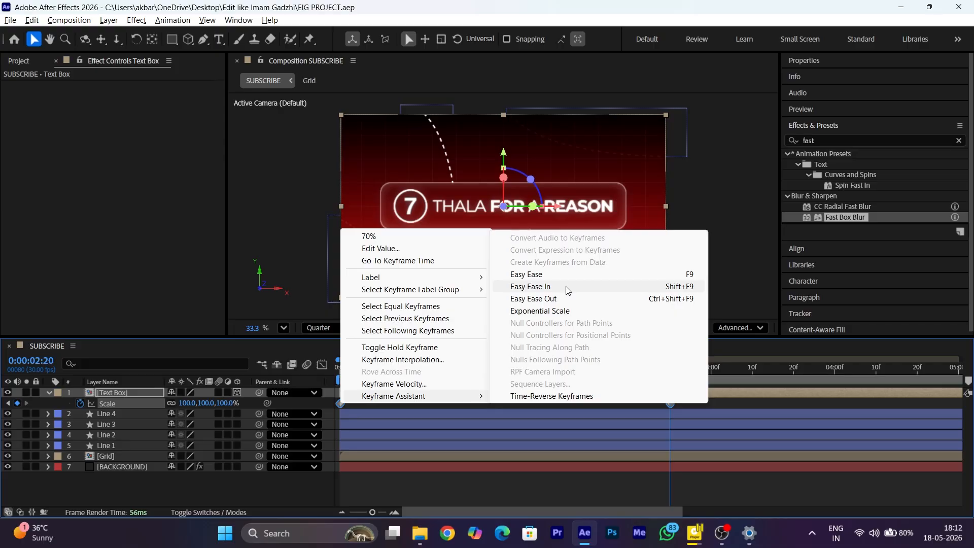
{"action": "left_click", "coordinate": [558, 274]}
Reshape the Scale speed curve into a sharp peak at about 1:13 with long eases on both sides, and save.
{"action": "left_click", "coordinate": [326, 366]}
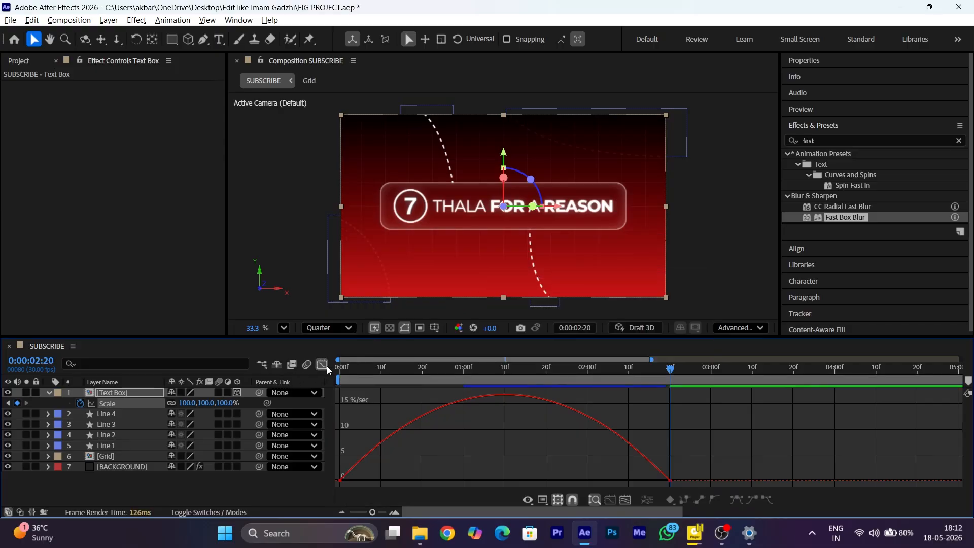
{"action": "left_click", "coordinate": [353, 478]}
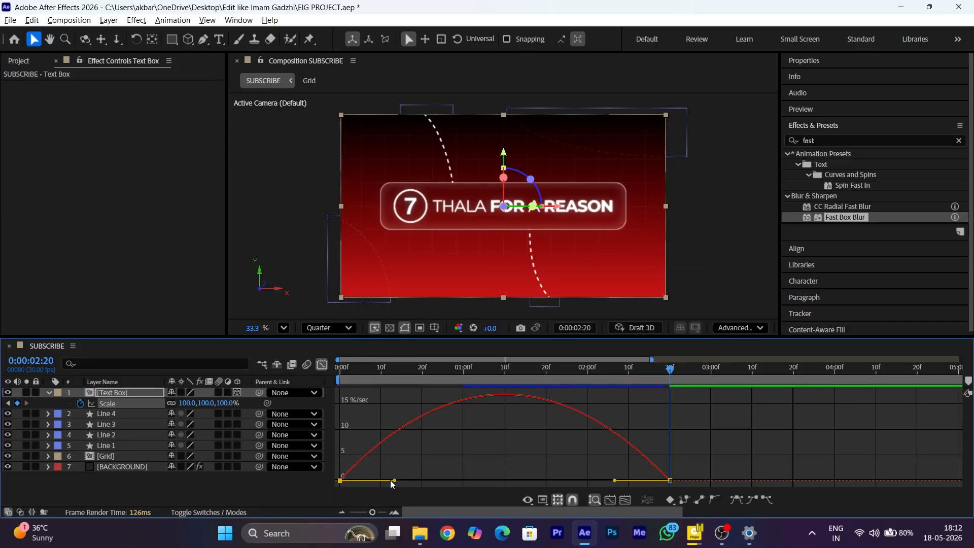
{"action": "left_click_drag", "start_coordinate": [400, 480], "coordinate": [488, 480]}
{"action": "left_click_drag", "start_coordinate": [614, 480], "coordinate": [536, 480]}
{"action": "key", "text": "ctrl+s"}
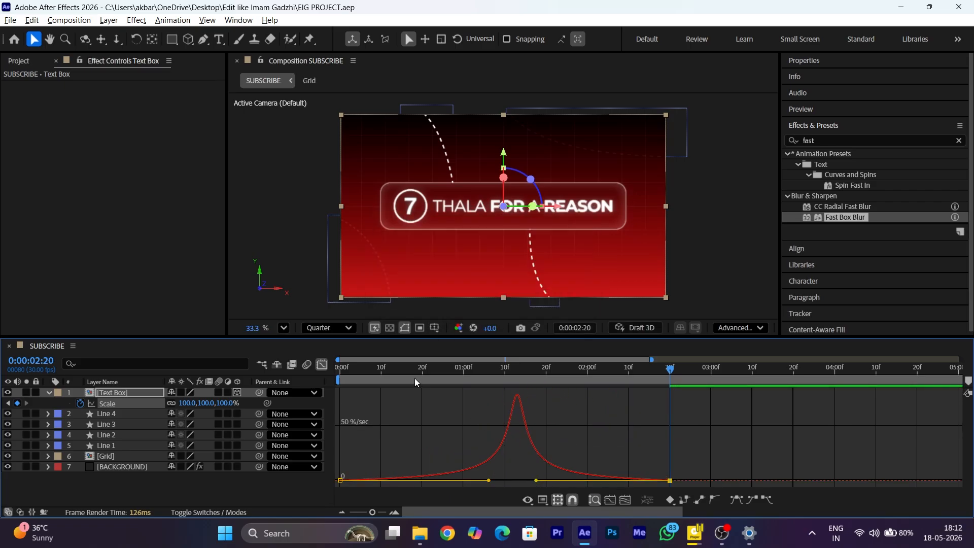
Preview the Text Box's combined rotation, opacity and scale animation, then return to the layer bar view.
{"action": "key", "text": "space"}
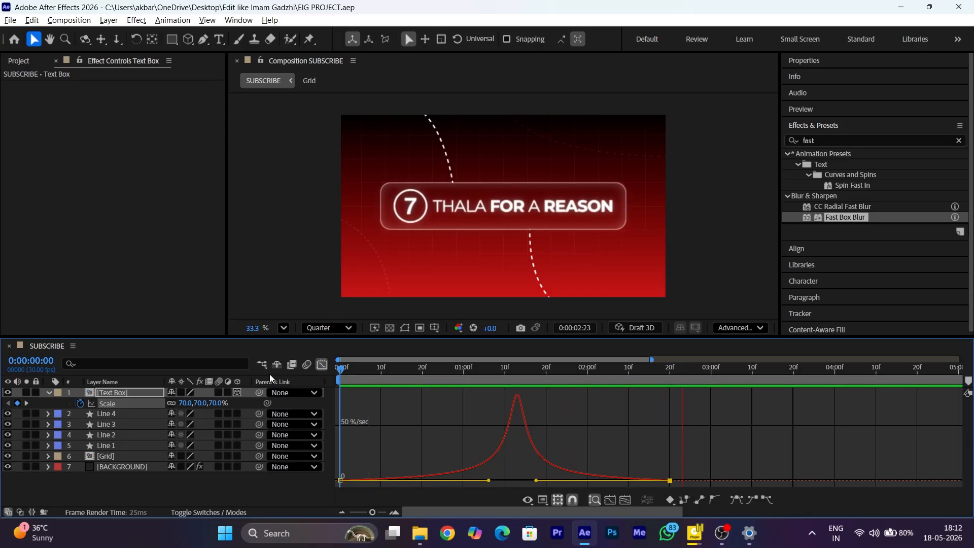
{"action": "key", "text": "space"}
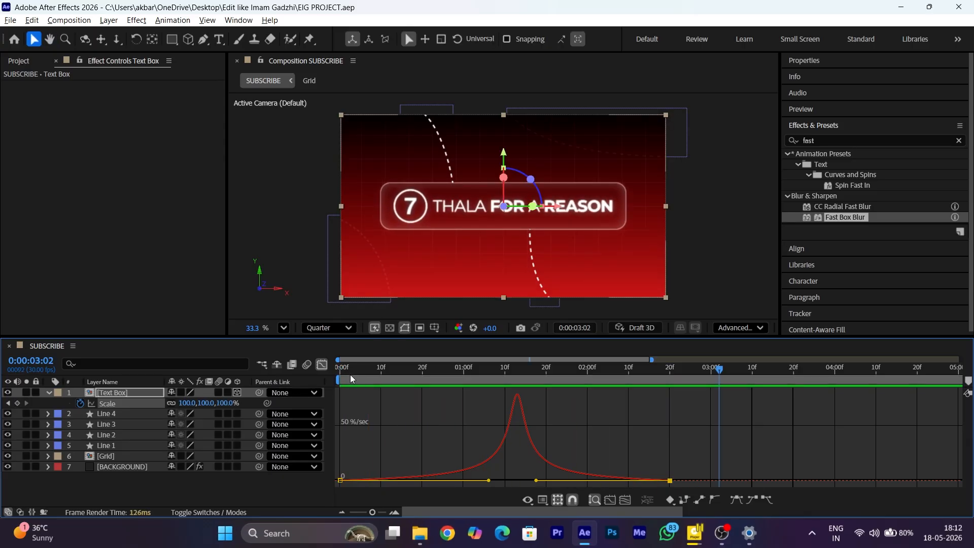
{"action": "left_click", "coordinate": [327, 363]}
{"action": "left_click", "coordinate": [327, 392]}
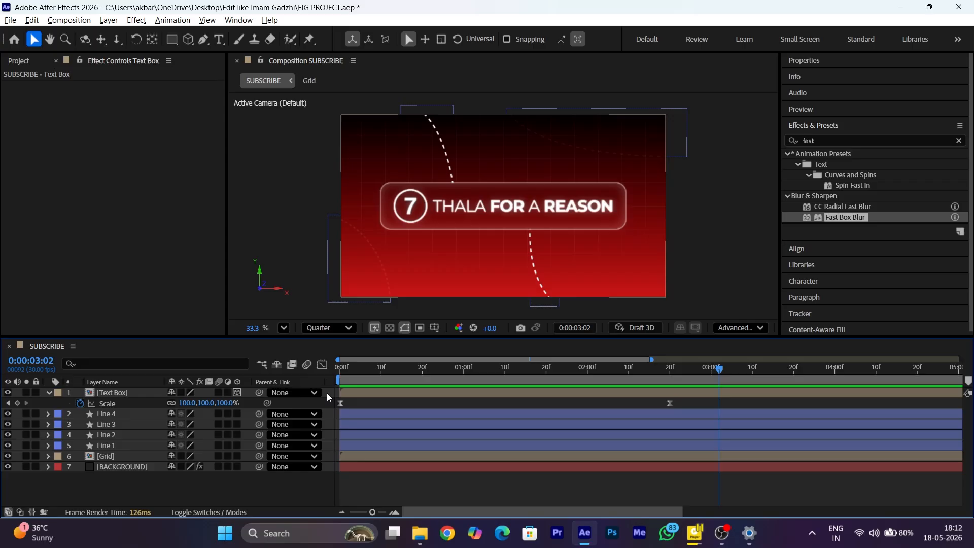
Shift the Text Box layer to start at frame 10 and preview the composition from the beginning.
{"action": "left_click", "coordinate": [382, 371]}
{"action": "left_click_drag", "start_coordinate": [357, 389], "coordinate": [400, 393]}
{"action": "key", "text": "Home"}
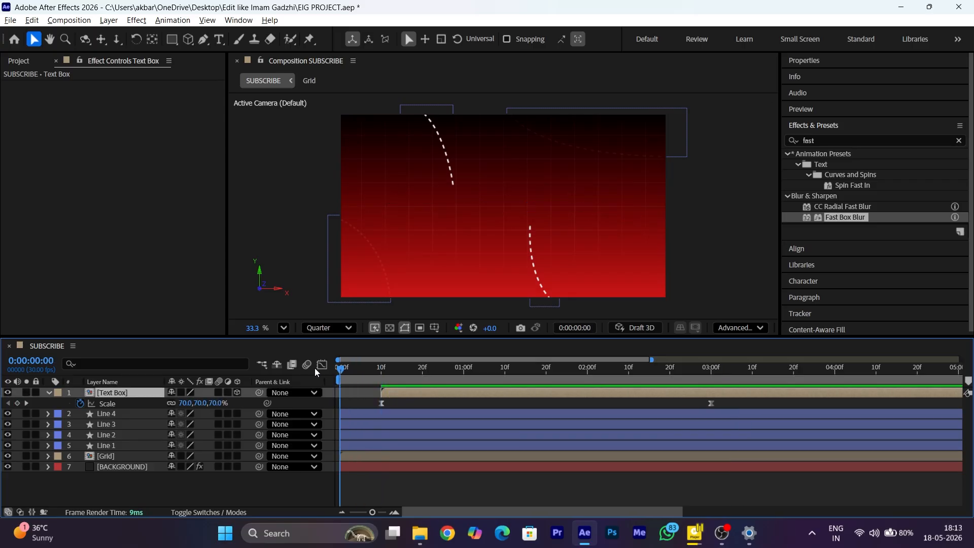
{"action": "key", "text": "space"}
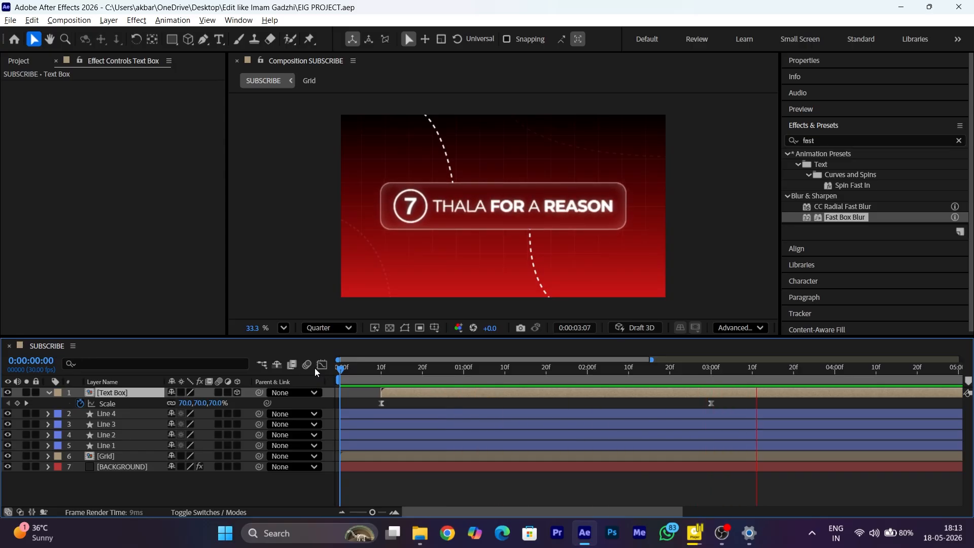
{"action": "key", "text": "space"}
{"action": "left_click", "coordinate": [330, 394]}
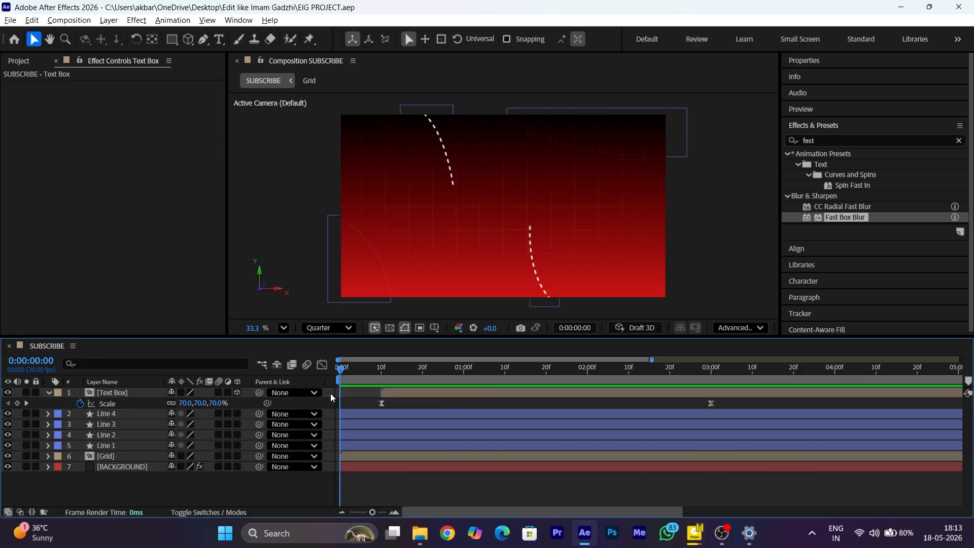
Add a Trim Paths operator to the Line 1 shape layer.
{"action": "left_click", "coordinate": [120, 446]}
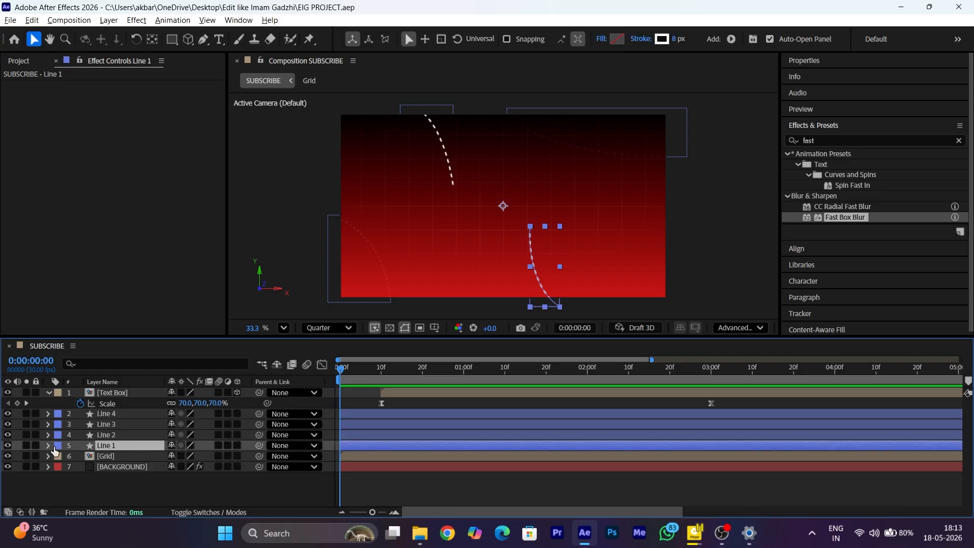
{"action": "left_click", "coordinate": [48, 445]}
{"action": "left_click", "coordinate": [246, 456]}
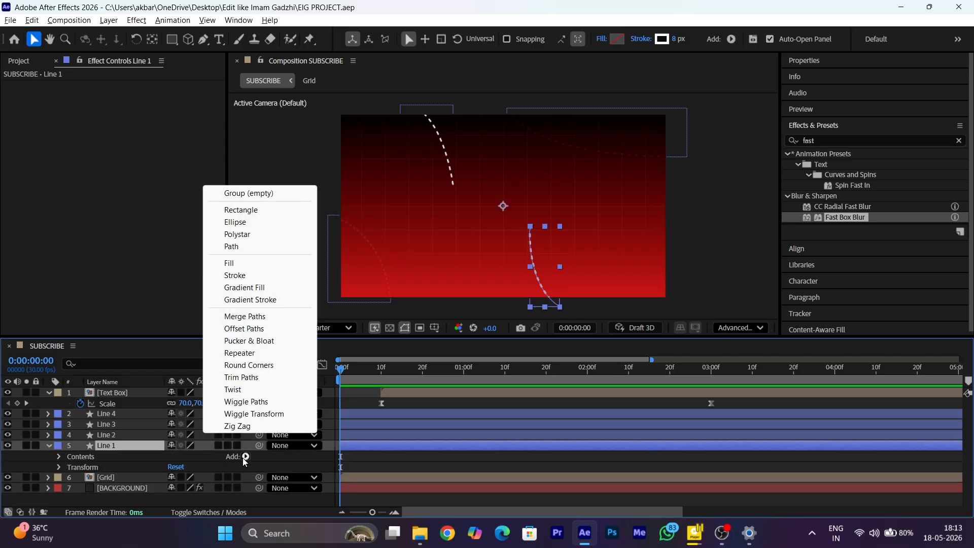
{"action": "left_click", "coordinate": [241, 377]}
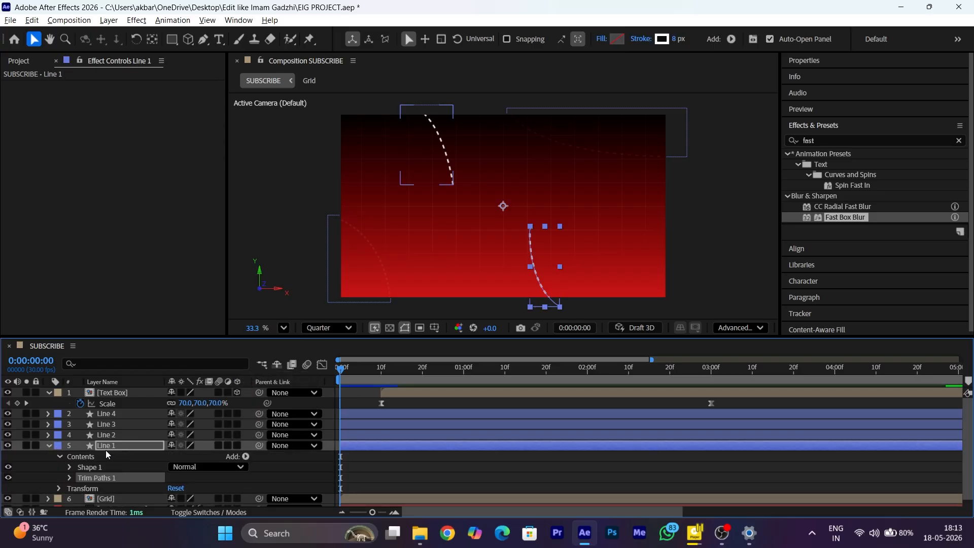
Keyframe Line 1's Trim Paths End from 0% at frame 0 to 100% at 1:10.
{"action": "left_click", "coordinate": [70, 478]}
{"action": "left_click", "coordinate": [91, 480]}
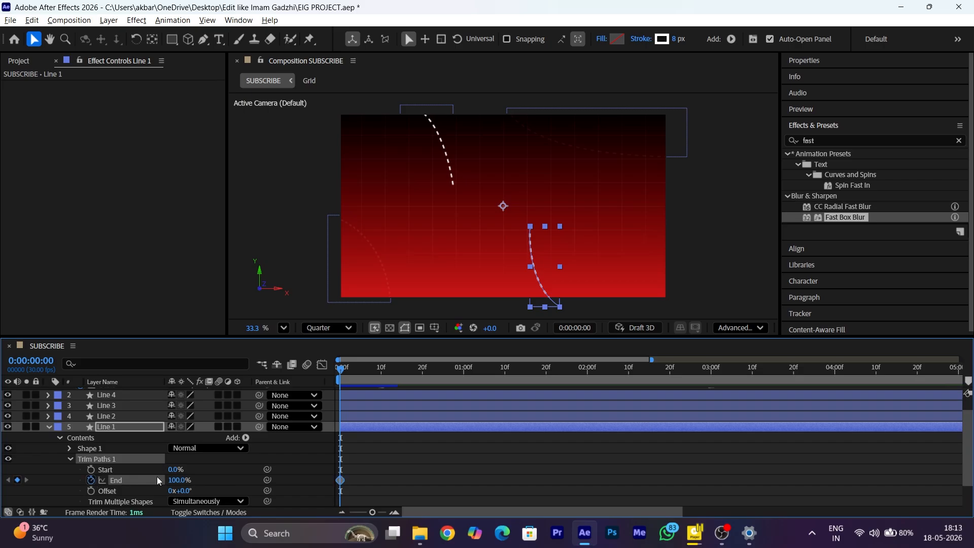
{"action": "left_click_drag", "start_coordinate": [177, 480], "coordinate": [17, 488]}
{"action": "left_click_drag", "start_coordinate": [451, 368], "coordinate": [505, 377]}
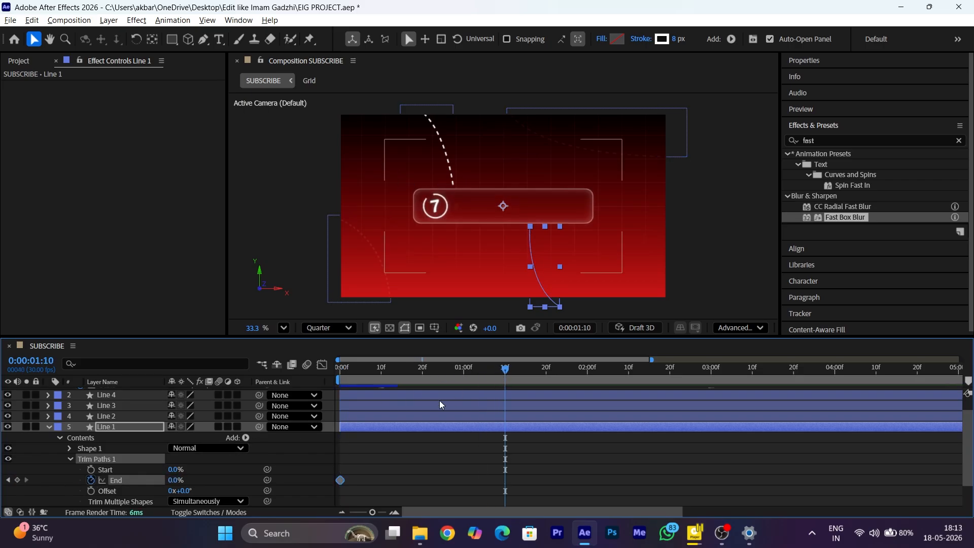
{"action": "left_click_drag", "start_coordinate": [172, 480], "coordinate": [256, 479]}
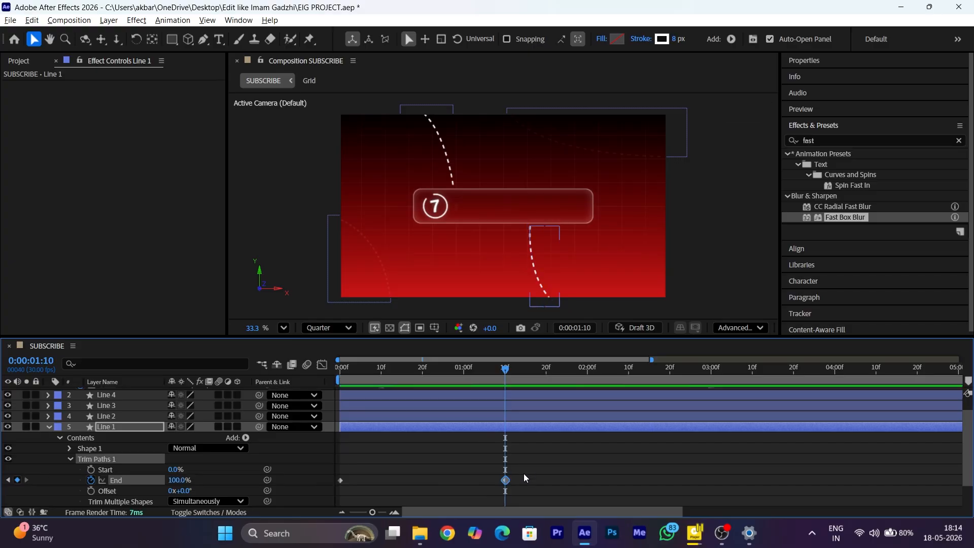
Apply Easy Ease to both of Line 1's Trim Paths End keyframes and adjust their speed curve.
{"action": "left_click_drag", "start_coordinate": [524, 474], "coordinate": [336, 484]}
{"action": "right_click", "coordinate": [337, 483]}
{"action": "right_click", "coordinate": [340, 480]}
{"action": "left_click", "coordinate": [527, 344]}
{"action": "key", "text": "shift+F3"}
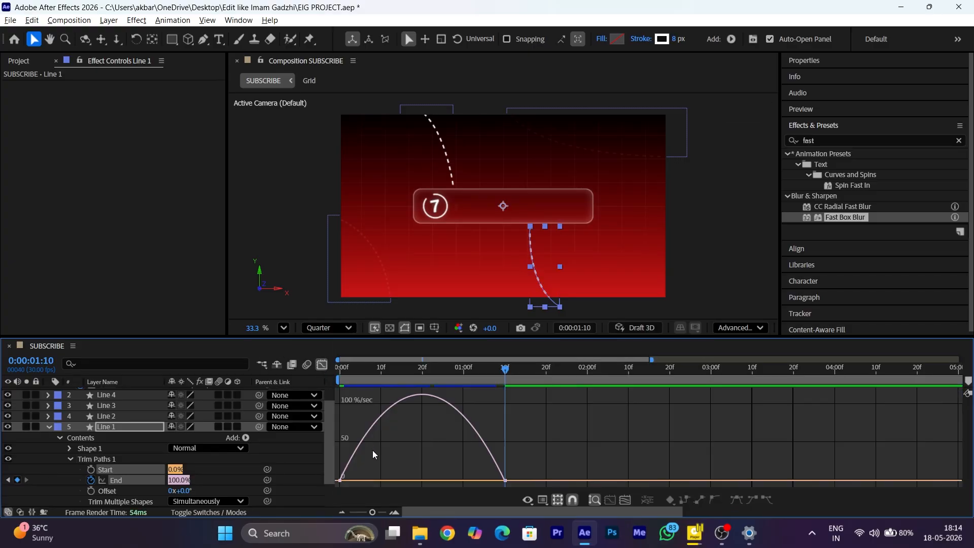
{"action": "left_click_drag", "start_coordinate": [374, 450], "coordinate": [407, 485]}
{"action": "left_click", "coordinate": [322, 364]}
{"action": "left_click", "coordinate": [426, 465]}
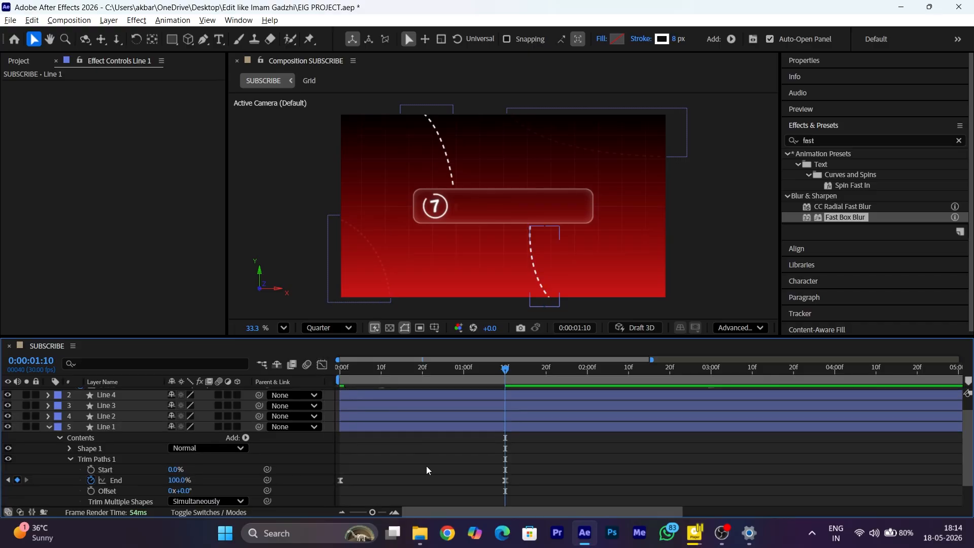
Preview Line 1's draw-on animation from the beginning of the composition.
{"action": "left_click", "coordinate": [343, 369]}
{"action": "key", "text": "space"}
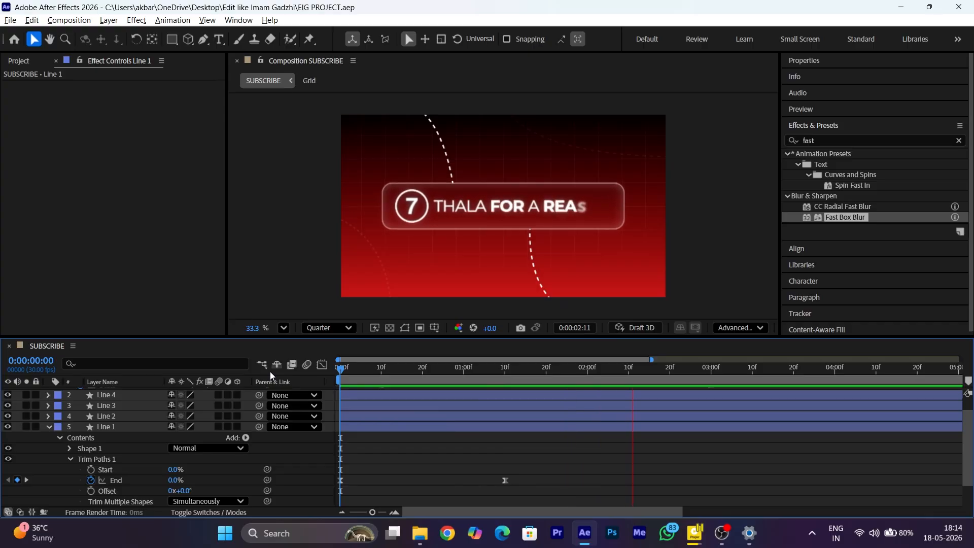
{"action": "key", "text": "space"}
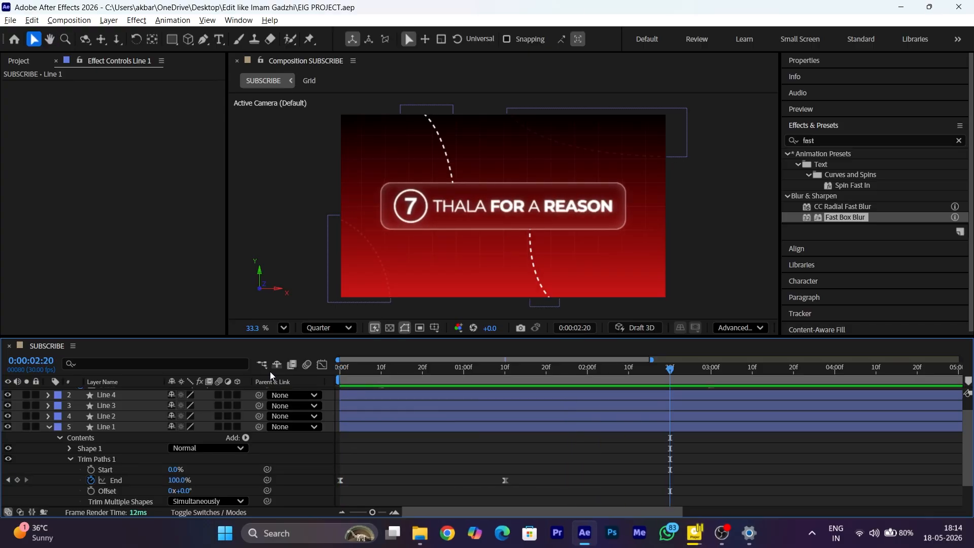
Copy Line 1's animated Trim Paths and paste it into Line 2 at frame 0.
{"action": "left_click", "coordinate": [114, 458]}
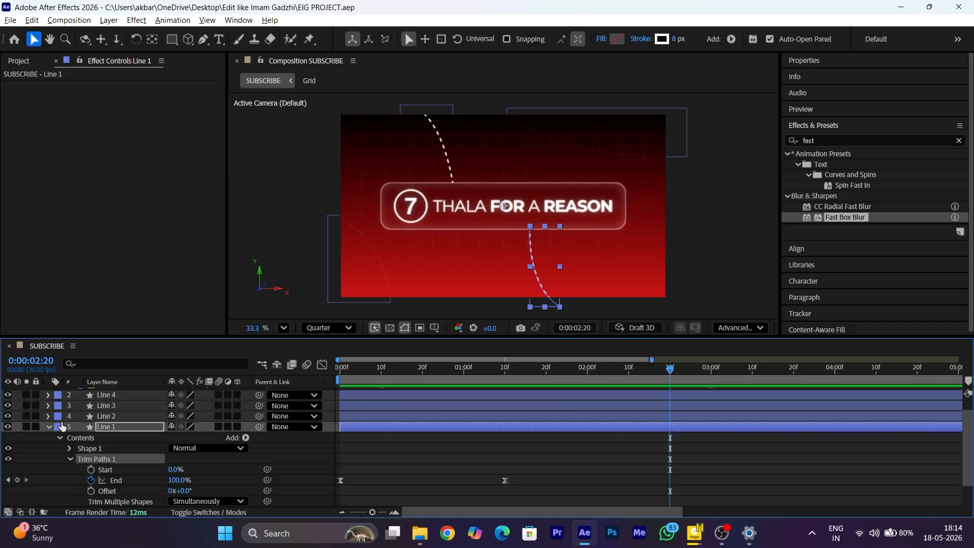
{"action": "left_click", "coordinate": [47, 416]}
{"action": "left_click", "coordinate": [60, 426]}
{"action": "left_click", "coordinate": [102, 437]}
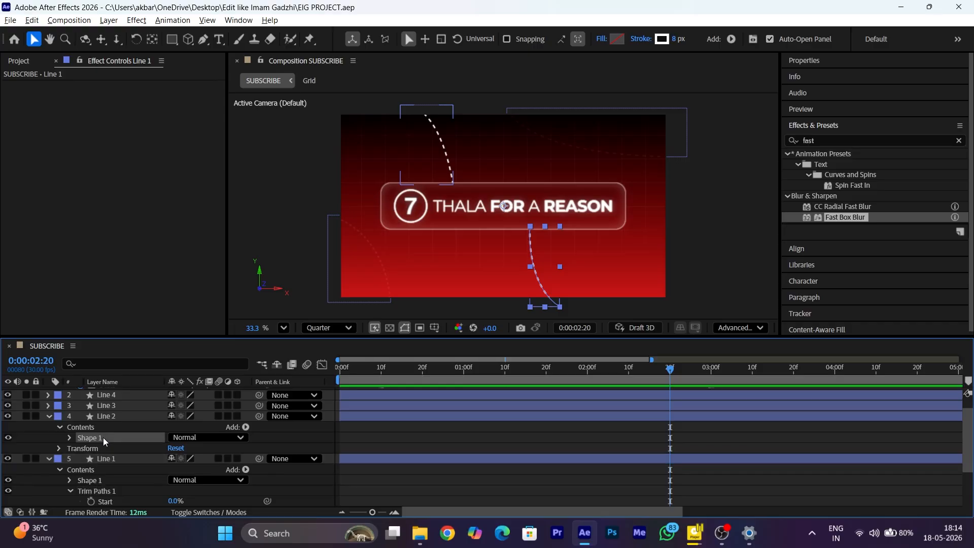
{"action": "left_click_drag", "start_coordinate": [357, 370], "coordinate": [340, 370]}
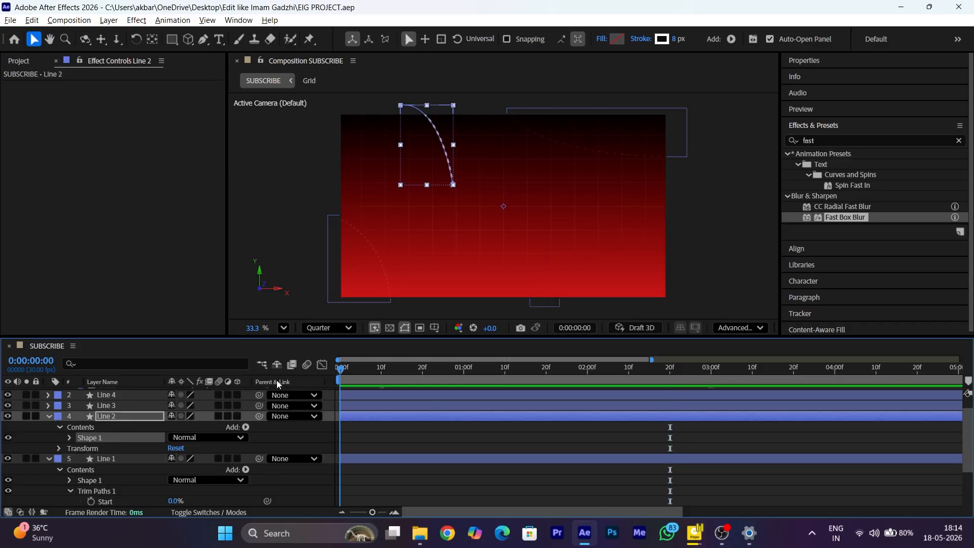
{"action": "key", "text": "ctrl+v"}
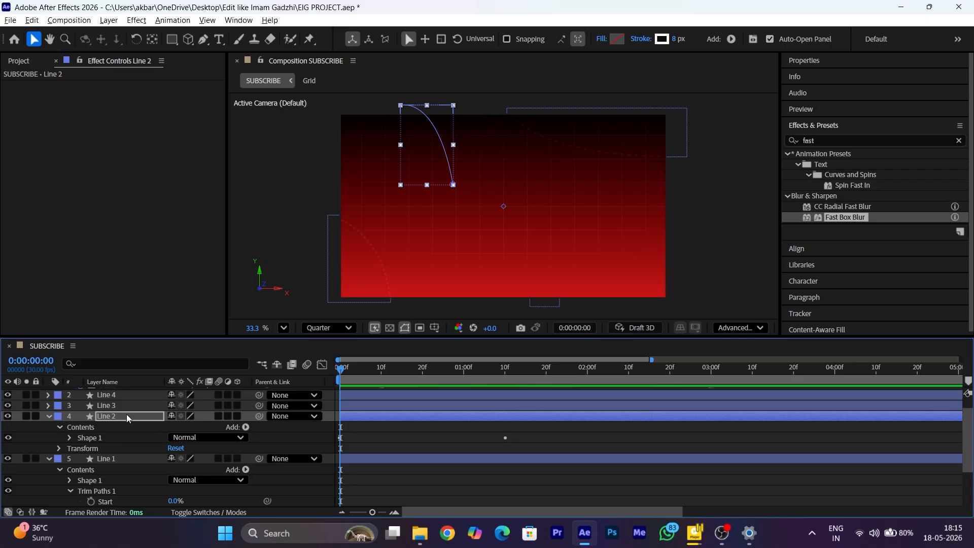
Show only the keyframed properties of Line 1 and Line 2 and preview both lines drawing on.
{"action": "left_click", "coordinate": [114, 459], "text": "ctrl"}
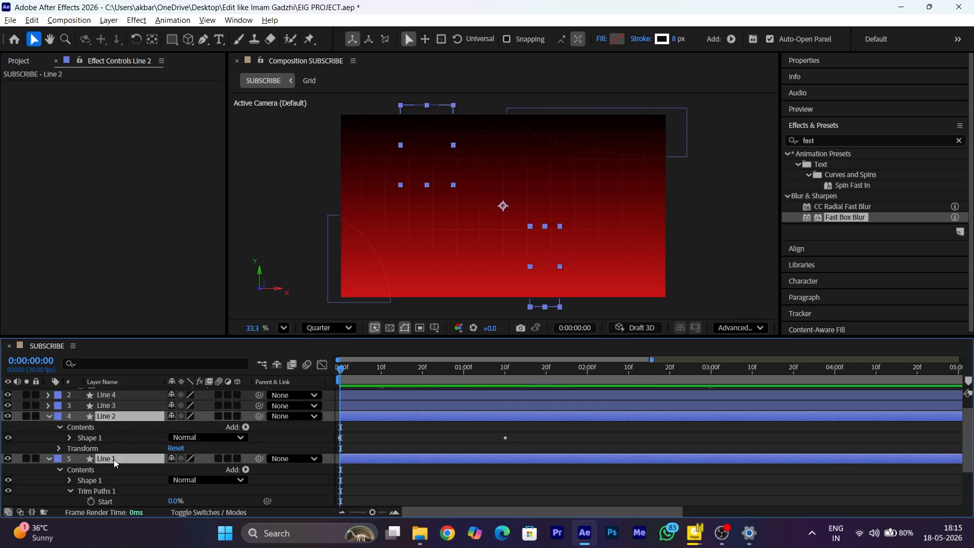
{"action": "key", "text": "u"}
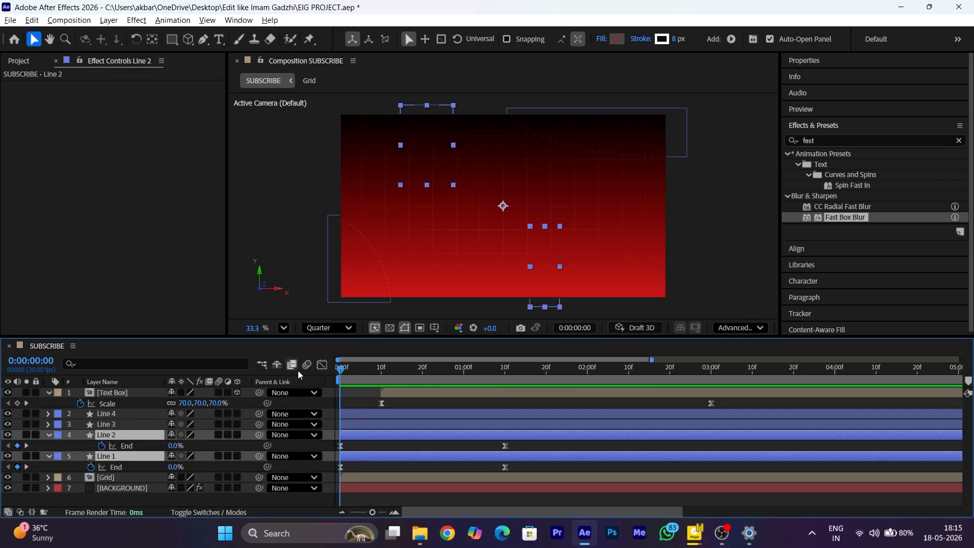
{"action": "key", "text": "space"}
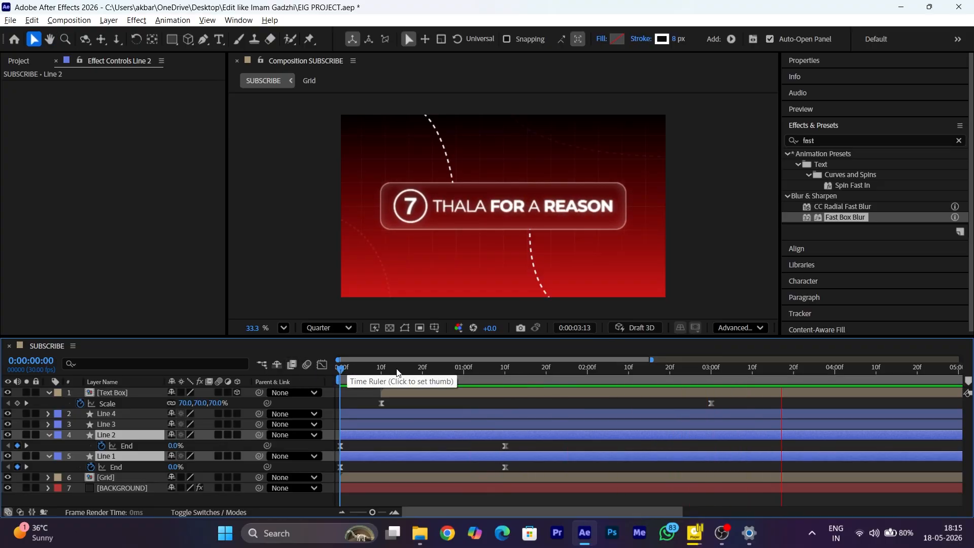
{"action": "key", "text": "space"}
Find the Turbulent Displace effect and apply it to Line 1.
{"action": "left_click", "coordinate": [850, 140]}
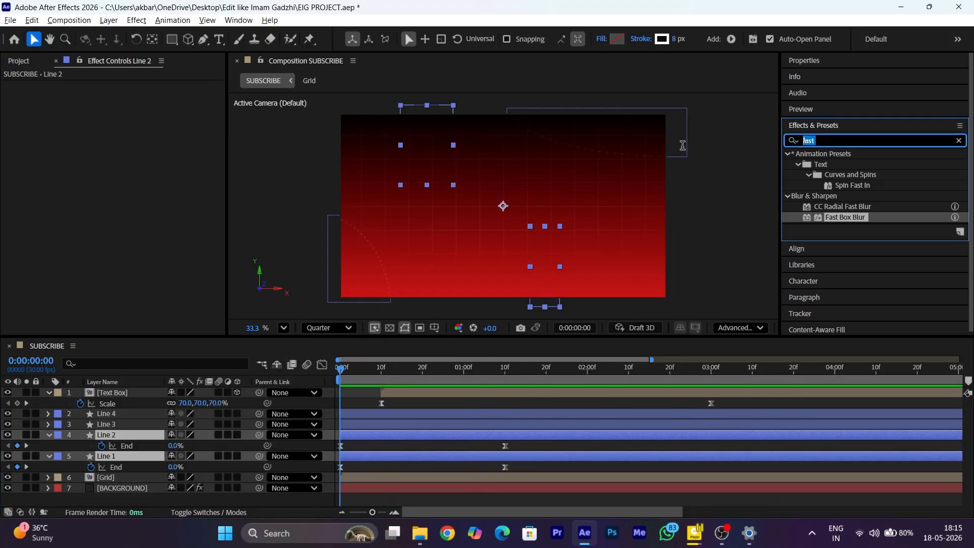
{"action": "type", "text": "tur"}
{"action": "type", "text": "bu"}
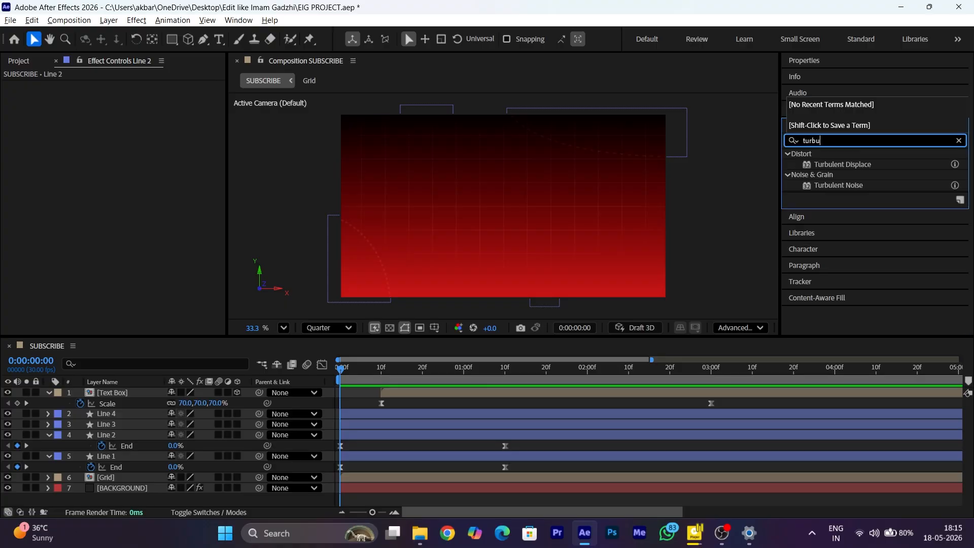
{"action": "left_click_drag", "start_coordinate": [832, 166], "coordinate": [119, 459]}
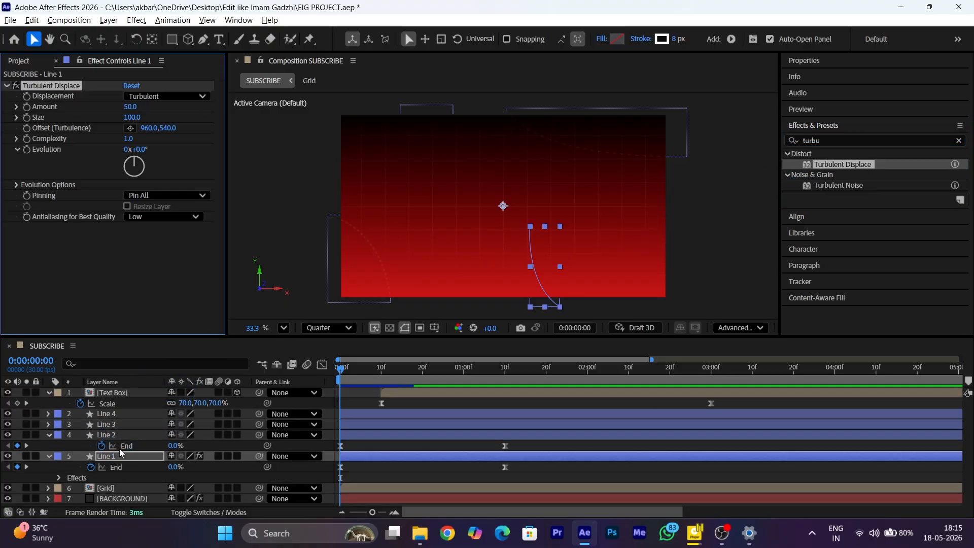
Set Line 1's Turbulent Displace Amount to 20 and Size to 50.
{"action": "left_click", "coordinate": [130, 106]}
{"action": "type", "text": "20"}
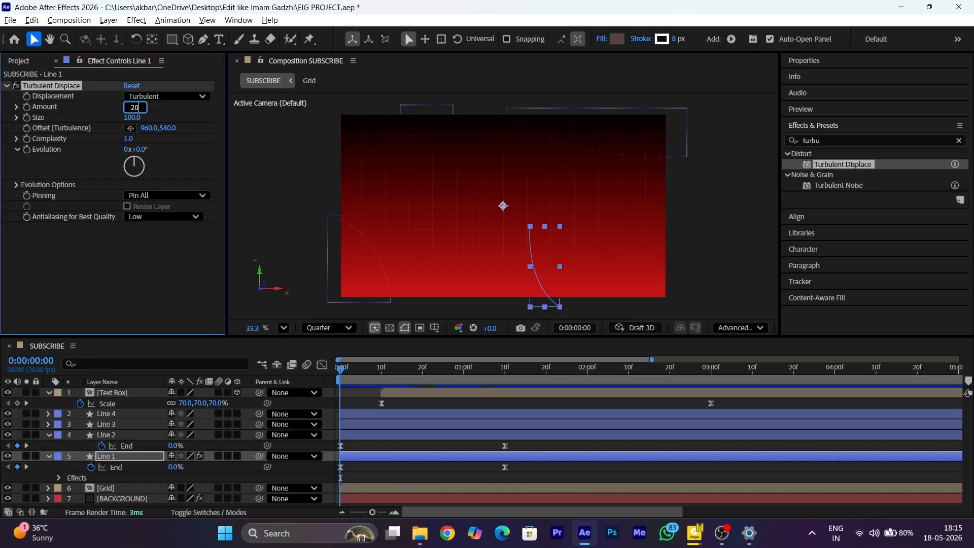
{"action": "key", "text": "Tab"}
{"action": "type", "text": "50"}
{"action": "key", "text": "Return"}
Keyframe the Turbulent Displace Evolution on Line 1 from 0 at frame 0 to one full revolution at 5:00.
{"action": "left_click_drag", "start_coordinate": [385, 367], "coordinate": [784, 393]}
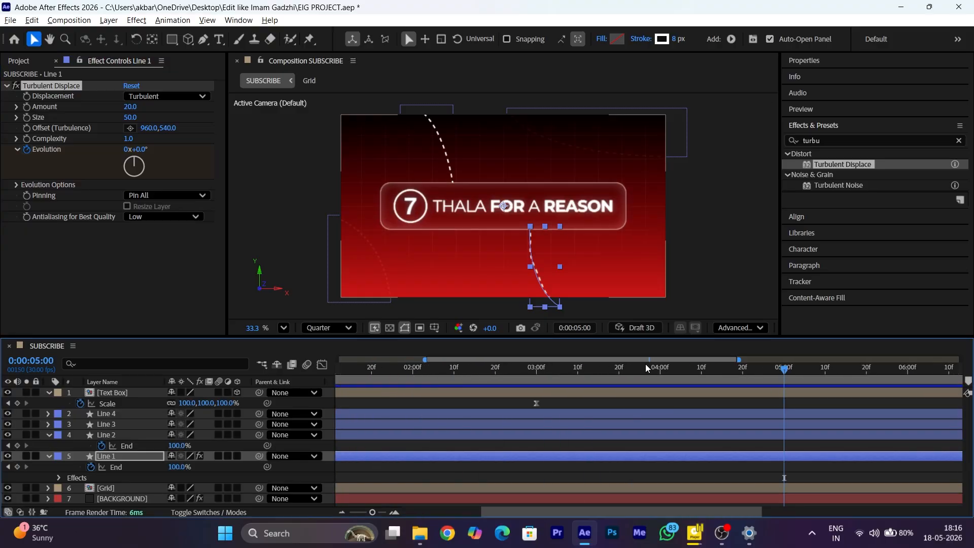
{"action": "left_click", "coordinate": [126, 149]}
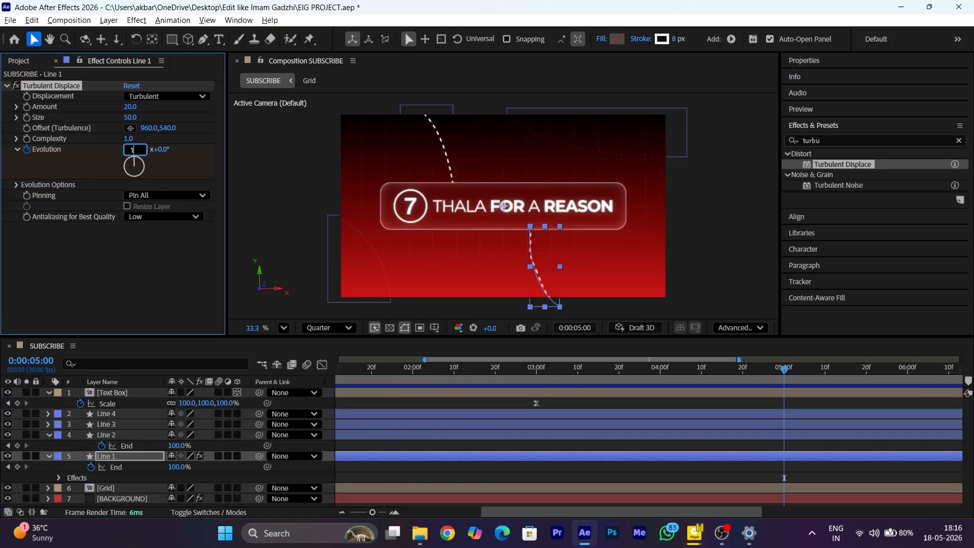
{"action": "type", "text": "1"}
{"action": "key", "text": "Return"}
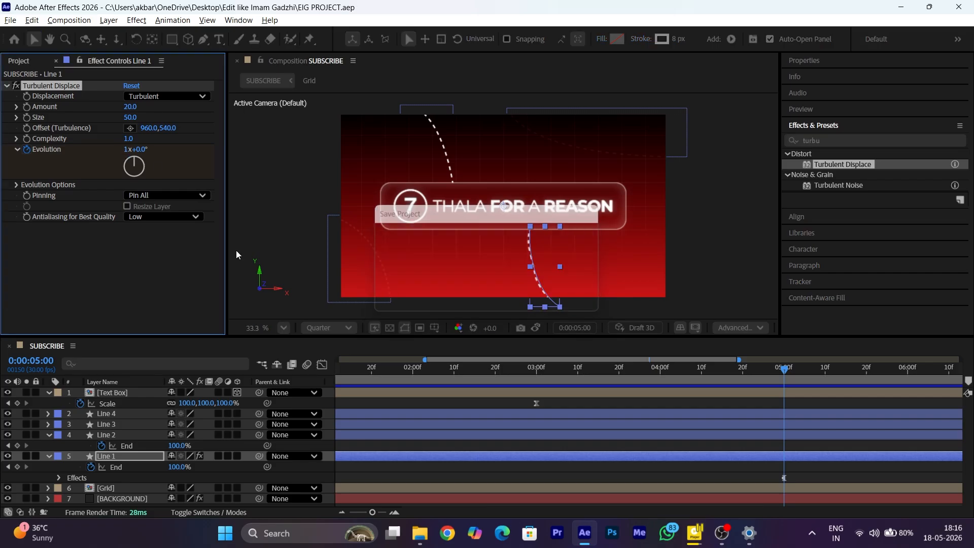
Copy Line 1's animated Turbulent Displace effect onto Line 2 at frame 0 and scrub through the result.
{"action": "left_click_drag", "start_coordinate": [677, 513], "coordinate": [317, 406]}
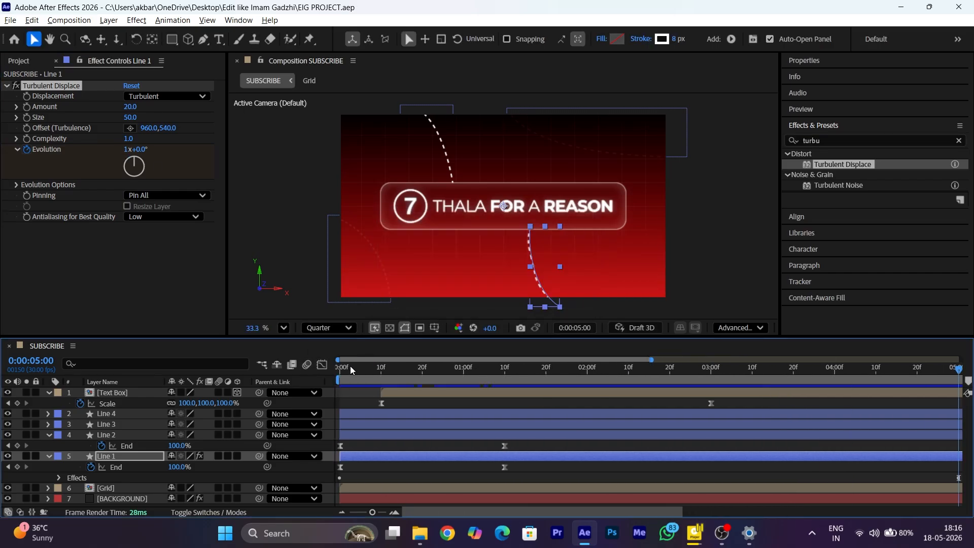
{"action": "left_click_drag", "start_coordinate": [350, 367], "coordinate": [282, 371]}
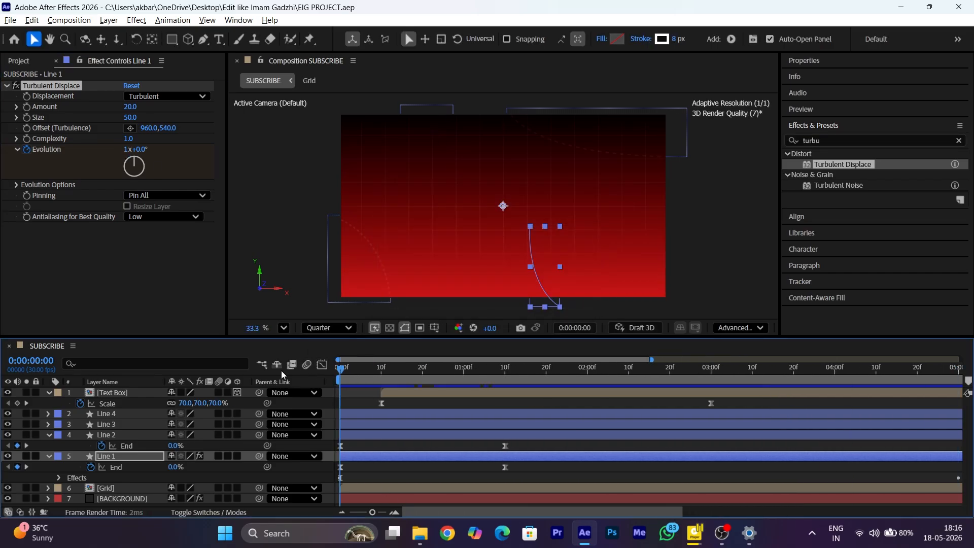
{"action": "left_click", "coordinate": [59, 86]}
{"action": "left_click", "coordinate": [138, 434]}
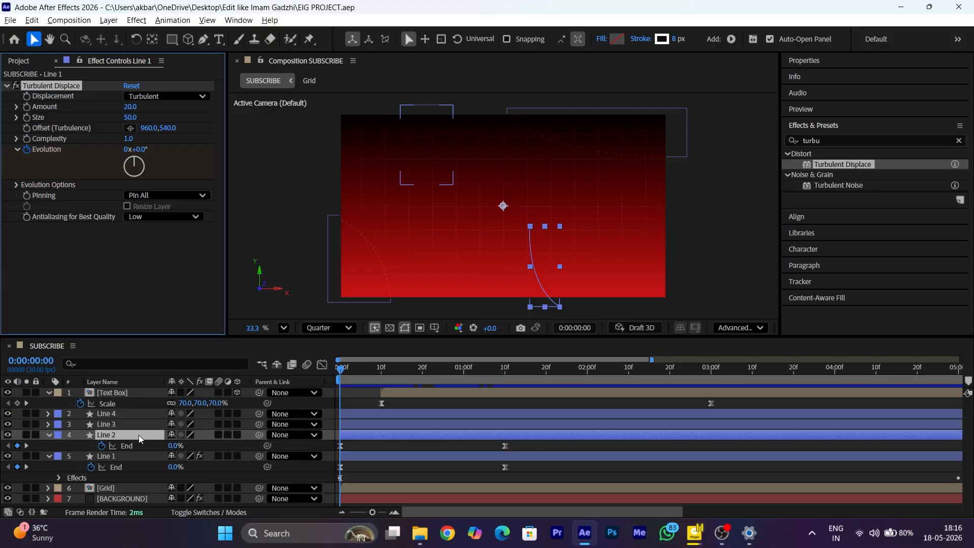
{"action": "key", "text": "ctrl+v"}
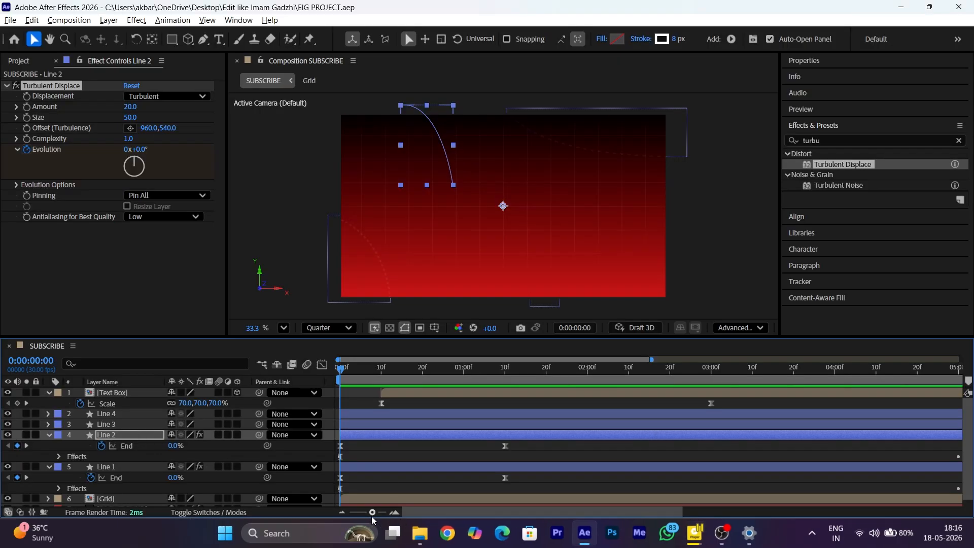
{"action": "left_click_drag", "start_coordinate": [371, 515], "coordinate": [357, 516]}
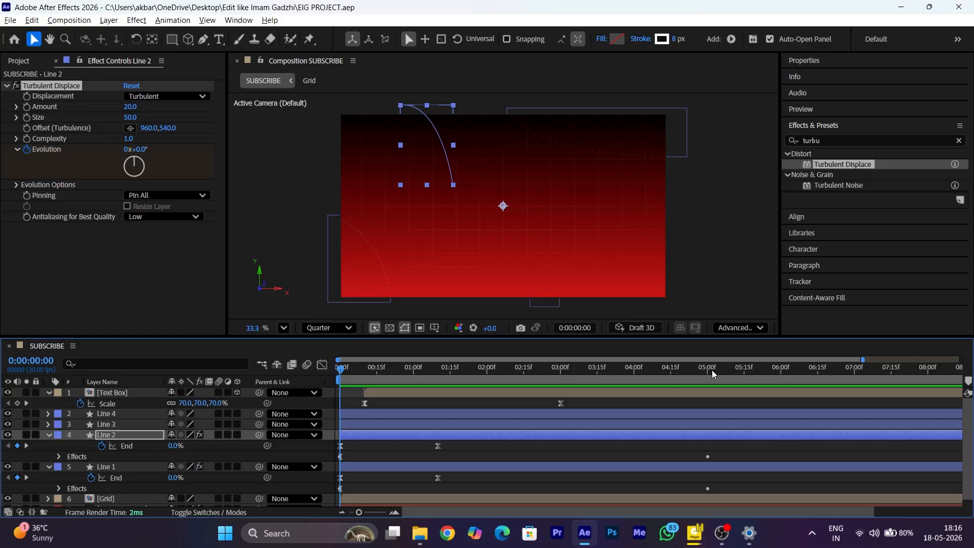
{"action": "left_click_drag", "start_coordinate": [711, 370], "coordinate": [590, 372]}
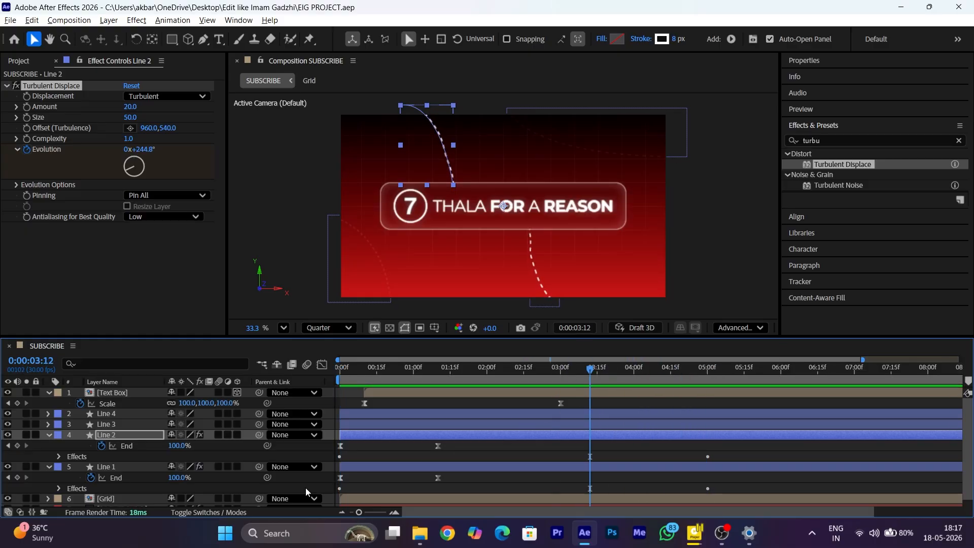
Collapse Line 1 and Line 2 and parent both layers to the Text Box layer.
{"action": "left_click", "coordinate": [123, 466]}
{"action": "left_click", "coordinate": [129, 436], "text": "shift"}
{"action": "key", "text": "u"}
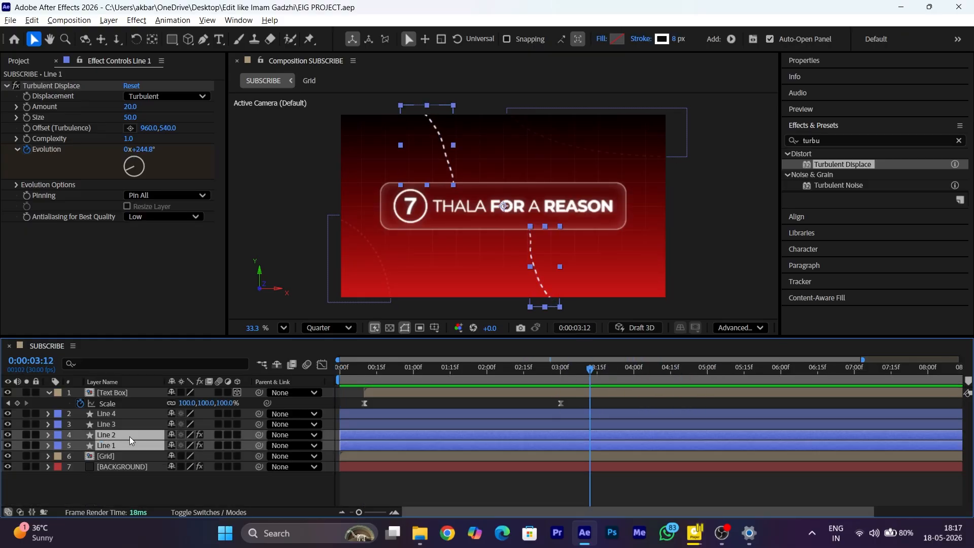
{"action": "left_click_drag", "start_coordinate": [259, 437], "coordinate": [120, 395]}
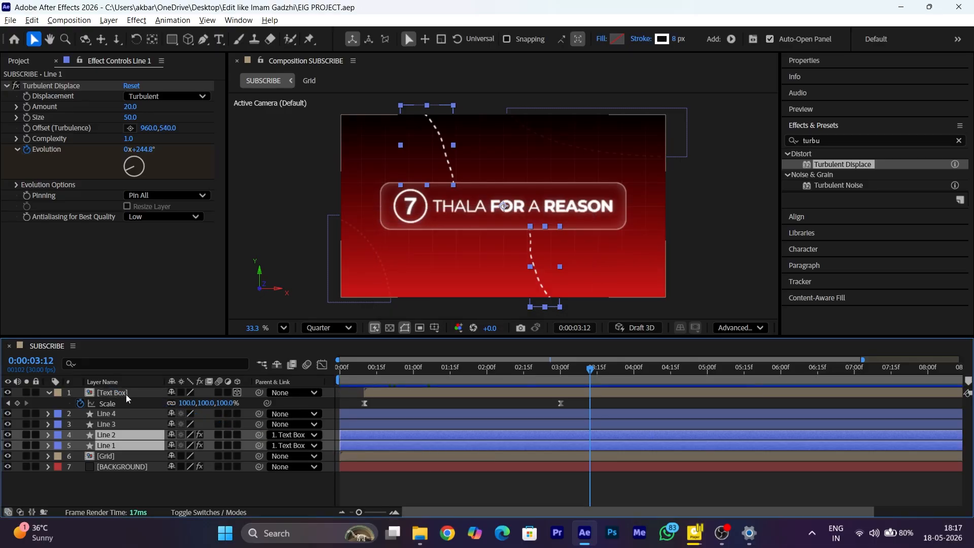
{"action": "left_click", "coordinate": [332, 447]}
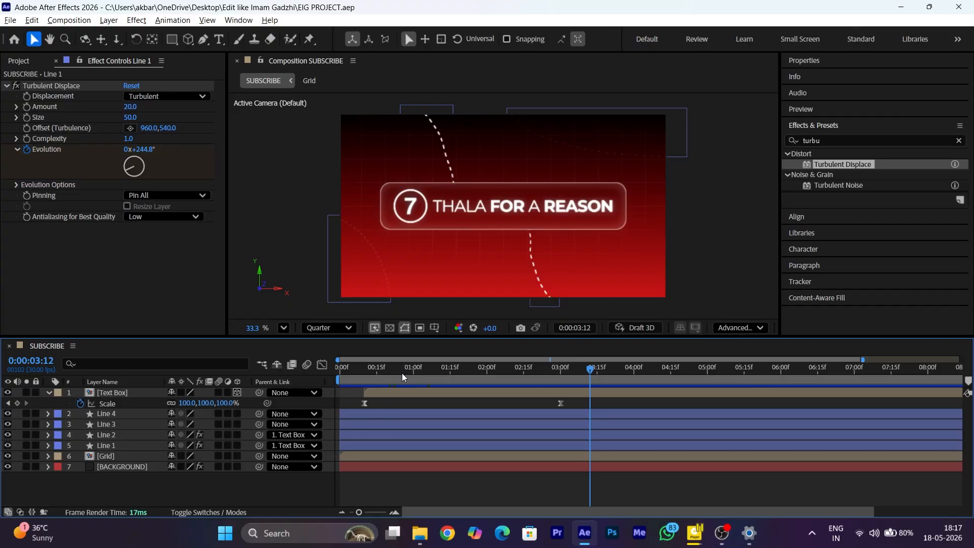
Shift the Line 1 layer to start at 1:00 and scrub ahead to about 1:10.
{"action": "mouse_move", "coordinate": [412, 380]}
{"action": "left_mouse_down"}
{"action": "mouse_move", "coordinate": [424, 372]}
{"action": "mouse_move", "coordinate": [413, 378]}
{"action": "left_mouse_up"}
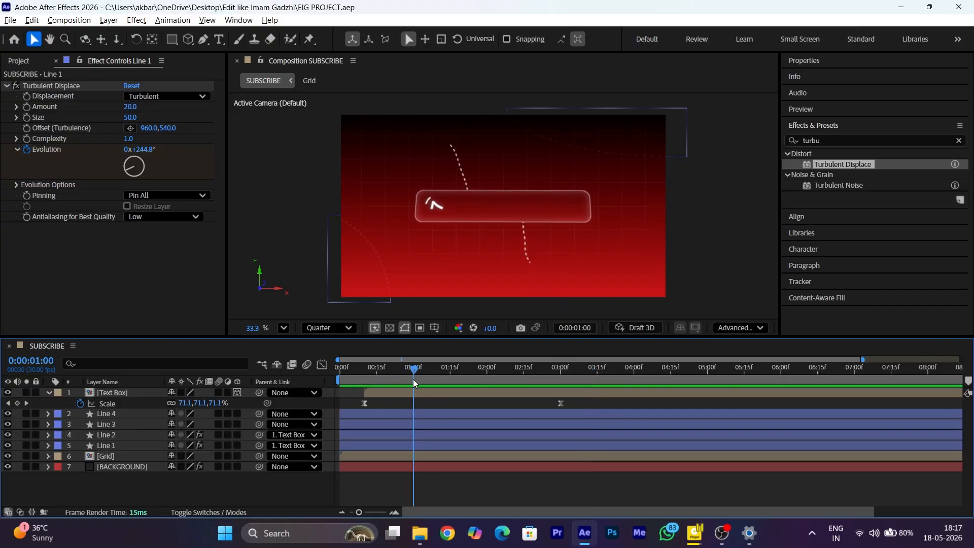
{"action": "left_click_drag", "start_coordinate": [342, 447], "coordinate": [418, 449]}
{"action": "left_click_drag", "start_coordinate": [416, 383], "coordinate": [437, 374]}
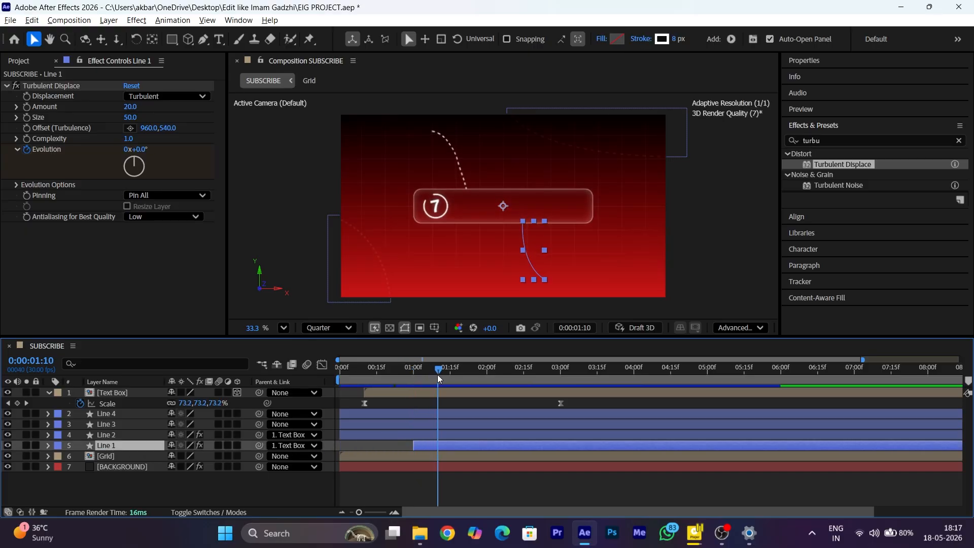
Shift the Line 2 layer to start at 1:10 and play the composition back from frame 0.
{"action": "left_click", "coordinate": [394, 512]}
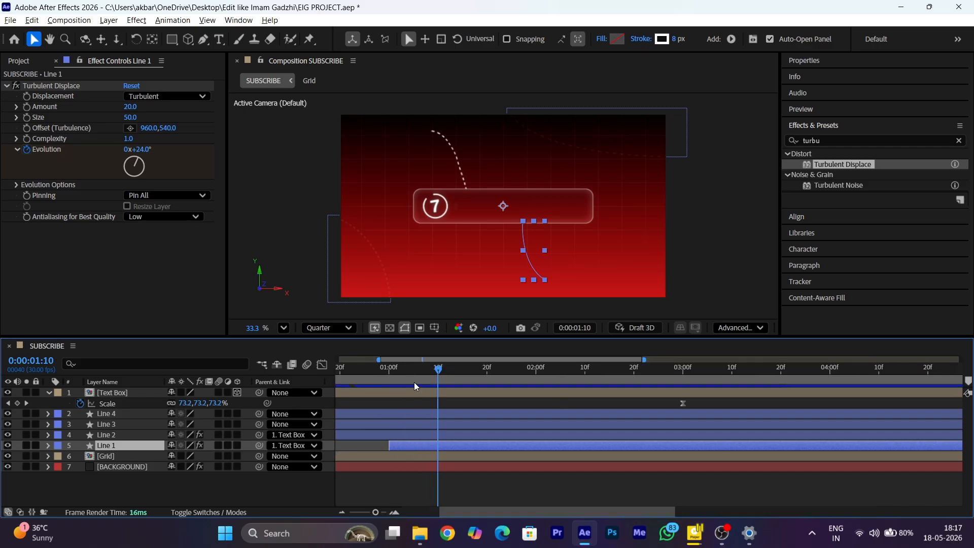
{"action": "left_click", "coordinate": [117, 435]}
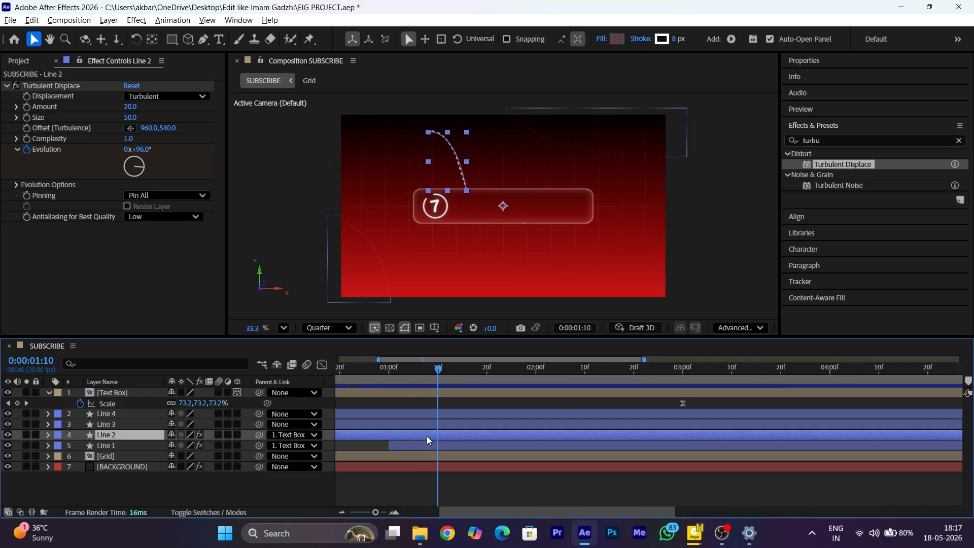
{"action": "left_click_drag", "start_coordinate": [365, 436], "coordinate": [568, 433]}
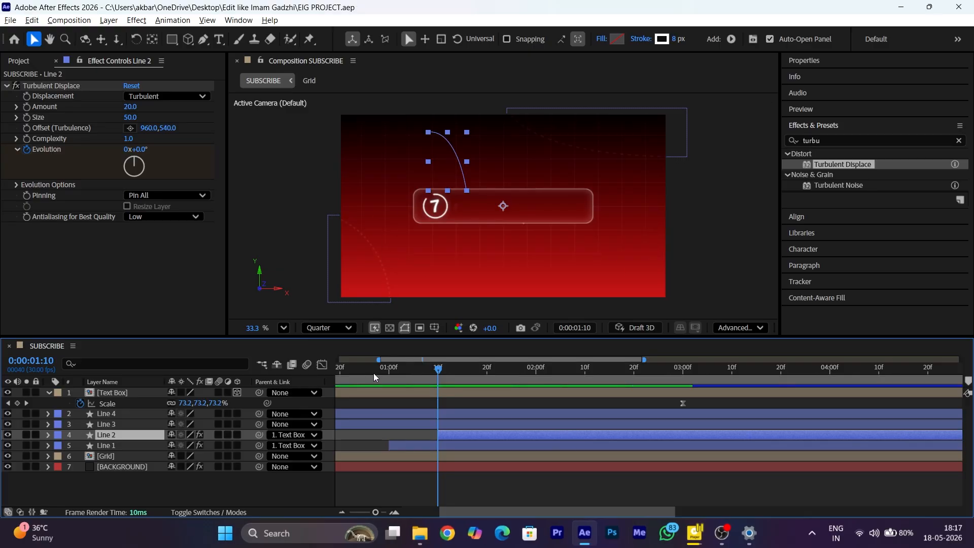
{"action": "key", "text": "Home"}
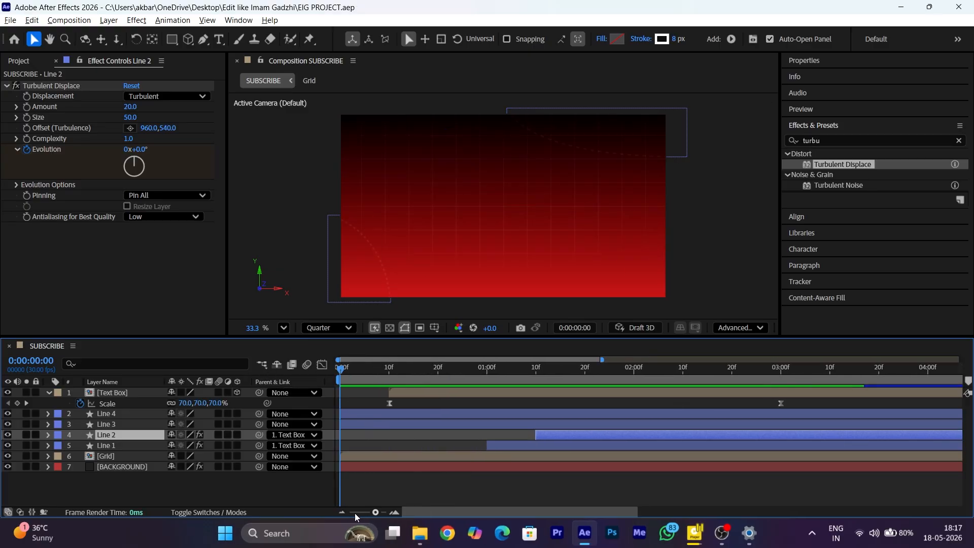
{"action": "left_click", "coordinate": [341, 511]}
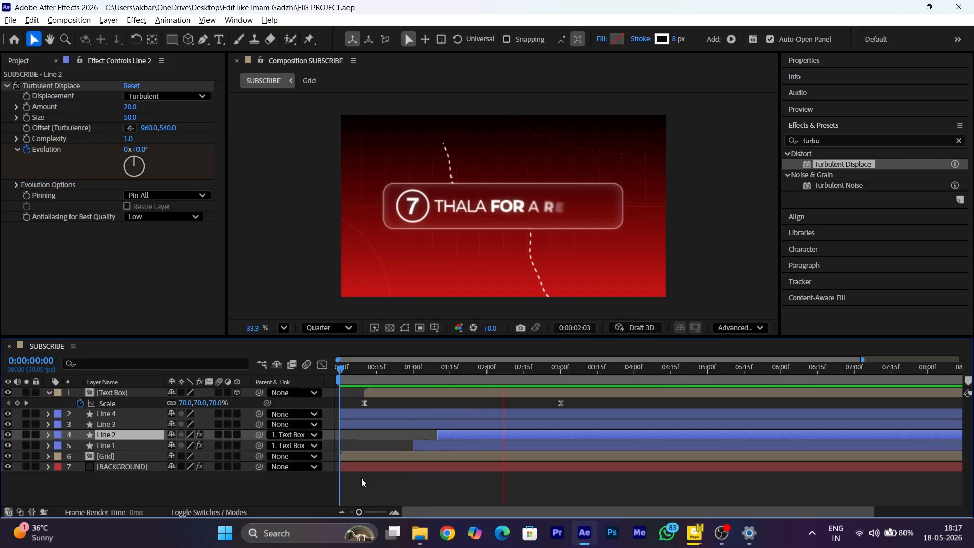
{"action": "key", "text": "space"}
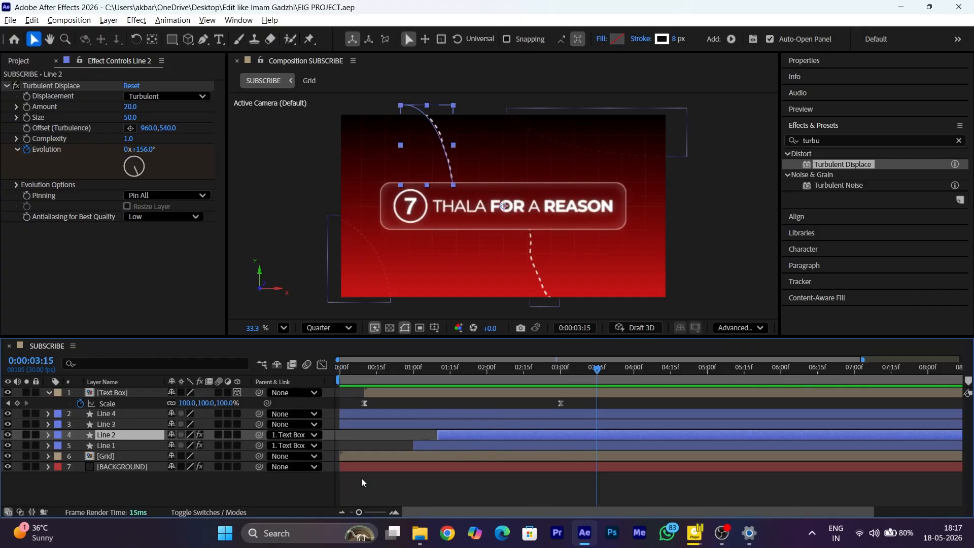
Add Trim Paths to the Line 3 shape layer and expand its properties.
{"action": "left_click", "coordinate": [131, 424]}
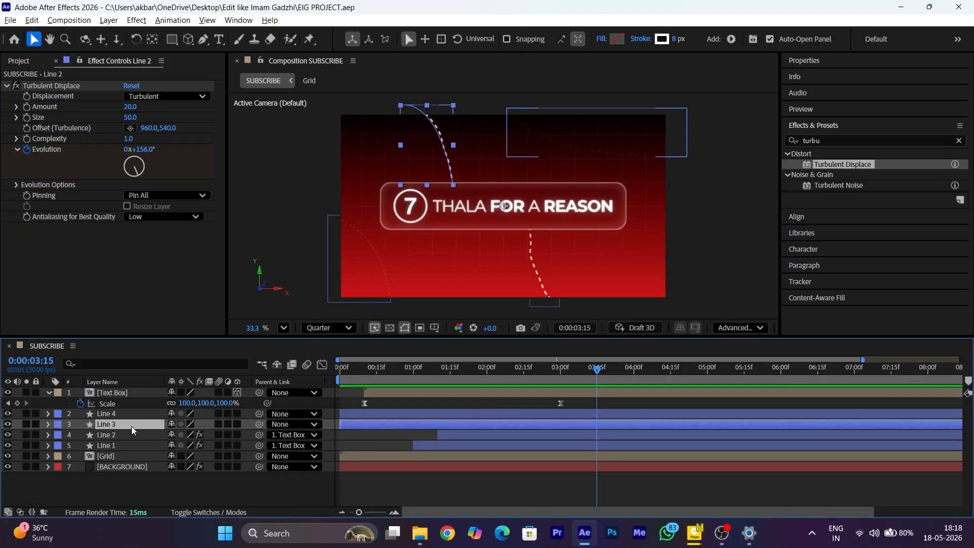
{"action": "left_click", "coordinate": [47, 425]}
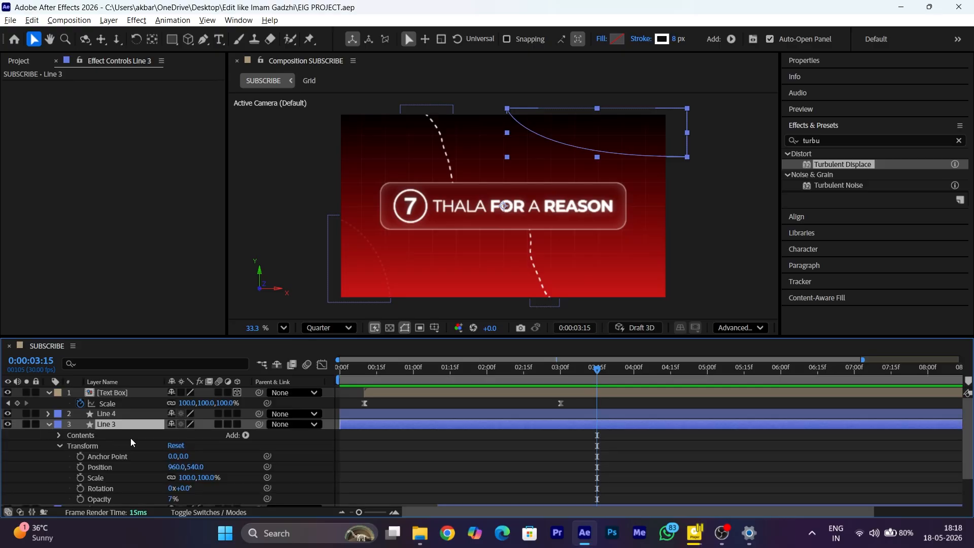
{"action": "left_click", "coordinate": [246, 435]}
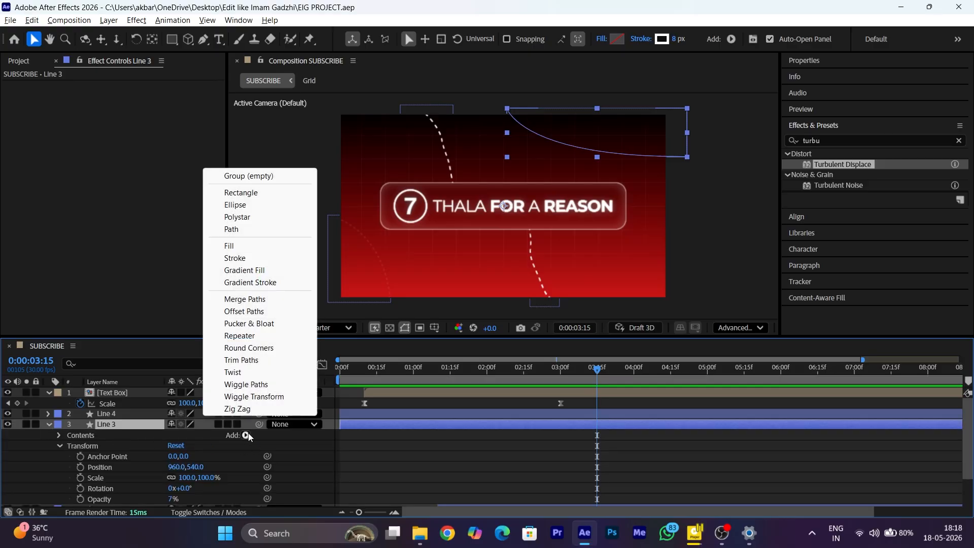
{"action": "left_click", "coordinate": [241, 360]}
{"action": "left_click", "coordinate": [69, 456]}
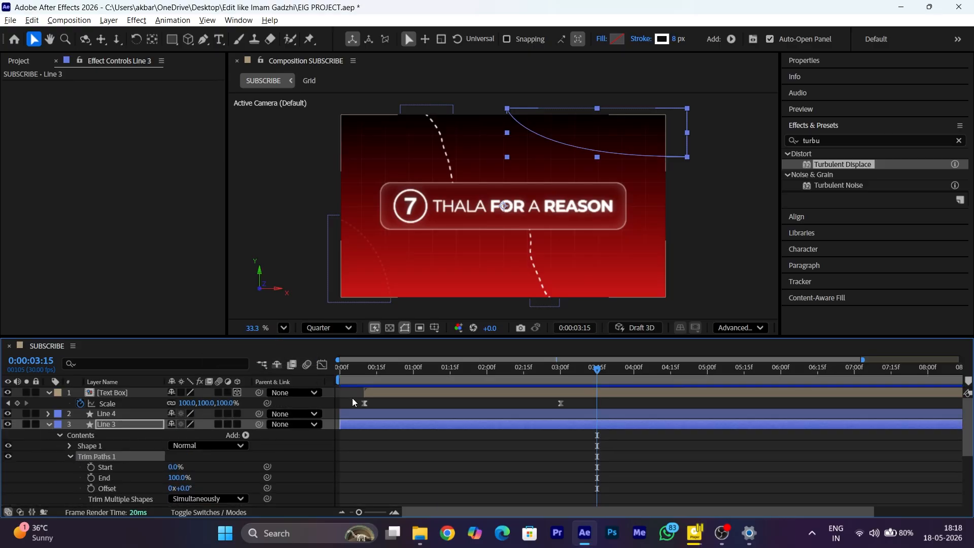
Keyframe Line 3's Trim Paths End from 0% at frame 0 to 100% at 0:20 and apply Easy Ease to both keyframes.
{"action": "left_click_drag", "start_coordinate": [356, 367], "coordinate": [288, 384]}
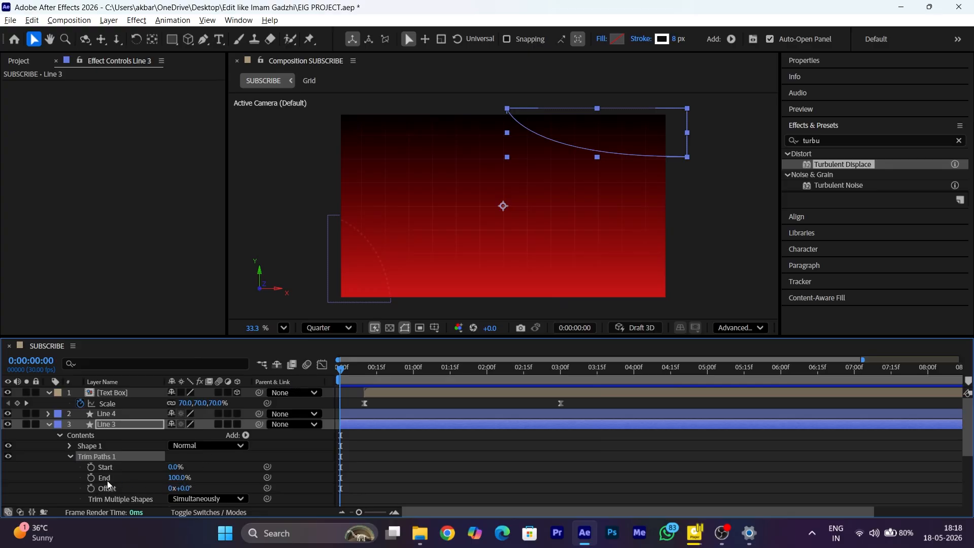
{"action": "left_click", "coordinate": [91, 478]}
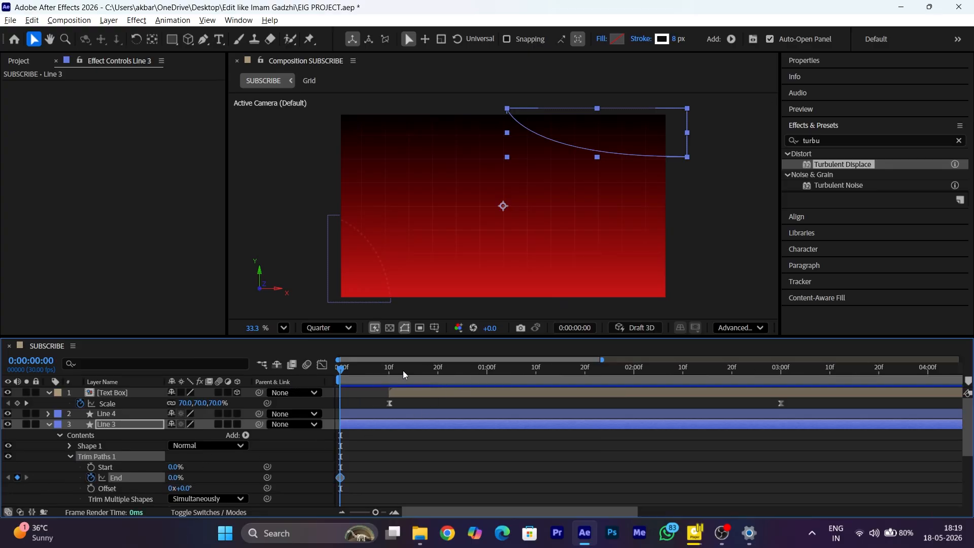
{"action": "left_click_drag", "start_coordinate": [402, 370], "coordinate": [439, 379]}
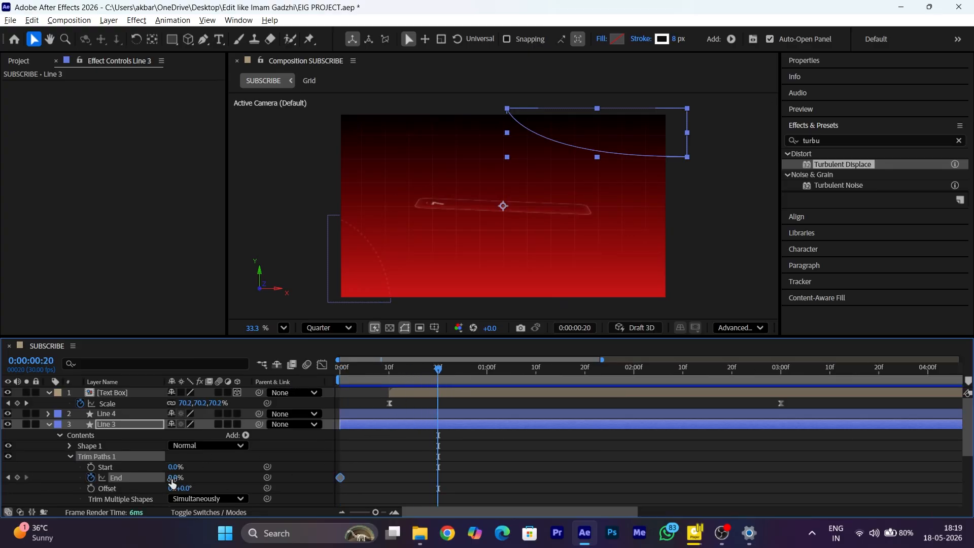
{"action": "left_click_drag", "start_coordinate": [173, 478], "coordinate": [411, 473]}
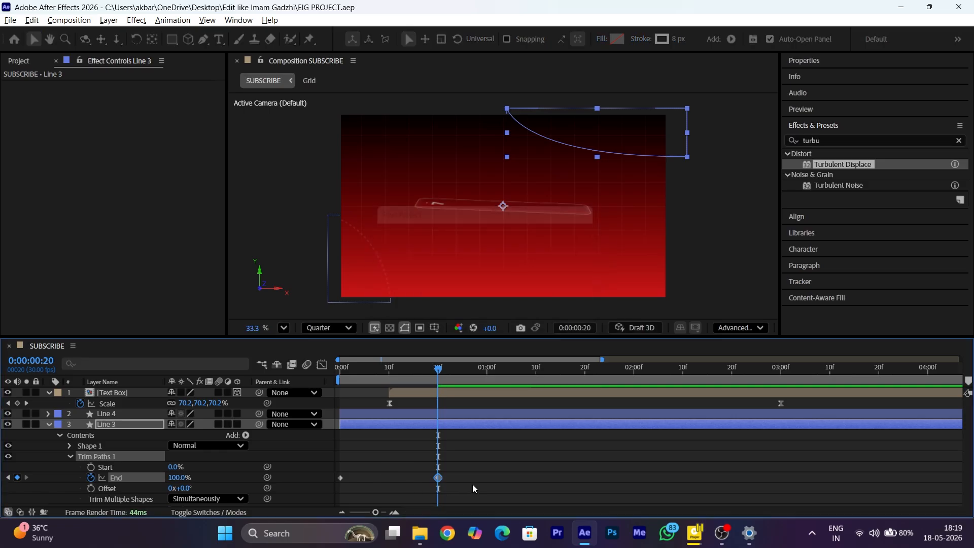
{"action": "left_click_drag", "start_coordinate": [473, 484], "coordinate": [335, 472]}
{"action": "right_click", "coordinate": [340, 477]}
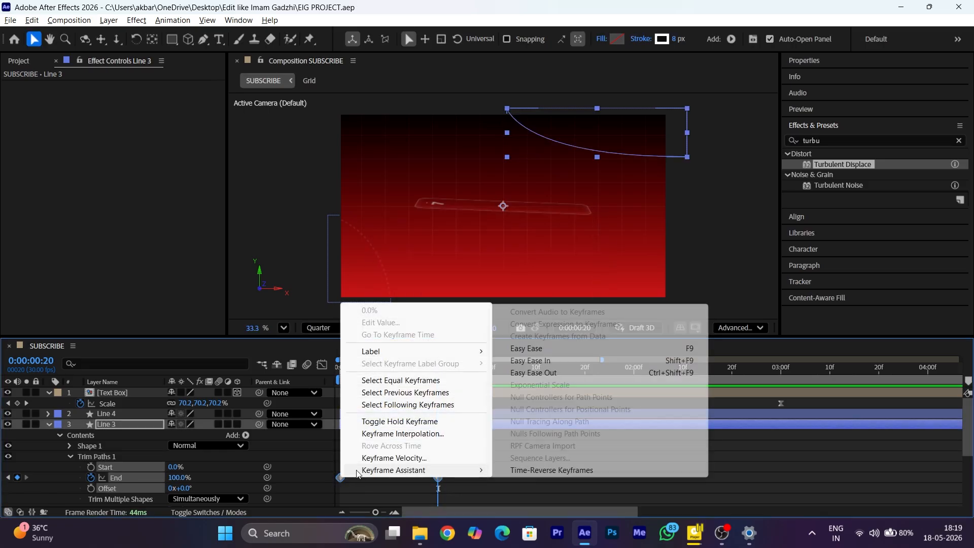
{"action": "left_click", "coordinate": [527, 348]}
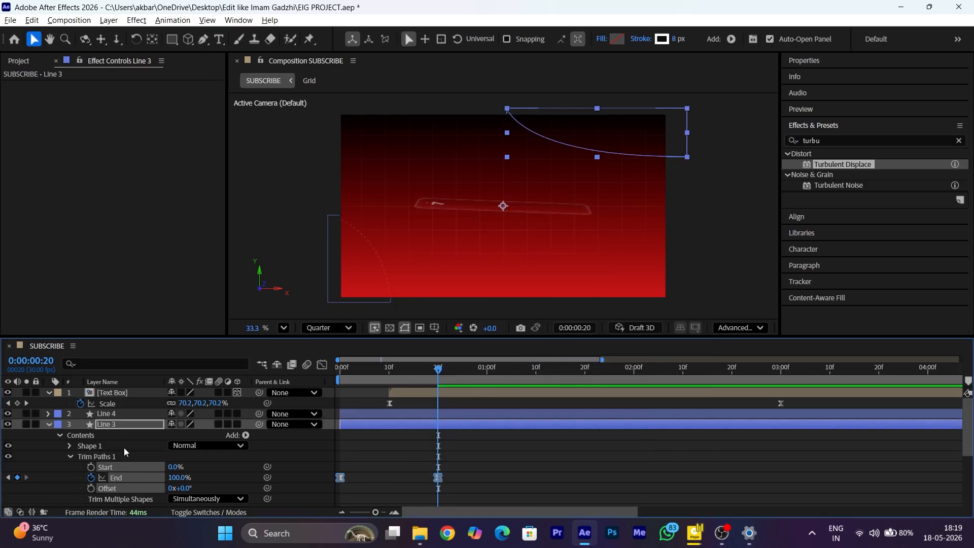
Copy Line 3's animated Trim Paths into Shape 1 of Line 4 at frame 0.
{"action": "left_click", "coordinate": [120, 425]}
{"action": "left_click", "coordinate": [94, 455]}
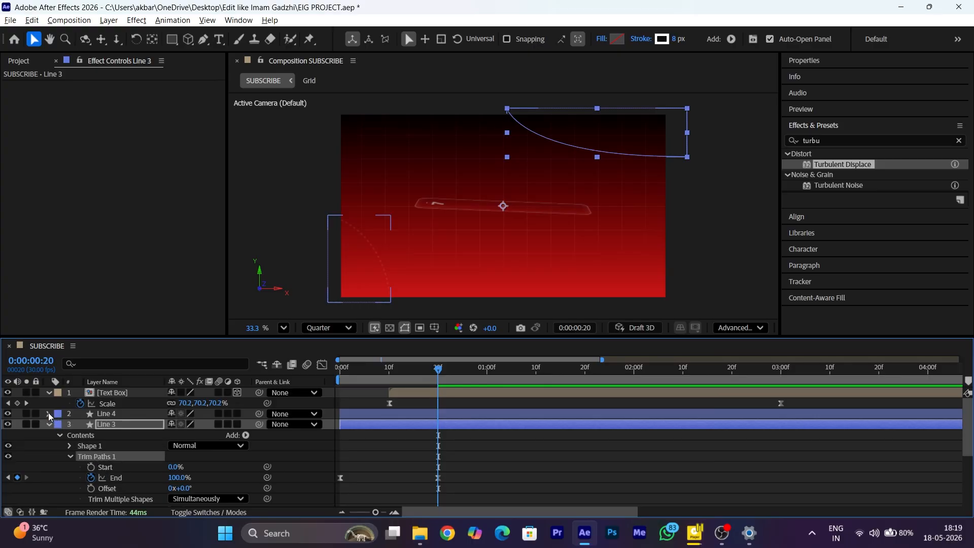
{"action": "left_click", "coordinate": [49, 413]}
{"action": "left_click", "coordinate": [59, 425]}
{"action": "left_click", "coordinate": [87, 434]}
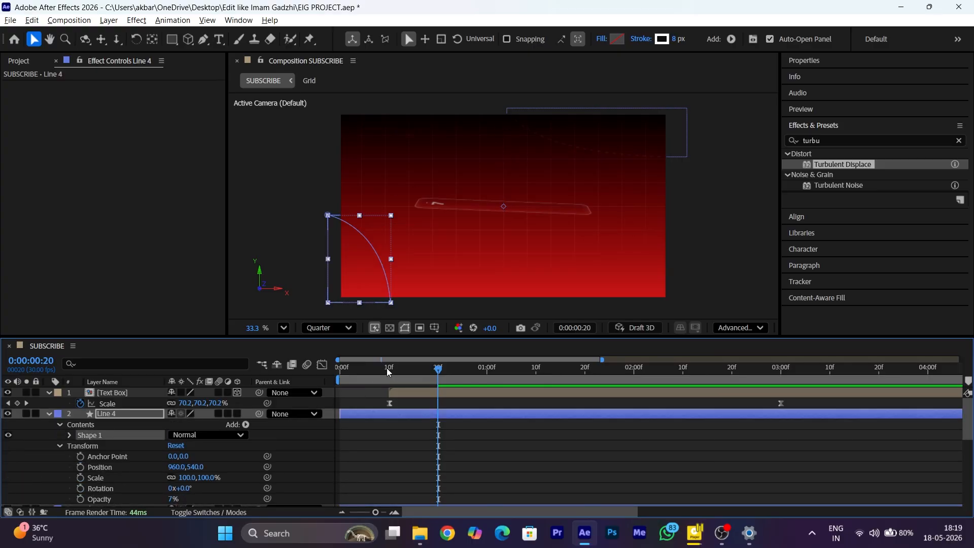
{"action": "left_click_drag", "start_coordinate": [387, 367], "coordinate": [226, 382]}
{"action": "key", "text": "ctrl+v"}
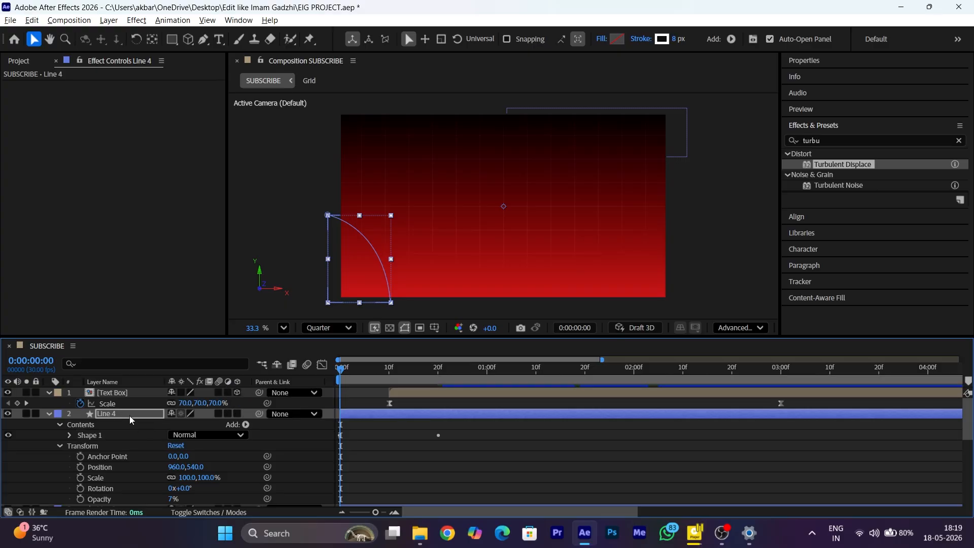
Show only the keyframed End properties of Line 4 and Line 3, and save the project.
{"action": "key", "text": "u"}
{"action": "left_click", "coordinate": [139, 434]}
{"action": "key", "text": "u"}
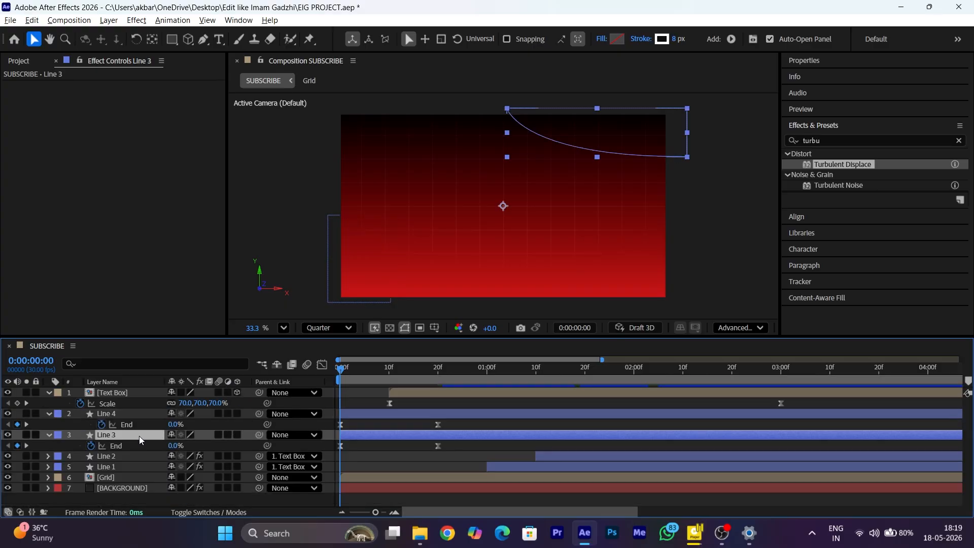
{"action": "left_click", "coordinate": [452, 446]}
{"action": "key", "text": "ctrl+s"}
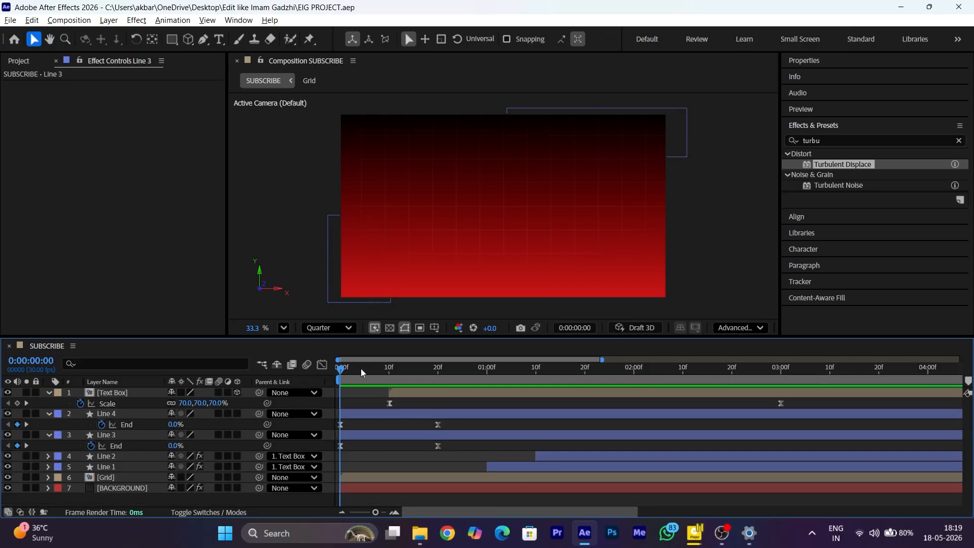
Shift the Line 3 layer to start at 0:20 and Line 4 to start at 2:00, saving the project.
{"action": "left_click_drag", "start_coordinate": [361, 368], "coordinate": [437, 384]}
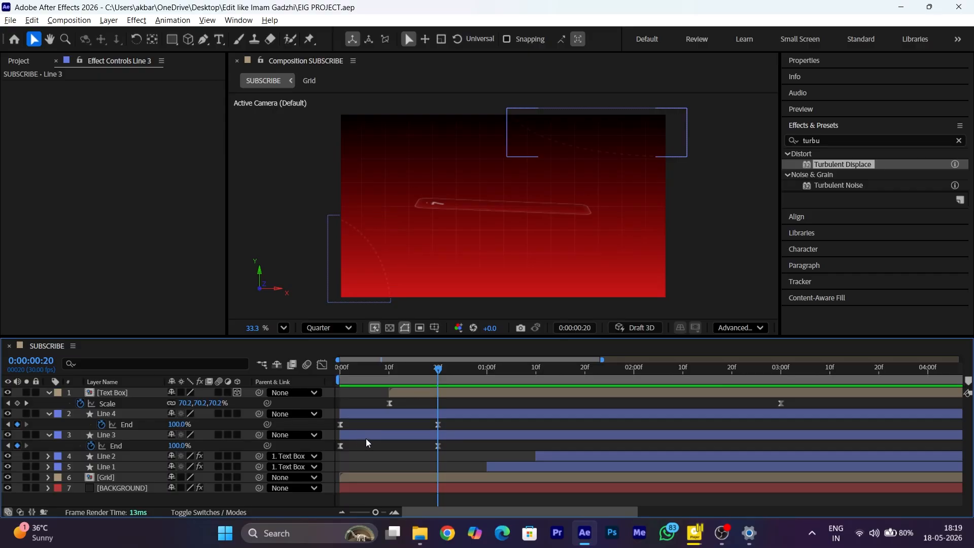
{"action": "left_click_drag", "start_coordinate": [361, 434], "coordinate": [458, 433]}
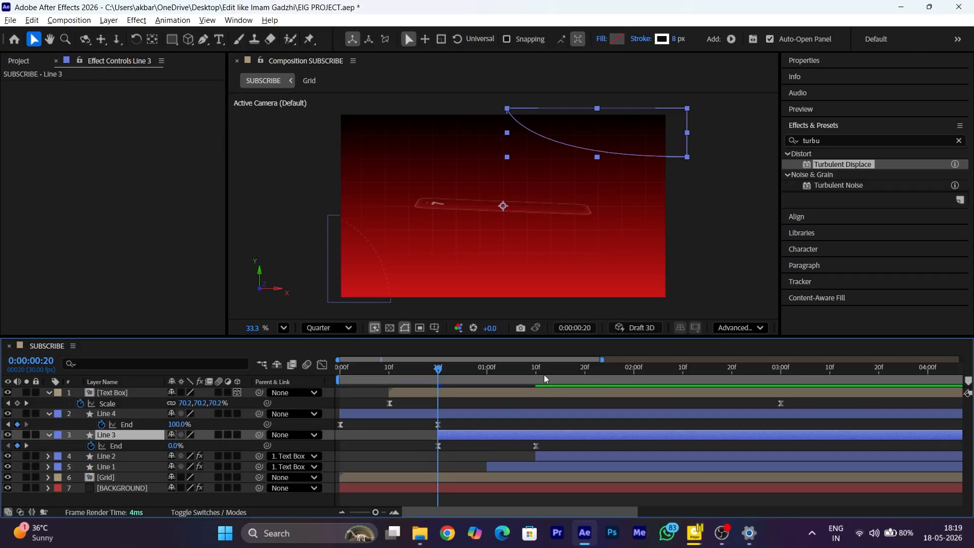
{"action": "left_click", "coordinate": [565, 373]}
{"action": "left_click_drag", "start_coordinate": [581, 373], "coordinate": [634, 380]}
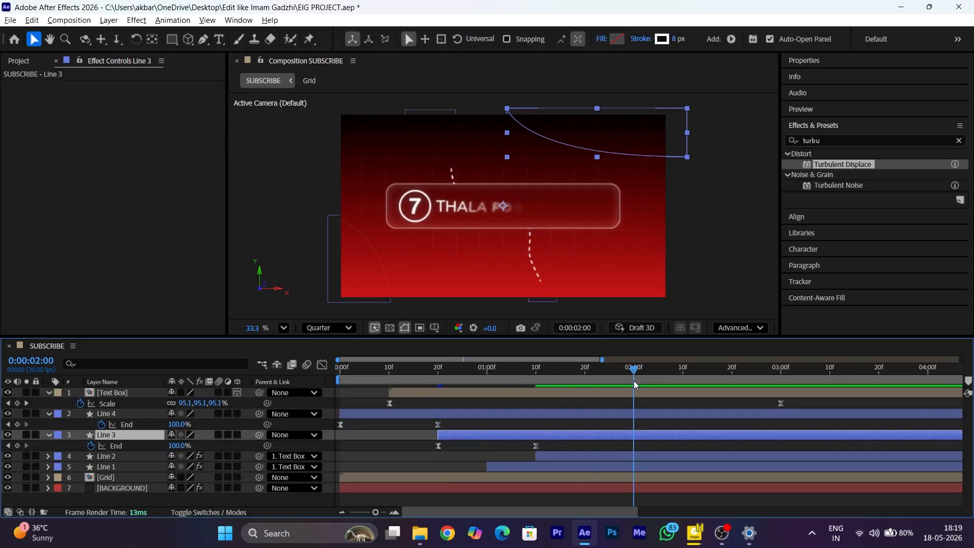
{"action": "left_click_drag", "start_coordinate": [354, 414], "coordinate": [646, 409]}
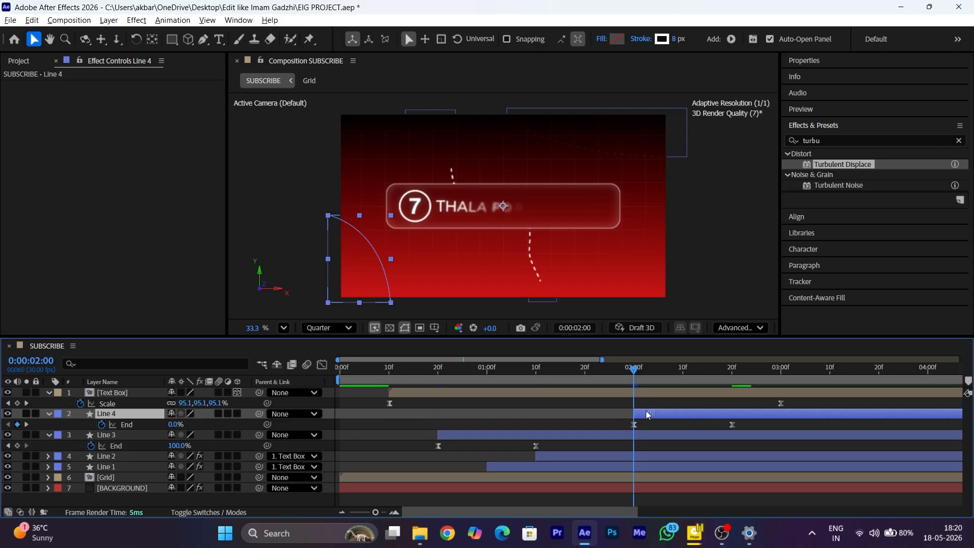
{"action": "key", "text": "ctrl+s"}
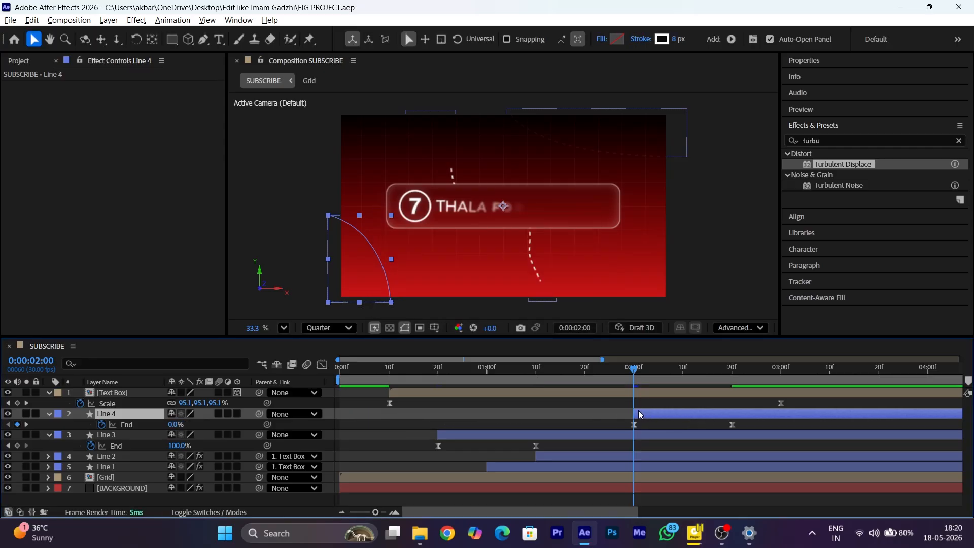
Play the composition from frame 0 to review the staggered line animations.
{"action": "key", "text": "Home"}
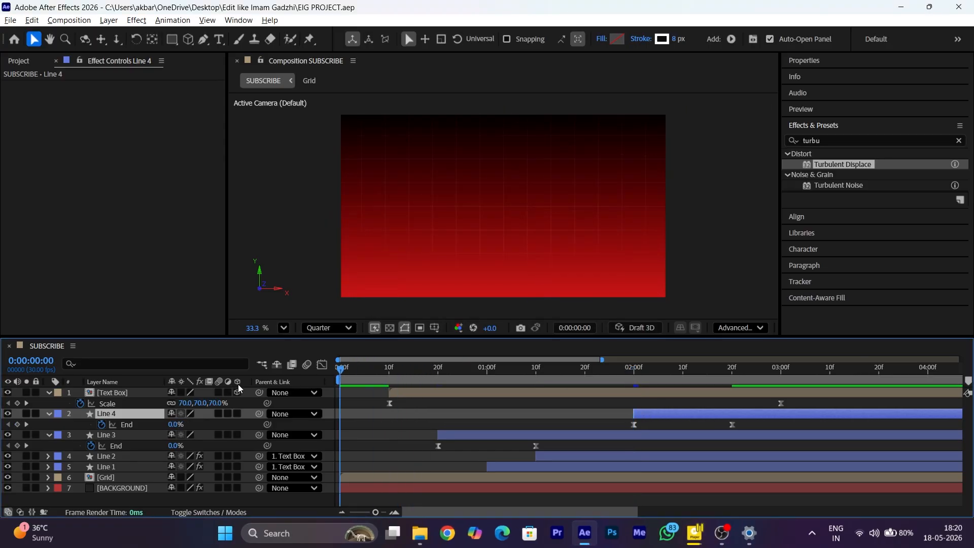
{"action": "key", "text": "space"}
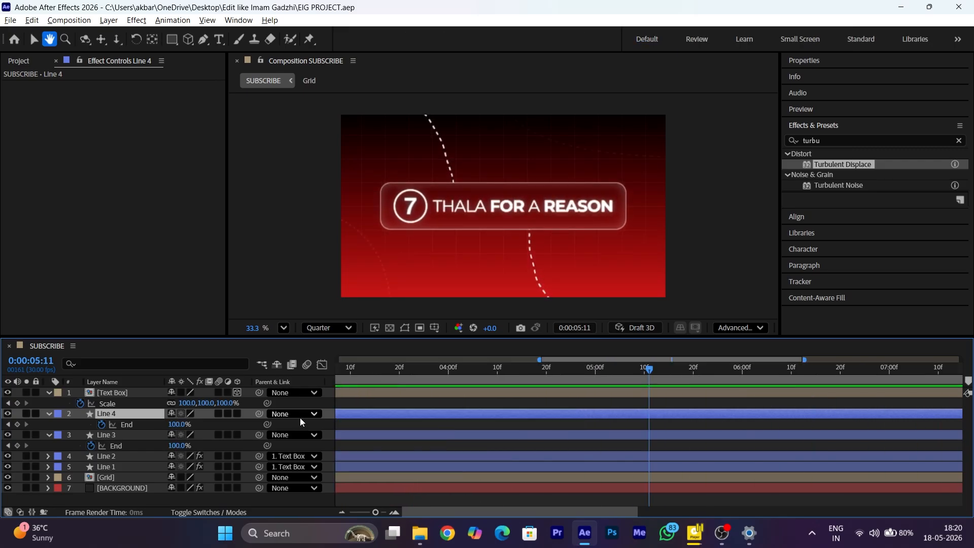
{"action": "key", "text": "space"}
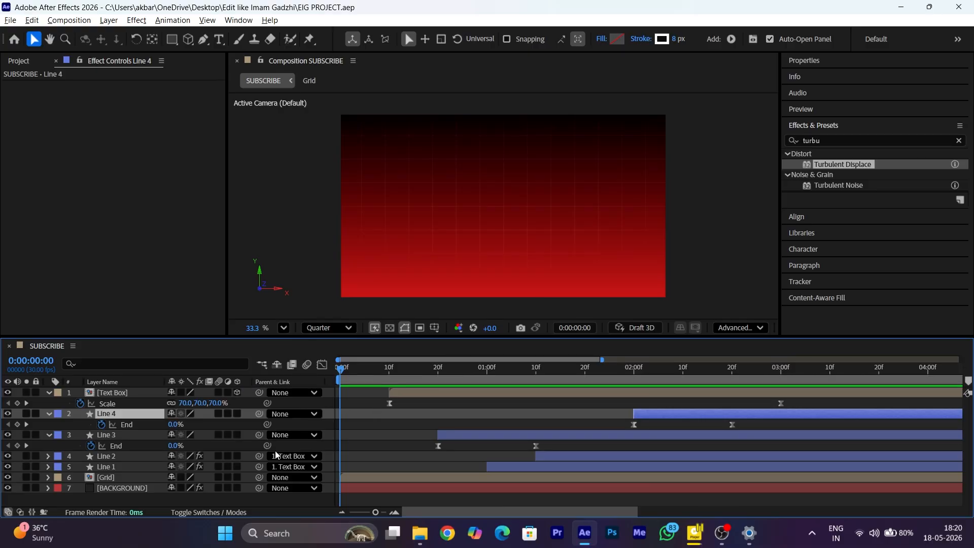
Collapse Line 4 and Line 3, and move Line 2 and Line 1 directly beneath the Text Box layer.
{"action": "left_click", "coordinate": [49, 414]}
{"action": "left_click", "coordinate": [49, 424]}
{"action": "left_click", "coordinate": [105, 444]}
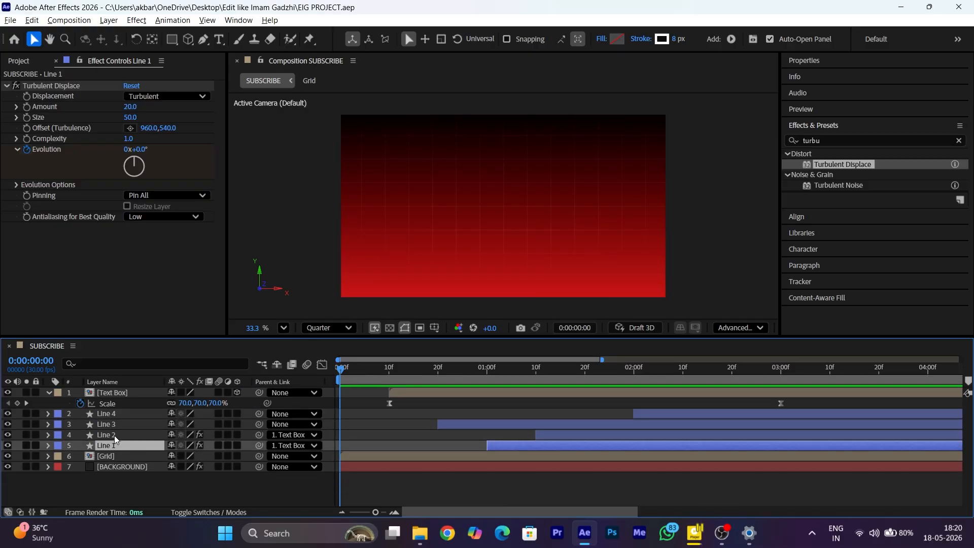
{"action": "left_click", "coordinate": [114, 435], "text": "ctrl"}
{"action": "left_click_drag", "start_coordinate": [109, 435], "coordinate": [111, 410]}
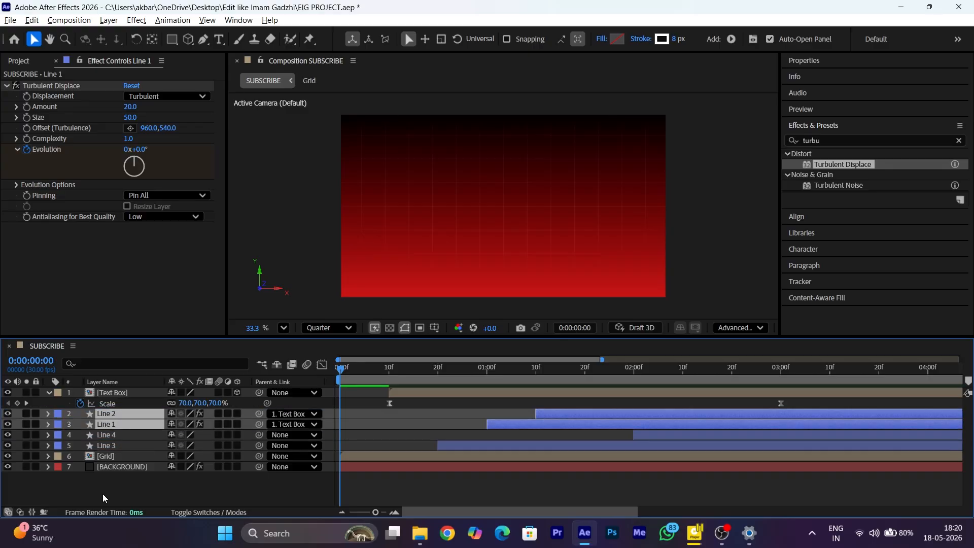
Pre-compose Line 4, Line 3, Grid and BACKGROUND into a composition named Background, moving all attributes into it.
{"action": "left_click_drag", "start_coordinate": [103, 494], "coordinate": [126, 437]}
{"action": "right_click", "coordinate": [125, 437]}
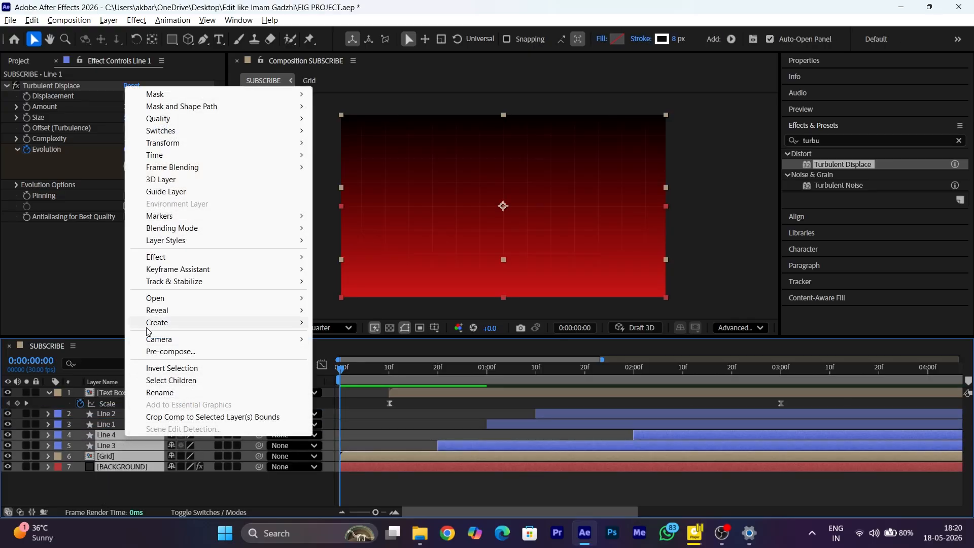
{"action": "left_click", "coordinate": [184, 350]}
{"action": "type", "text": "Backgrou"}
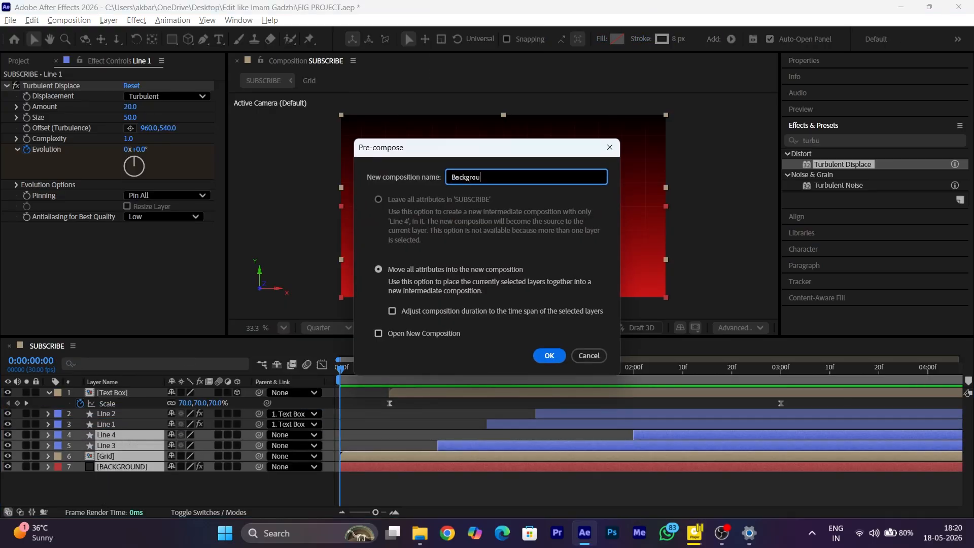
{"action": "type", "text": "nd"}
{"action": "key", "text": "Return"}
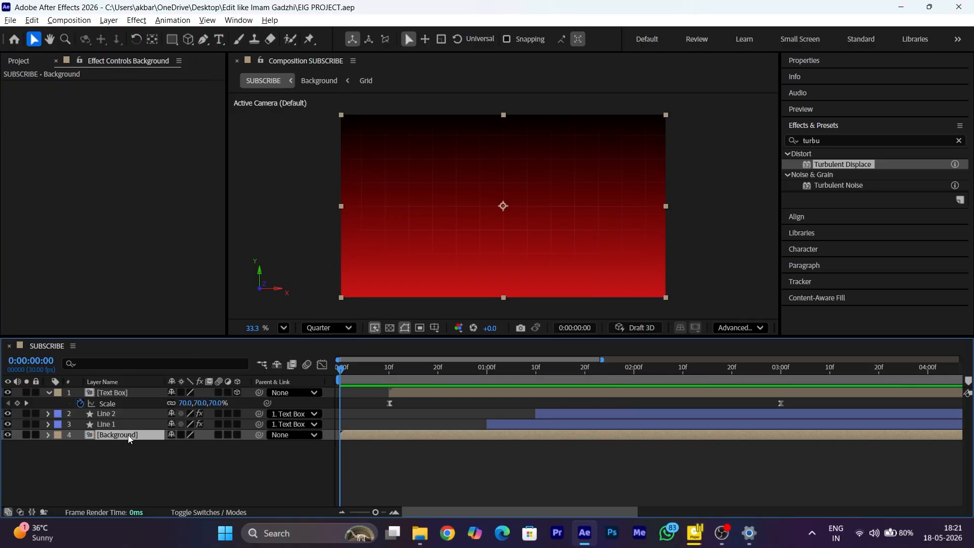
Keyframe the Background layer's Scale at 130% on frame 0, a smaller scale at 1:00, and 130% again at 2:00.
{"action": "key", "text": "s"}
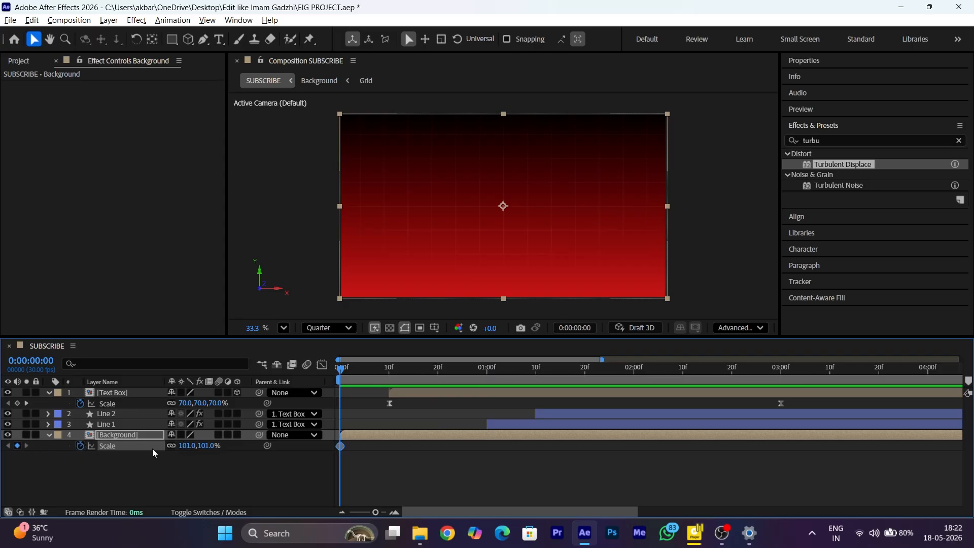
{"action": "left_click_drag", "start_coordinate": [185, 446], "coordinate": [213, 457]}
{"action": "left_click_drag", "start_coordinate": [474, 370], "coordinate": [487, 376]}
{"action": "left_click_drag", "start_coordinate": [200, 440], "coordinate": [180, 452]}
{"action": "left_click_drag", "start_coordinate": [518, 364], "coordinate": [635, 388]}
{"action": "left_click_drag", "start_coordinate": [186, 451], "coordinate": [205, 451]}
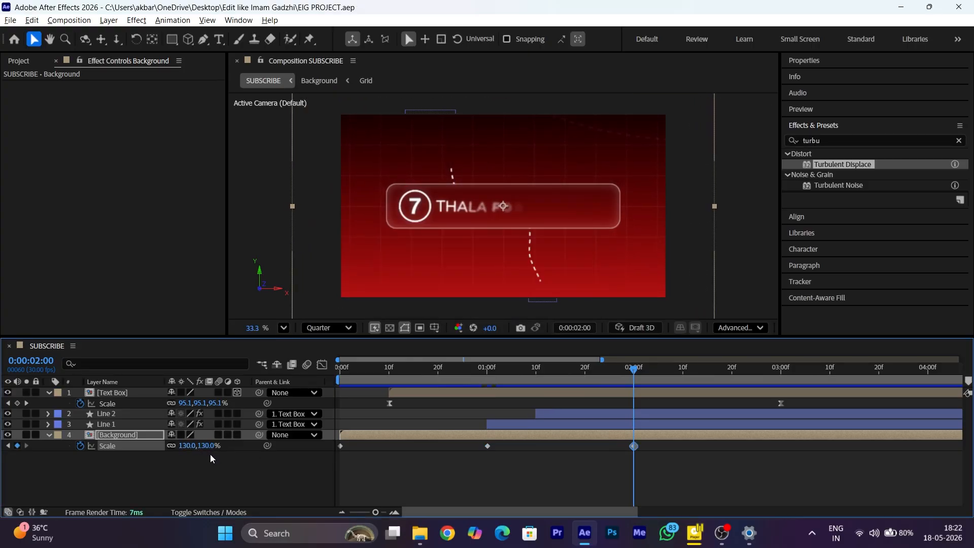
Apply Easy Ease to all three Scale keyframes of the Background layer.
{"action": "left_click_drag", "start_coordinate": [633, 474], "coordinate": [345, 447]}
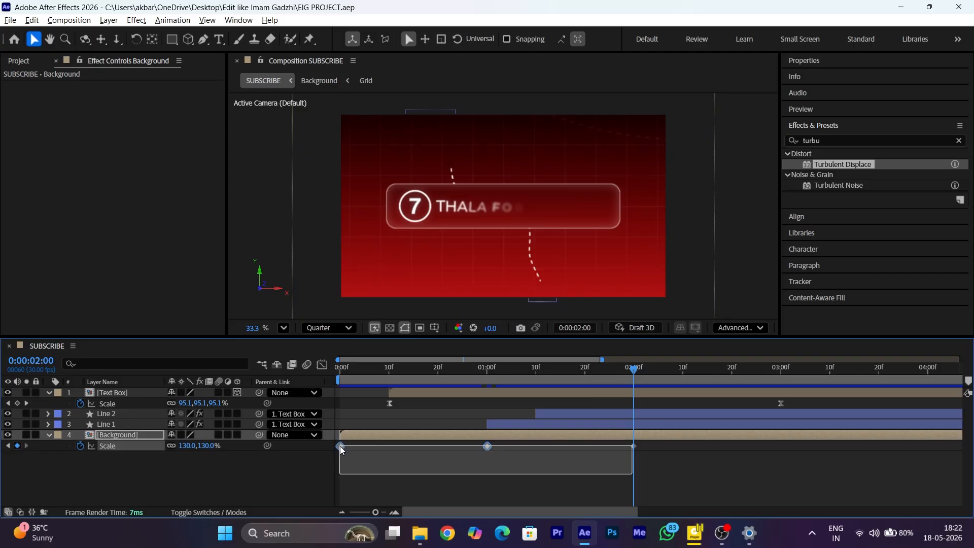
{"action": "right_click", "coordinate": [340, 447]}
{"action": "mouse_move", "coordinate": [406, 437]}
{"action": "left_click", "coordinate": [523, 315]}
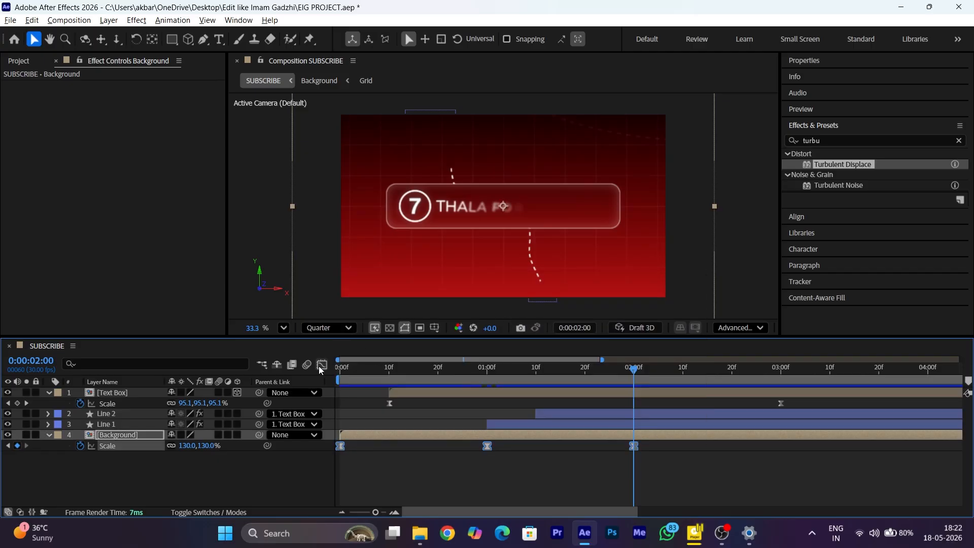
Lengthen the easing handles on the Background layer's Scale speed graph so both scale moves peak midway between keyframes.
{"action": "left_click", "coordinate": [321, 365]}
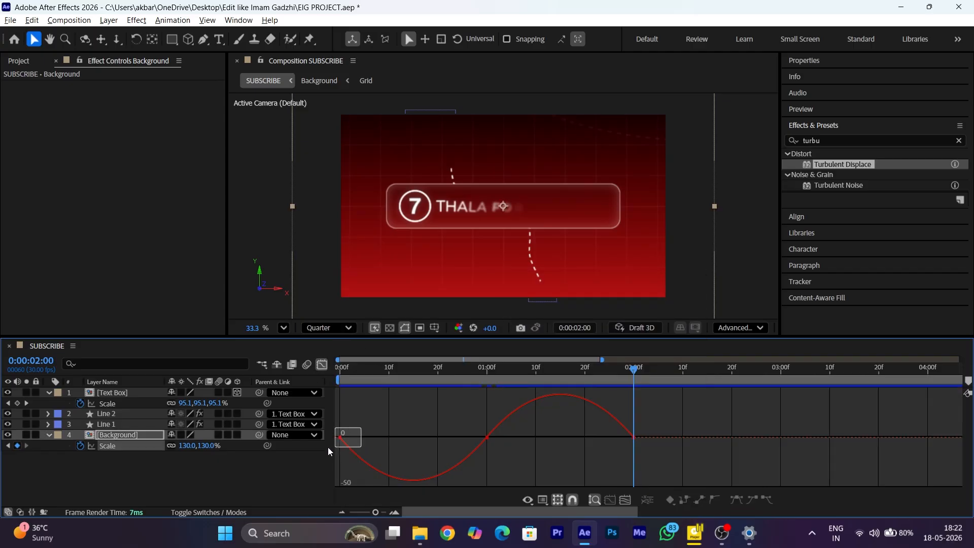
{"action": "left_click_drag", "start_coordinate": [328, 446], "coordinate": [381, 439]}
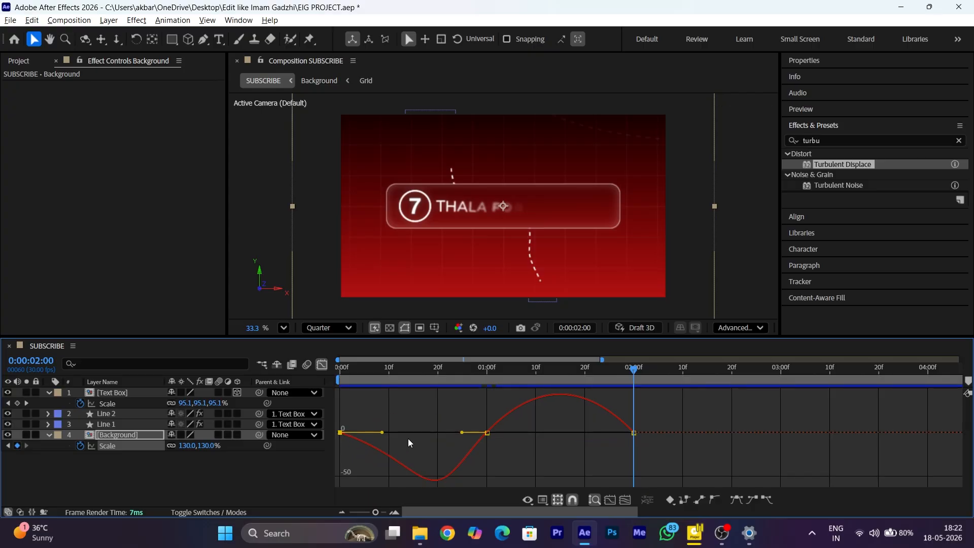
{"action": "left_click_drag", "start_coordinate": [462, 432], "coordinate": [442, 434]}
{"action": "left_click_drag", "start_coordinate": [511, 426], "coordinate": [534, 431]}
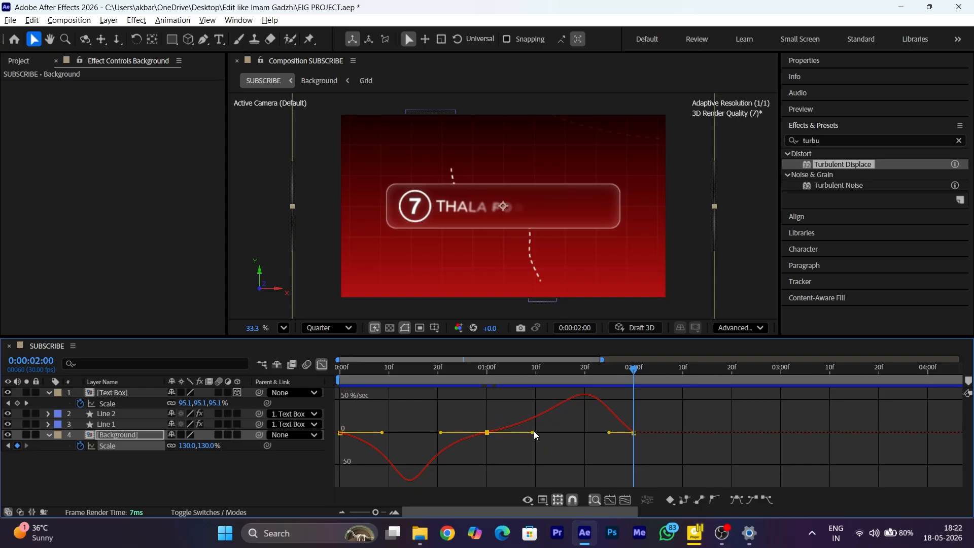
{"action": "left_click_drag", "start_coordinate": [608, 432], "coordinate": [591, 433]}
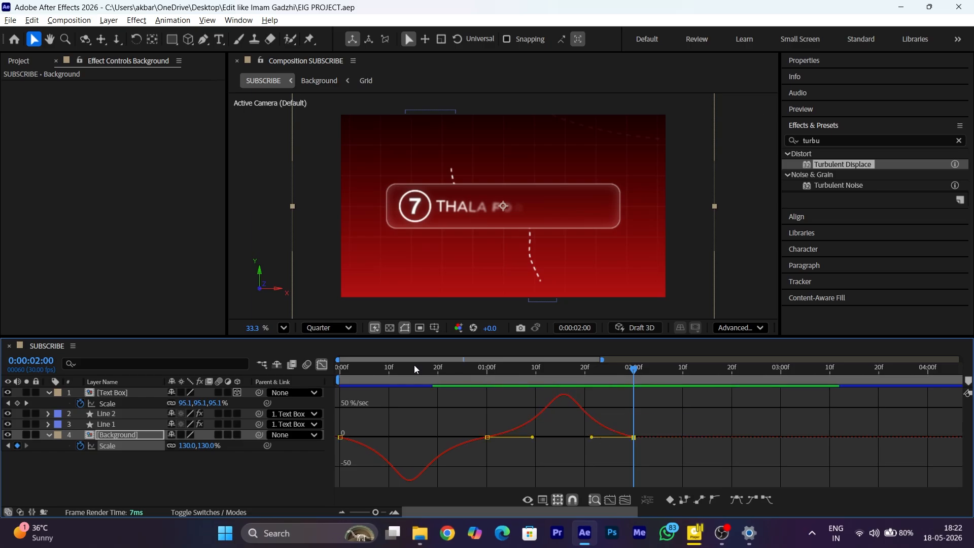
{"action": "left_click", "coordinate": [322, 365]}
Play the composition from frame 0 to review the eased Background scaling.
{"action": "left_click", "coordinate": [342, 372]}
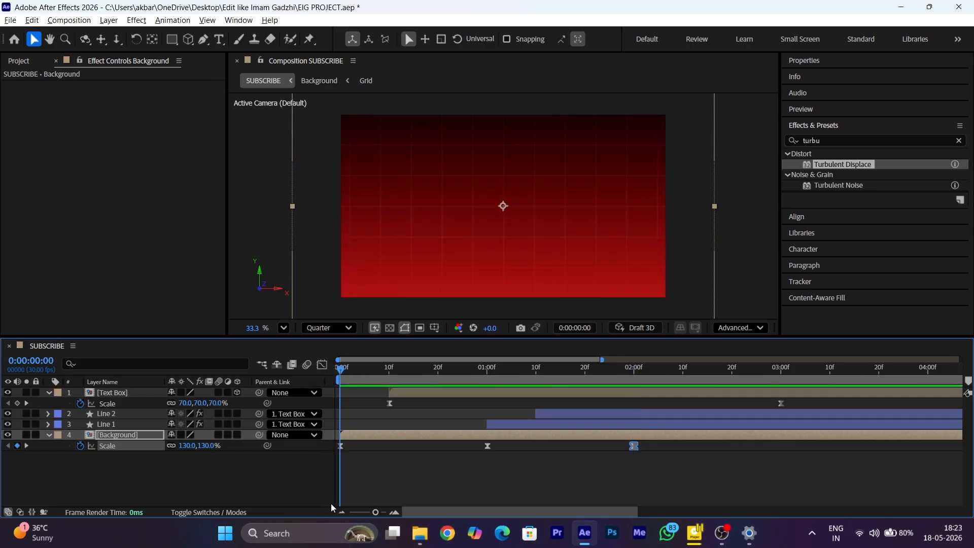
{"action": "left_click", "coordinate": [341, 512]}
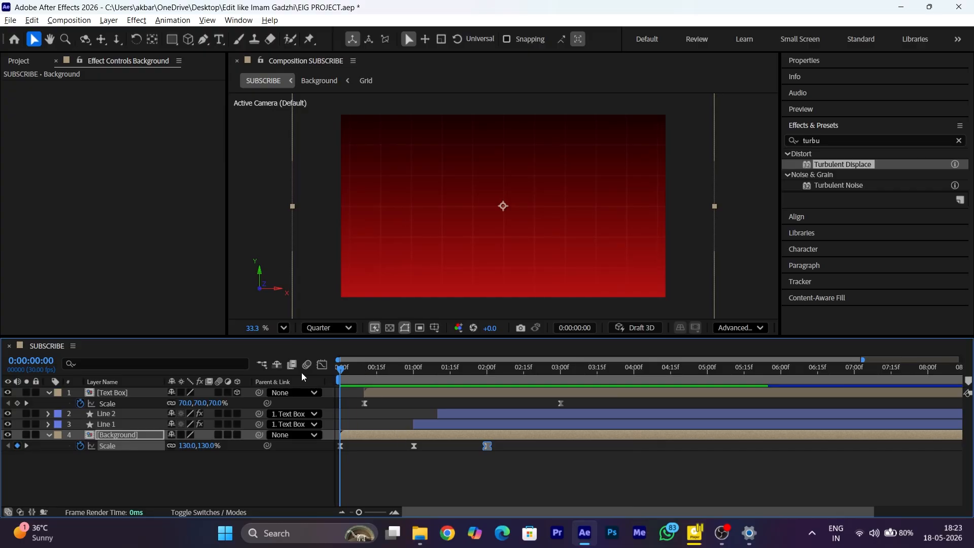
{"action": "key", "text": "space"}
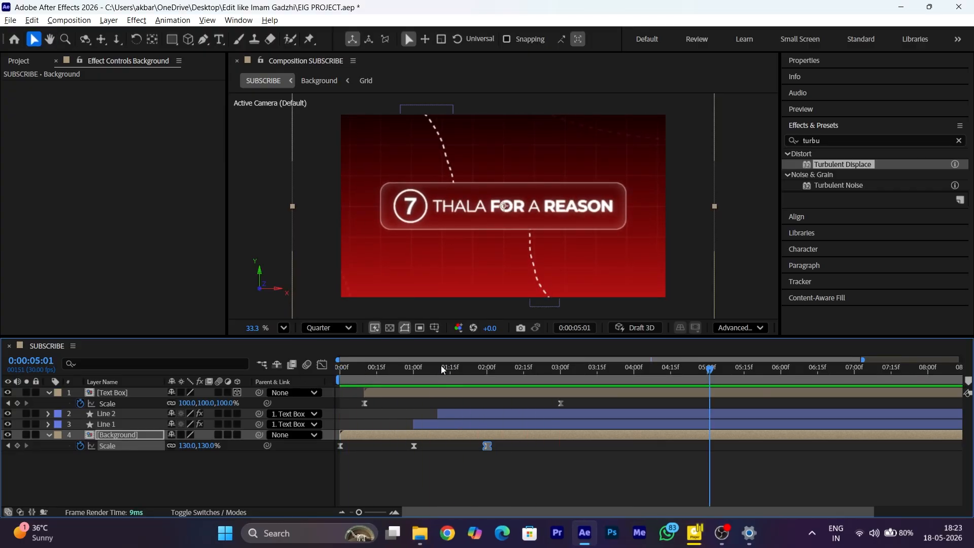
{"action": "key", "text": "space"}
Collapse the Background layer's properties and add a new adjustment layer above all the other layers.
{"action": "left_click", "coordinate": [217, 480]}
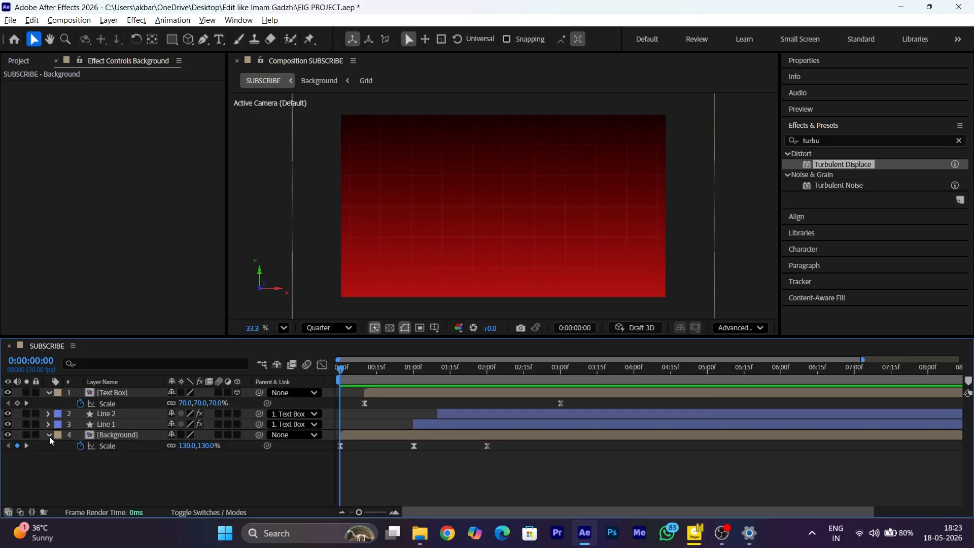
{"action": "left_click", "coordinate": [49, 435]}
{"action": "right_click", "coordinate": [86, 458]}
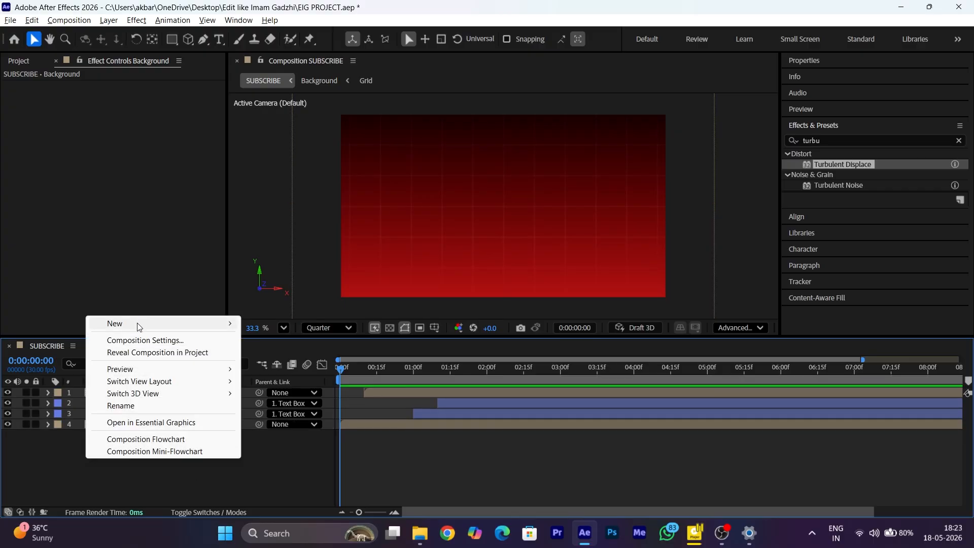
{"action": "mouse_move", "coordinate": [143, 325]}
{"action": "left_click", "coordinate": [289, 413]}
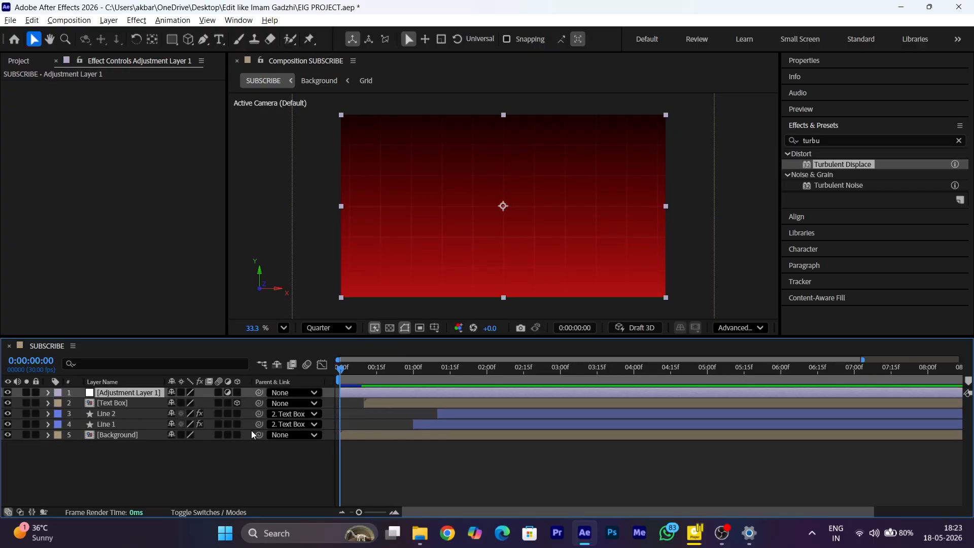
{"action": "left_click", "coordinate": [204, 464]}
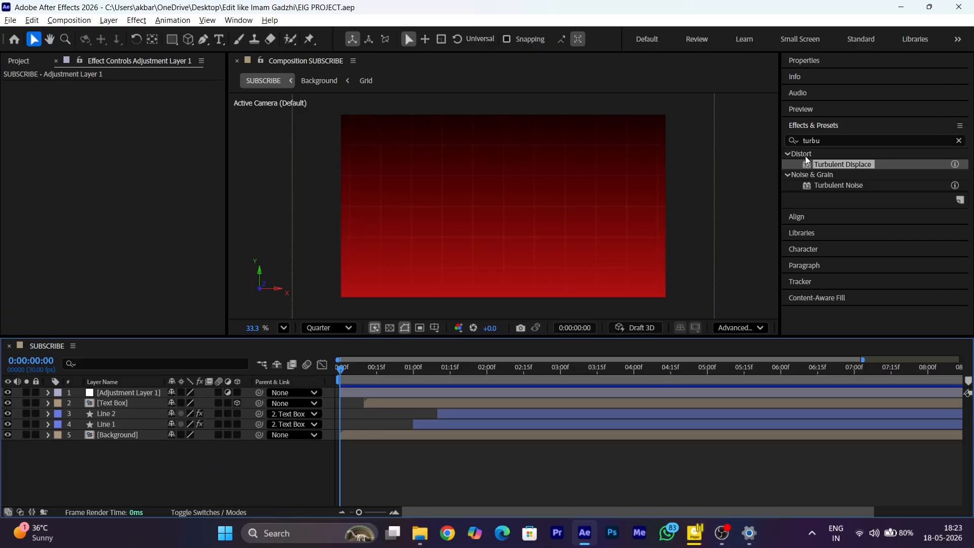
Apply the Posterize Time effect to the adjustment layer with a Frame Rate of 15.
{"action": "left_click", "coordinate": [812, 140]}
{"action": "type", "text": "poster"}
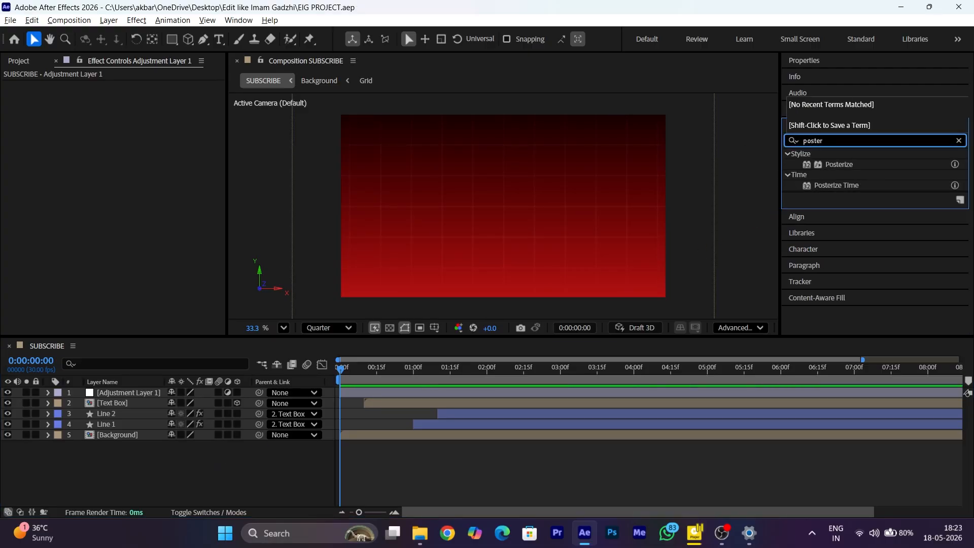
{"action": "left_click_drag", "start_coordinate": [855, 186], "coordinate": [124, 391]}
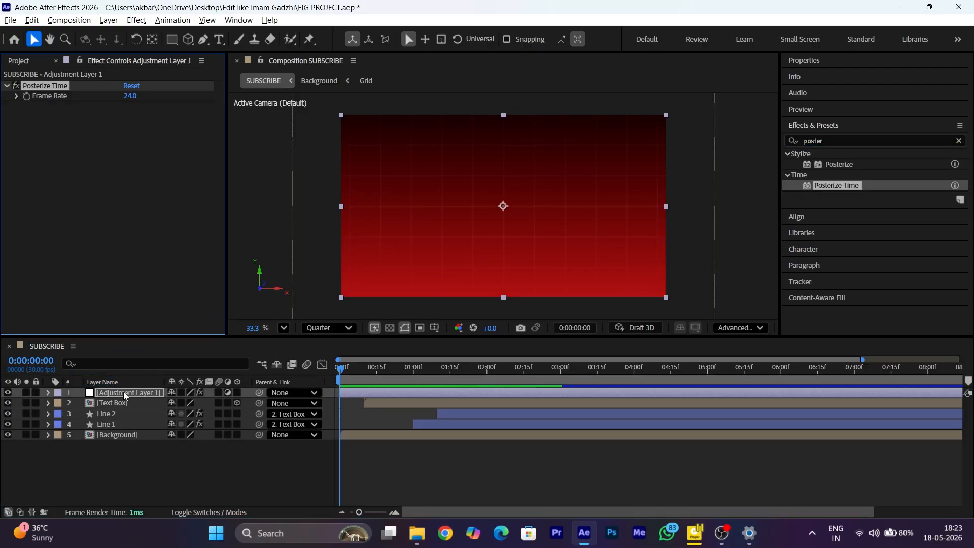
{"action": "left_click", "coordinate": [131, 96]}
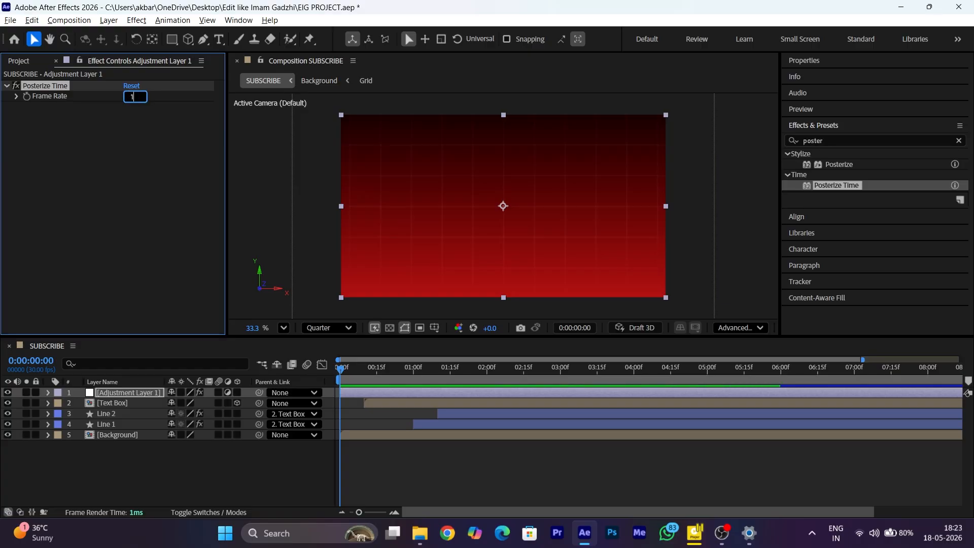
{"action": "type", "text": "15"}
{"action": "key", "text": "Return"}
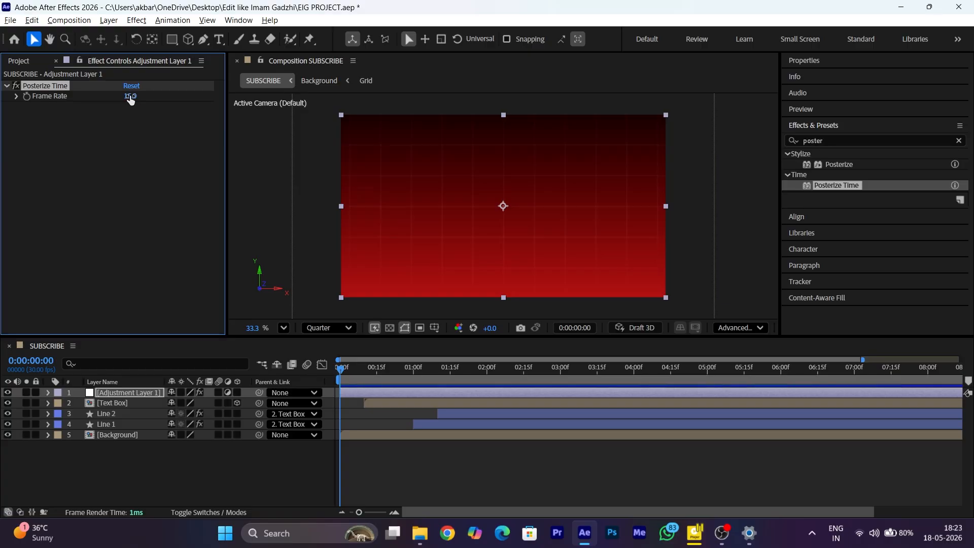
Play the composition to review the Posterize Time effect, and return to frame 0.
{"action": "key", "text": "space"}
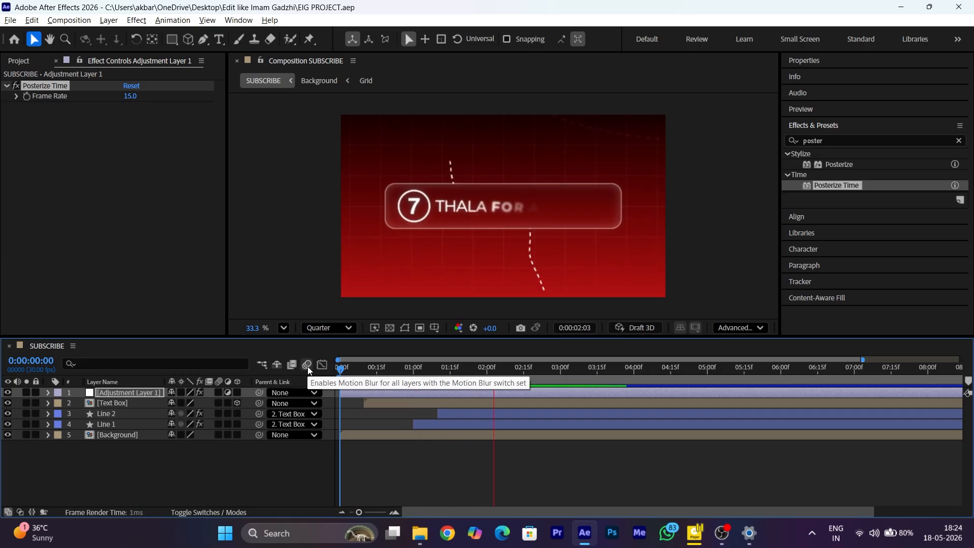
{"action": "key", "text": "space"}
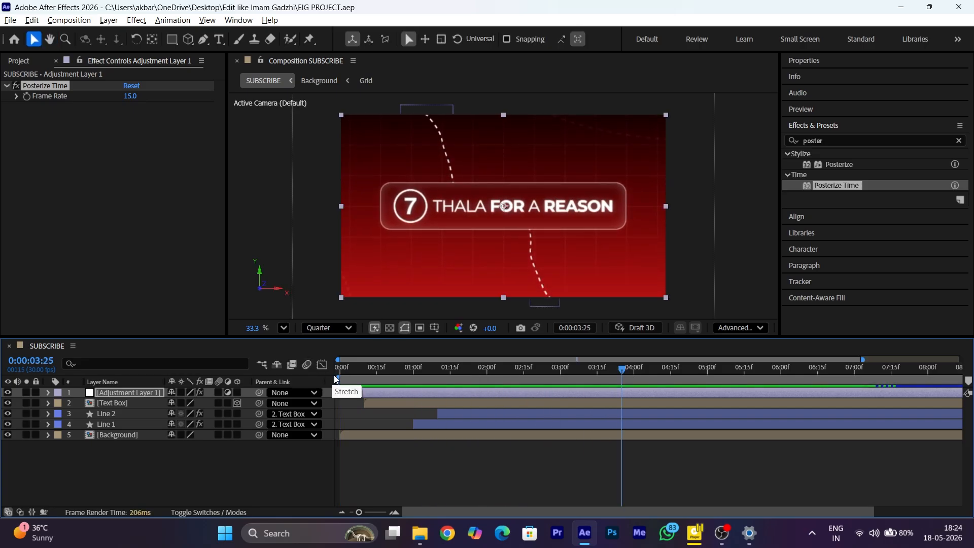
{"action": "key", "text": "Home"}
Apply Turbulent Displace to the adjustment layer with Amount 10 and Size 12.
{"action": "left_click", "coordinate": [812, 141]}
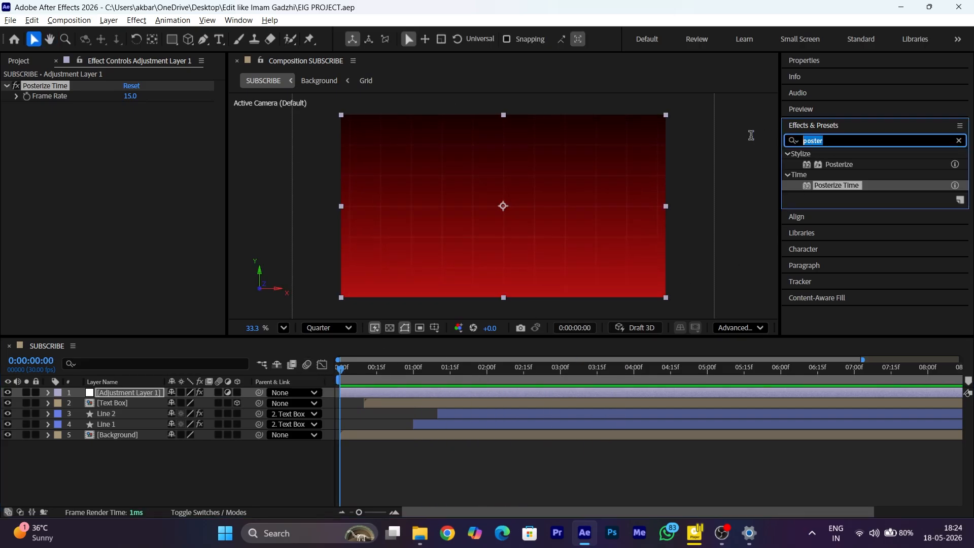
{"action": "type", "text": "turb"}
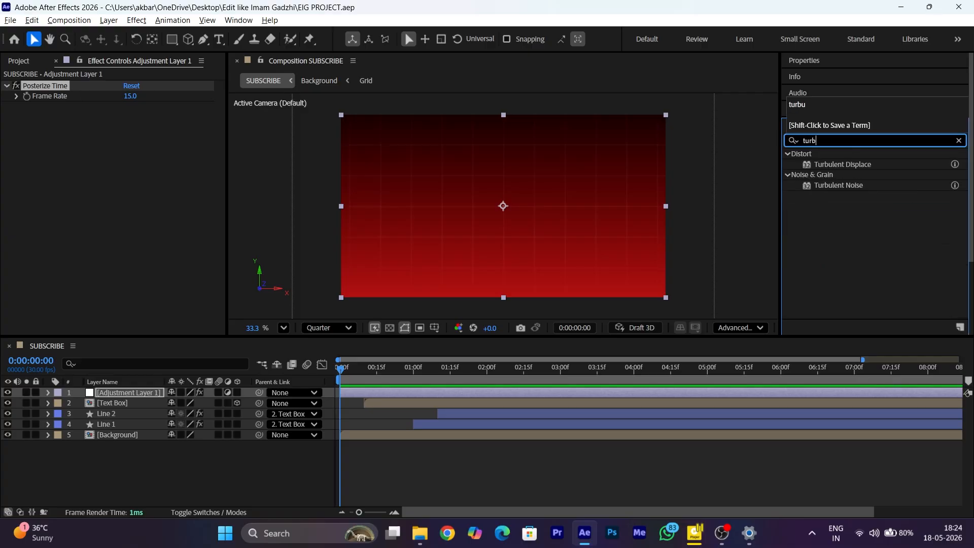
{"action": "left_click_drag", "start_coordinate": [836, 164], "coordinate": [122, 391]}
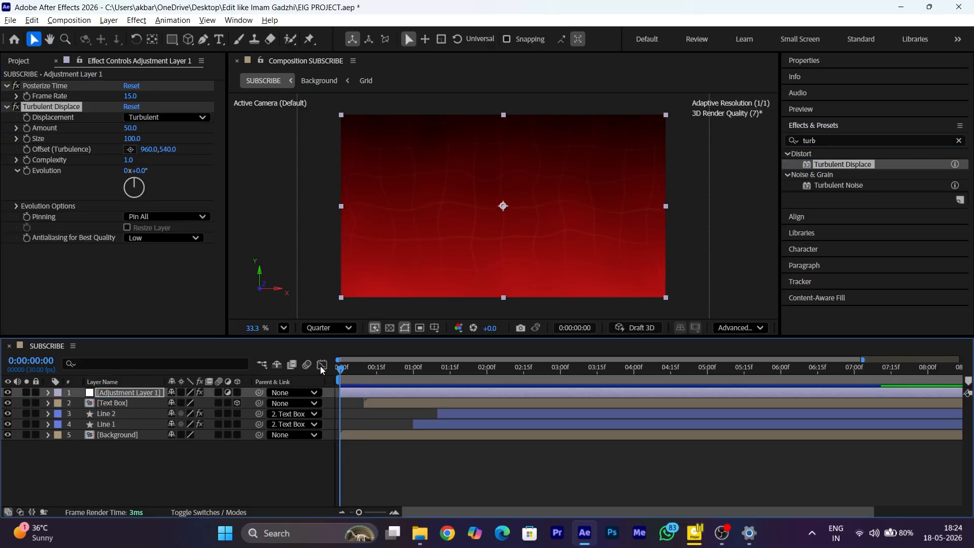
{"action": "left_click", "coordinate": [131, 128]}
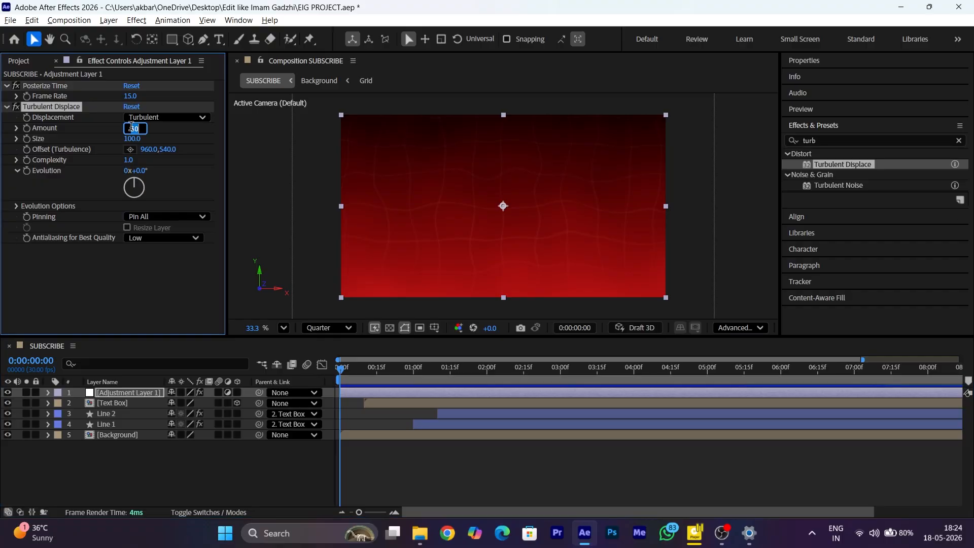
{"action": "type", "text": "10"}
{"action": "key", "text": "Tab"}
{"action": "type", "text": "12"}
{"action": "key", "text": "Return"}
Keyframe the Turbulent Displace Evolution from 0x at frame 0 to 3x at 6:00, and save the project.
{"action": "left_click_drag", "start_coordinate": [443, 368], "coordinate": [780, 397]}
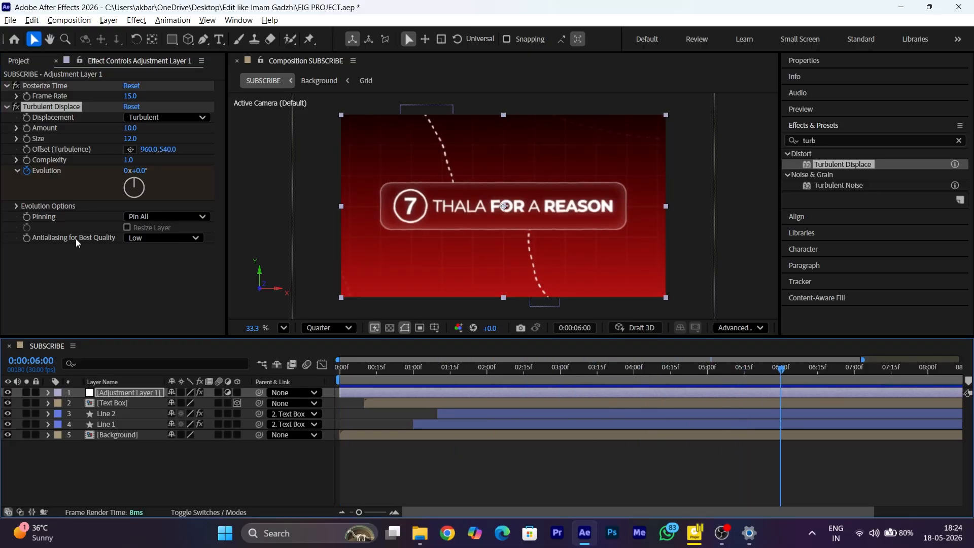
{"action": "left_click", "coordinate": [126, 171]}
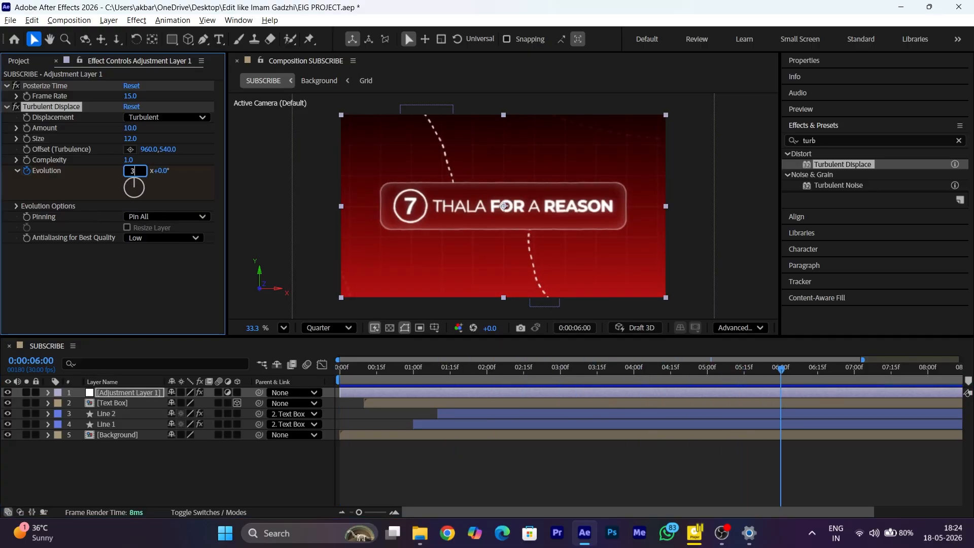
{"action": "type", "text": "3"}
{"action": "key", "text": "Return"}
{"action": "key", "text": "ctrl+s"}
Play the composition from frame 0 to review the turbulent displacement.
{"action": "left_click_drag", "start_coordinate": [369, 367], "coordinate": [263, 366]}
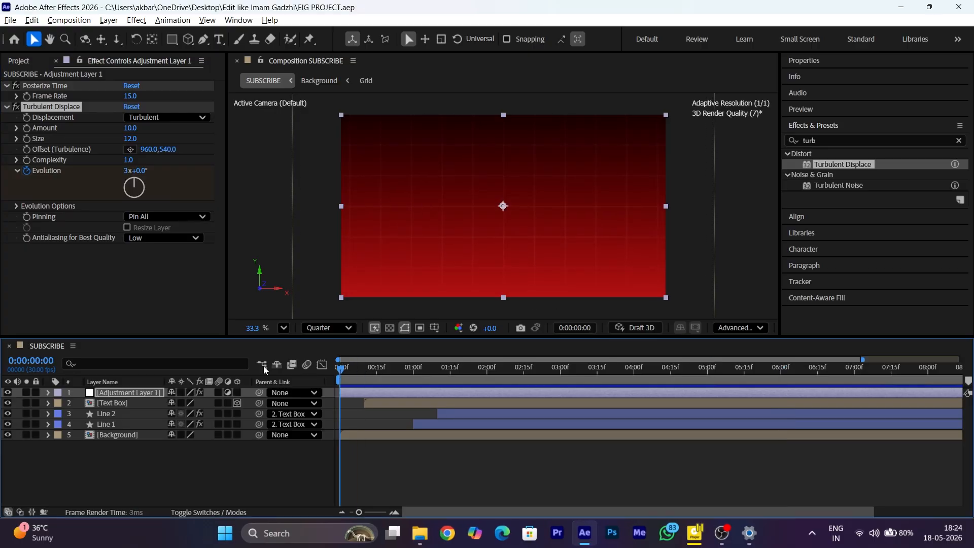
{"action": "key", "text": "space"}
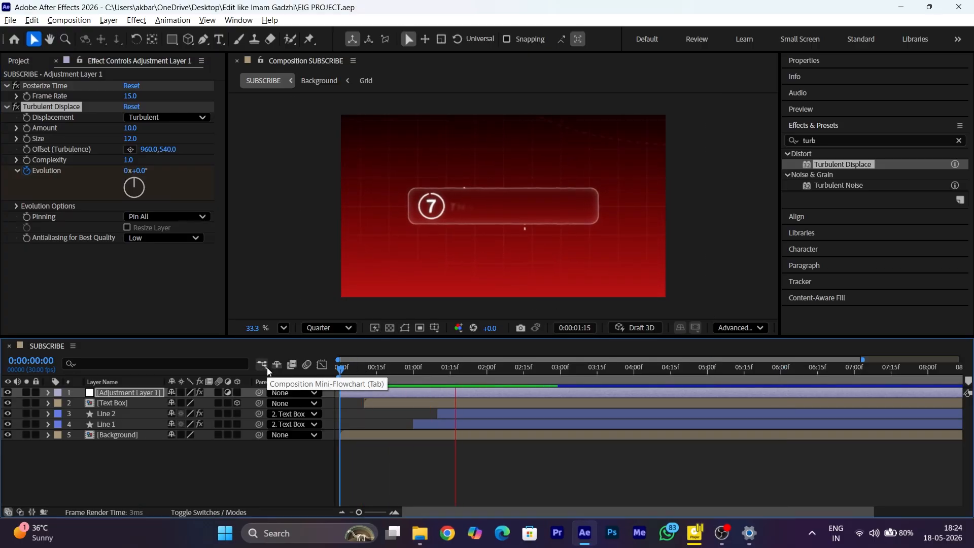
{"action": "key", "text": "space"}
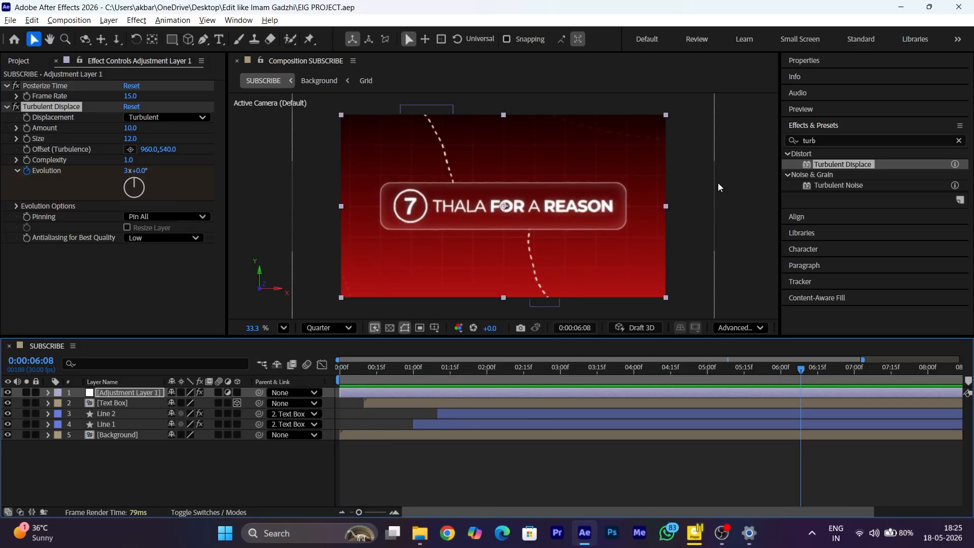
Apply the Noise effect to the adjustment layer with Amount of Noise 5%, and preview the composition from frame 0.
{"action": "left_click", "coordinate": [835, 139]}
{"action": "type", "text": "noise"}
{"action": "left_click_drag", "start_coordinate": [834, 207], "coordinate": [133, 393]}
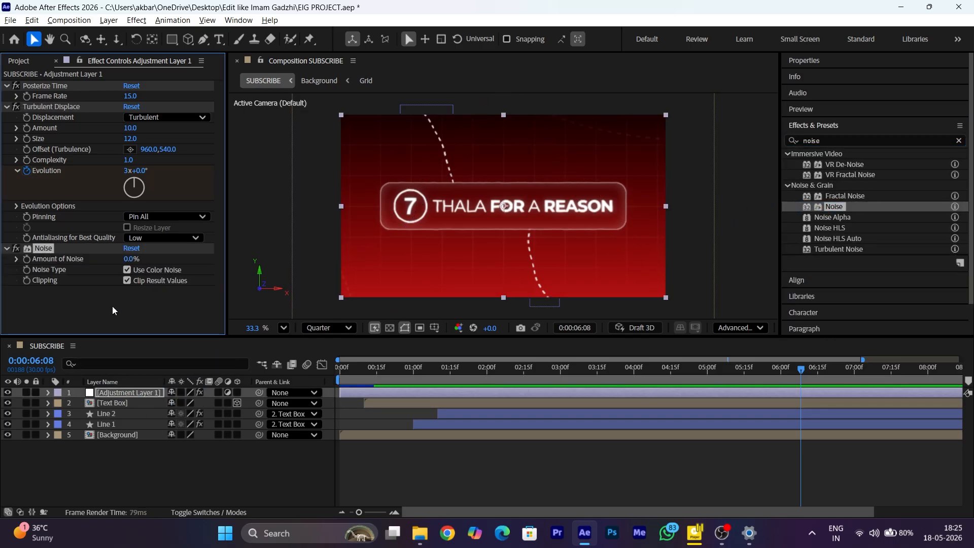
{"action": "left_click", "coordinate": [127, 258]}
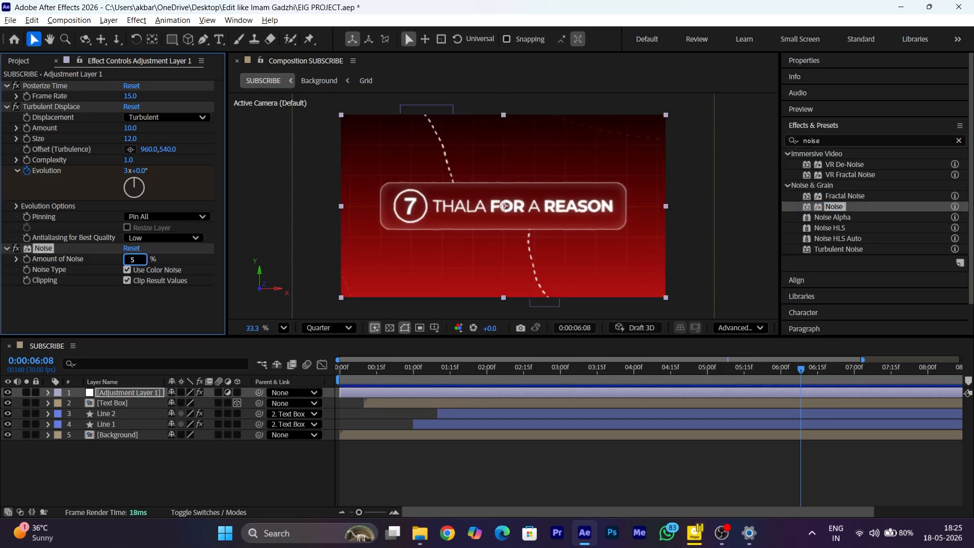
{"action": "type", "text": "5"}
{"action": "key", "text": "Return"}
{"action": "left_click_drag", "start_coordinate": [351, 368], "coordinate": [299, 367]}
{"action": "key", "text": "space"}
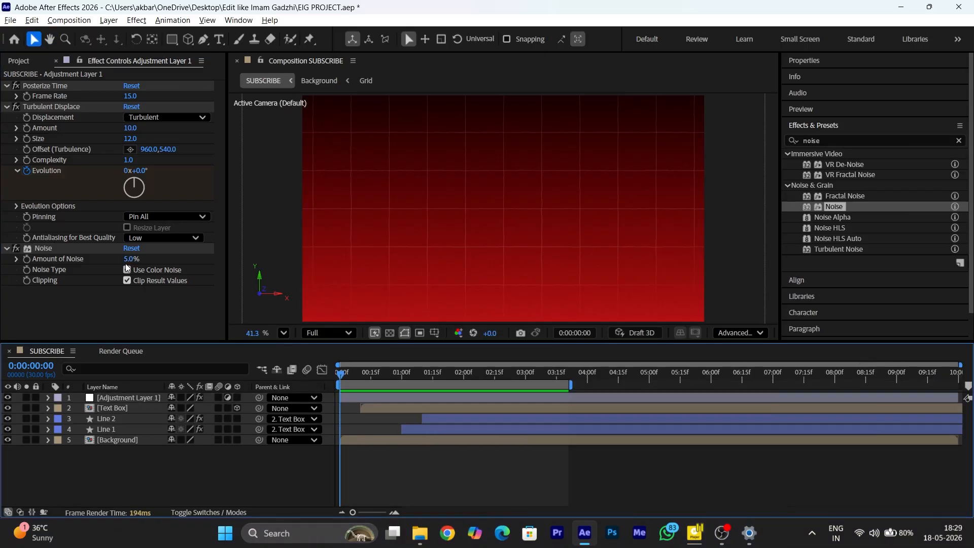
Add the composition to the render queue, set its output to SUBSCRIBE.mp4 in the "Edit like Imam Gadzhi" folder, and render it.
{"action": "left_click", "coordinate": [10, 21]}
{"action": "mouse_move", "coordinate": [142, 202]}
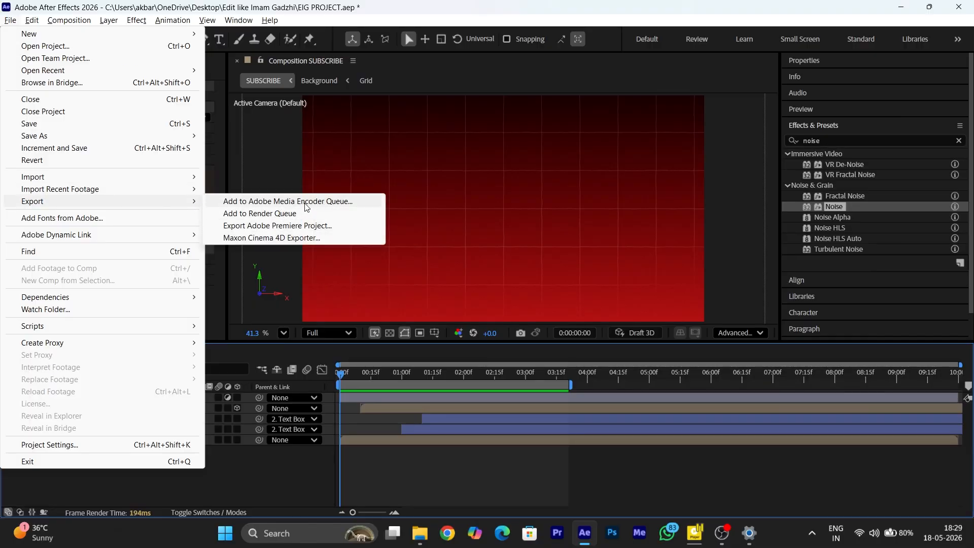
{"action": "left_click", "coordinate": [311, 213]}
{"action": "left_click", "coordinate": [308, 427]}
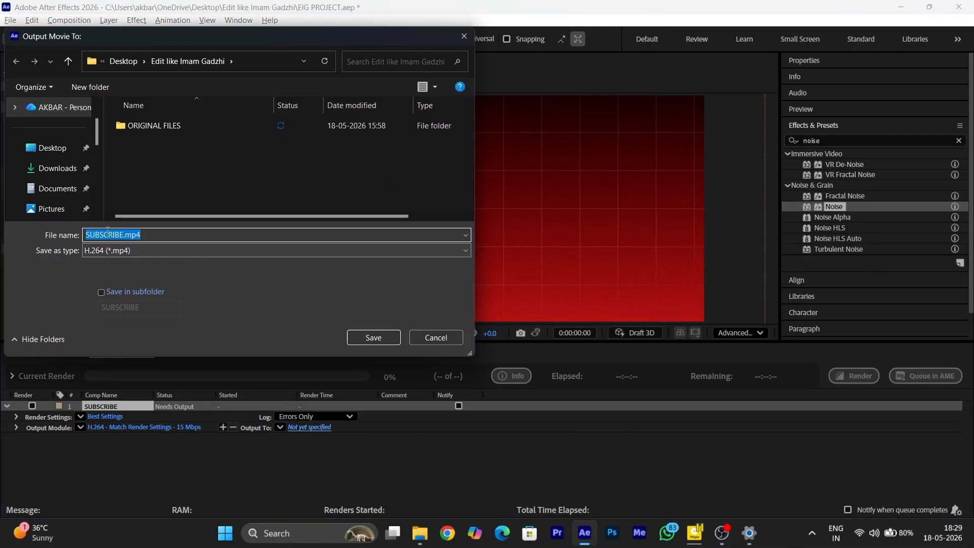
{"action": "left_click", "coordinate": [170, 236]}
{"action": "left_click", "coordinate": [386, 339]}
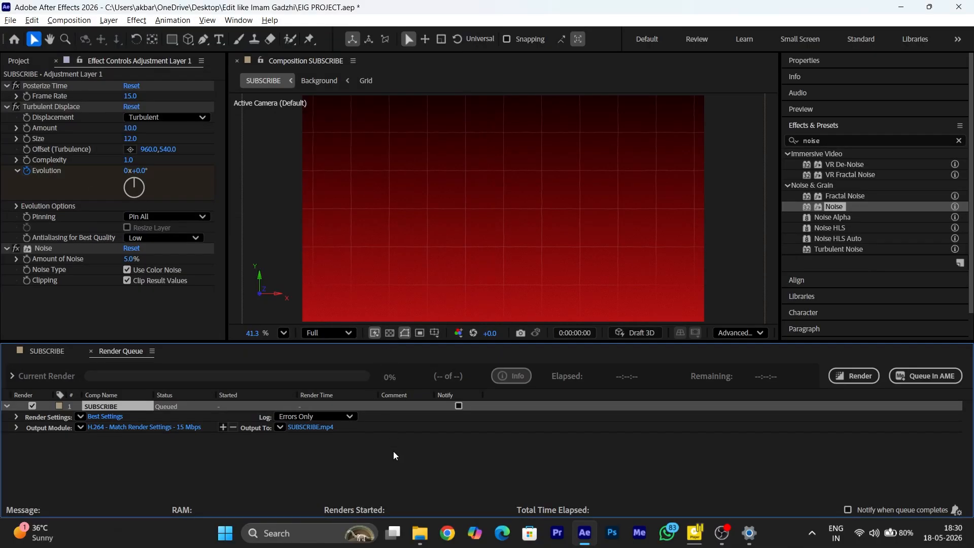
{"action": "left_click", "coordinate": [853, 376]}
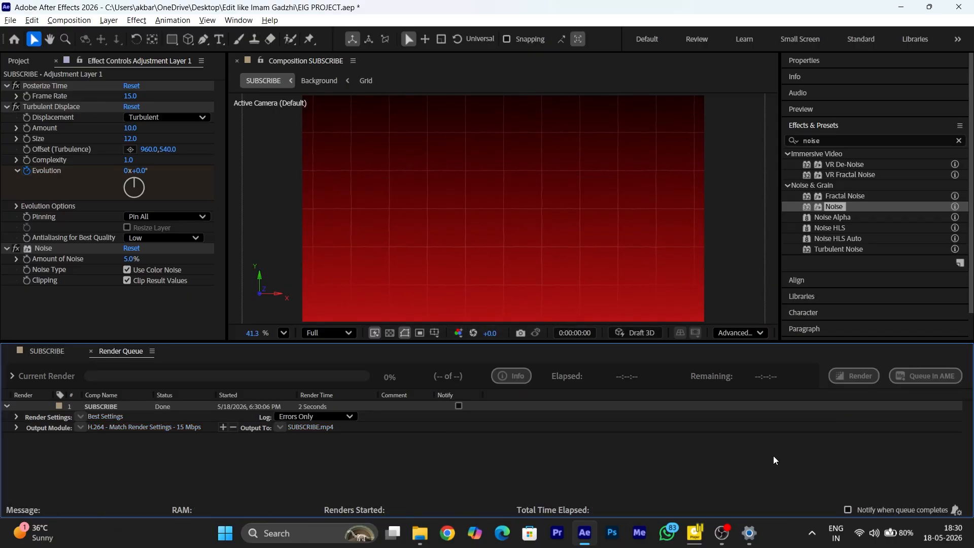
Open the "Edit like Imam Gadzhi" folder on the desktop and play the rendered SUBSCRIBE.mp4.
{"action": "left_click", "coordinate": [907, 9]}
{"action": "left_click", "coordinate": [902, 9]}
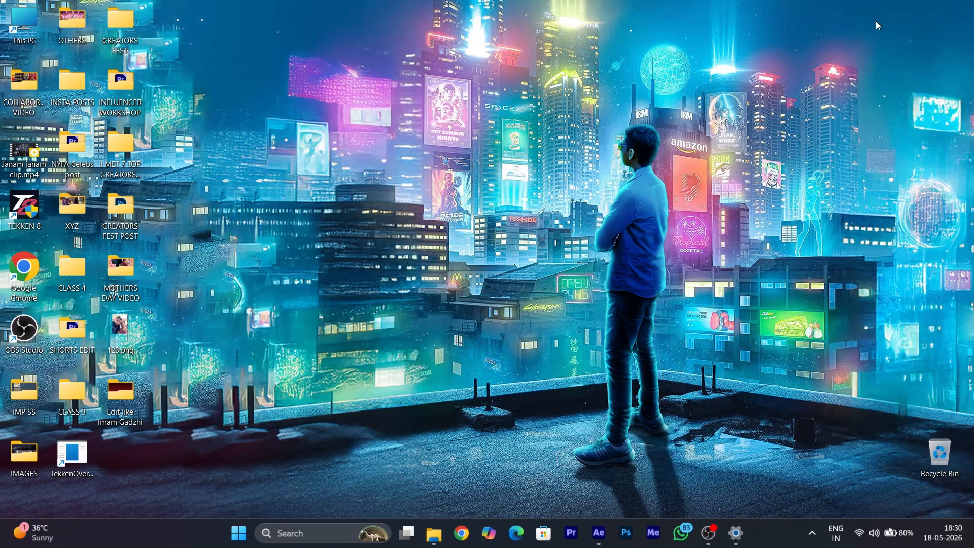
{"action": "double_click", "coordinate": [125, 416]}
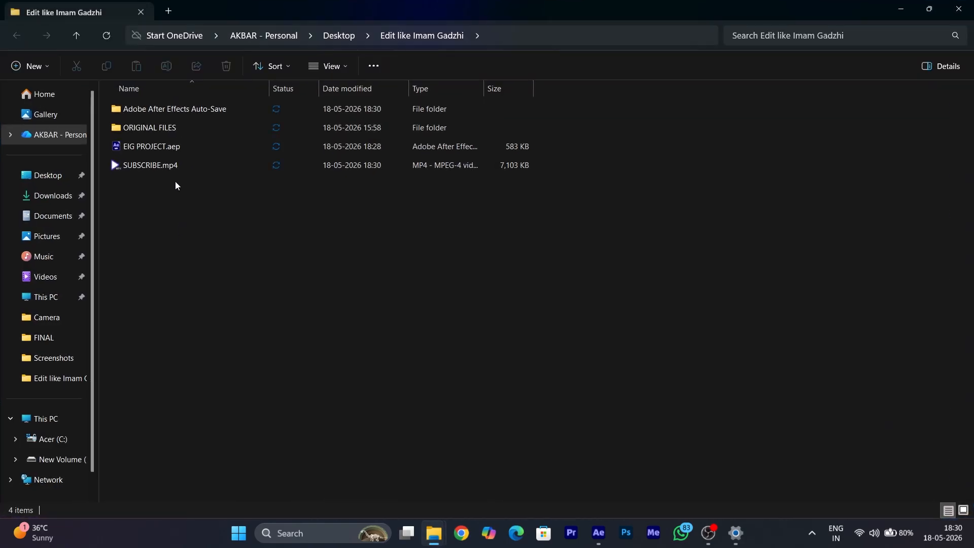
{"action": "left_click", "coordinate": [169, 166]}
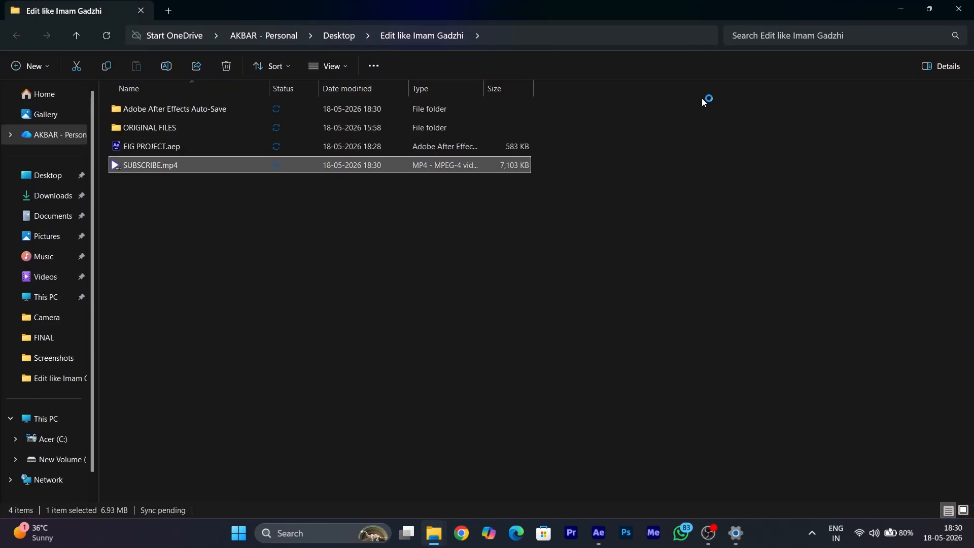
{"action": "key", "text": "Return"}
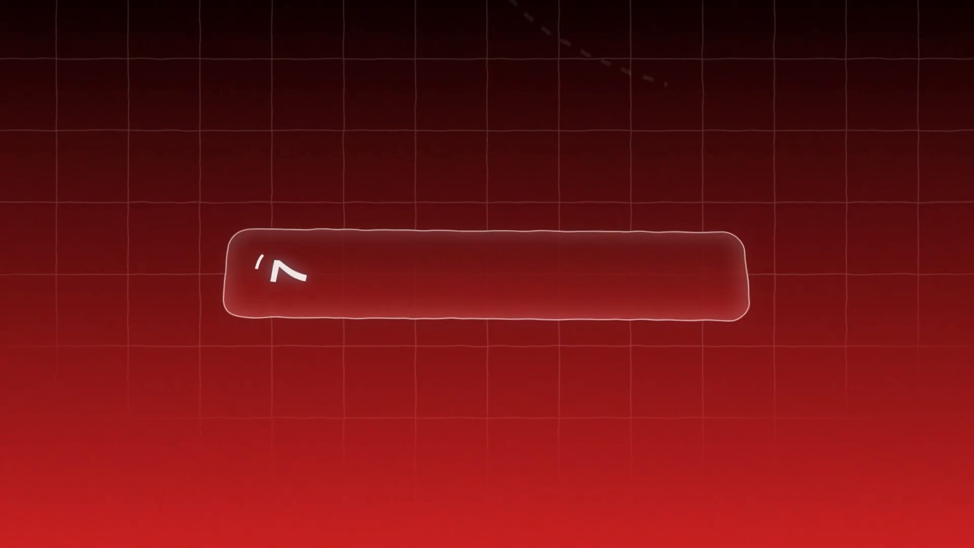